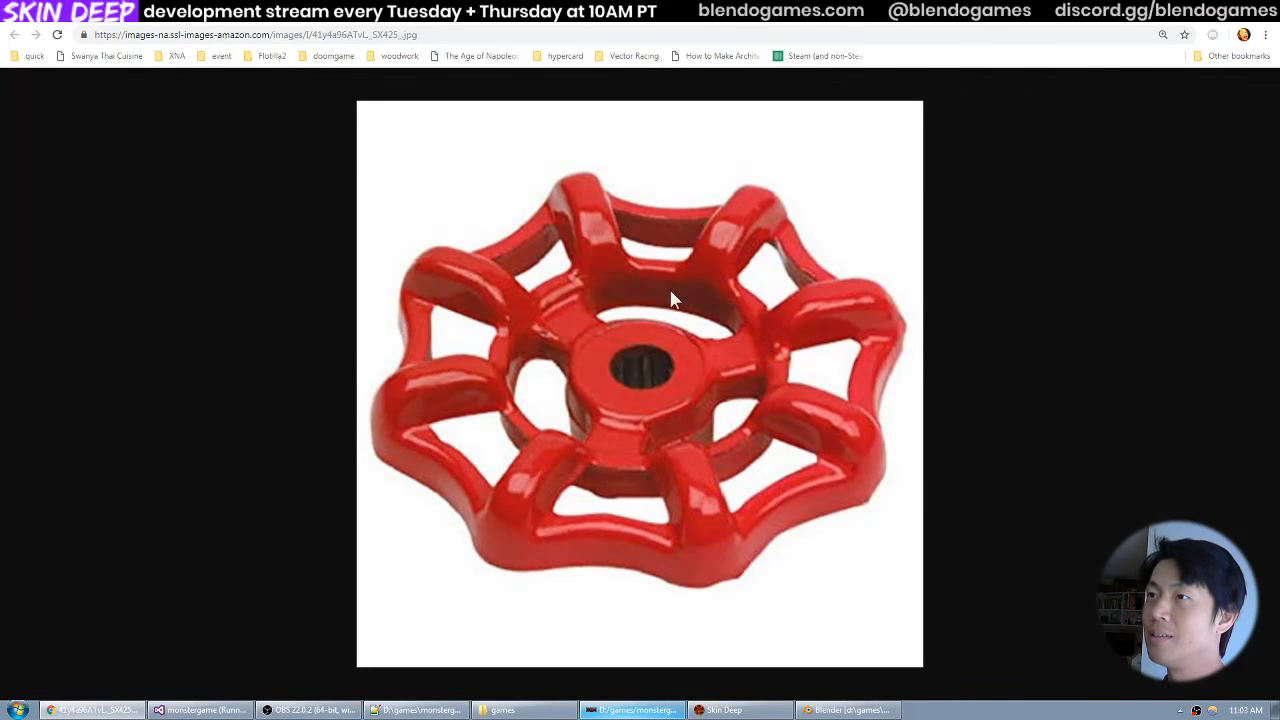
Switch to Blender and, in top view, add a cylinder mesh with radius 0.9, depth 4 and cap fill type Nothing.
{"action": "key", "text": "alt+Tab"}
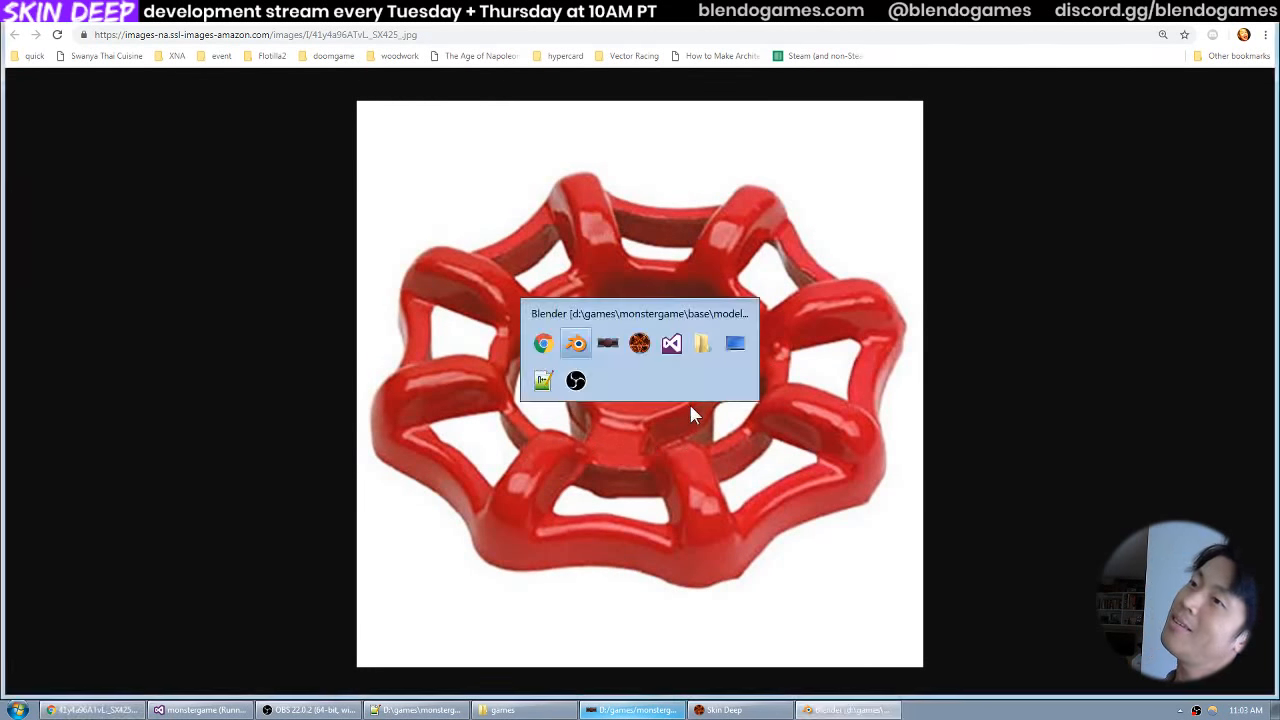
{"action": "key", "text": "KP_7"}
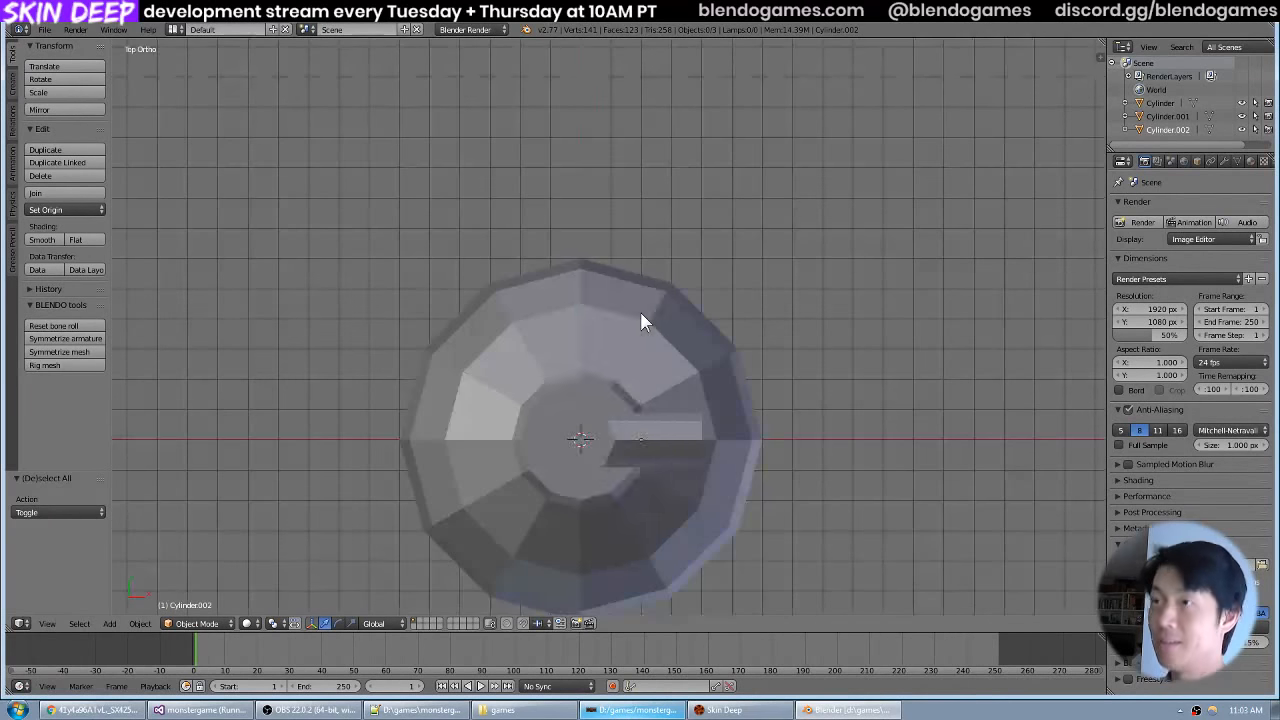
{"action": "key", "text": "shift+a"}
{"action": "mouse_move", "coordinate": [646, 318]}
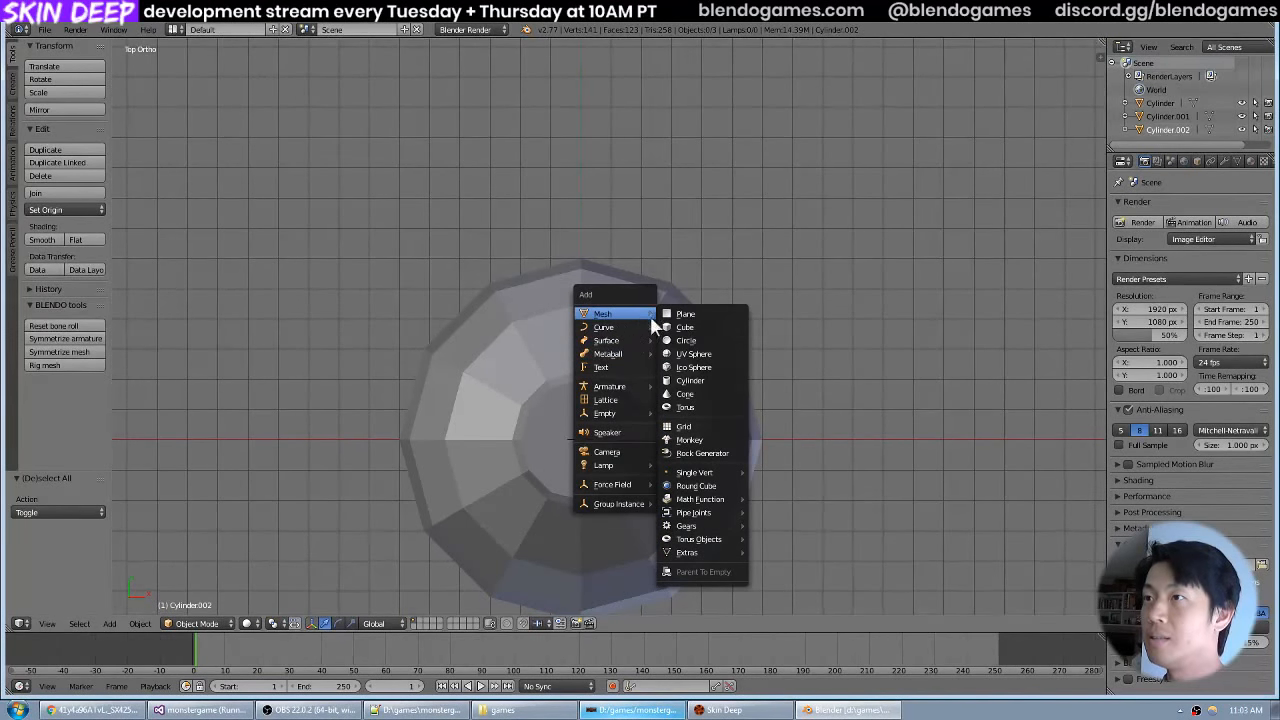
{"action": "left_click", "coordinate": [693, 380]}
{"action": "left_click", "coordinate": [47, 598]}
{"action": "left_click", "coordinate": [48, 590]}
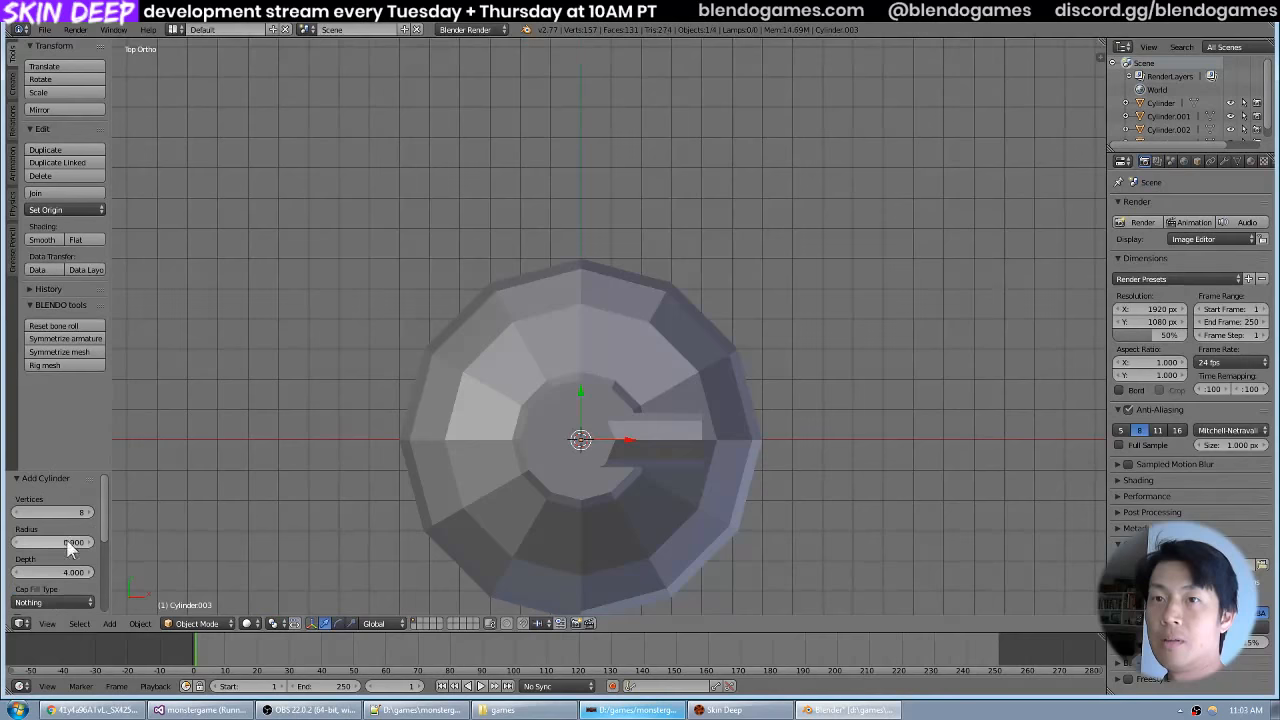
Show the model in wireframe and confirm 8 vertices for the new cylinder.
{"action": "scroll", "coordinate": [547, 402], "scroll_direction": "down", "scroll_amount": 5}
{"action": "key", "text": "z"}
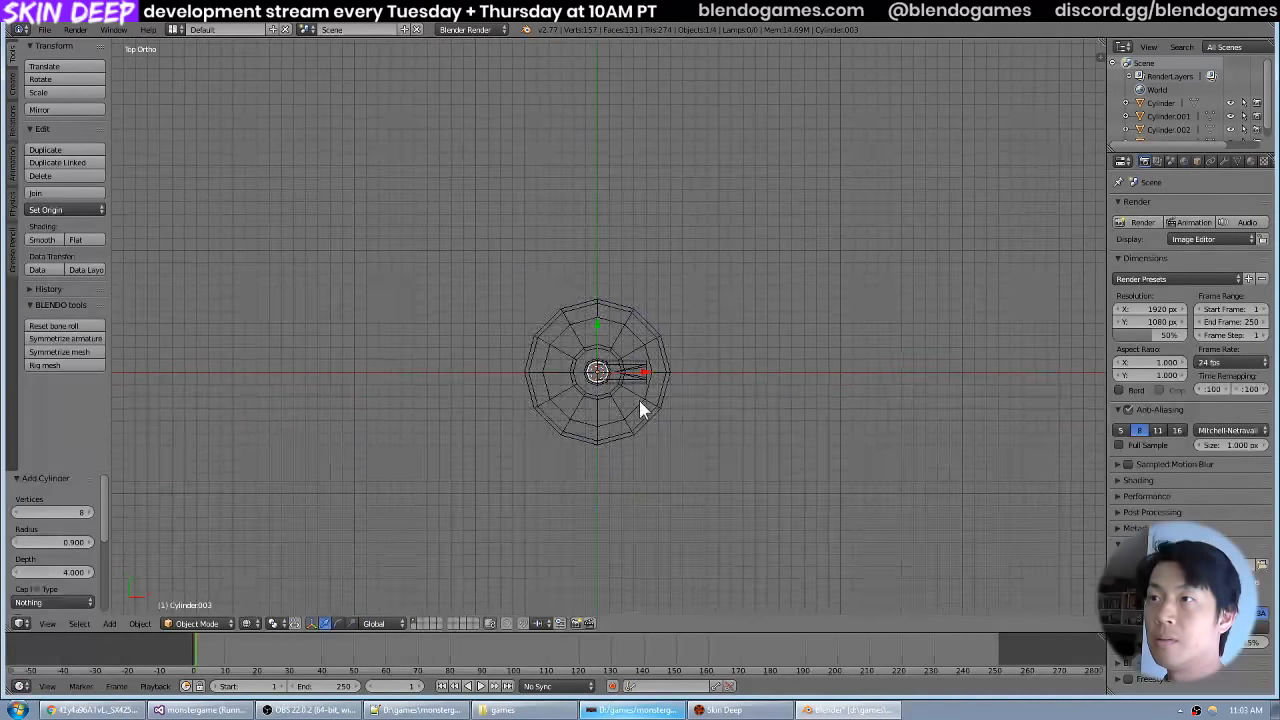
{"action": "scroll", "coordinate": [639, 400], "scroll_direction": "up", "scroll_amount": 5}
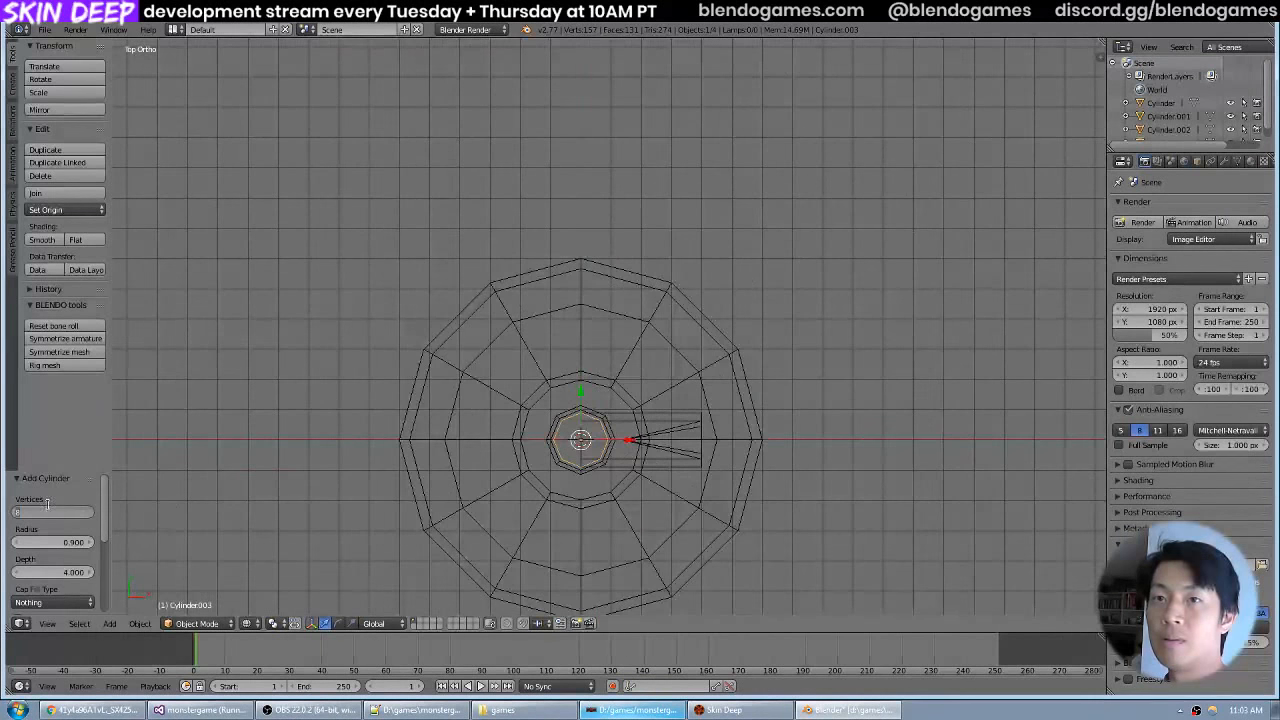
{"action": "left_click", "coordinate": [78, 510]}
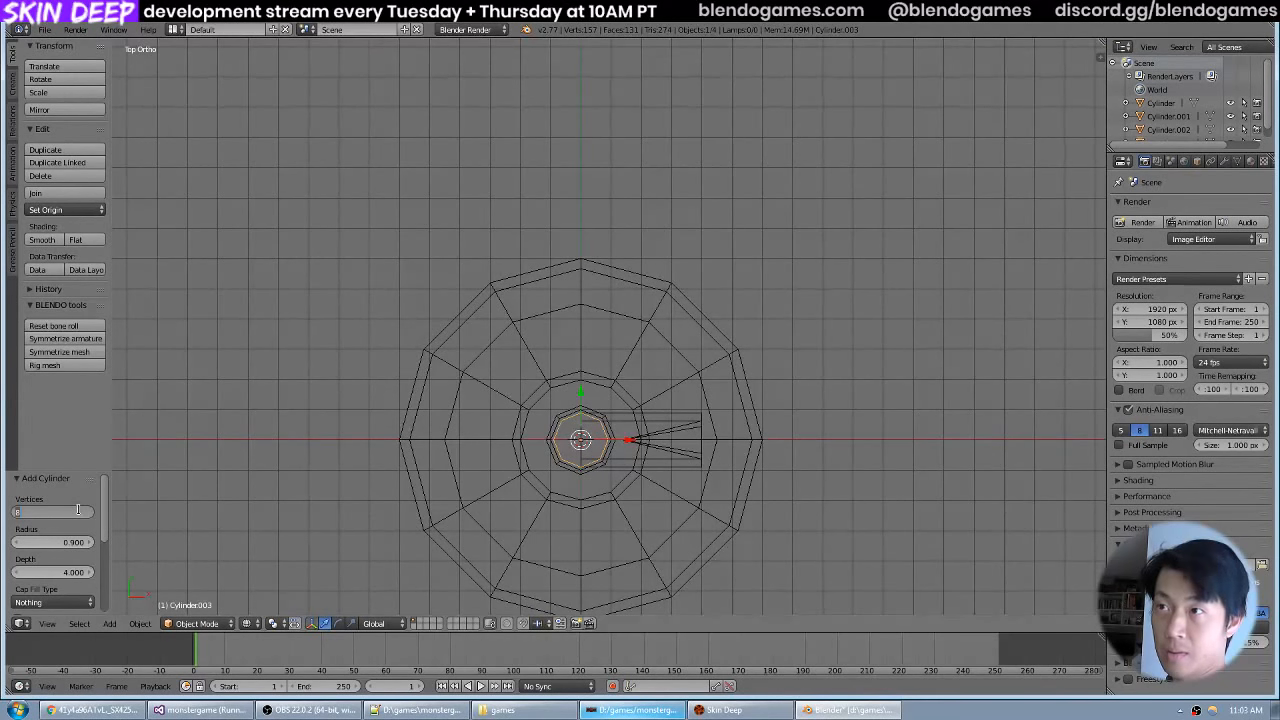
{"action": "key", "text": "Return"}
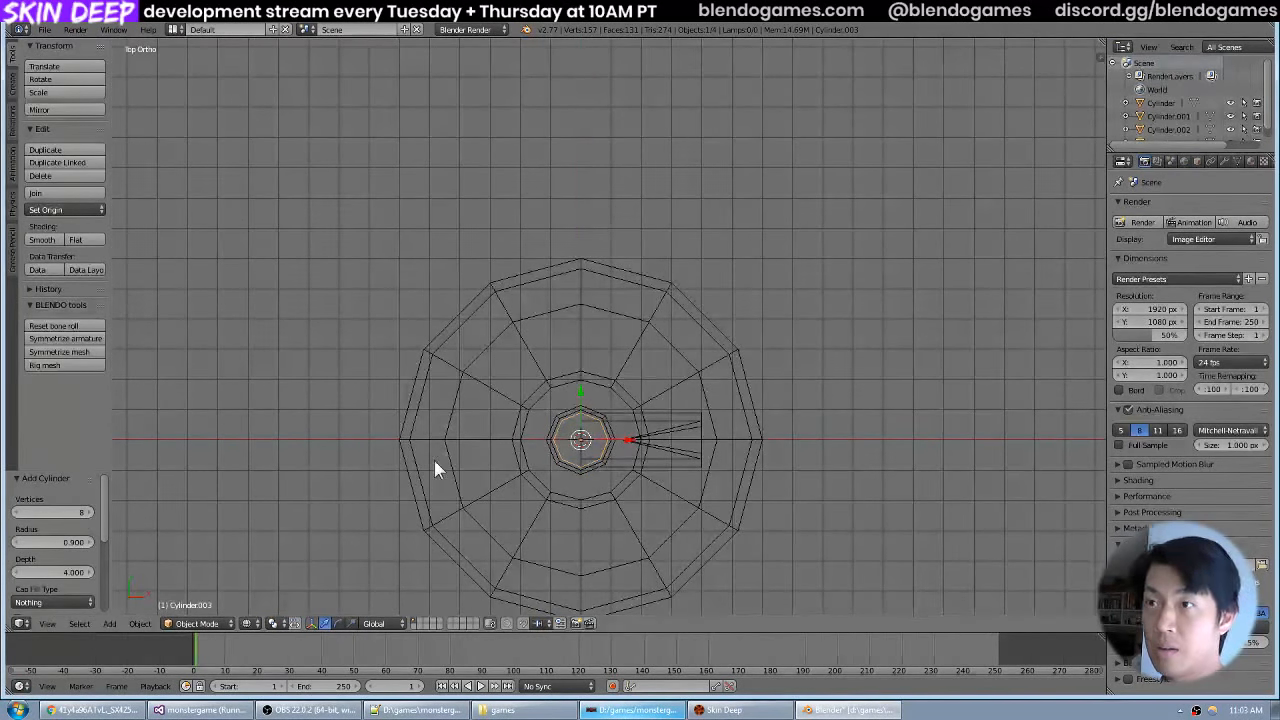
In front view, raise the new cylinder along Z until it overlaps the fitting on top of the tank's valve stem.
{"action": "left_click_drag", "start_coordinate": [434, 461], "coordinate": [435, 452]}
{"action": "key", "text": "KP_1"}
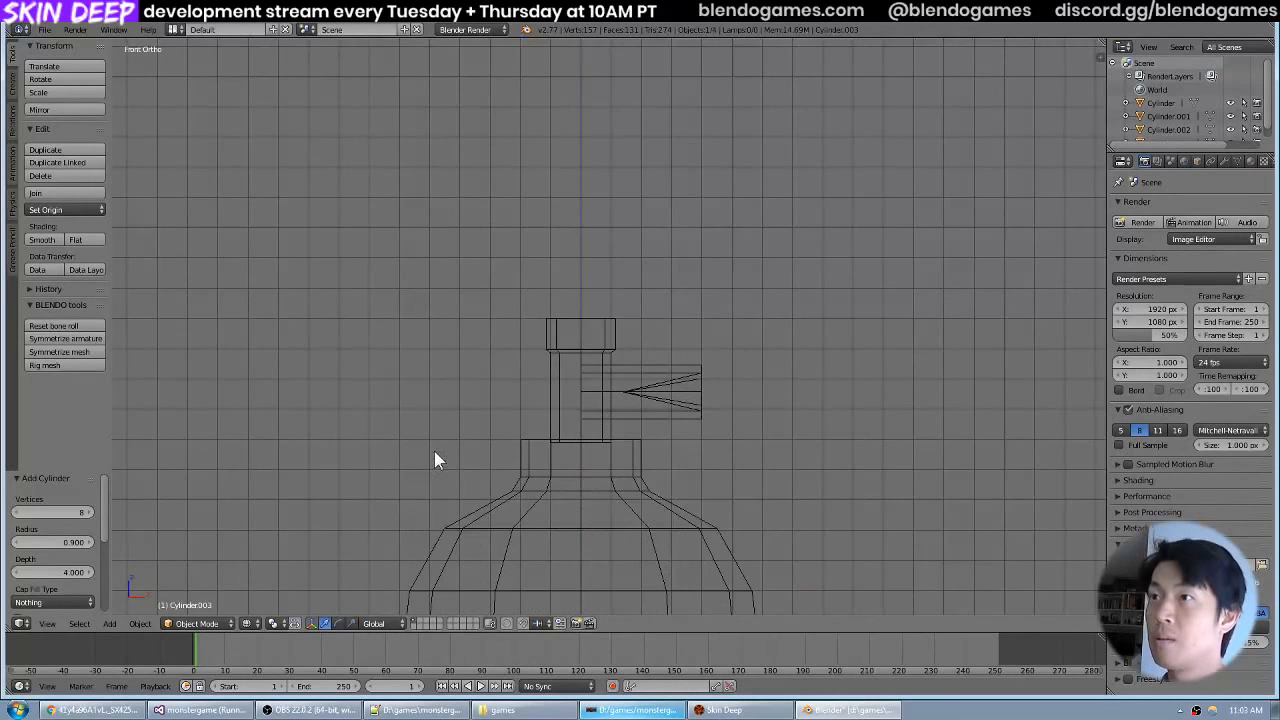
{"action": "scroll", "coordinate": [555, 345], "scroll_direction": "down", "scroll_amount": 6}
{"action": "key", "text": "g"}
{"action": "key", "text": "z"}
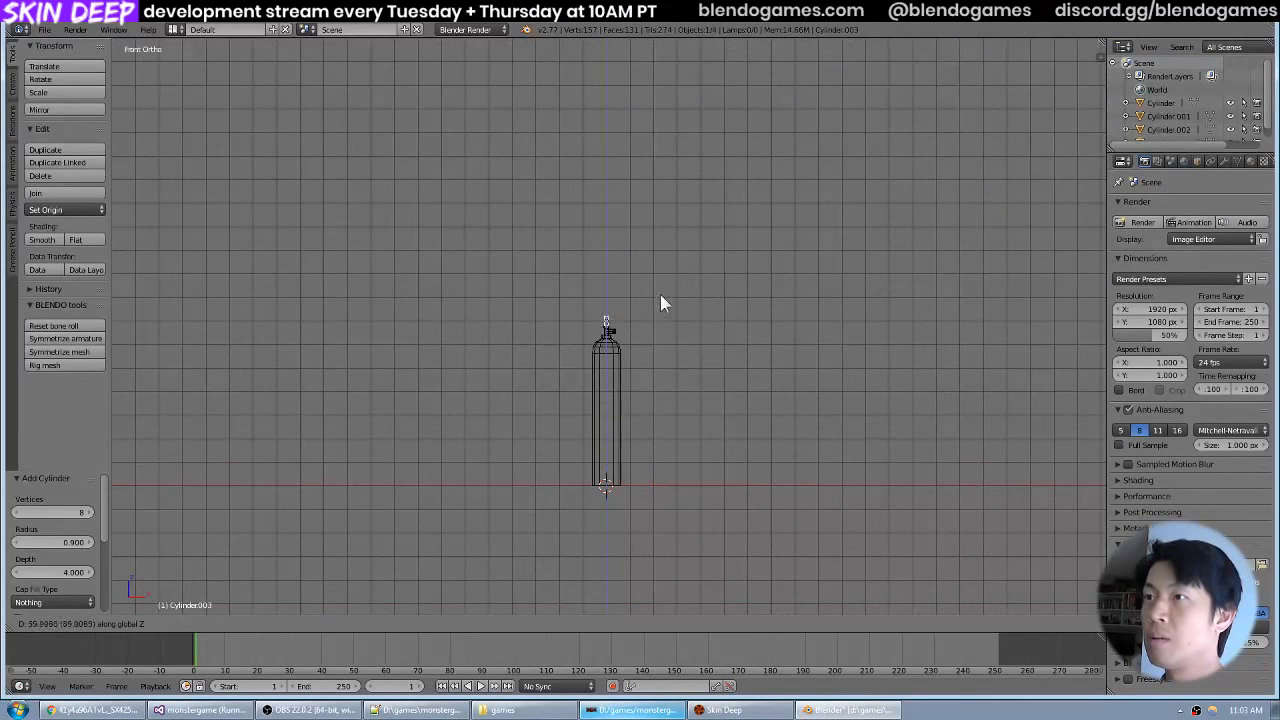
{"action": "left_click", "coordinate": [663, 292]}
{"action": "scroll", "coordinate": [659, 296], "scroll_direction": "up", "scroll_amount": 5}
{"action": "key", "text": "g"}
{"action": "key", "text": "z"}
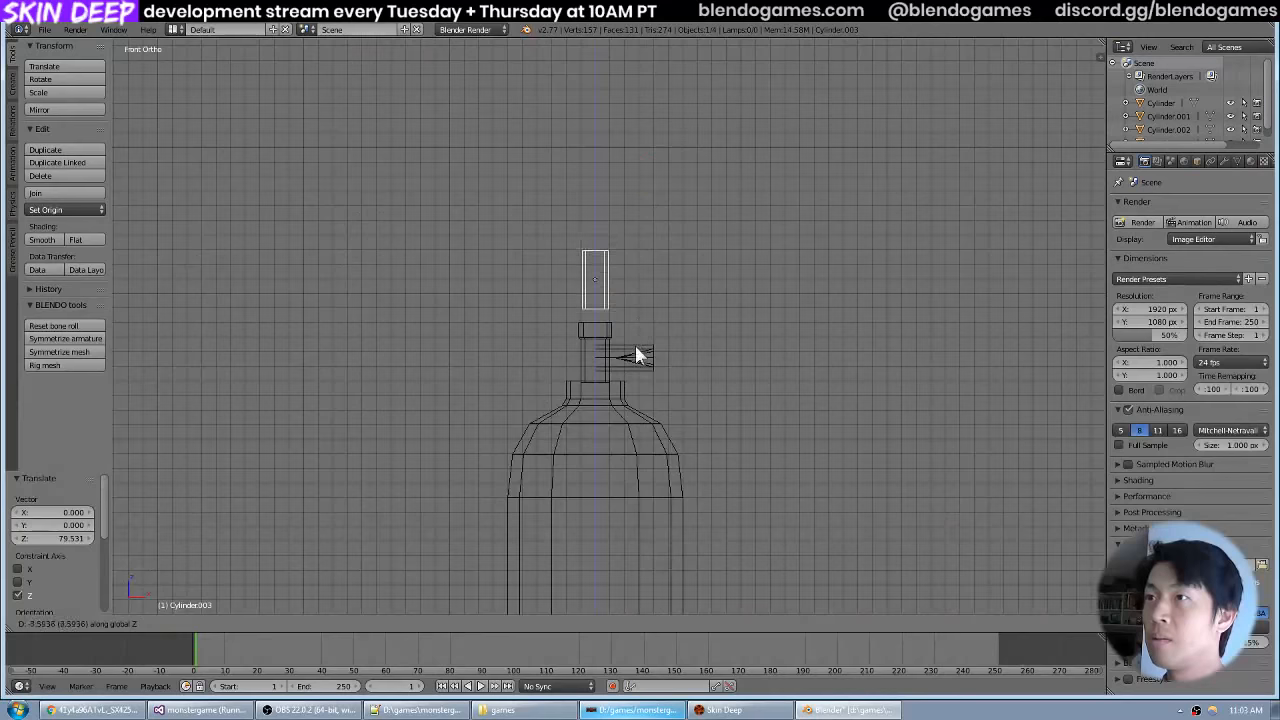
{"action": "left_click", "coordinate": [634, 354]}
Check the red valve wheel reference photo, then scale the cylinder uniformly by about 1.003.
{"action": "scroll", "coordinate": [660, 335], "scroll_direction": "up", "scroll_amount": 3}
{"action": "key", "text": "alt+Tab"}
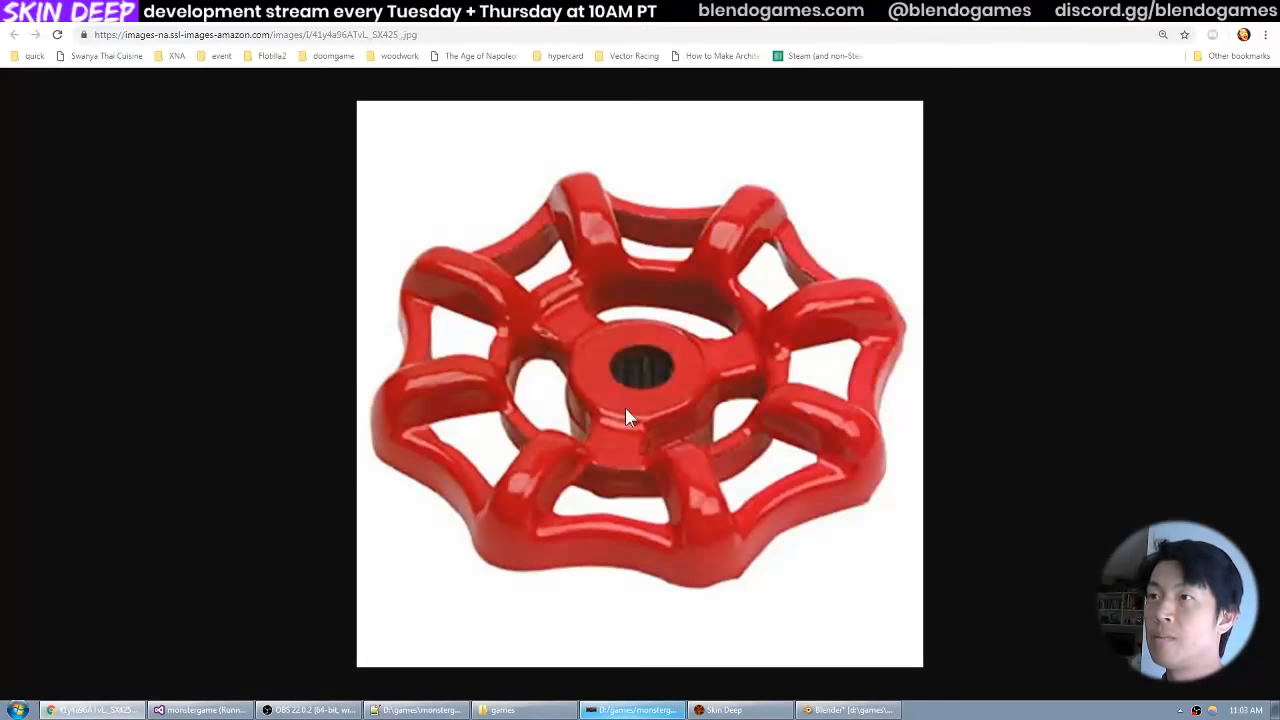
{"action": "key", "text": "alt+Tab"}
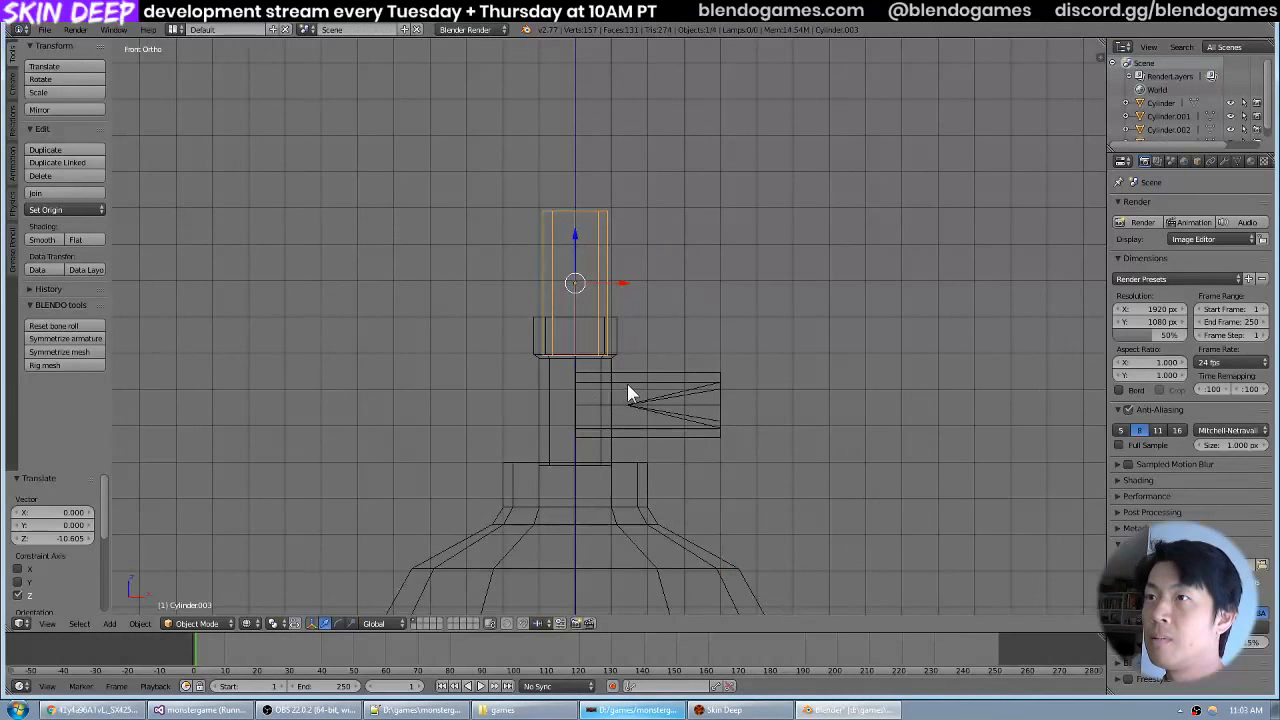
{"action": "key", "text": "s"}
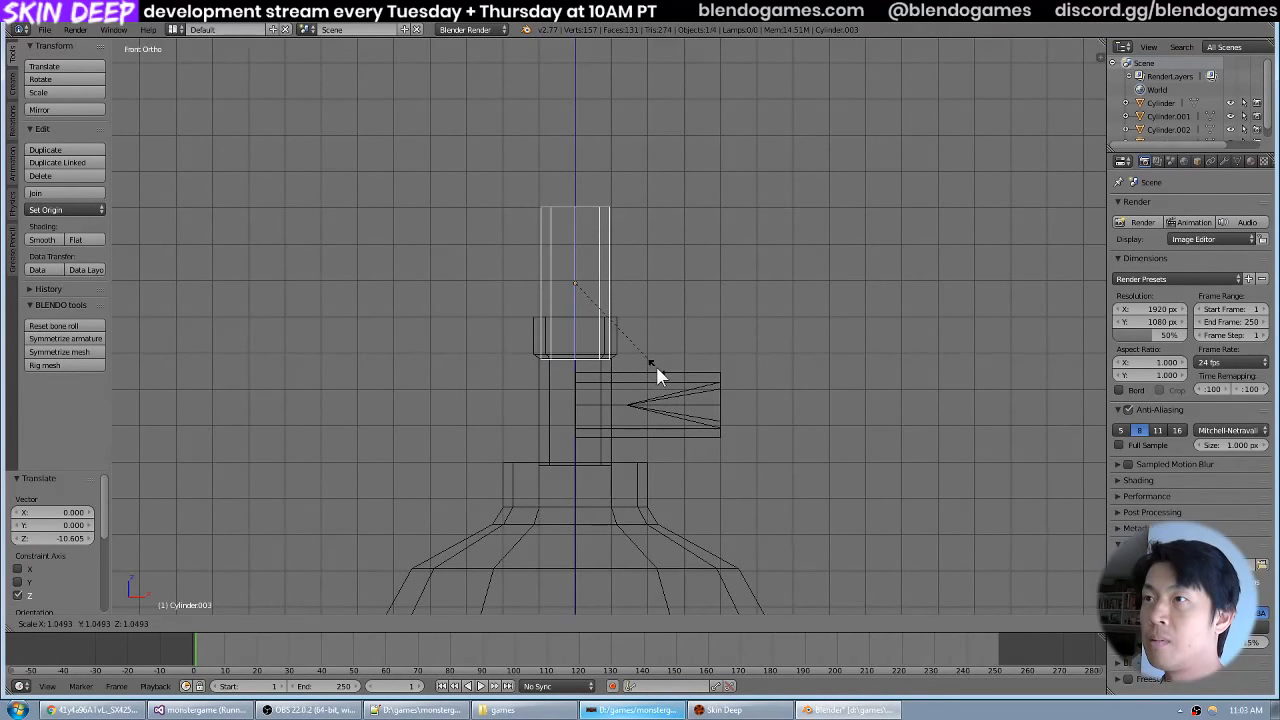
{"action": "left_click", "coordinate": [657, 366]}
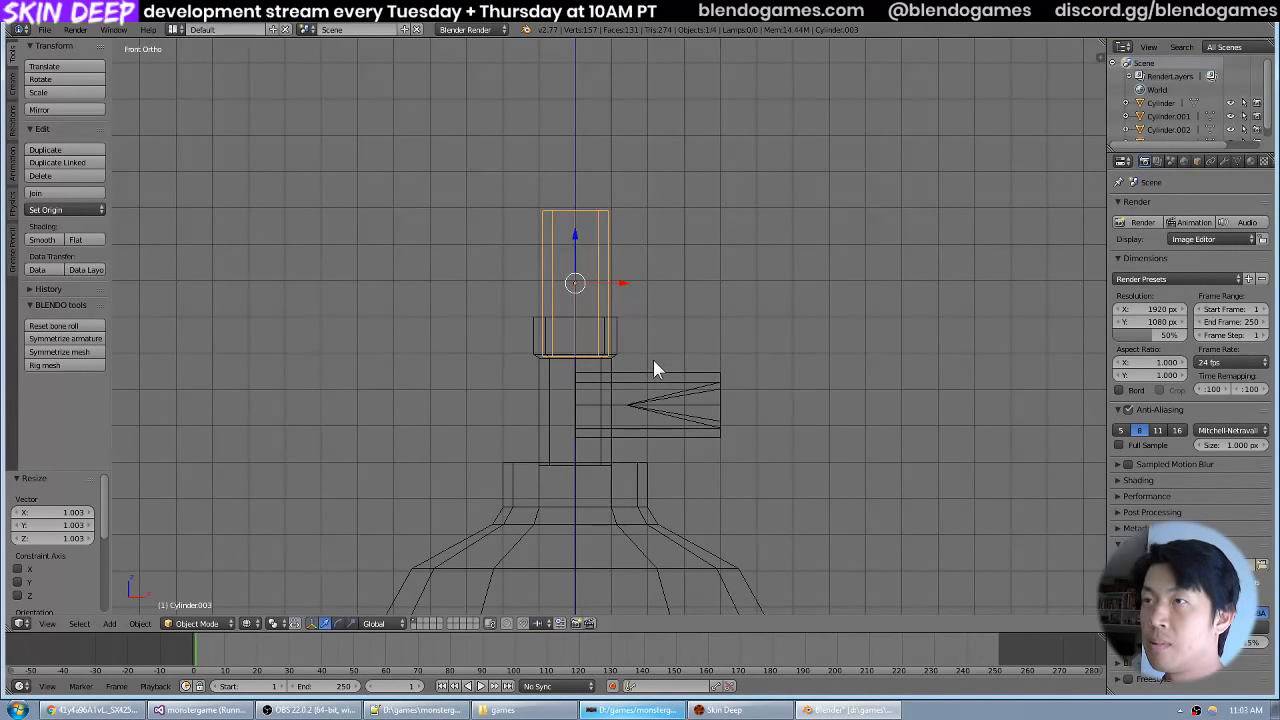
Scale the cylinder down along Z into a short ring above the valve stem.
{"action": "scroll", "coordinate": [654, 360], "scroll_direction": "up", "scroll_amount": 2}
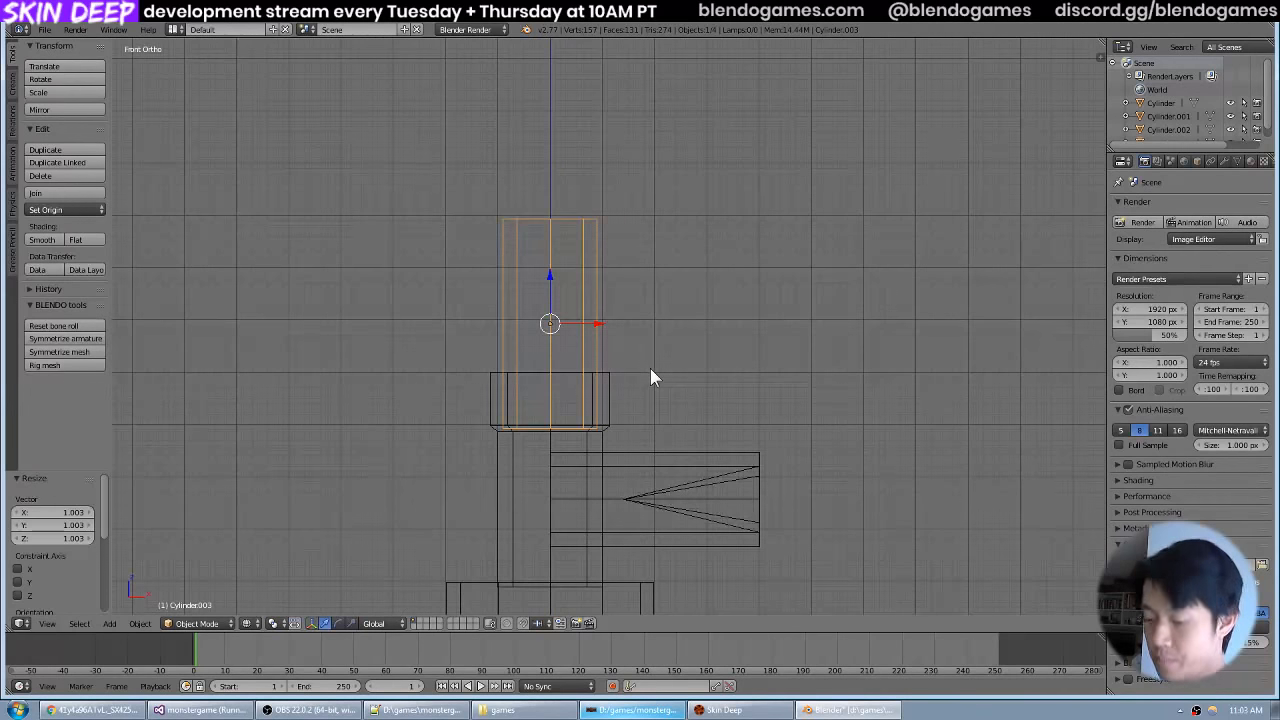
{"action": "key", "text": "s"}
{"action": "key", "text": "z"}
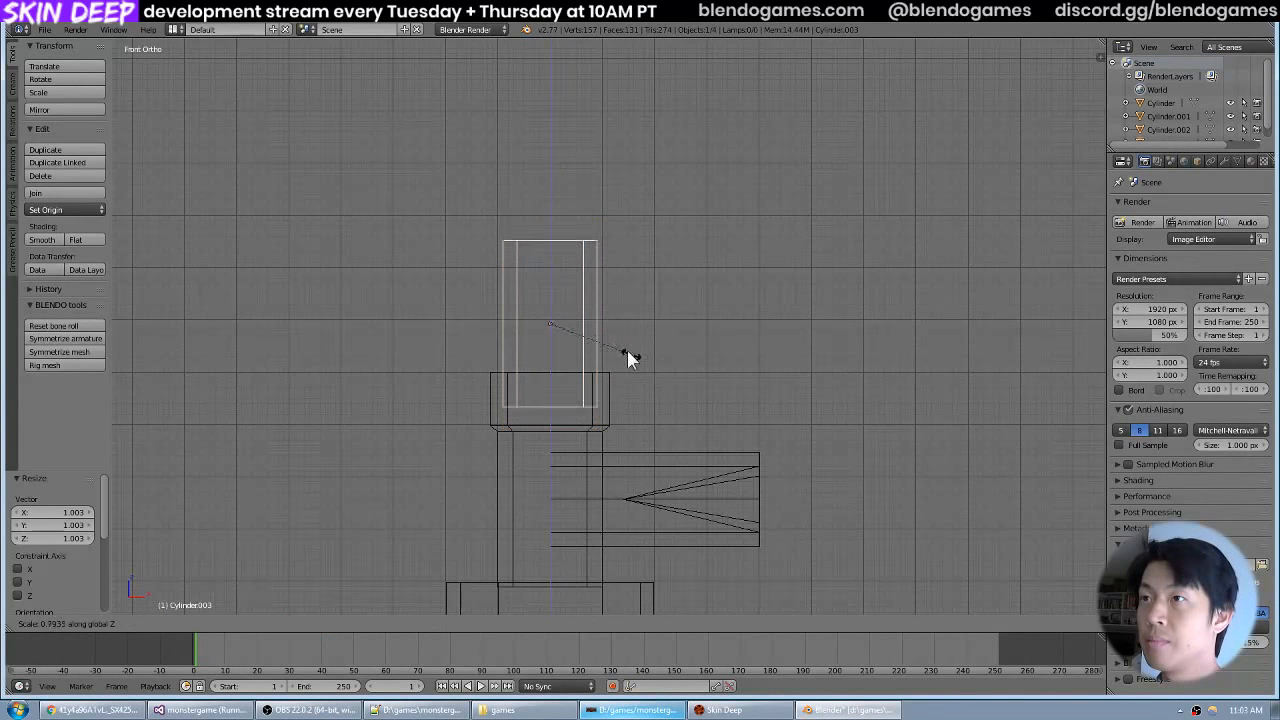
{"action": "left_click", "coordinate": [563, 322]}
Open the ring for mesh editing in solid shading and turn on Backface Culling for the viewport.
{"action": "left_click_drag", "start_coordinate": [725, 255], "coordinate": [660, 313]}
{"action": "key", "text": "Tab"}
{"action": "key", "text": "z"}
{"action": "scroll", "coordinate": [507, 585], "scroll_direction": "up", "scroll_amount": 3}
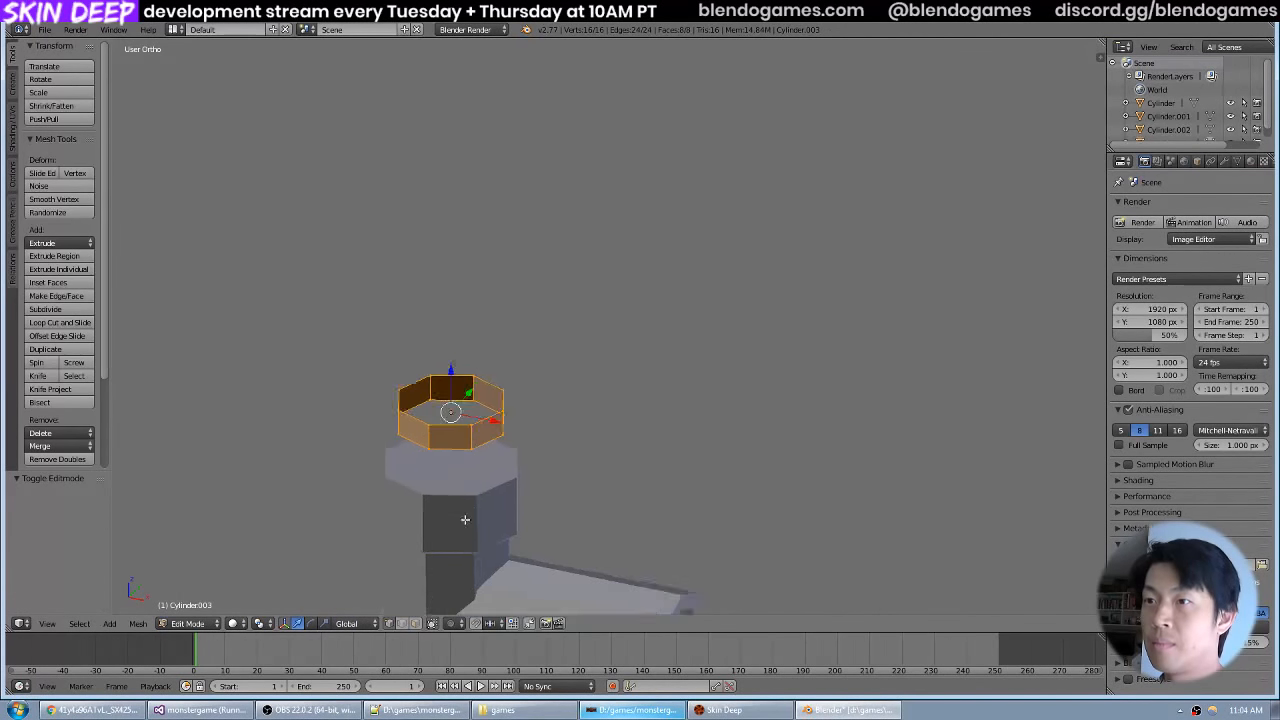
{"action": "key", "text": "n"}
{"action": "scroll", "coordinate": [1036, 480], "scroll_direction": "down", "scroll_amount": 5}
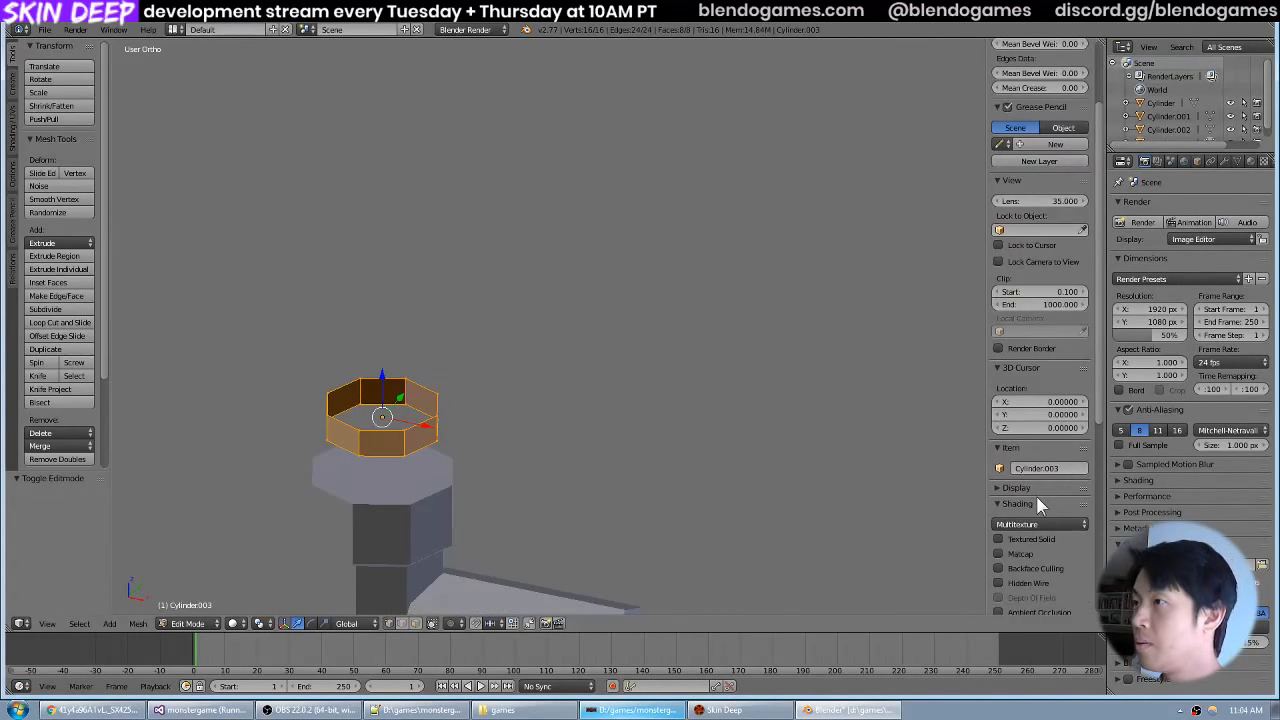
{"action": "left_click", "coordinate": [1026, 490]}
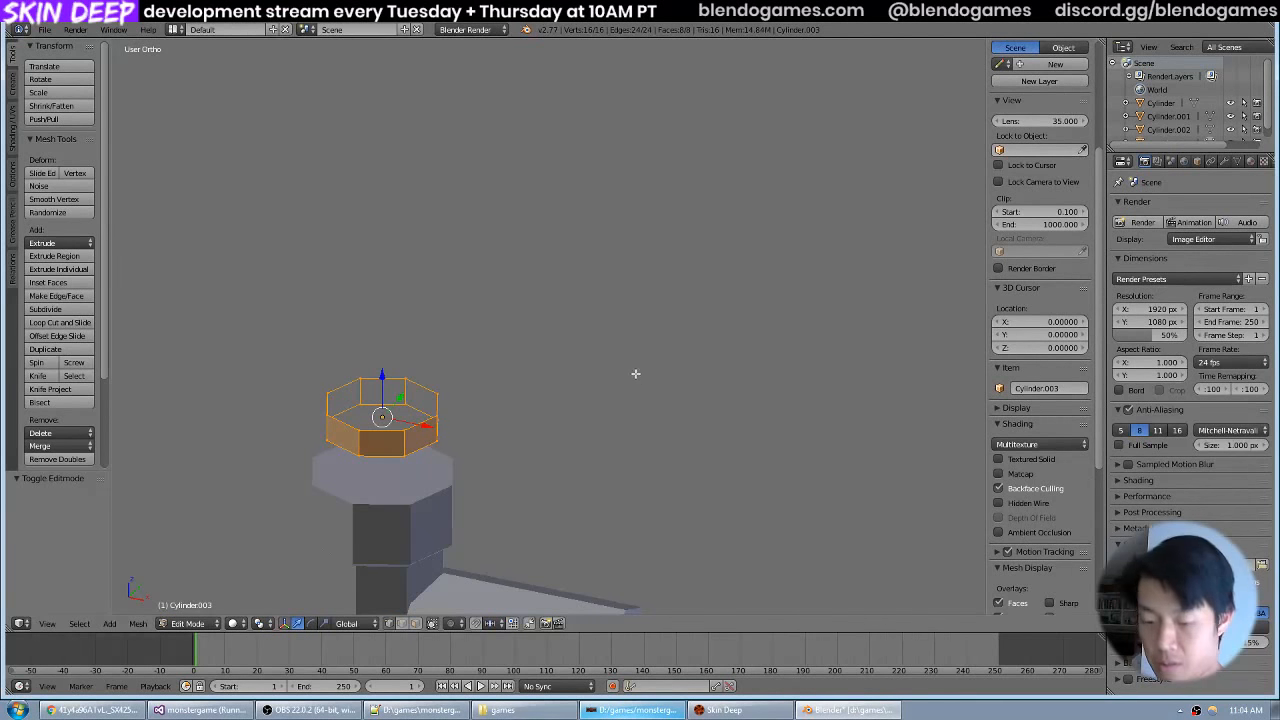
{"action": "left_click_drag", "start_coordinate": [640, 338], "coordinate": [675, 332]}
{"action": "key", "text": "n"}
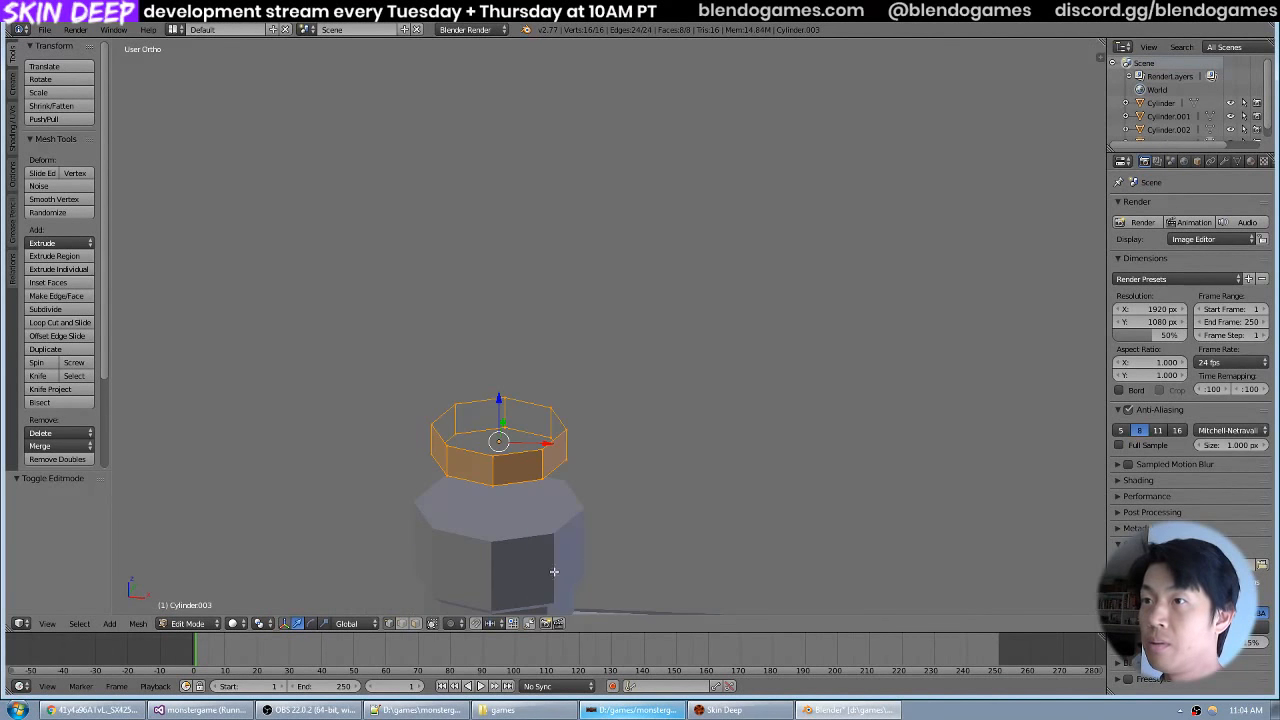
Select the ring's bottom edge loop and extrude it inward with a scale of 0.9.
{"action": "key", "text": "Tab"}
{"action": "key", "text": "Tab"}
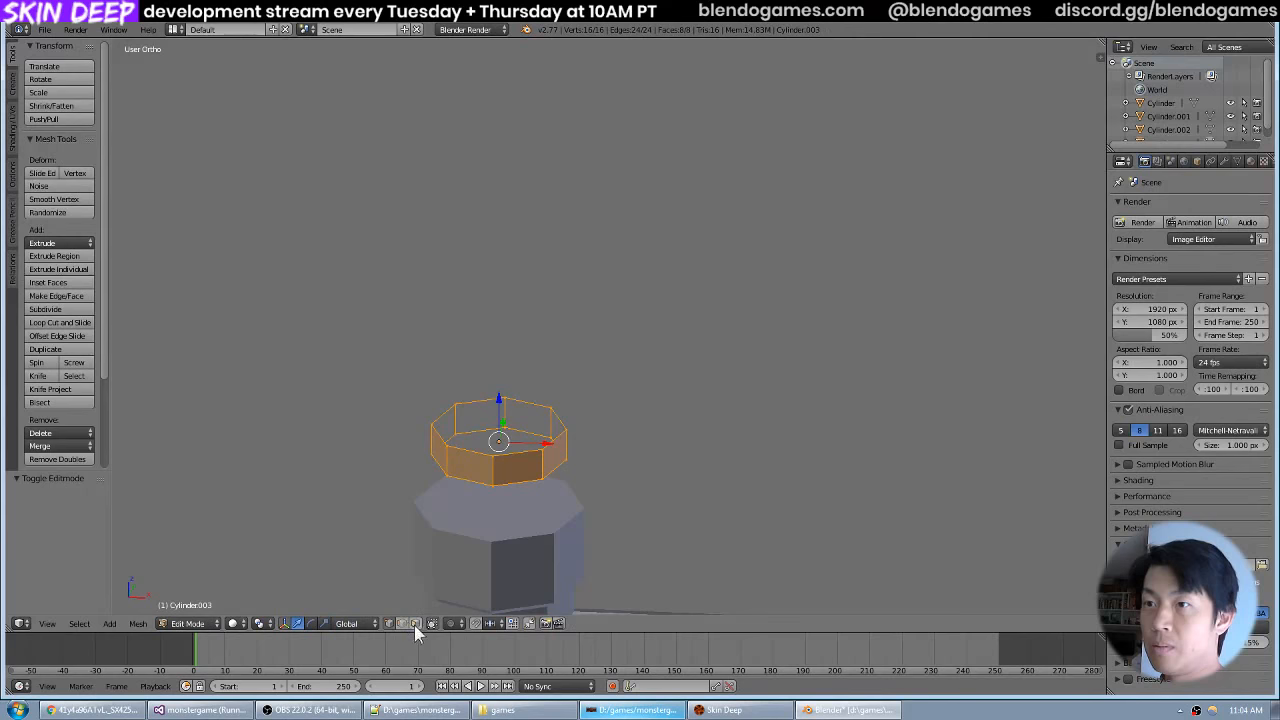
{"action": "right_click", "coordinate": [483, 399], "text": "alt"}
{"action": "right_click", "coordinate": [484, 426], "text": "alt"}
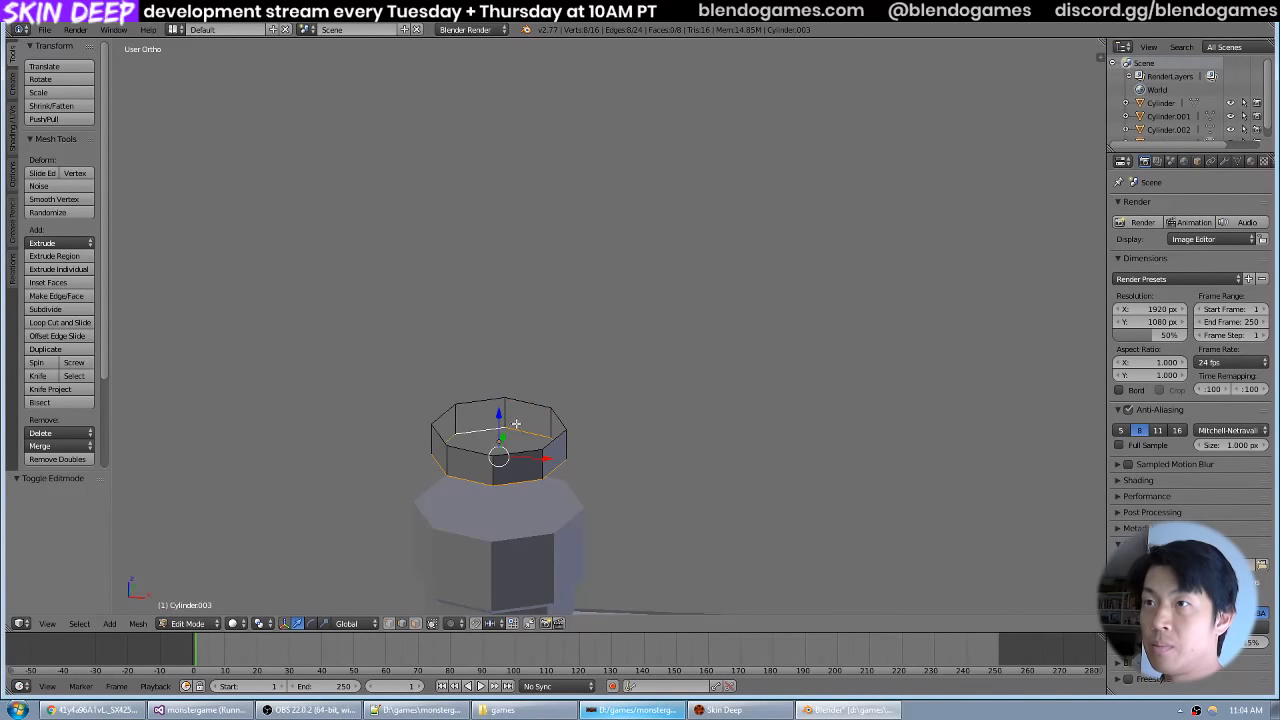
{"action": "left_click_drag", "start_coordinate": [612, 400], "coordinate": [658, 335]}
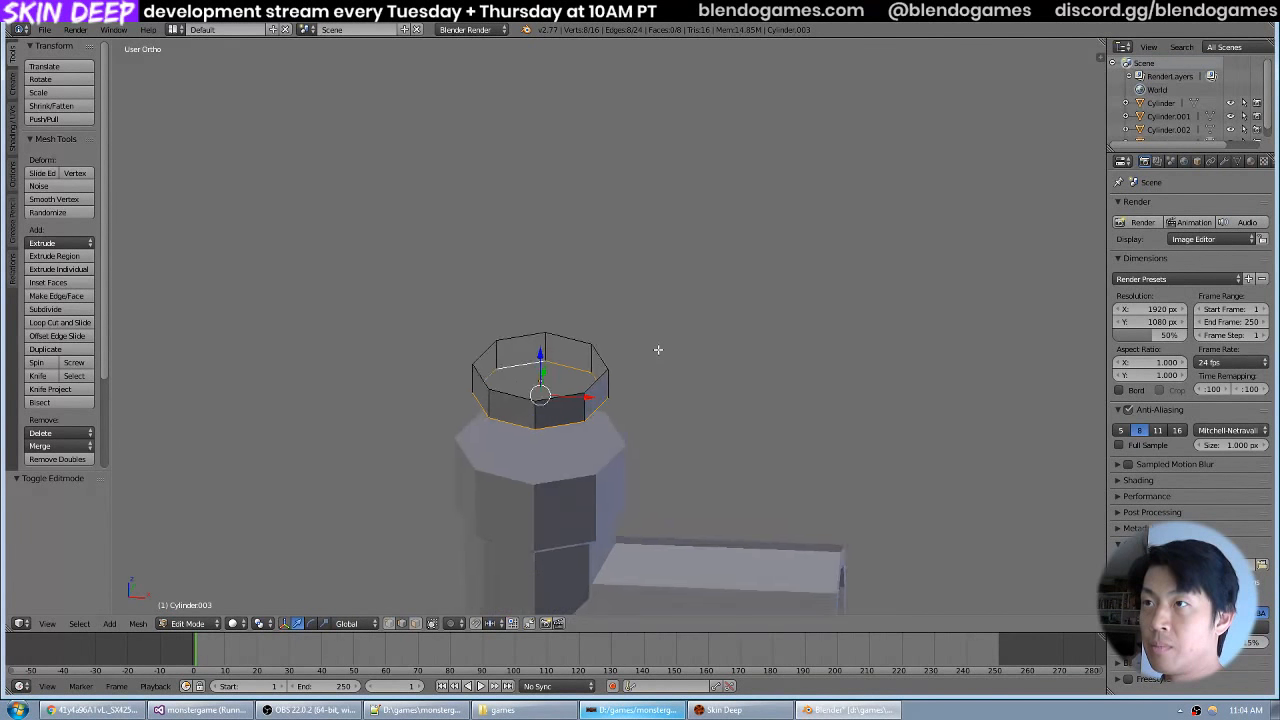
{"action": "scroll", "coordinate": [659, 354], "scroll_direction": "up", "scroll_amount": 1}
{"action": "key", "text": "e"}
{"action": "key", "text": "s"}
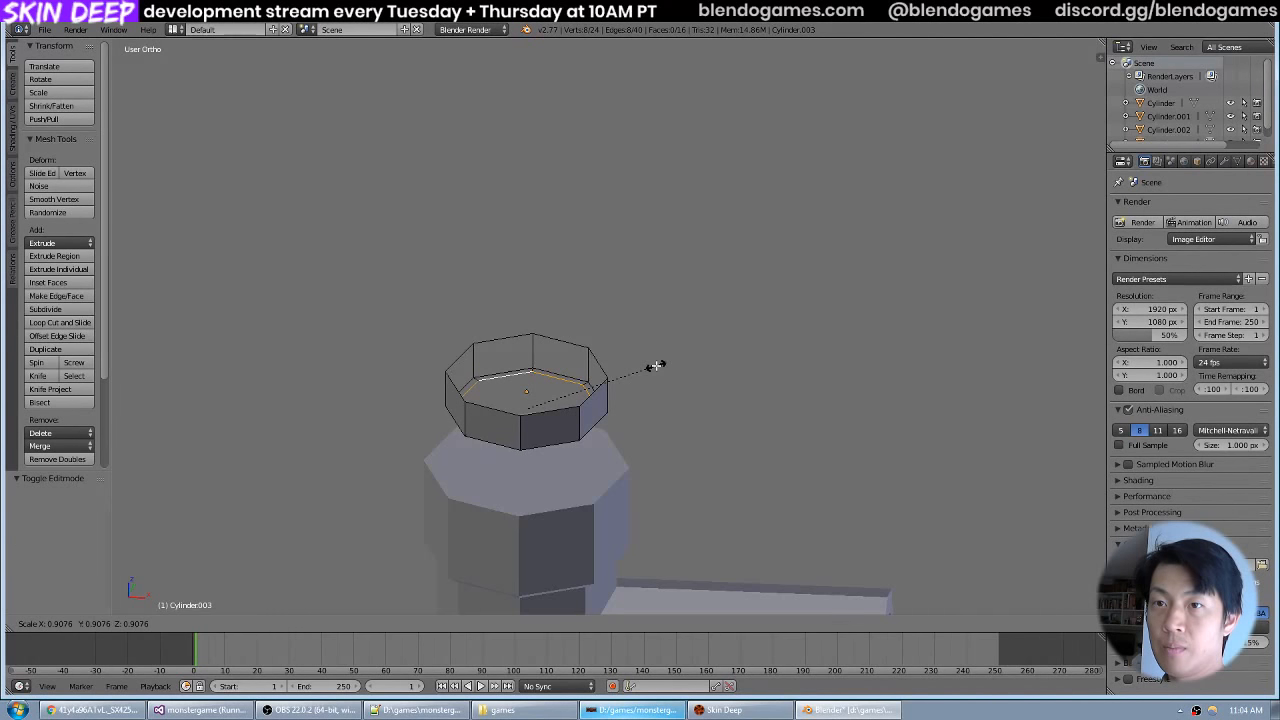
{"action": "type", "text": ".9"}
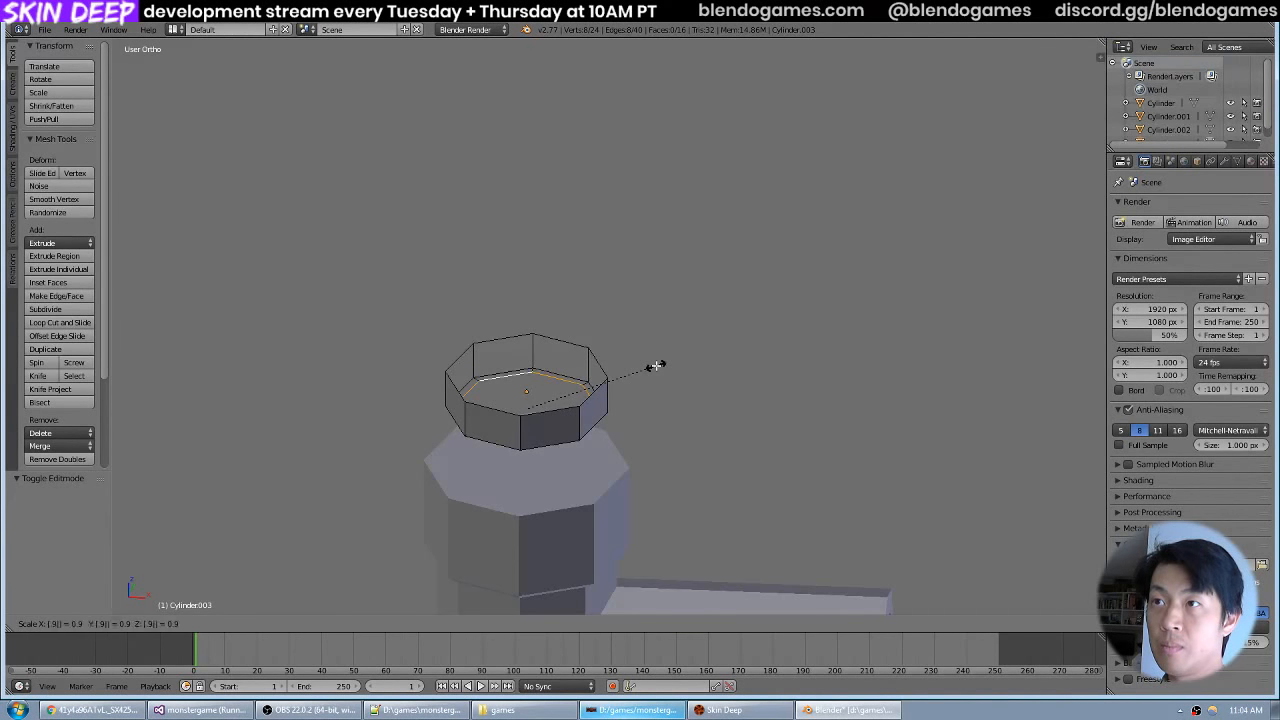
{"action": "key", "text": "Return"}
Select the ring's top edge loop and extrude it inward with a scale of 0.9.
{"action": "right_click", "coordinate": [561, 340]}
{"action": "right_click", "coordinate": [561, 340], "text": "alt"}
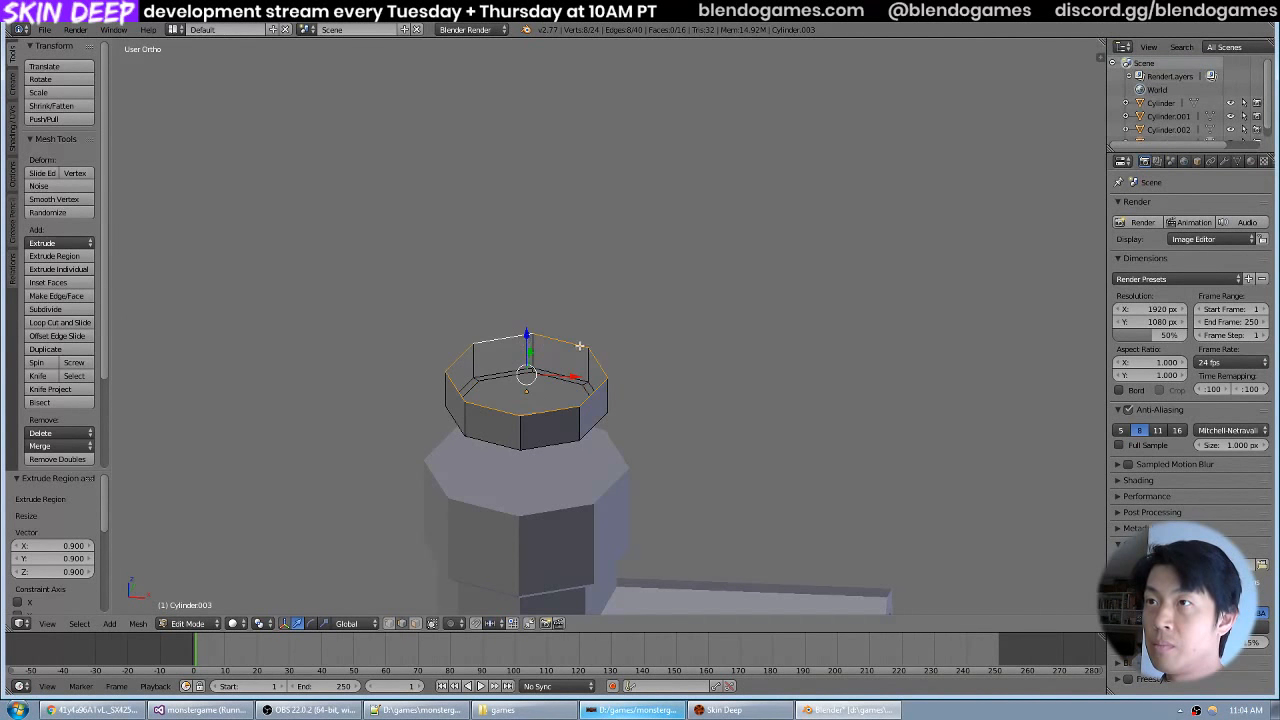
{"action": "type", "text": "s"}
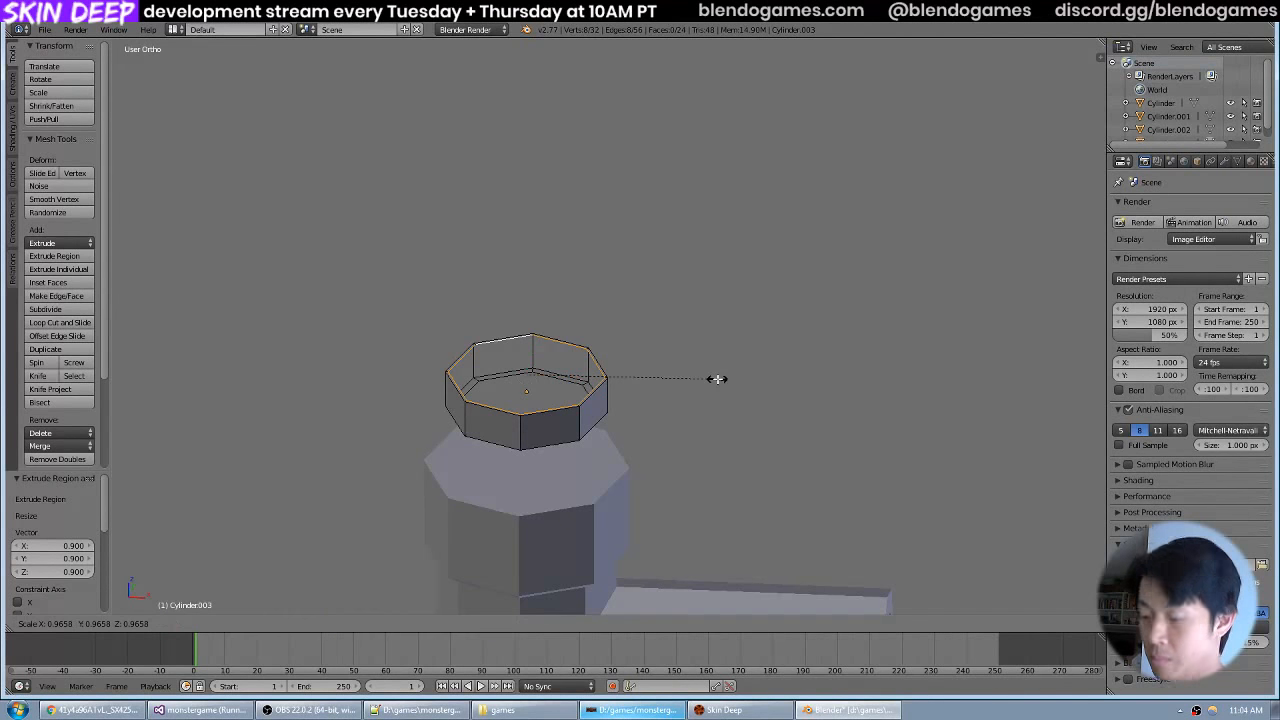
{"action": "type", "text": ".9"}
{"action": "key", "text": "Return"}
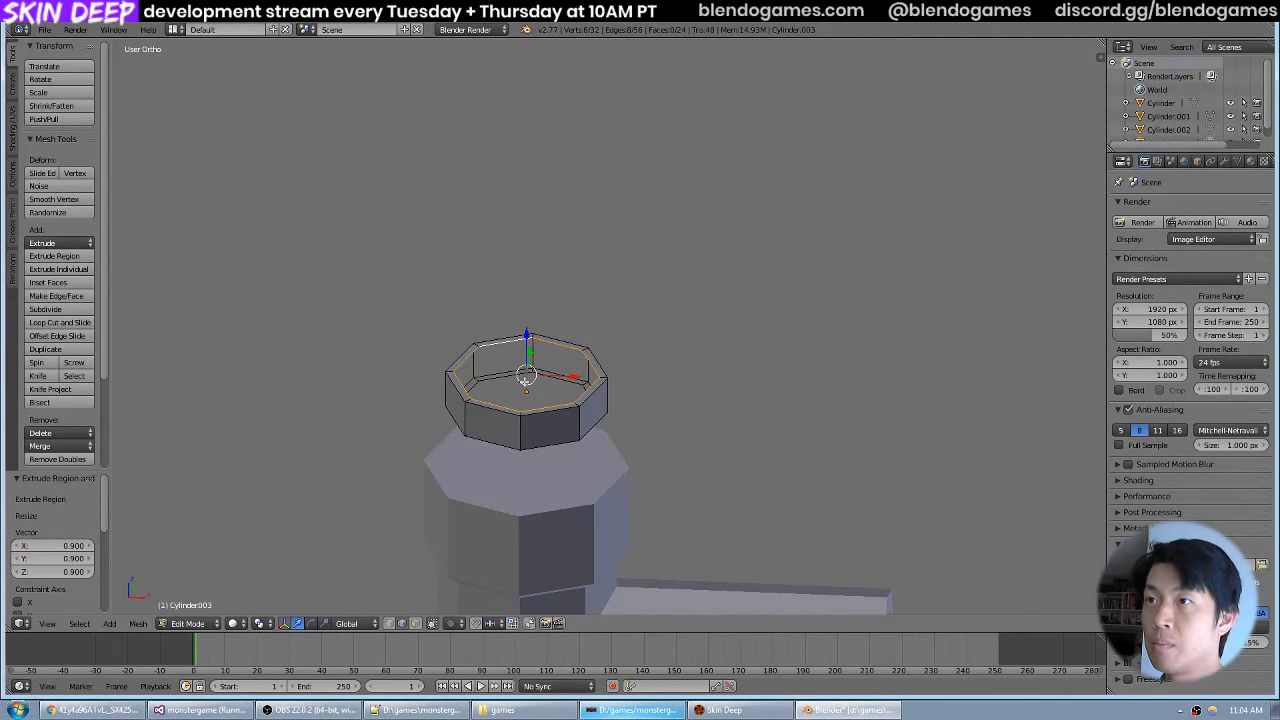
Fill two adjacent inner wall faces at the back of the ring between the inner top and bottom edges.
{"action": "right_click", "coordinate": [520, 382]}
{"action": "right_click", "coordinate": [518, 342], "text": "alt"}
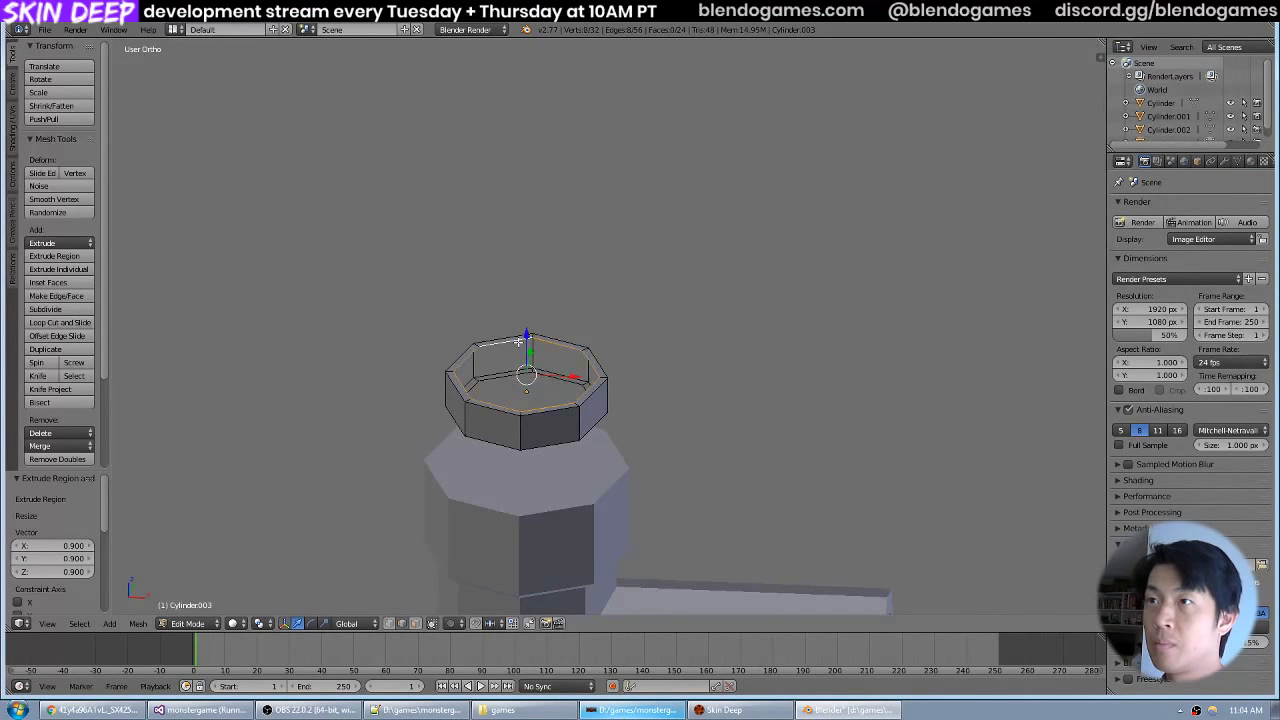
{"action": "right_click", "coordinate": [553, 377]}
{"action": "right_click", "coordinate": [562, 345], "text": "shift"}
{"action": "scroll", "coordinate": [562, 346], "scroll_direction": "up", "scroll_amount": 3}
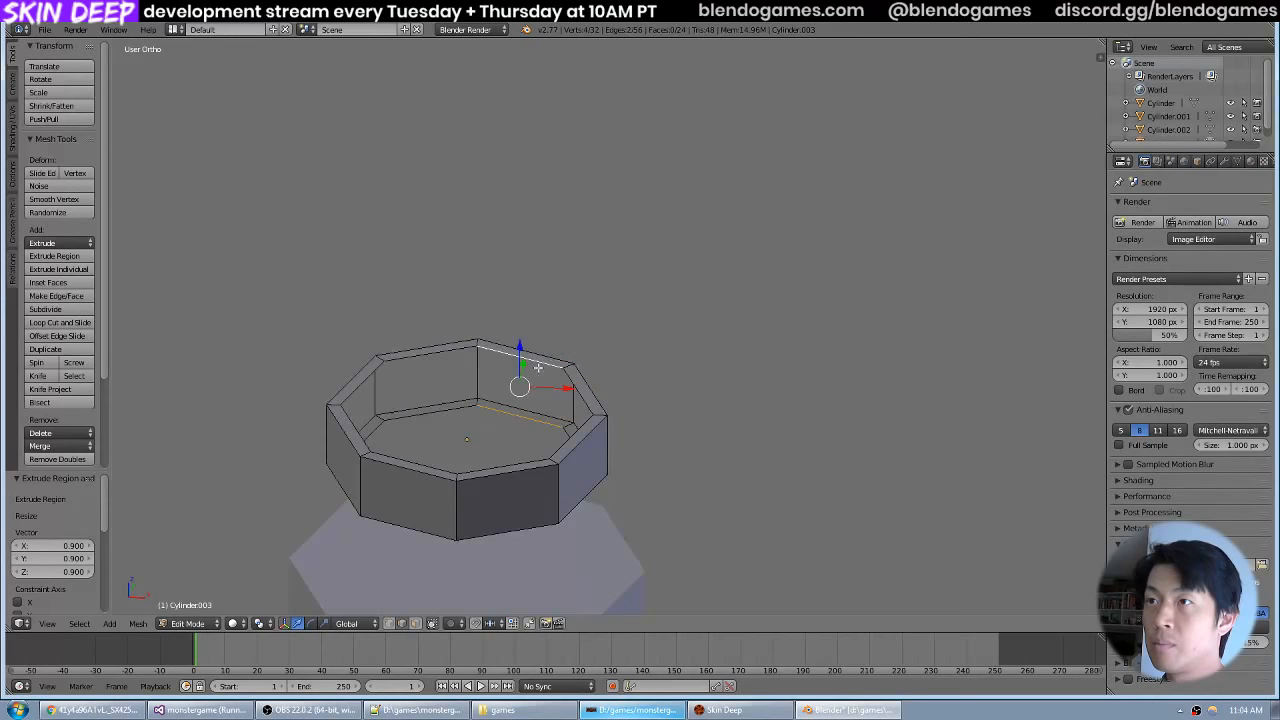
{"action": "key", "text": "f"}
{"action": "right_click", "coordinate": [455, 415]}
{"action": "right_click", "coordinate": [456, 357], "text": "shift"}
{"action": "key", "text": "f"}
Fill the third and fourth inner wall faces of the ring, each between its inner top and bottom edges.
{"action": "right_click", "coordinate": [372, 425]}
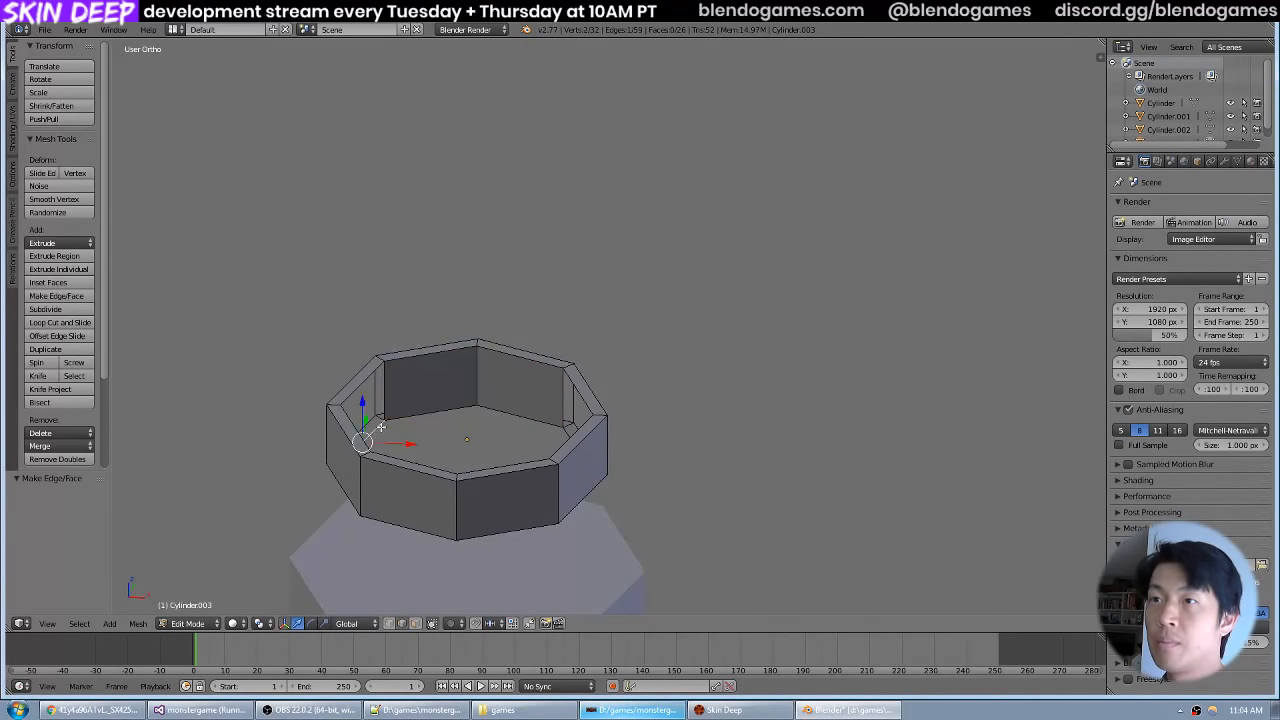
{"action": "right_click", "coordinate": [367, 380], "text": "shift"}
{"action": "key", "text": "KP_Decimal"}
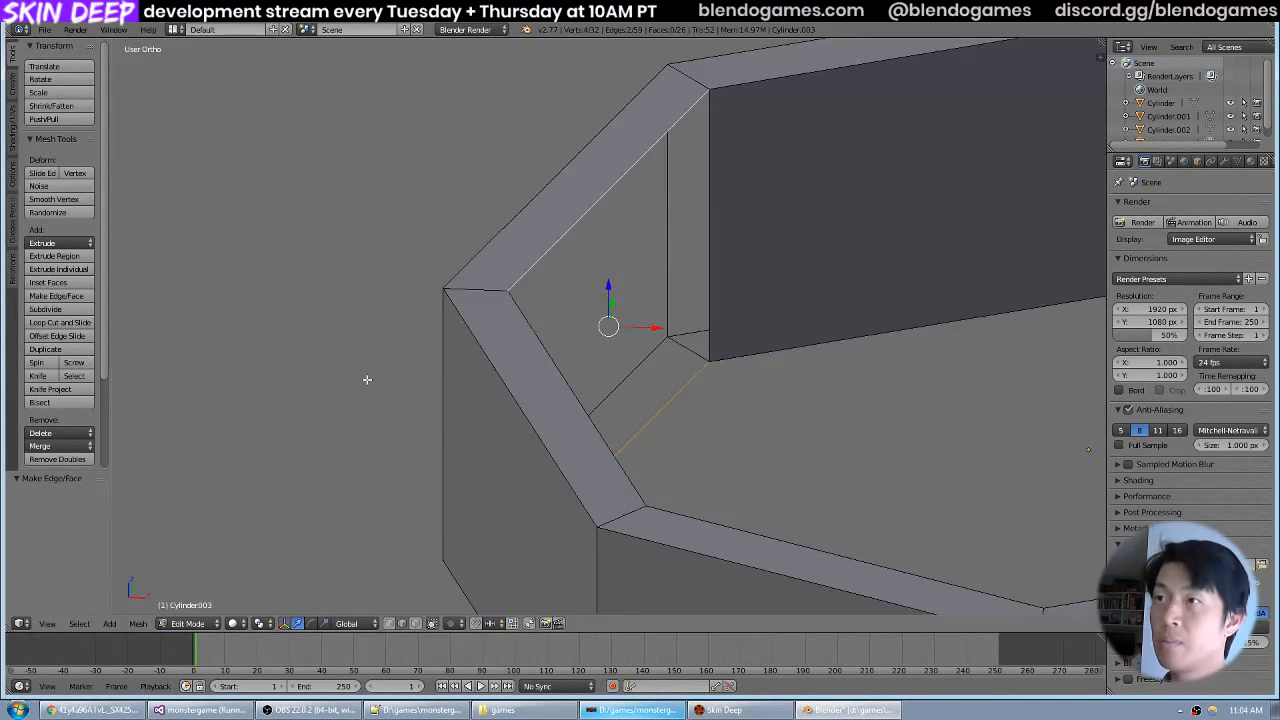
{"action": "scroll", "coordinate": [792, 258], "scroll_direction": "down", "scroll_amount": 6}
{"action": "left_click_drag", "start_coordinate": [792, 258], "coordinate": [654, 306]}
{"action": "scroll", "coordinate": [624, 314], "scroll_direction": "up", "scroll_amount": 3}
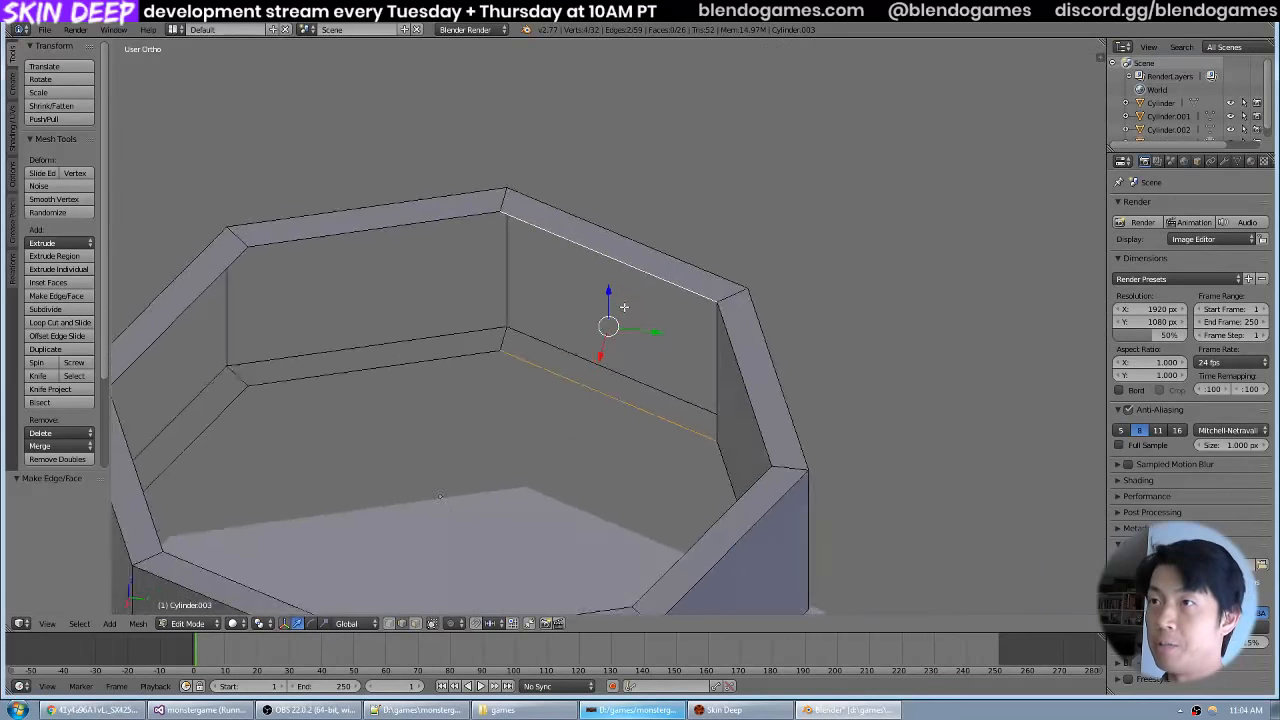
{"action": "key", "text": "f"}
{"action": "right_click", "coordinate": [429, 383]}
{"action": "right_click", "coordinate": [443, 250], "text": "shift"}
{"action": "scroll", "coordinate": [718, 230], "scroll_direction": "down", "scroll_amount": 3}
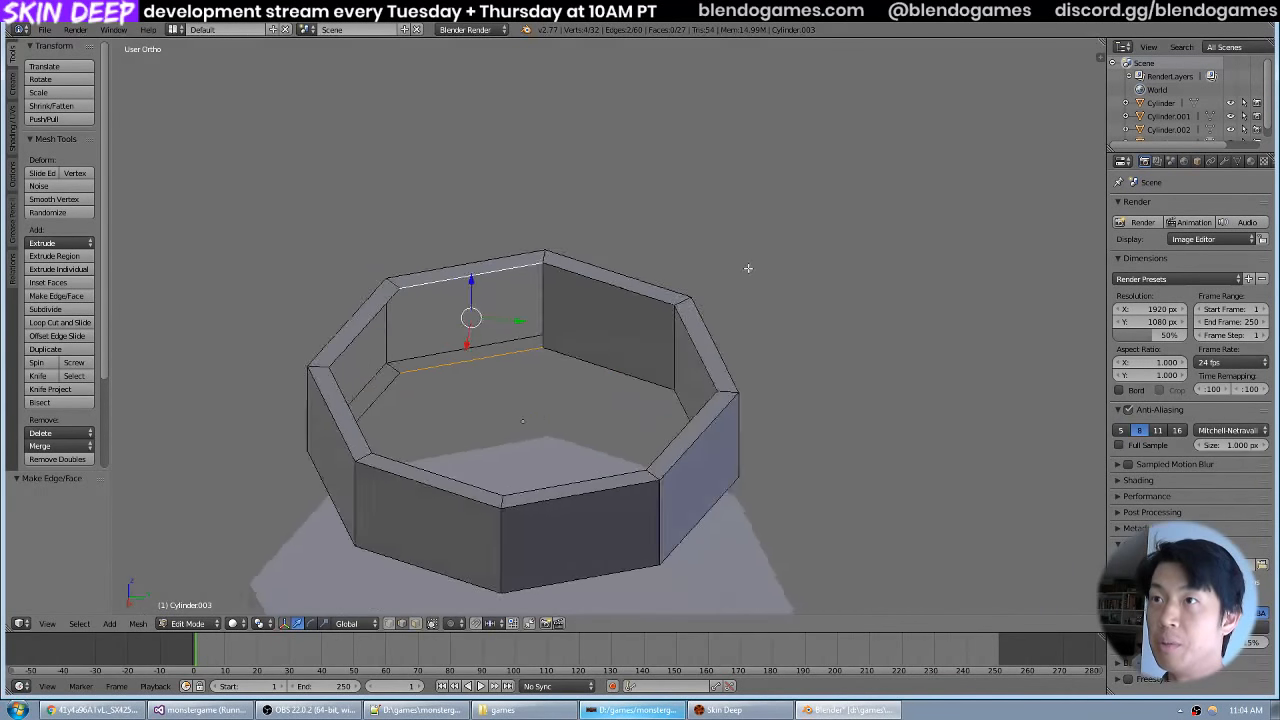
{"action": "left_click_drag", "start_coordinate": [749, 269], "coordinate": [637, 294]}
{"action": "key", "text": "f"}
Fill the fifth and sixth inner wall faces, continuing around the ring between the inner top and bottom edges.
{"action": "right_click", "coordinate": [478, 233]}
{"action": "right_click", "coordinate": [464, 158], "text": "shift"}
{"action": "key", "text": "f"}
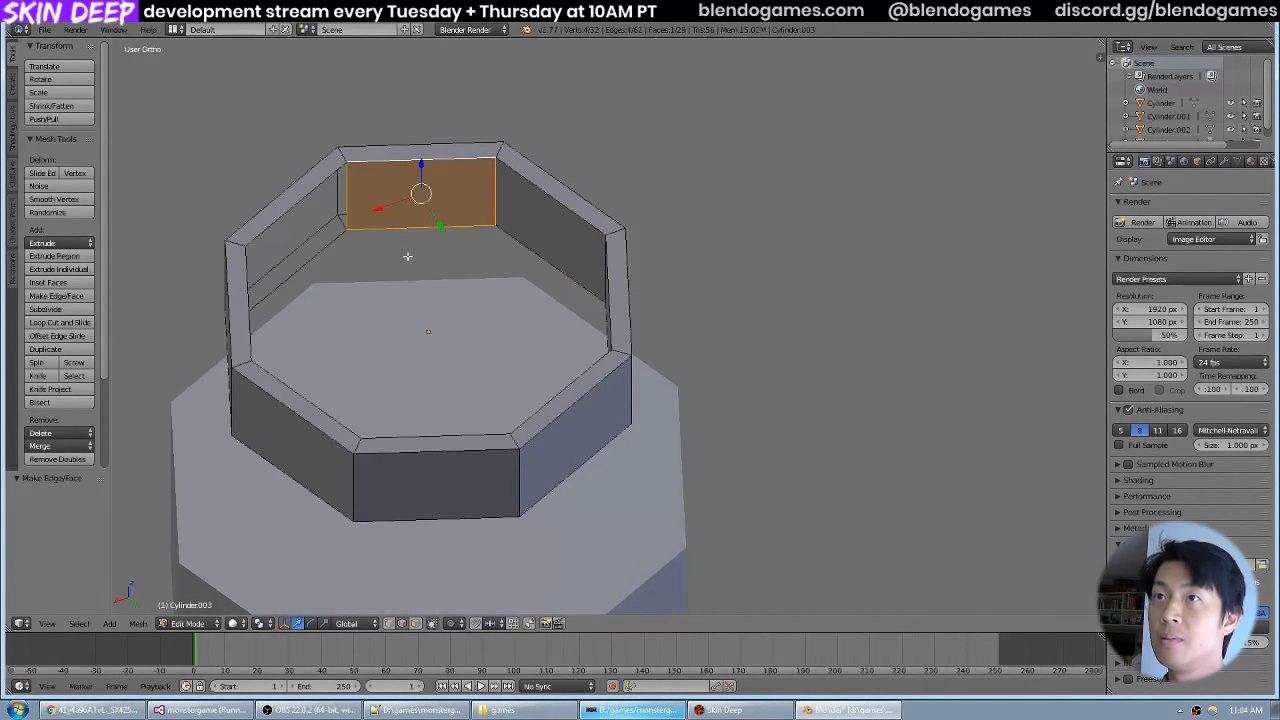
{"action": "right_click", "coordinate": [338, 260]}
{"action": "right_click", "coordinate": [325, 177], "text": "shift"}
{"action": "key", "text": "f"}
Fill the last two open inner wall faces of the ring and return to Object Mode.
{"action": "left_click_drag", "start_coordinate": [718, 180], "coordinate": [602, 117]}
{"action": "key", "text": "g"}
{"action": "right_click", "coordinate": [616, 167]}
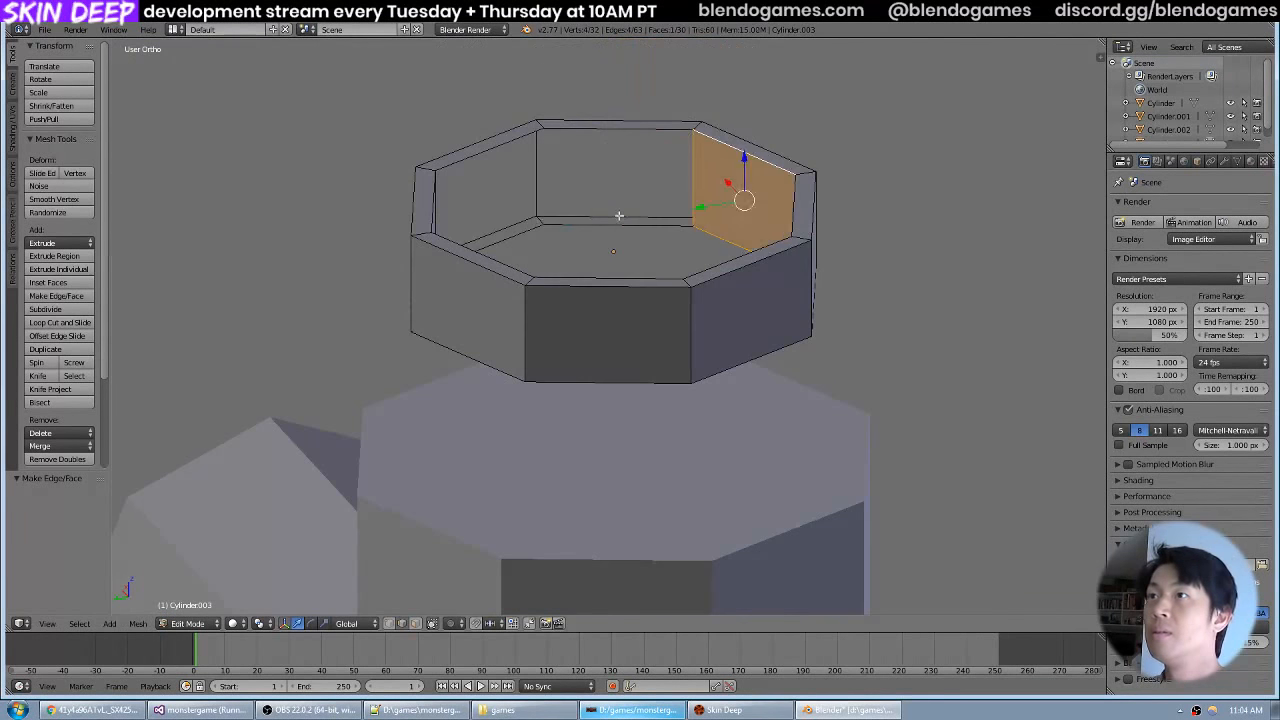
{"action": "right_click", "coordinate": [620, 218]}
{"action": "right_click", "coordinate": [626, 128], "text": "shift"}
{"action": "key", "text": "f"}
{"action": "right_click", "coordinate": [508, 236]}
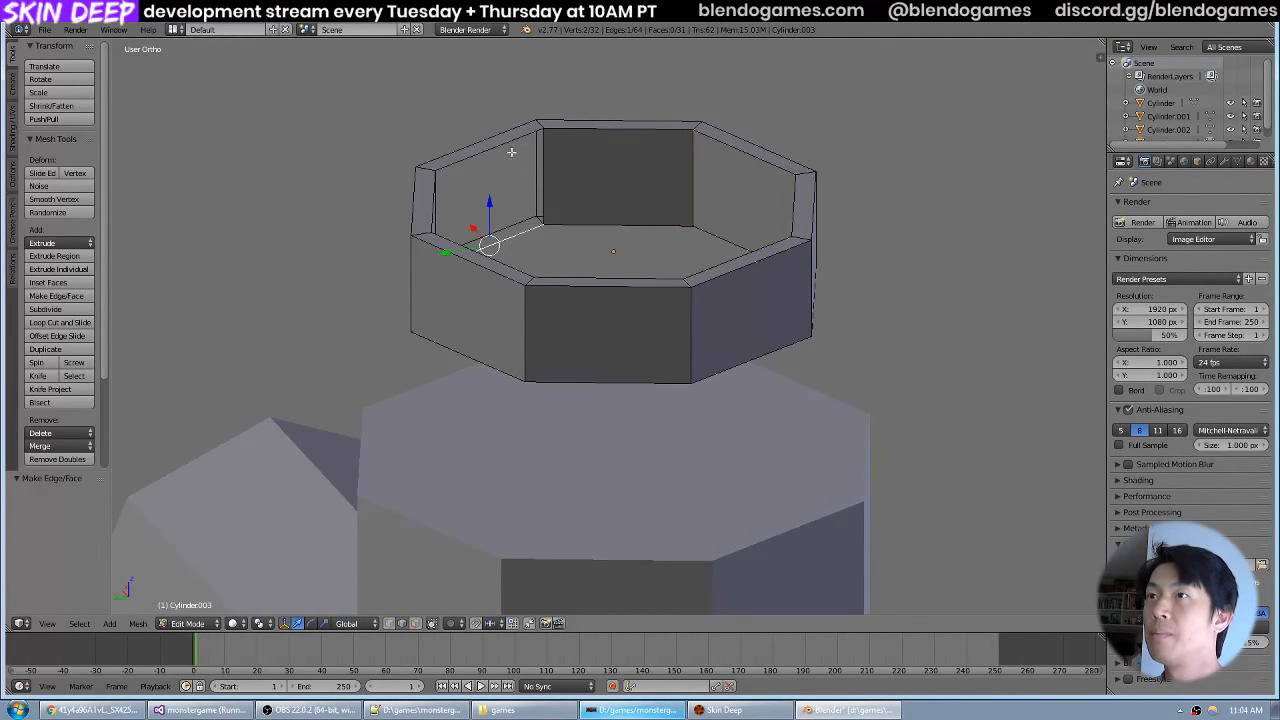
{"action": "right_click", "coordinate": [511, 145], "text": "shift"}
{"action": "left_click_drag", "start_coordinate": [940, 120], "coordinate": [804, 160]}
{"action": "key", "text": "f"}
{"action": "scroll", "coordinate": [804, 160], "scroll_direction": "down", "scroll_amount": 2}
{"action": "key", "text": "Tab"}
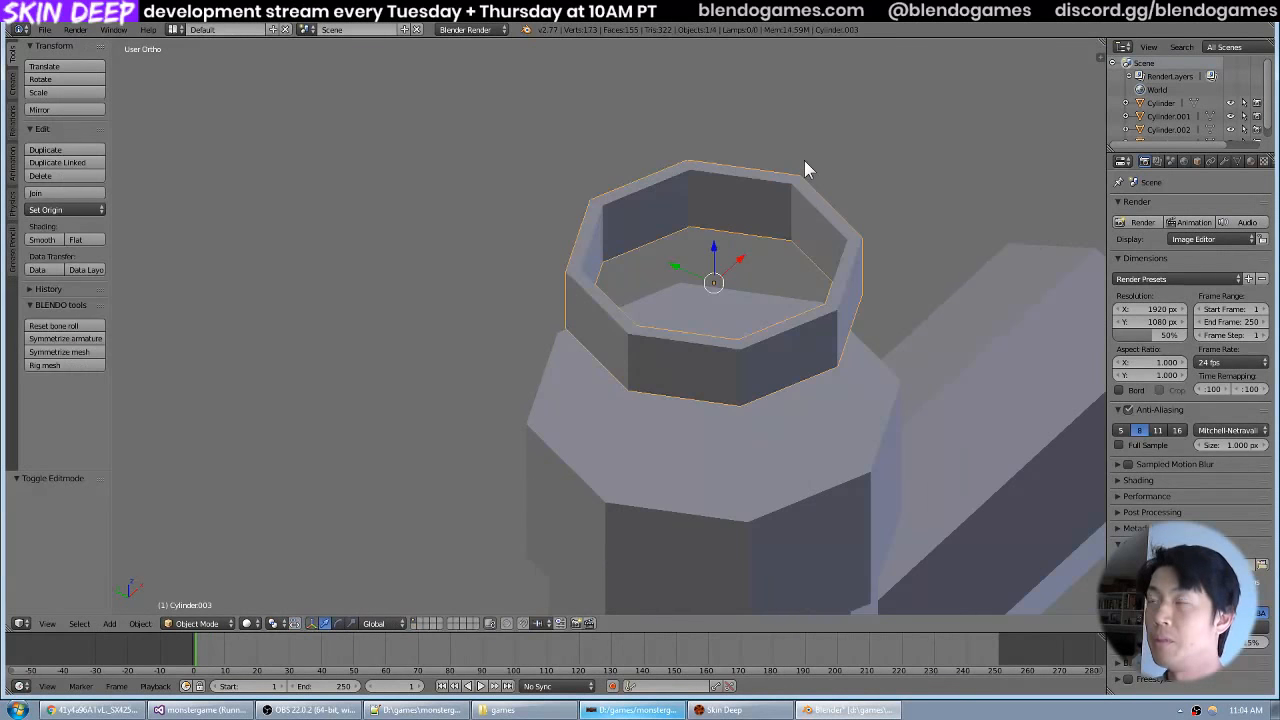
Flatten the ring by scaling it to about 0.512 along the Z axis in front view.
{"action": "key", "text": "KP_1"}
{"action": "key", "text": "s"}
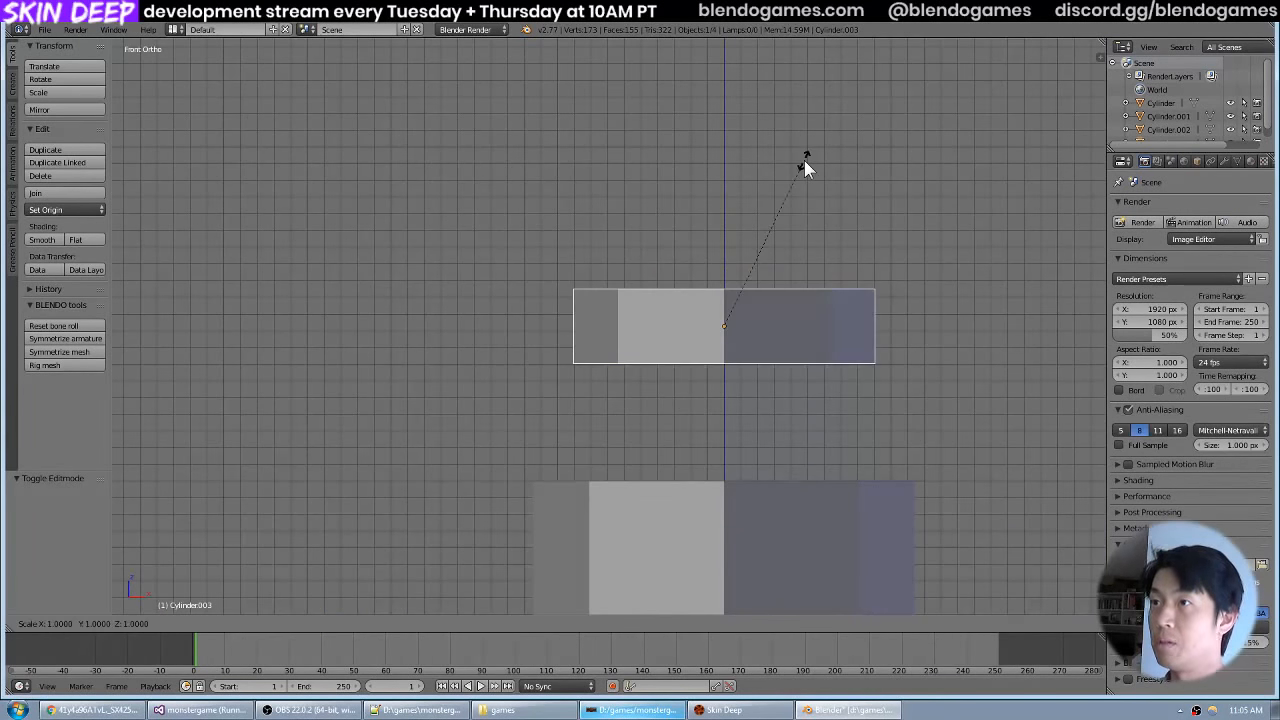
{"action": "key", "text": "z"}
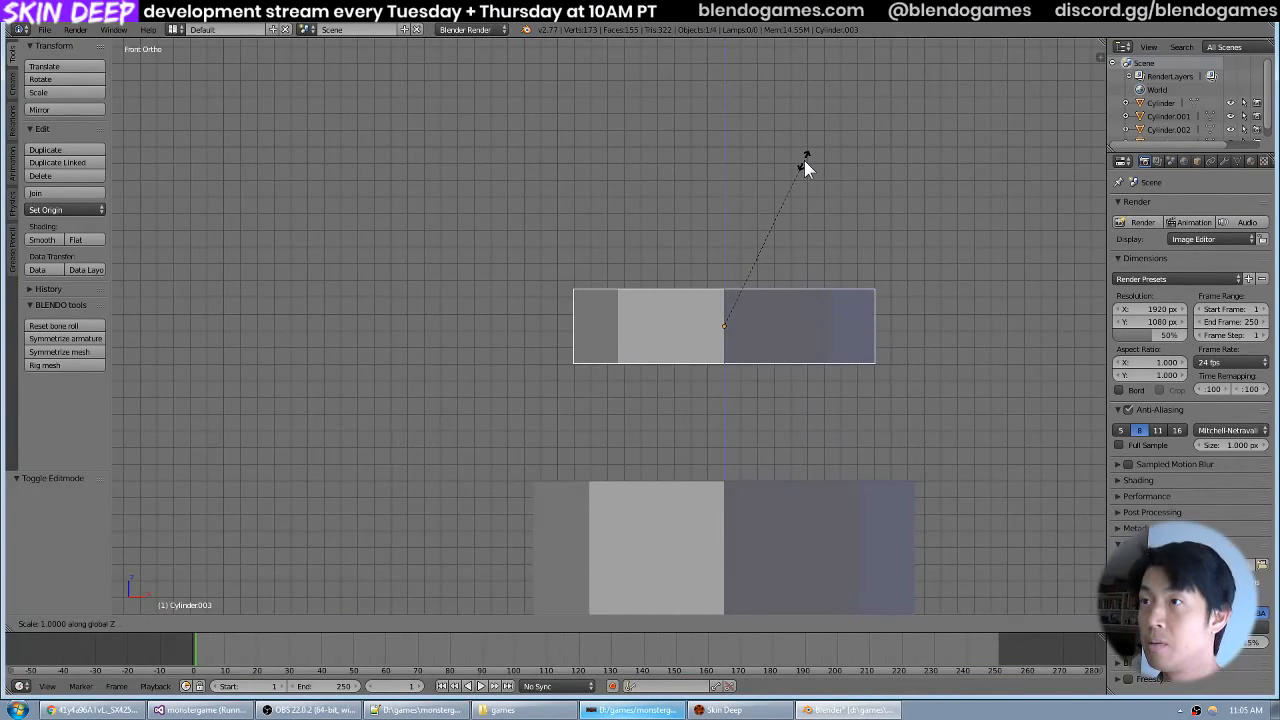
{"action": "left_click", "coordinate": [741, 236]}
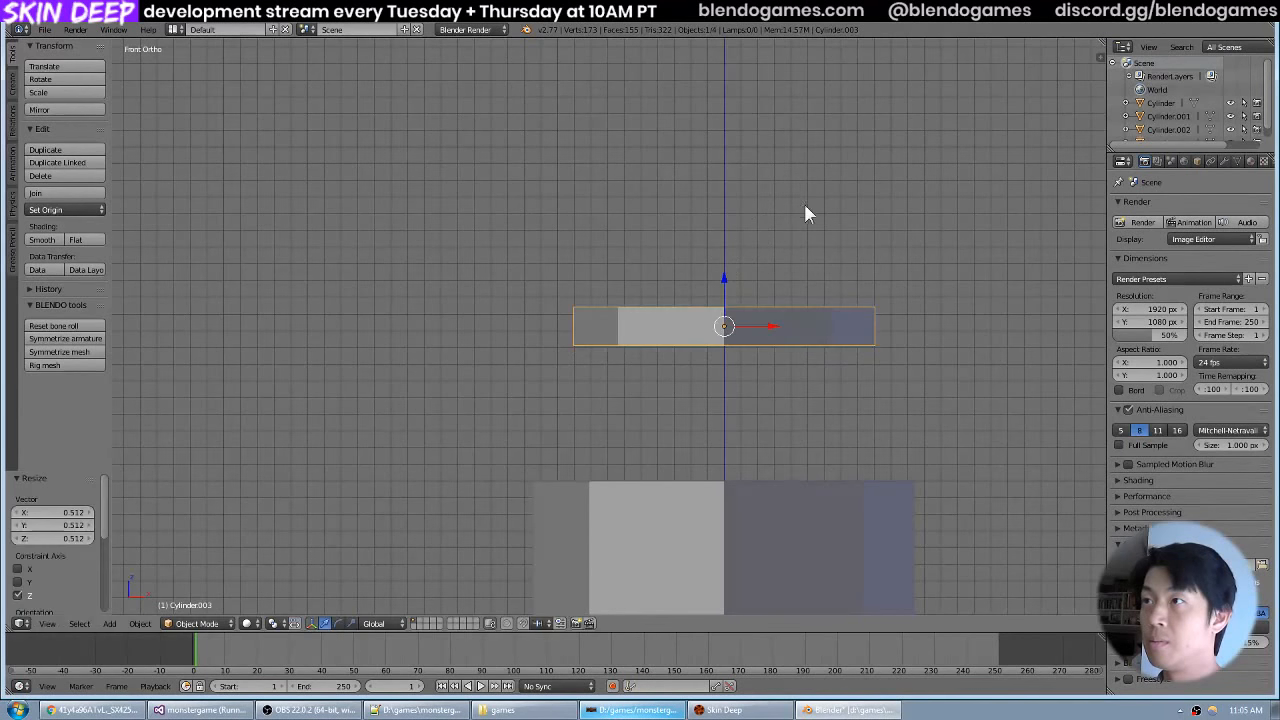
{"action": "scroll", "coordinate": [829, 204], "scroll_direction": "down", "scroll_amount": 2}
{"action": "left_click_drag", "start_coordinate": [804, 203], "coordinate": [817, 277]}
Check the red valve wheel reference photo, return to Blender and open the ring for mesh editing in face select mode.
{"action": "key", "text": "alt+Tab"}
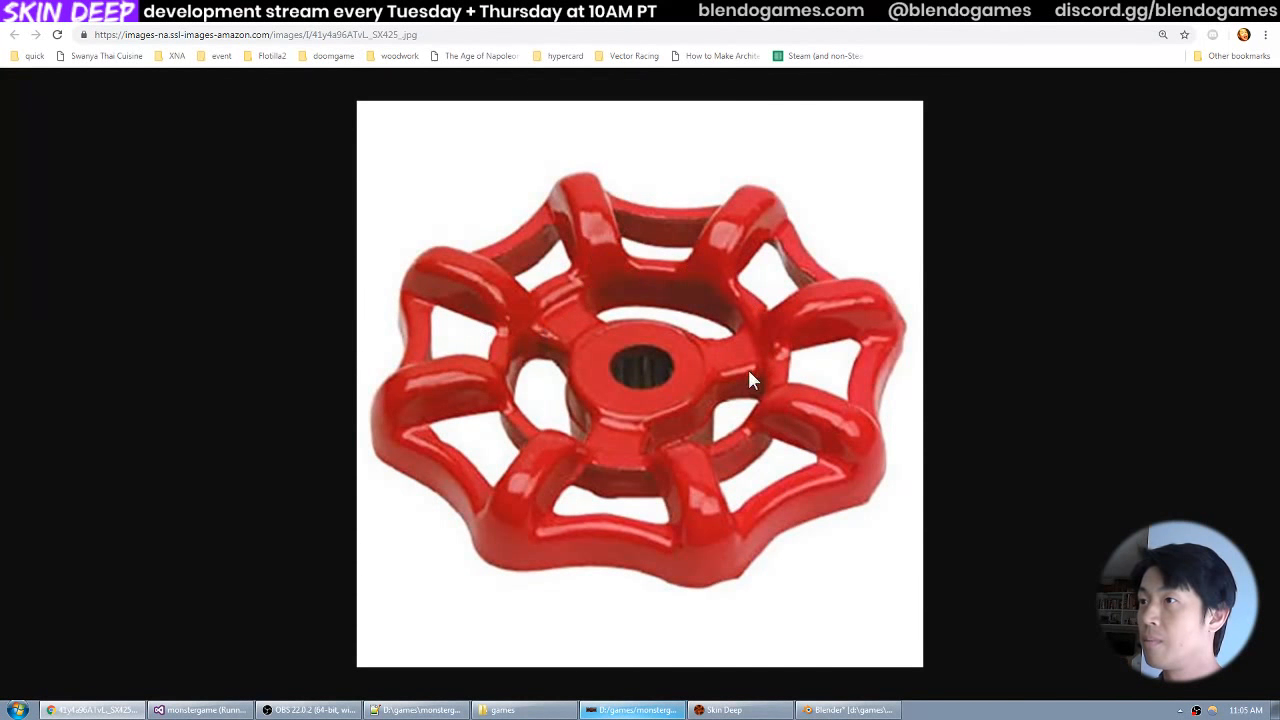
{"action": "key", "text": "alt+Tab"}
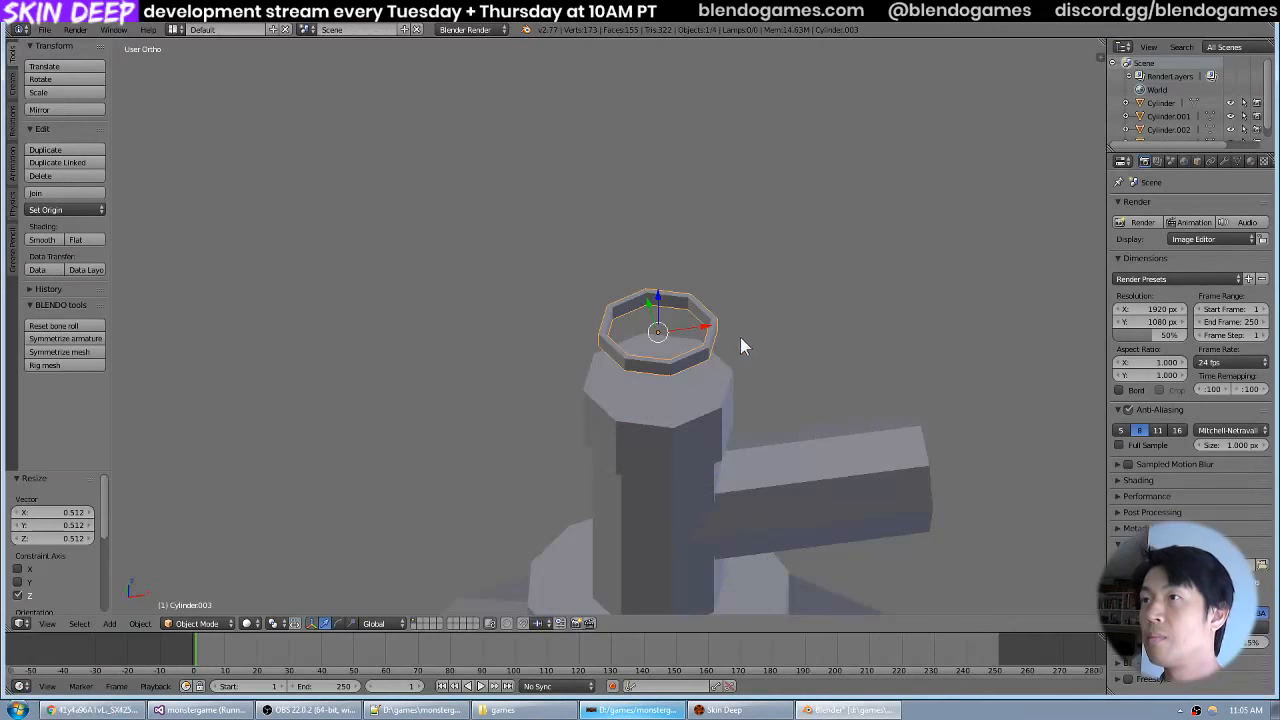
{"action": "scroll", "coordinate": [735, 338], "scroll_direction": "up", "scroll_amount": 3}
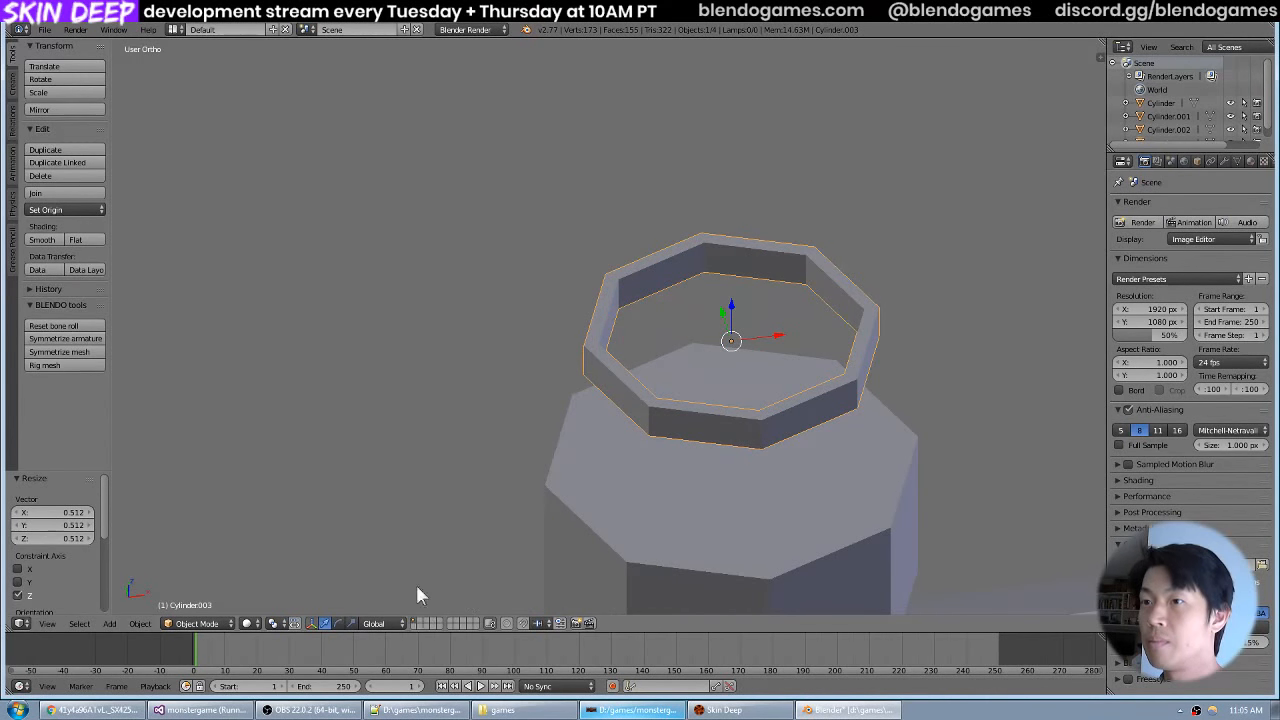
{"action": "key", "text": "Tab"}
{"action": "left_click", "coordinate": [416, 622]}
{"action": "scroll", "coordinate": [728, 315], "scroll_direction": "down", "scroll_amount": 3}
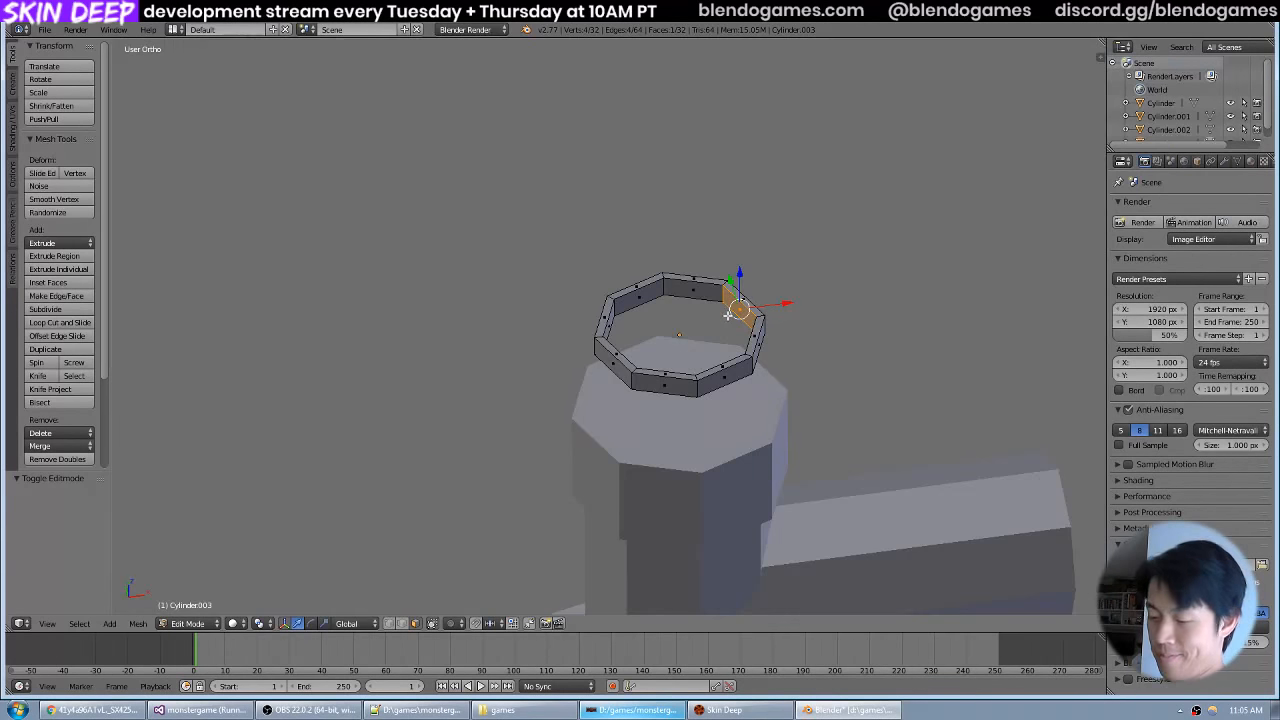
Leave mesh editing and hide the ring in top view, and check the spokes in the valve wheel reference photo.
{"action": "key", "text": "KP_7"}
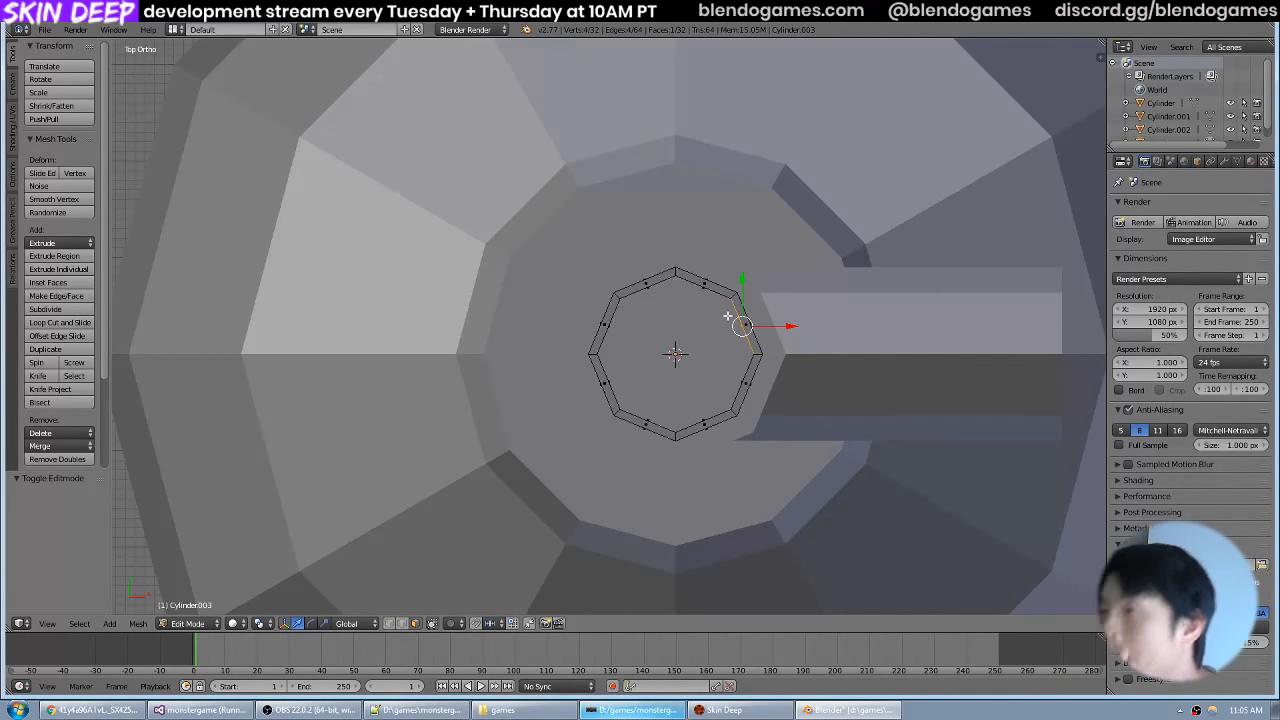
{"action": "key", "text": "Tab"}
{"action": "key", "text": "h"}
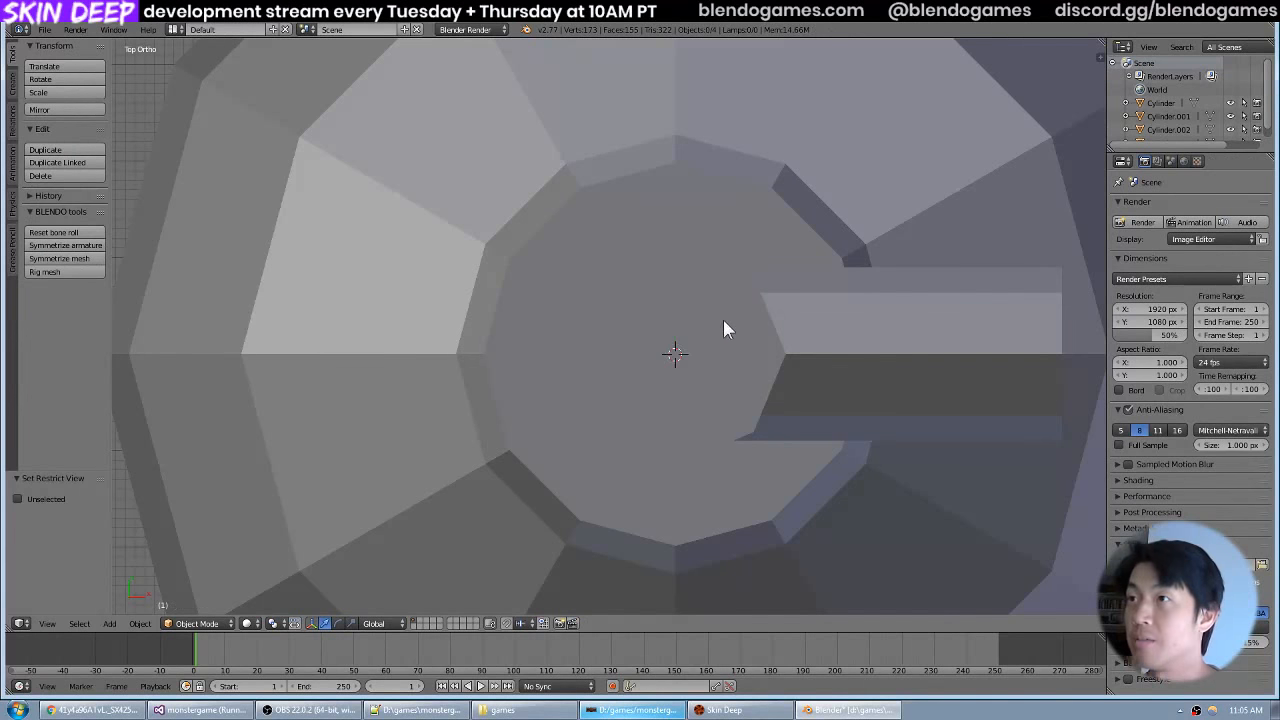
{"action": "key", "text": "alt+Tab"}
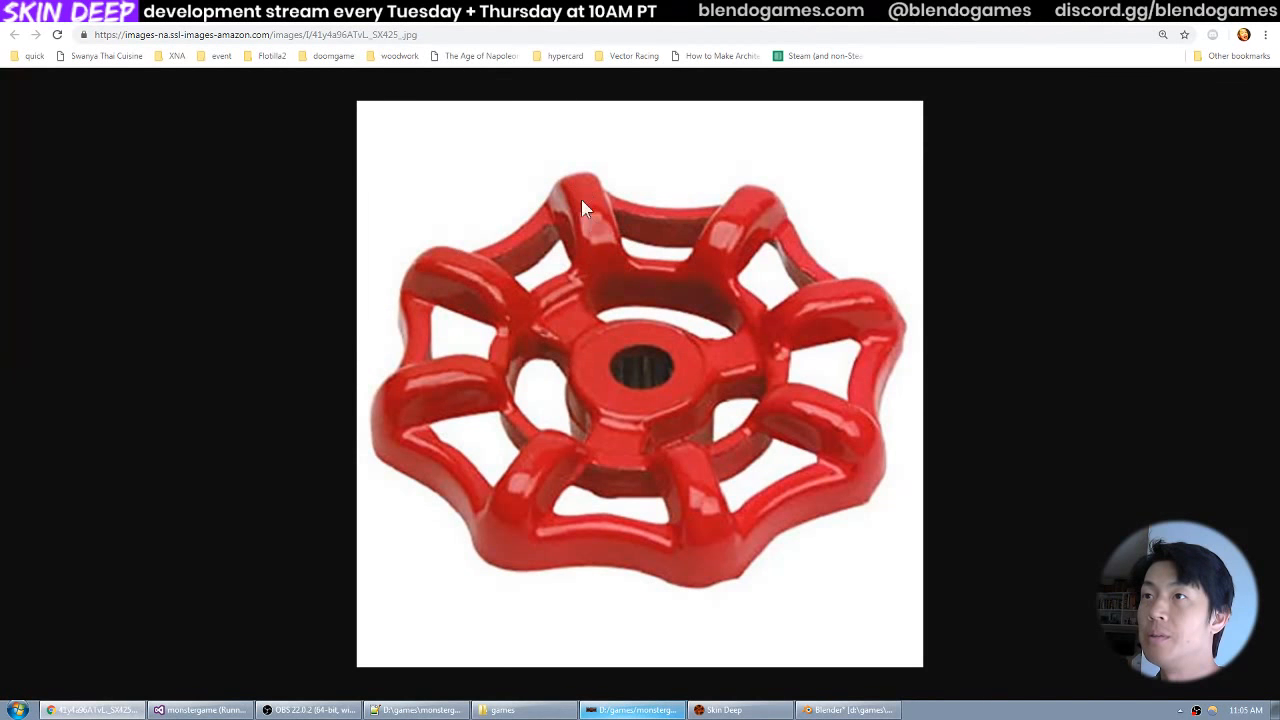
{"action": "key", "text": "alt+Tab"}
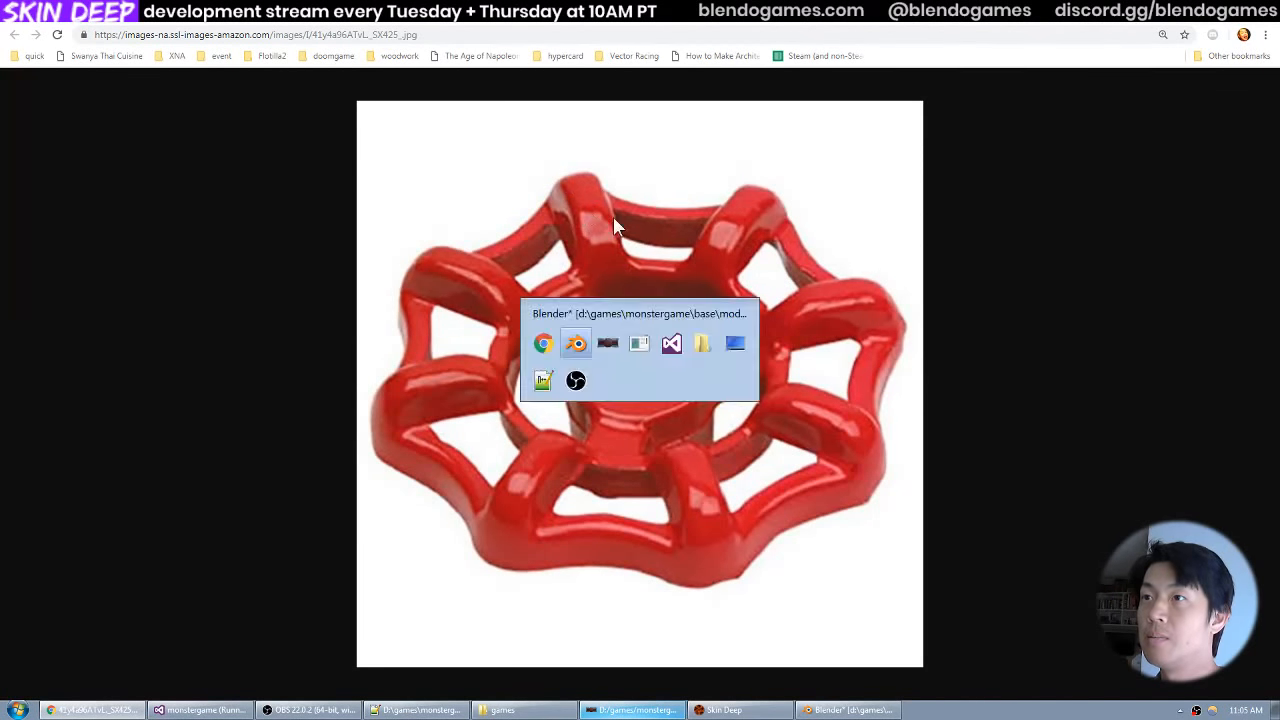
Add a cube at the origin, switch to wireframe shading and scale the cube to 0.15.
{"action": "key", "text": "shift+a"}
{"action": "mouse_move", "coordinate": [622, 222]}
{"action": "left_click", "coordinate": [689, 231]}
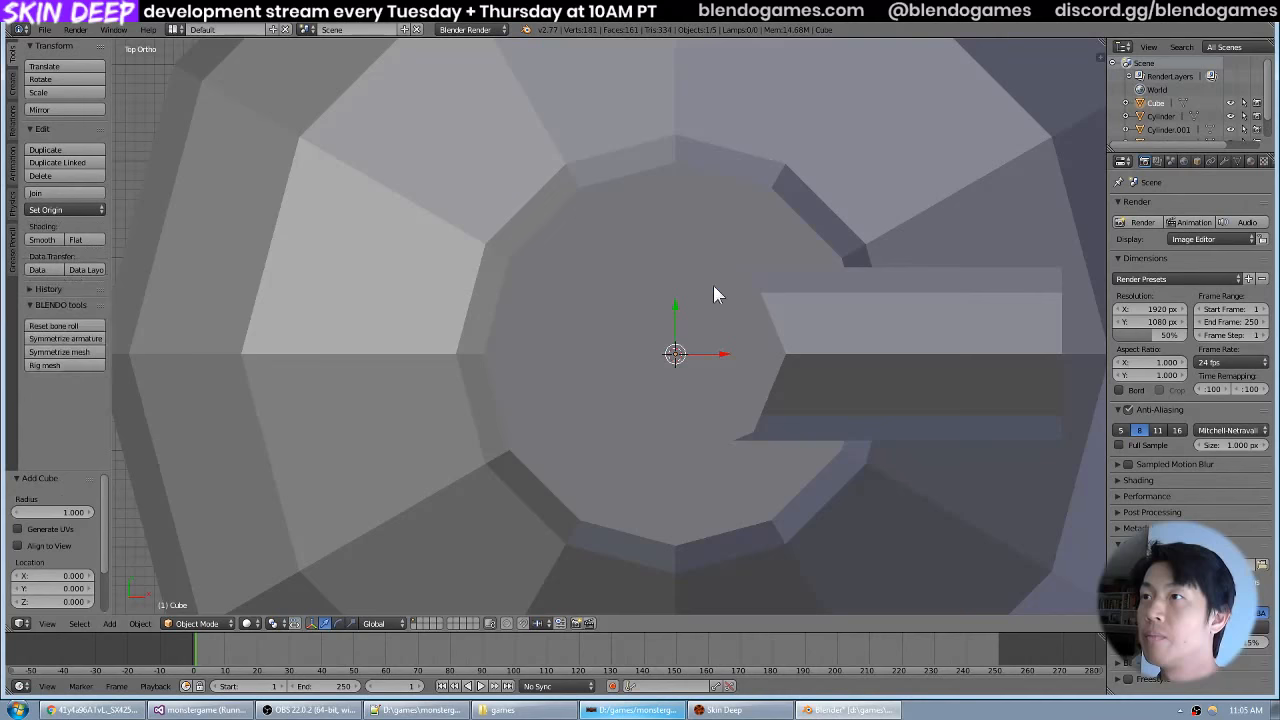
{"action": "key", "text": "z"}
{"action": "scroll", "coordinate": [729, 310], "scroll_direction": "down", "scroll_amount": 6}
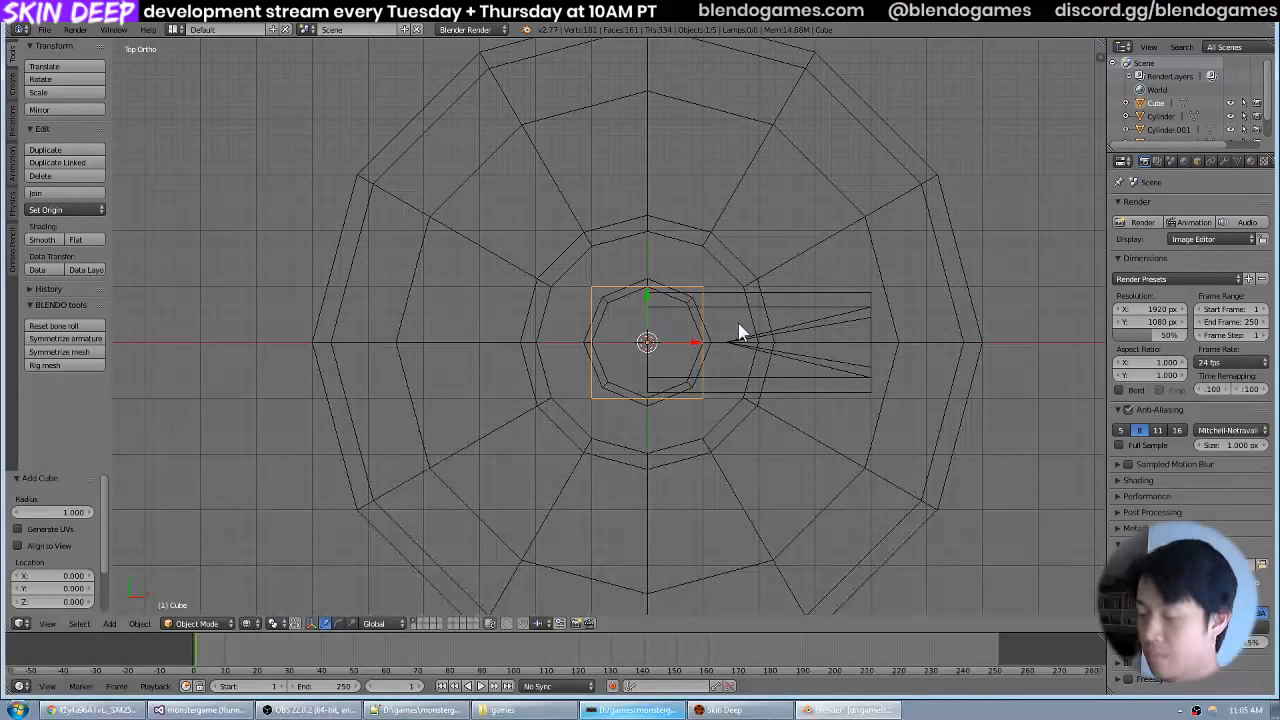
{"action": "key", "text": "s"}
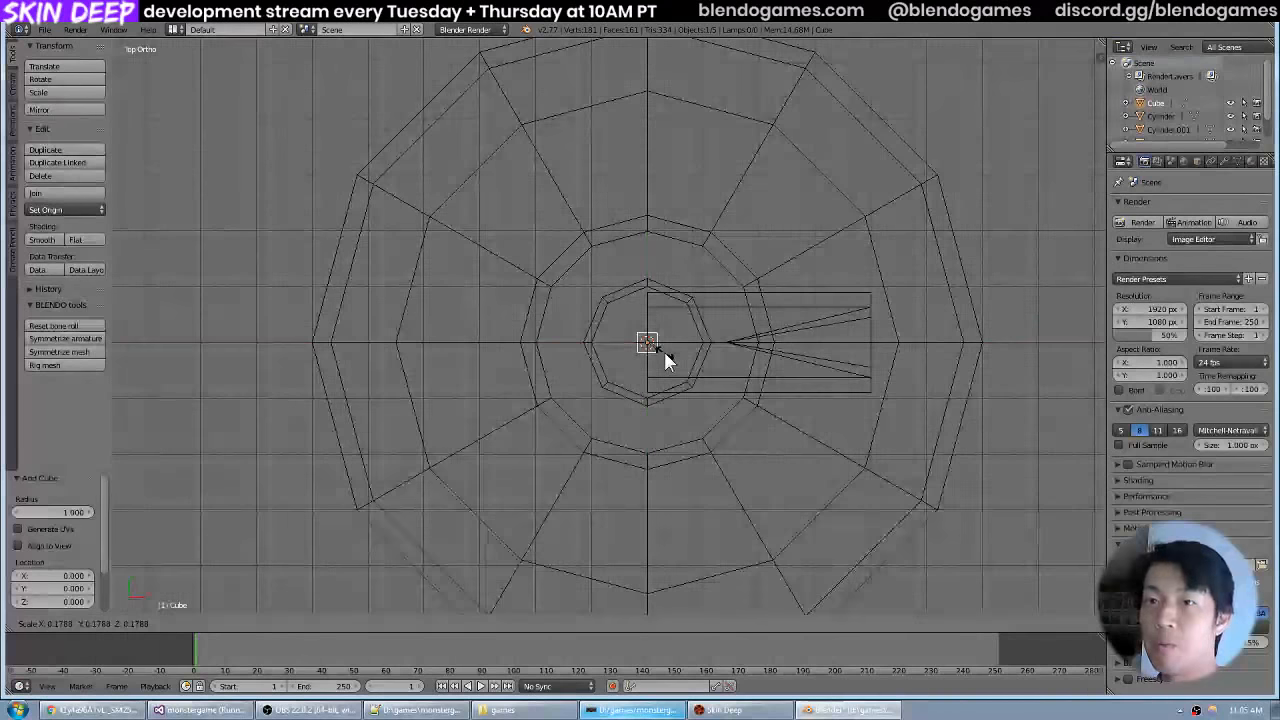
{"action": "type", "text": ".15"}
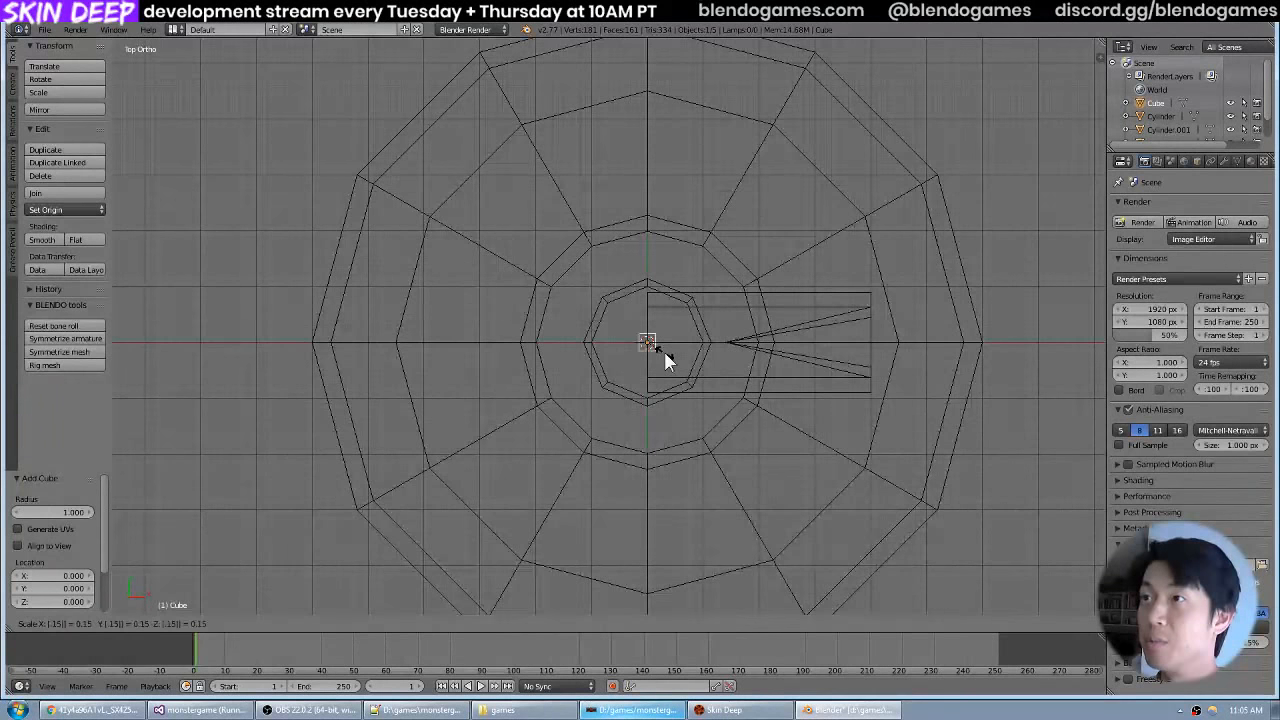
{"action": "key", "text": "Return"}
{"action": "scroll", "coordinate": [663, 348], "scroll_direction": "up", "scroll_amount": 3}
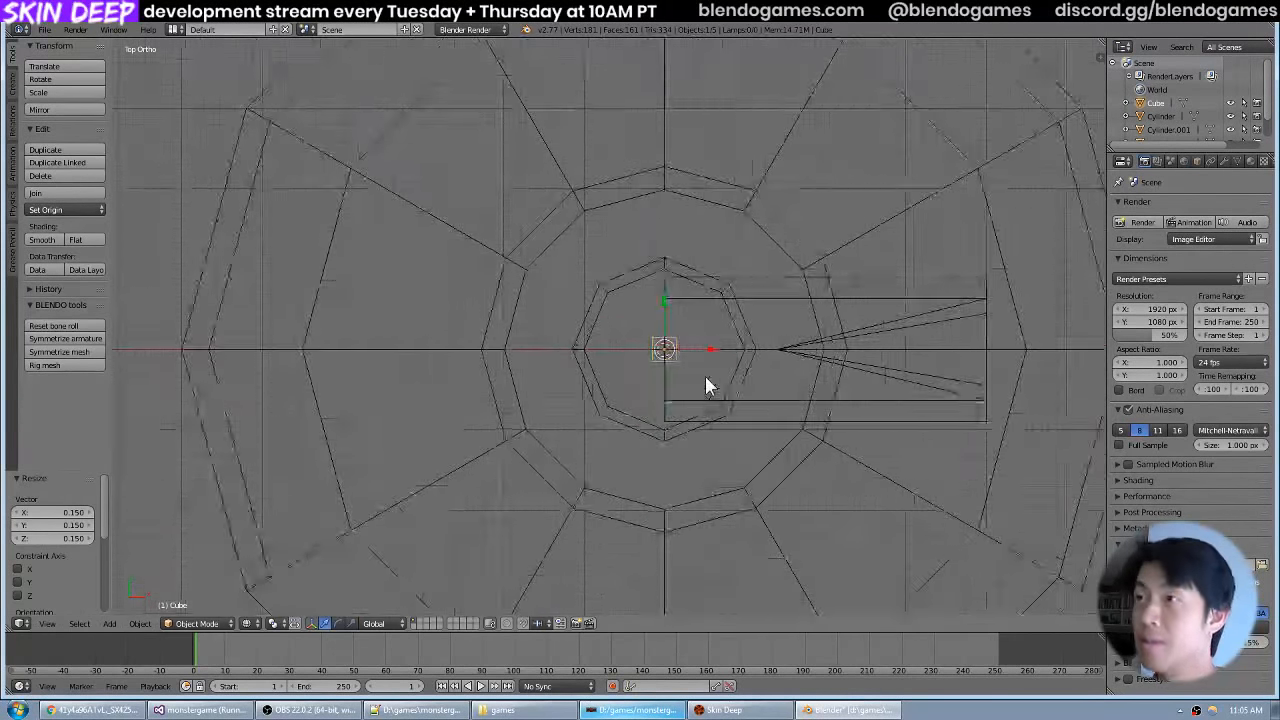
Recheck the valve wheel photo and move the small cube 0.8 along the Y axis in top view.
{"action": "key", "text": "alt+Tab"}
{"action": "key", "text": "alt+Tab"}
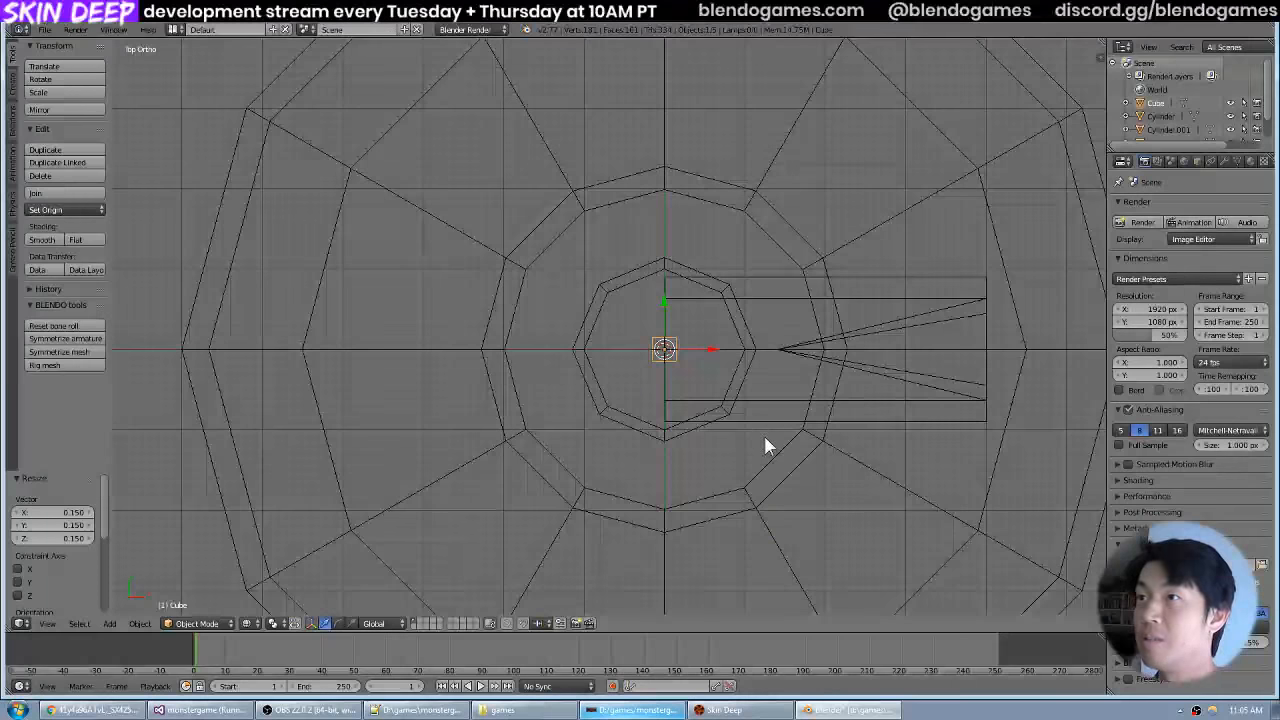
{"action": "left_click_drag", "start_coordinate": [732, 312], "coordinate": [683, 357]}
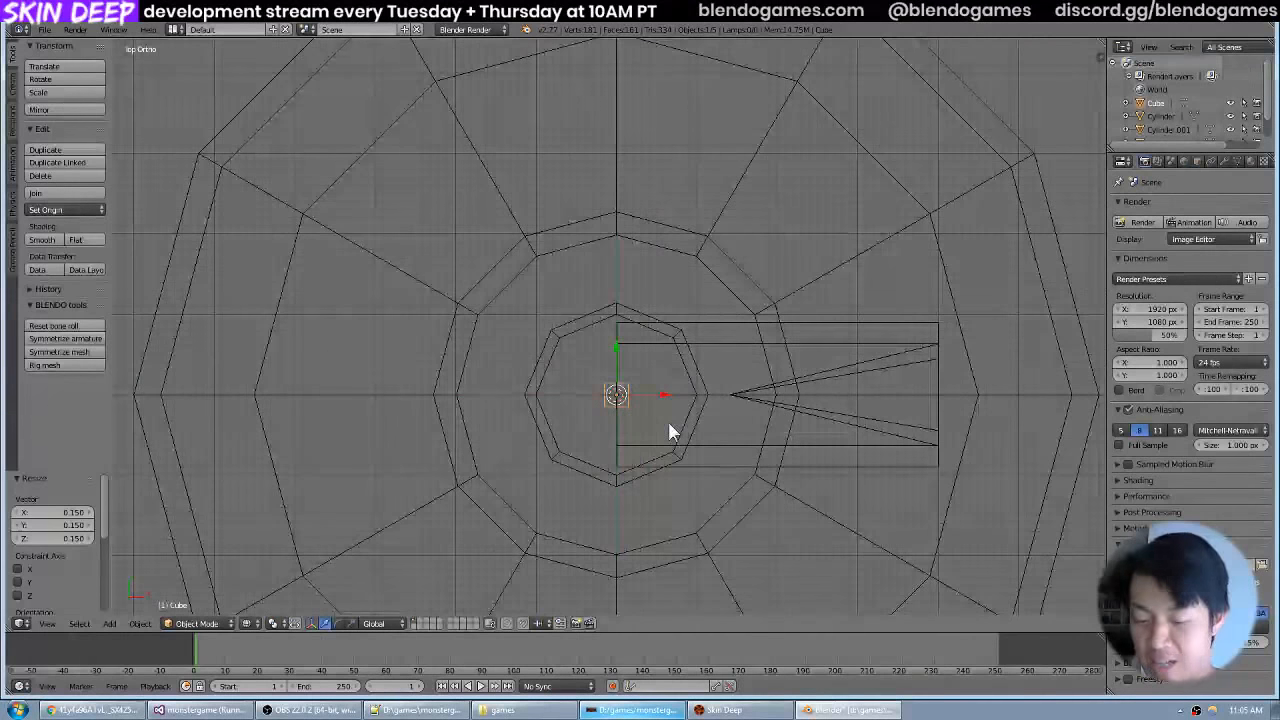
{"action": "key", "text": "g"}
{"action": "key", "text": "y"}
{"action": "key", "text": "z"}
{"action": "key", "text": "y"}
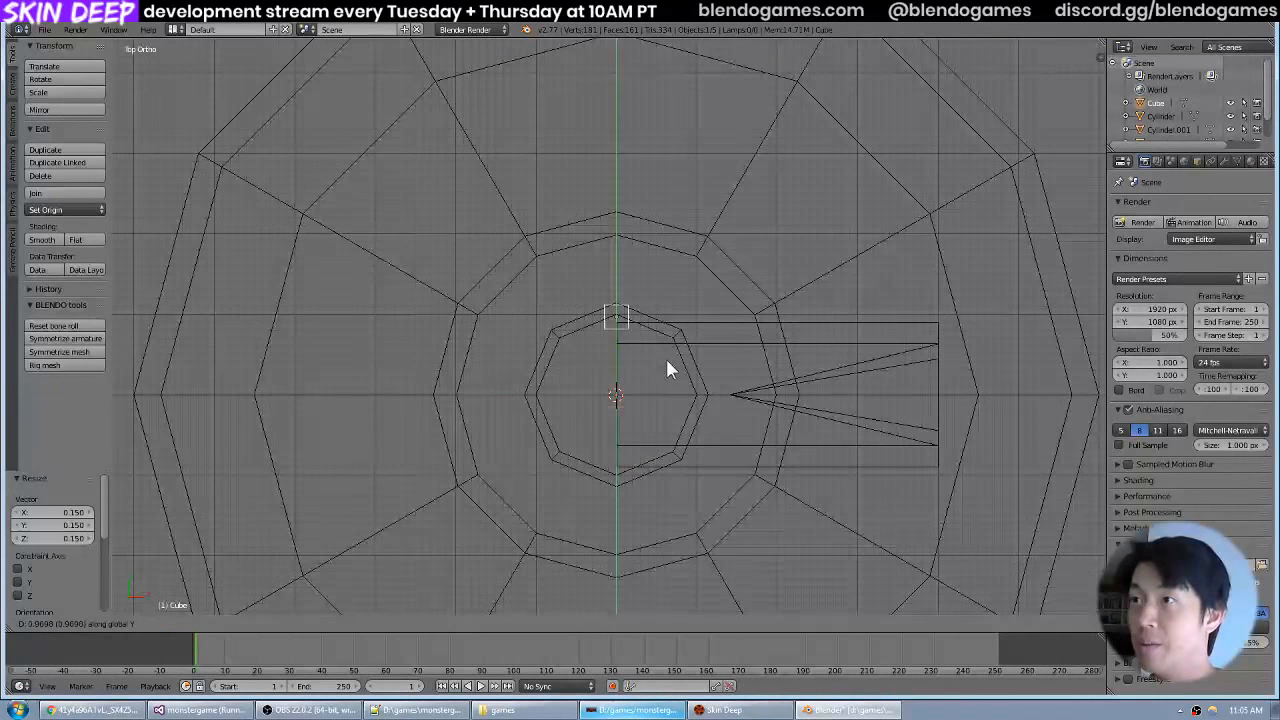
{"action": "key", "text": "x"}
{"action": "key", "text": "y"}
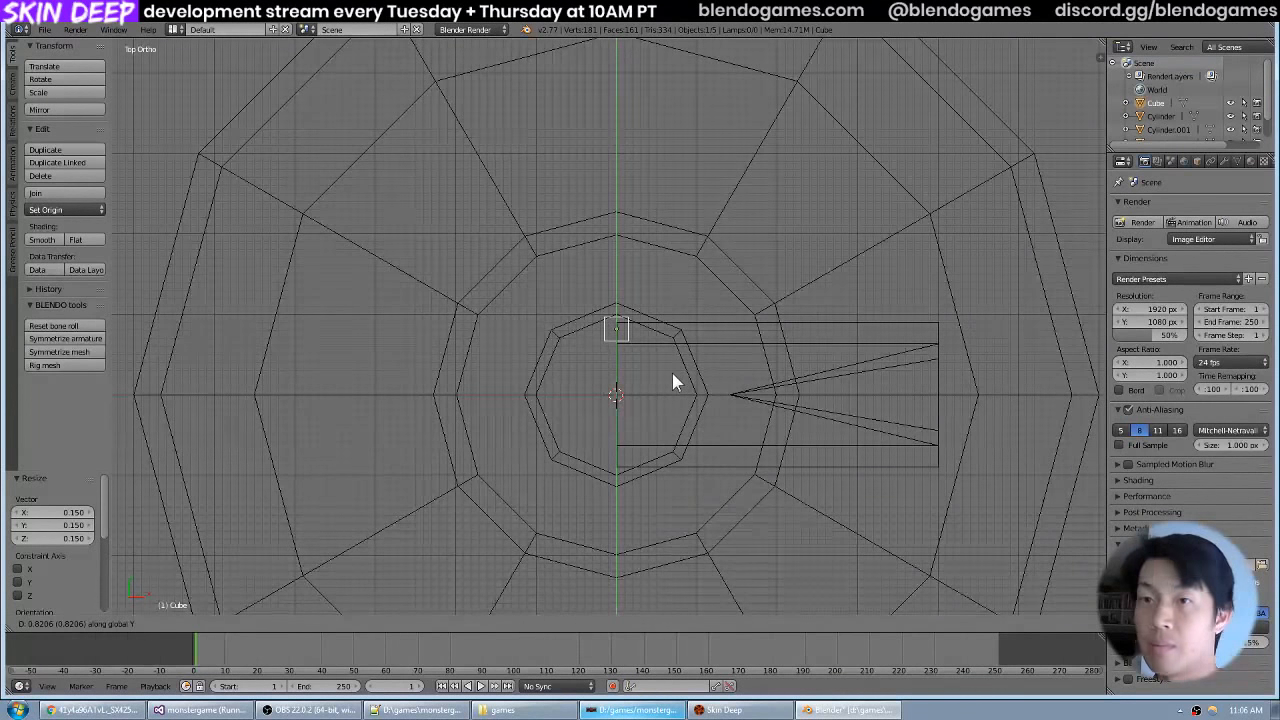
{"action": "left_click", "coordinate": [672, 378]}
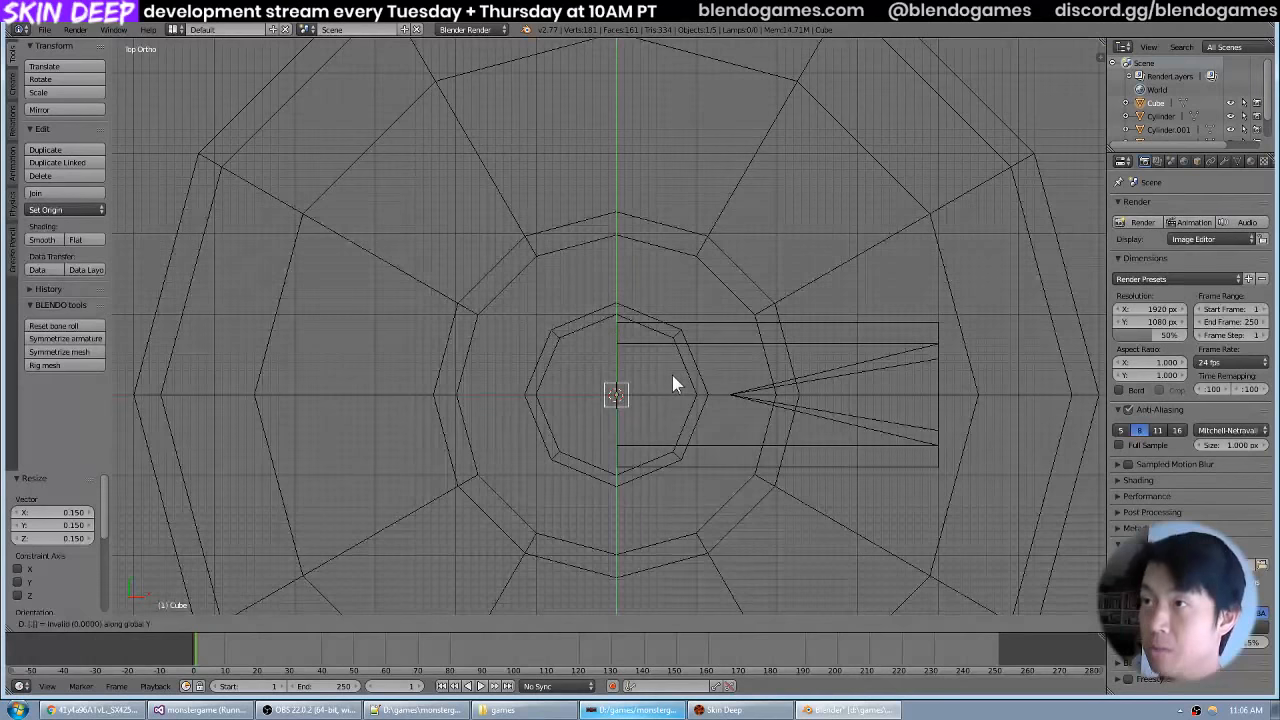
Raise the small cube along the Z axis in front view until it sits just above the tank's valve stem.
{"action": "left_click_drag", "start_coordinate": [651, 366], "coordinate": [813, 345]}
{"action": "key", "text": "KP_1"}
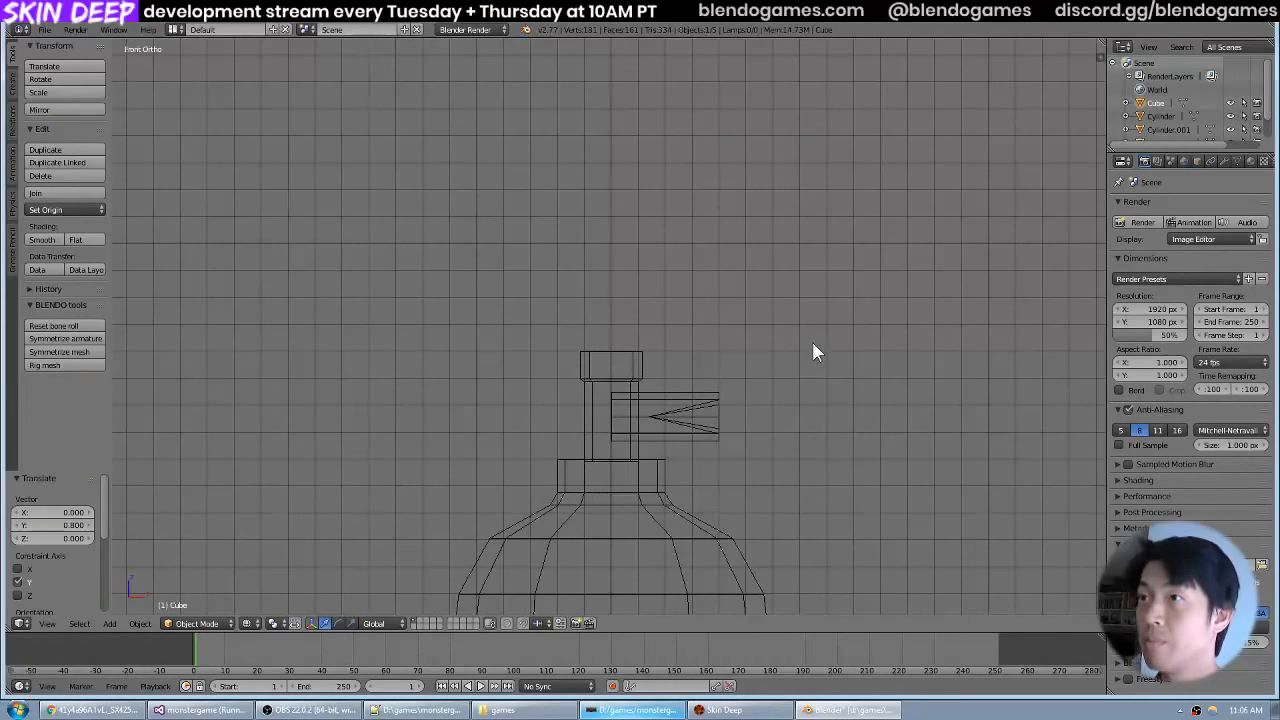
{"action": "scroll", "coordinate": [801, 283], "scroll_direction": "down", "scroll_amount": 5}
{"action": "scroll", "coordinate": [725, 424], "scroll_direction": "up", "scroll_amount": 4}
{"action": "key", "text": "g"}
{"action": "key", "text": "z"}
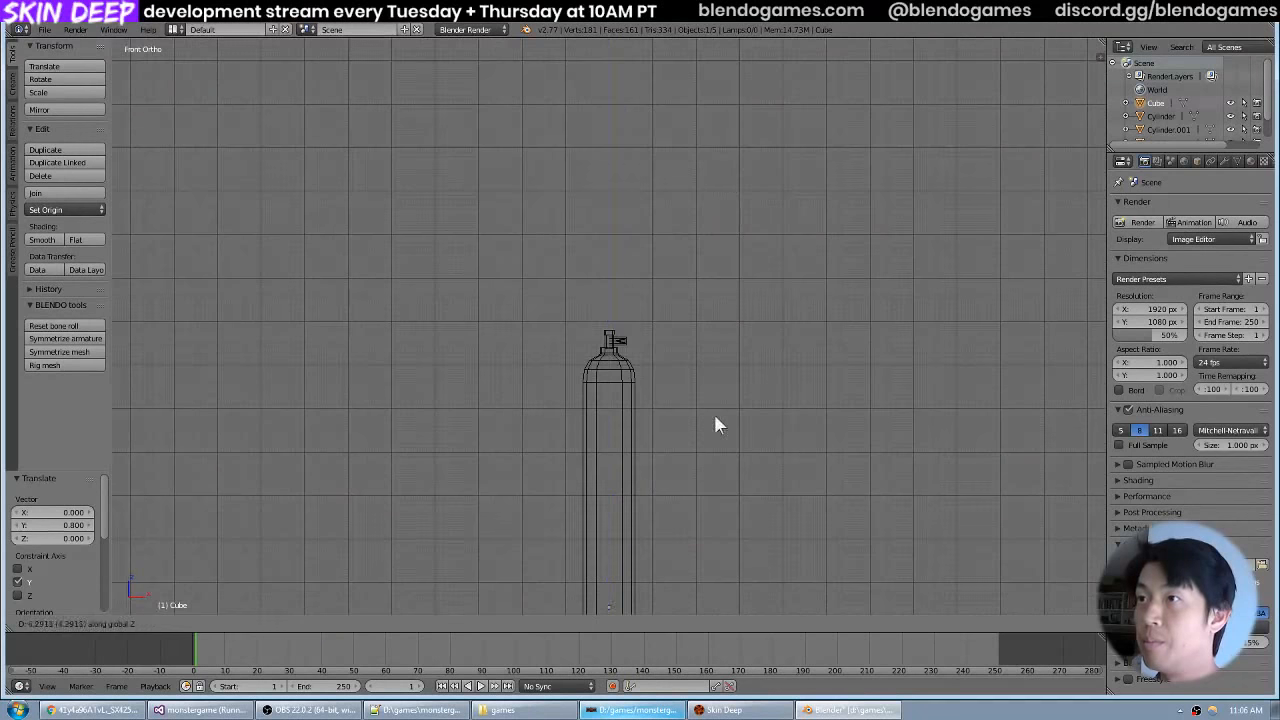
{"action": "left_click", "coordinate": [727, 172]}
{"action": "scroll", "coordinate": [688, 237], "scroll_direction": "up", "scroll_amount": 9}
{"action": "key", "text": "g"}
{"action": "key", "text": "z"}
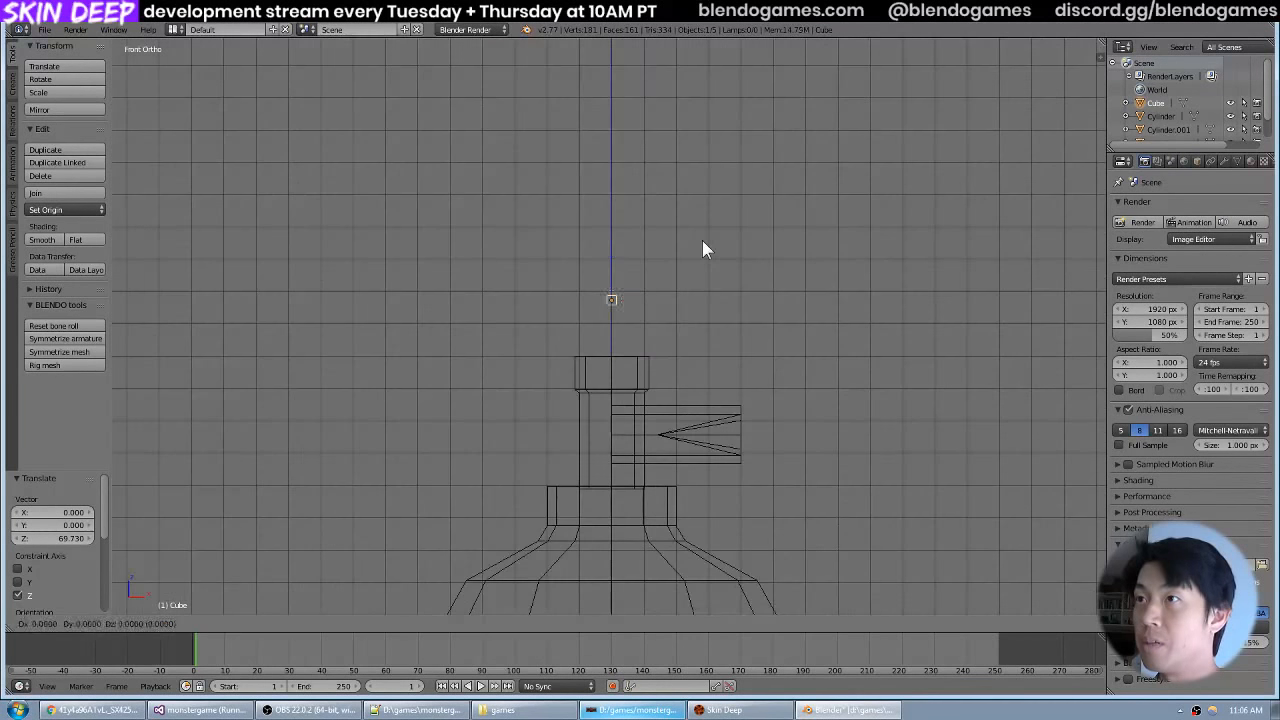
{"action": "left_click", "coordinate": [706, 262]}
Lengthen the cube into a bar by moving its outer end face about 0.409 outward along the Y axis.
{"action": "left_click_drag", "start_coordinate": [634, 275], "coordinate": [620, 277]}
{"action": "scroll", "coordinate": [666, 294], "scroll_direction": "up", "scroll_amount": 6}
{"action": "left_click_drag", "start_coordinate": [762, 305], "coordinate": [678, 246]}
{"action": "scroll", "coordinate": [674, 314], "scroll_direction": "down", "scroll_amount": 2}
{"action": "scroll", "coordinate": [703, 293], "scroll_direction": "up", "scroll_amount": 3}
{"action": "key", "text": "Tab"}
{"action": "right_click", "coordinate": [584, 307]}
{"action": "key", "text": "KP_7"}
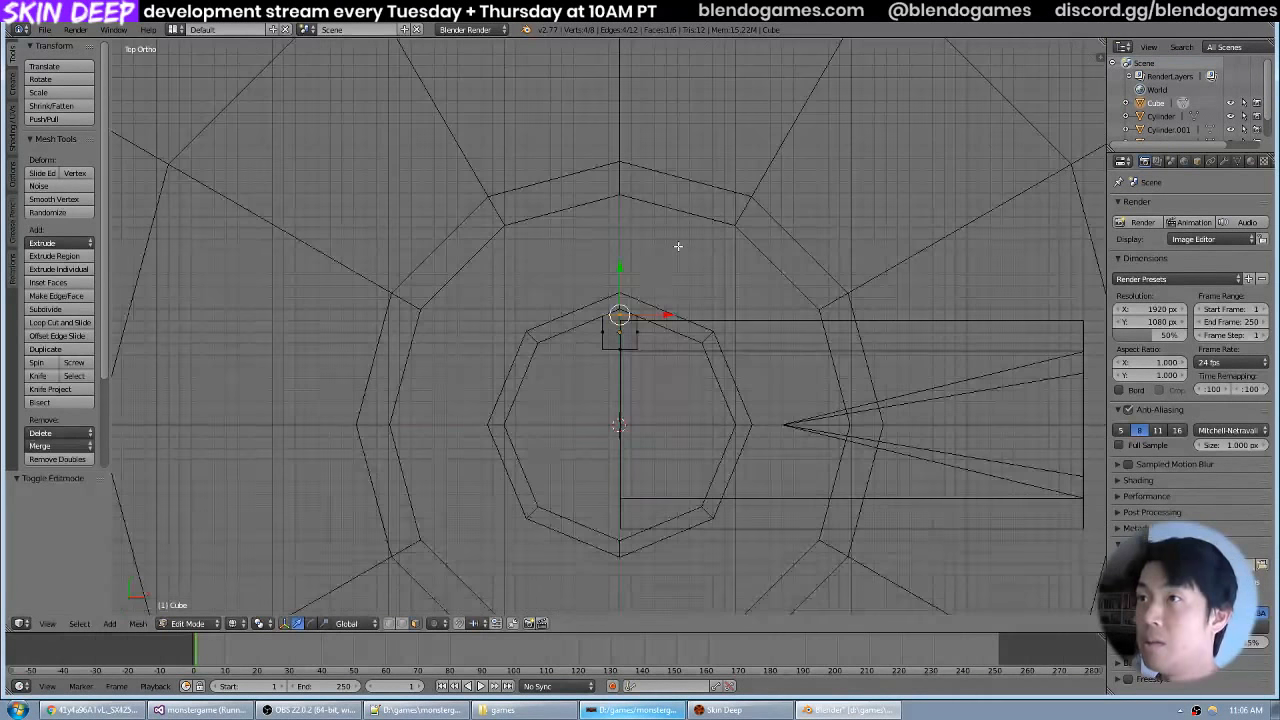
{"action": "key", "text": "g"}
{"action": "key", "text": "y"}
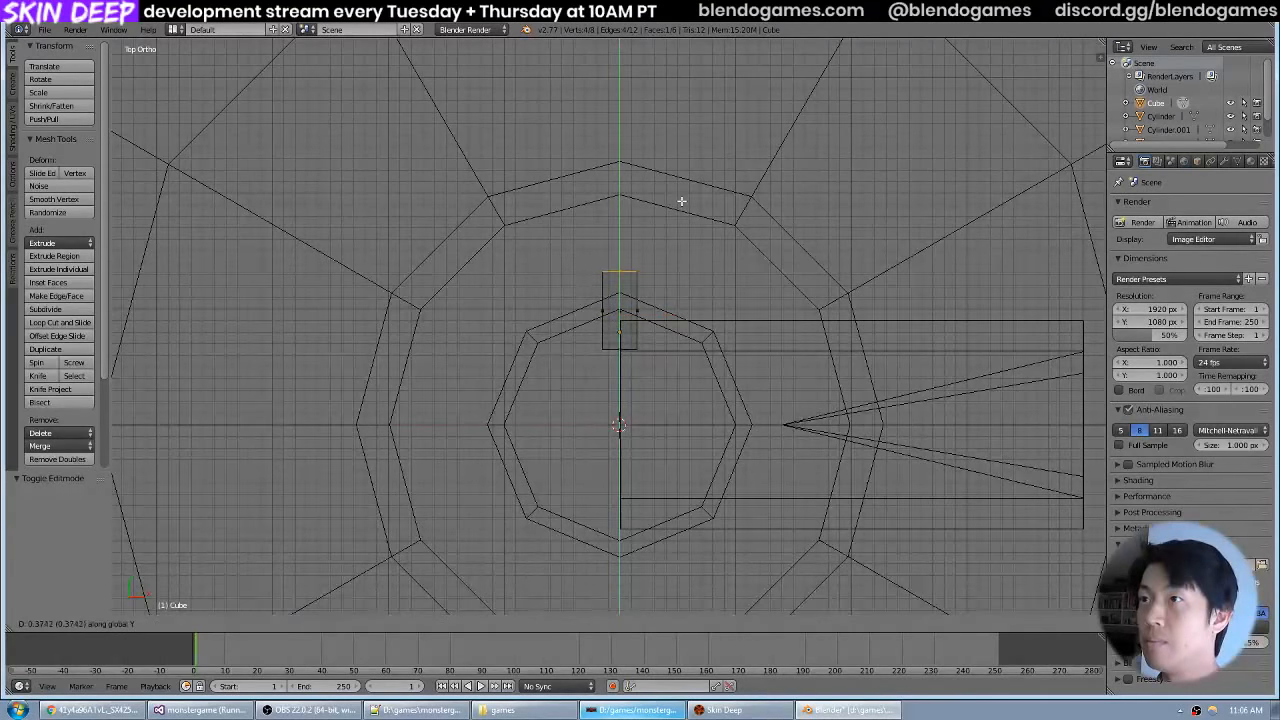
{"action": "left_click", "coordinate": [681, 200]}
{"action": "left_click_drag", "start_coordinate": [709, 410], "coordinate": [760, 306]}
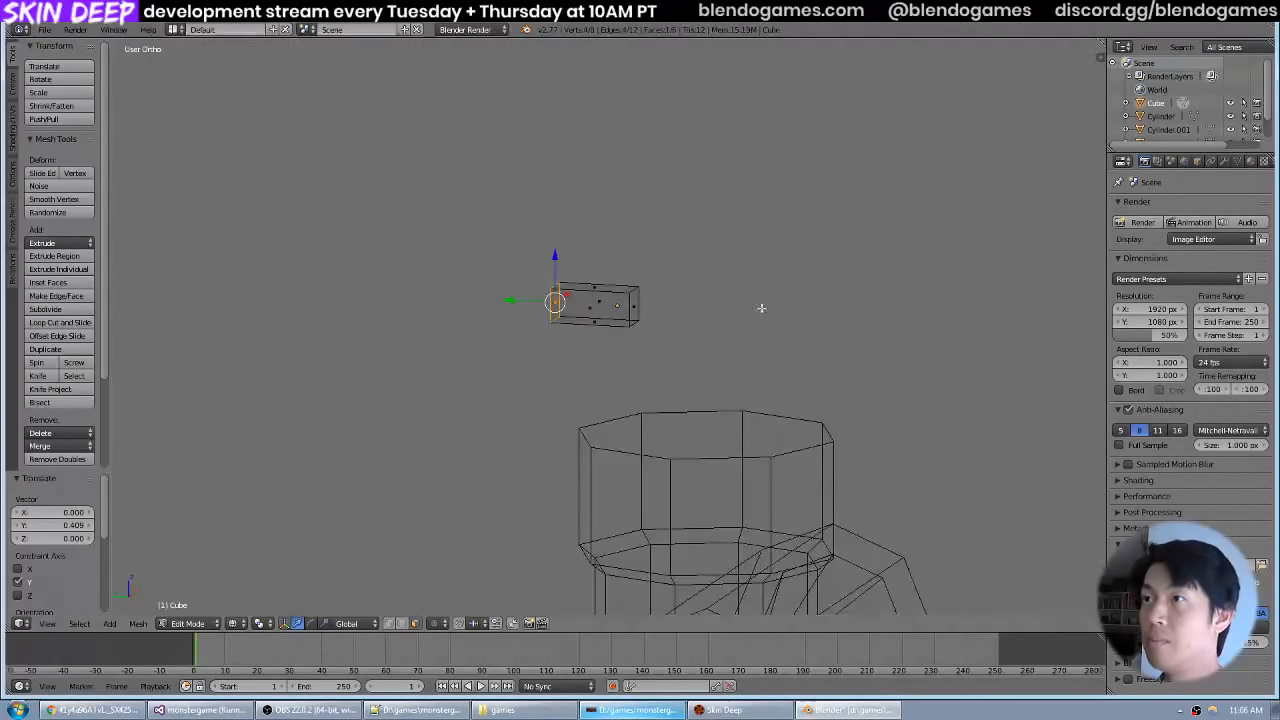
Flatten the bar by lowering its top face about 0.123 along the Z axis, and glance at the reference photo.
{"action": "key", "text": "g"}
{"action": "key", "text": "z"}
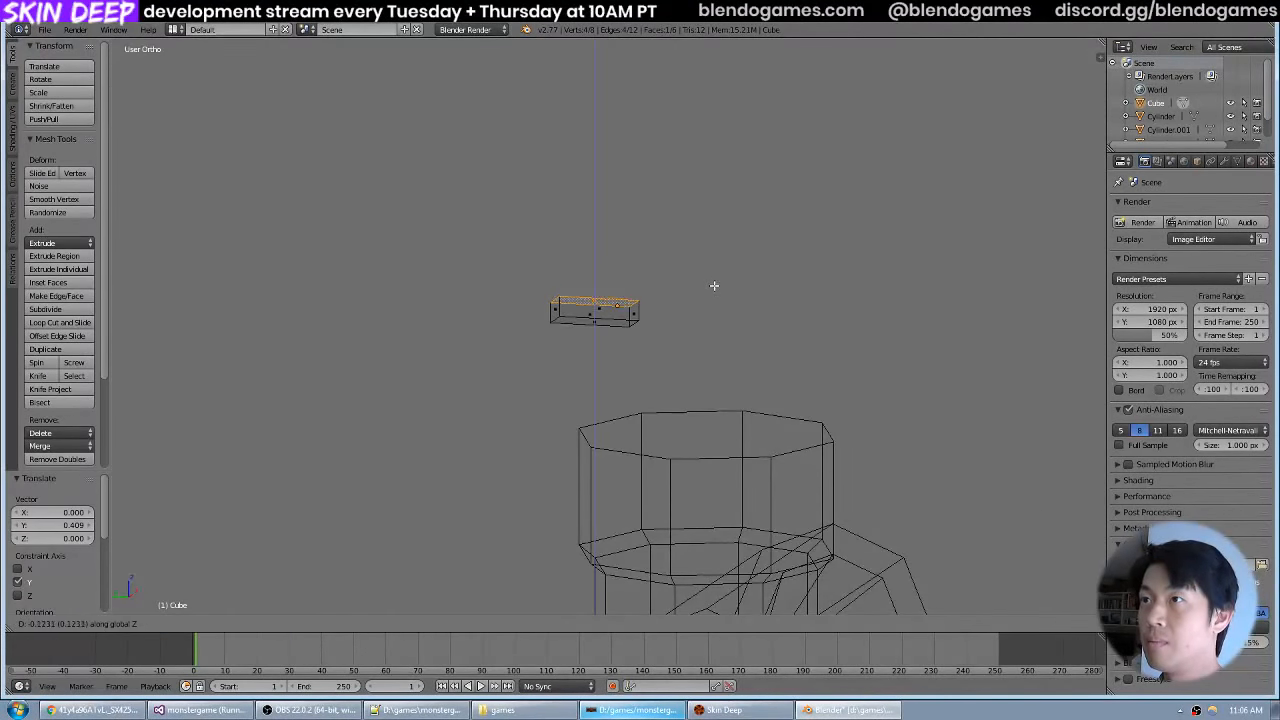
{"action": "left_click", "coordinate": [714, 284]}
{"action": "left_click_drag", "start_coordinate": [711, 343], "coordinate": [654, 318]}
{"action": "left_click_drag", "start_coordinate": [750, 285], "coordinate": [724, 281]}
{"action": "key", "text": "alt+Tab"}
{"action": "key", "text": "alt+Tab"}
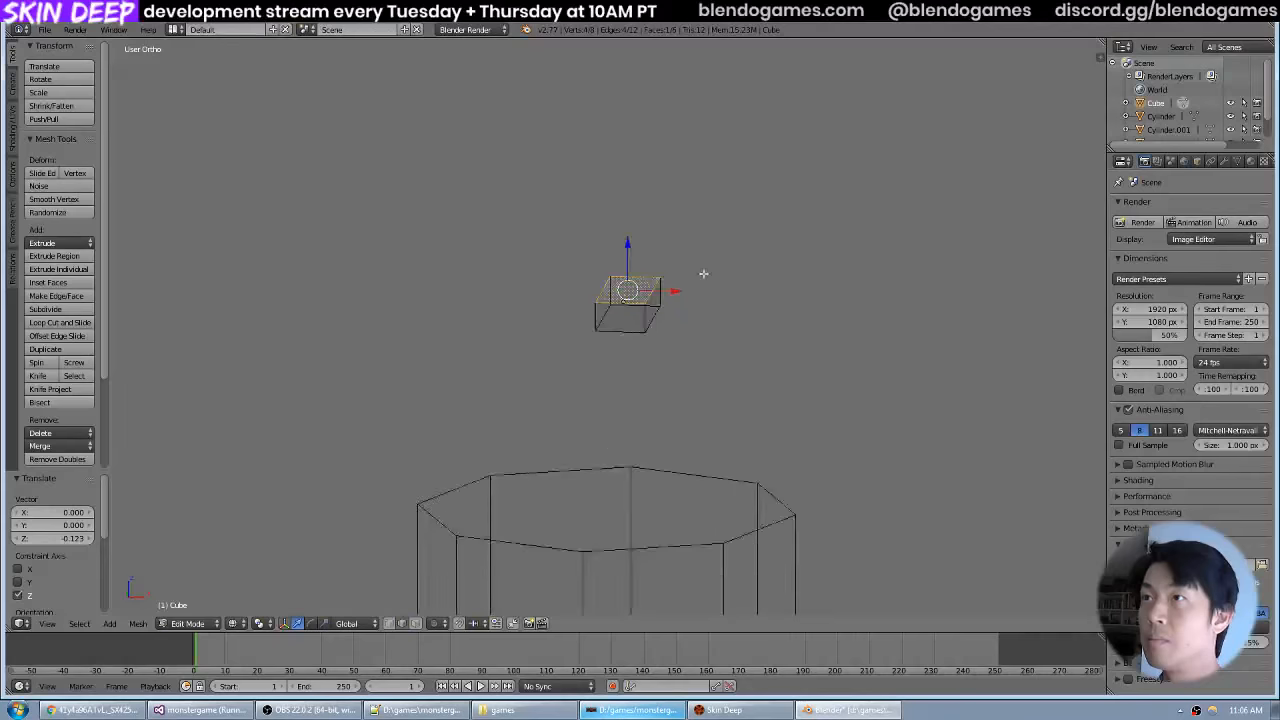
Select the bar's whole mesh and narrow it along the X axis to about 0.59 of its width.
{"action": "left_click_drag", "start_coordinate": [629, 365], "coordinate": [669, 358]}
{"action": "key", "text": "a"}
{"action": "key", "text": "a"}
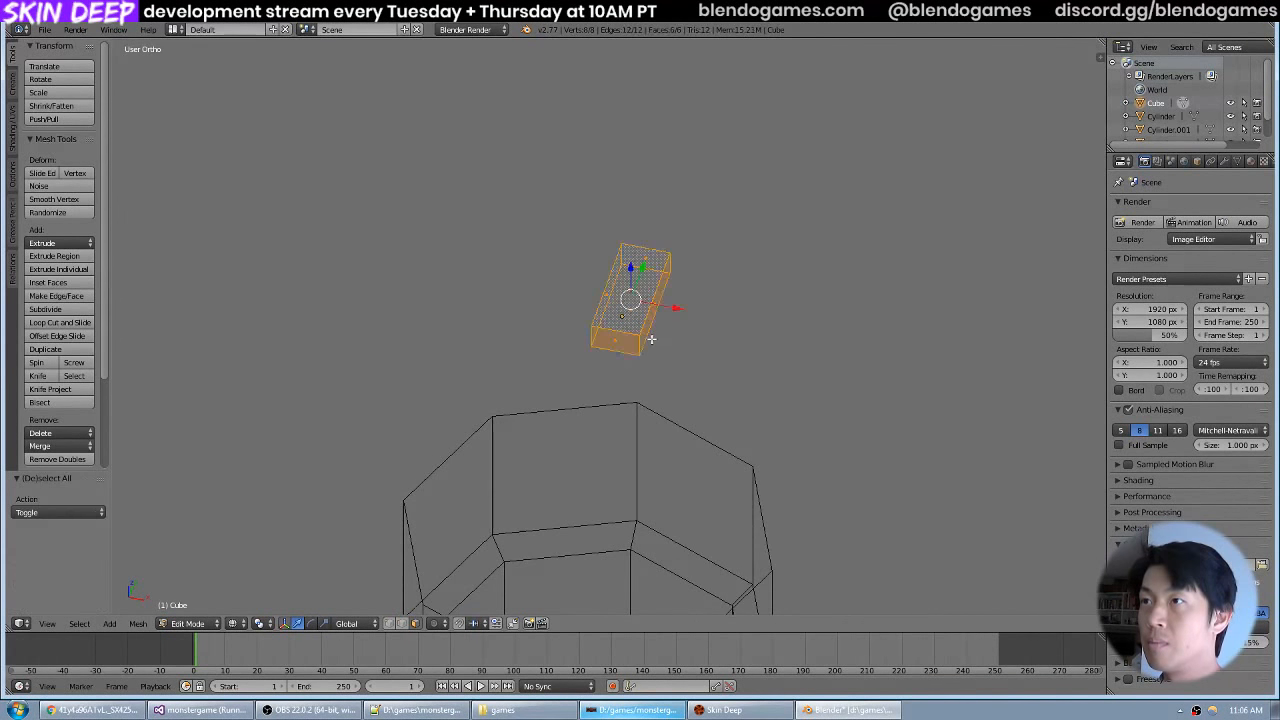
{"action": "key", "text": "s"}
{"action": "key", "text": "z"}
{"action": "key", "text": "x"}
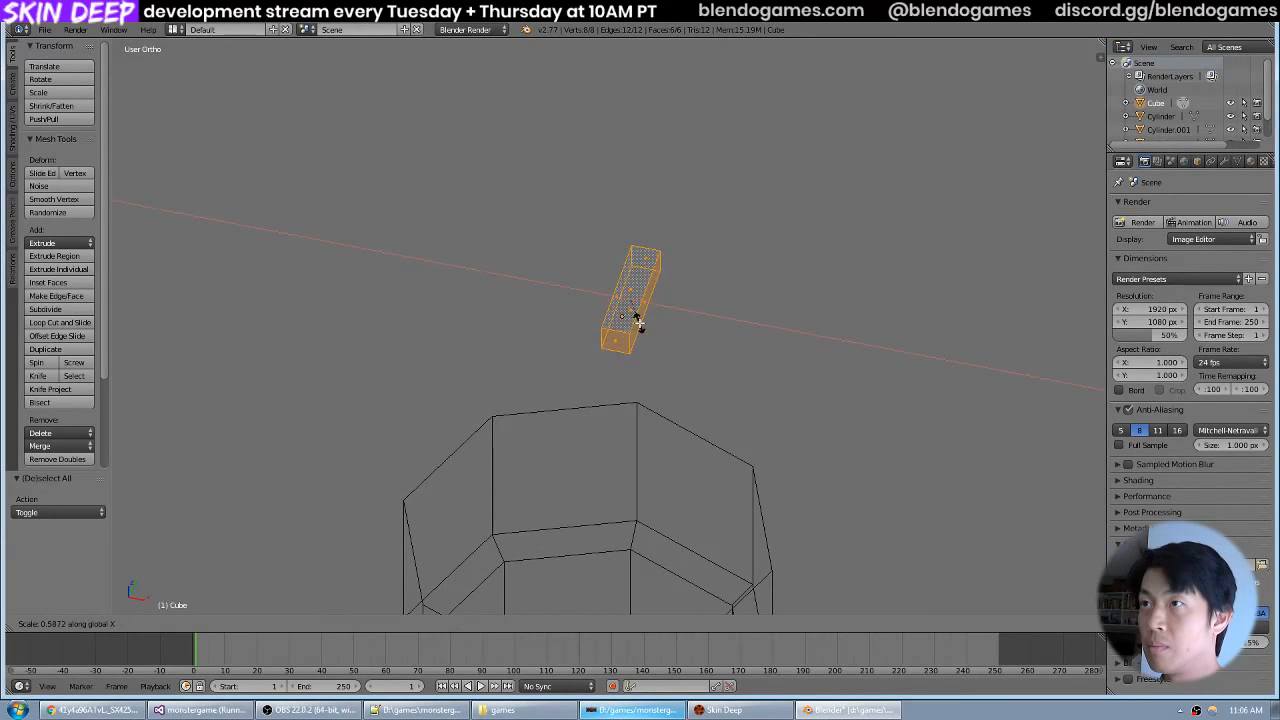
{"action": "left_click", "coordinate": [641, 322]}
{"action": "left_click_drag", "start_coordinate": [543, 492], "coordinate": [672, 424]}
{"action": "scroll", "coordinate": [672, 424], "scroll_direction": "up", "scroll_amount": 4}
Slope the bar's inner end by moving its top edge 0.101 along the Y axis.
{"action": "key", "text": "Tab"}
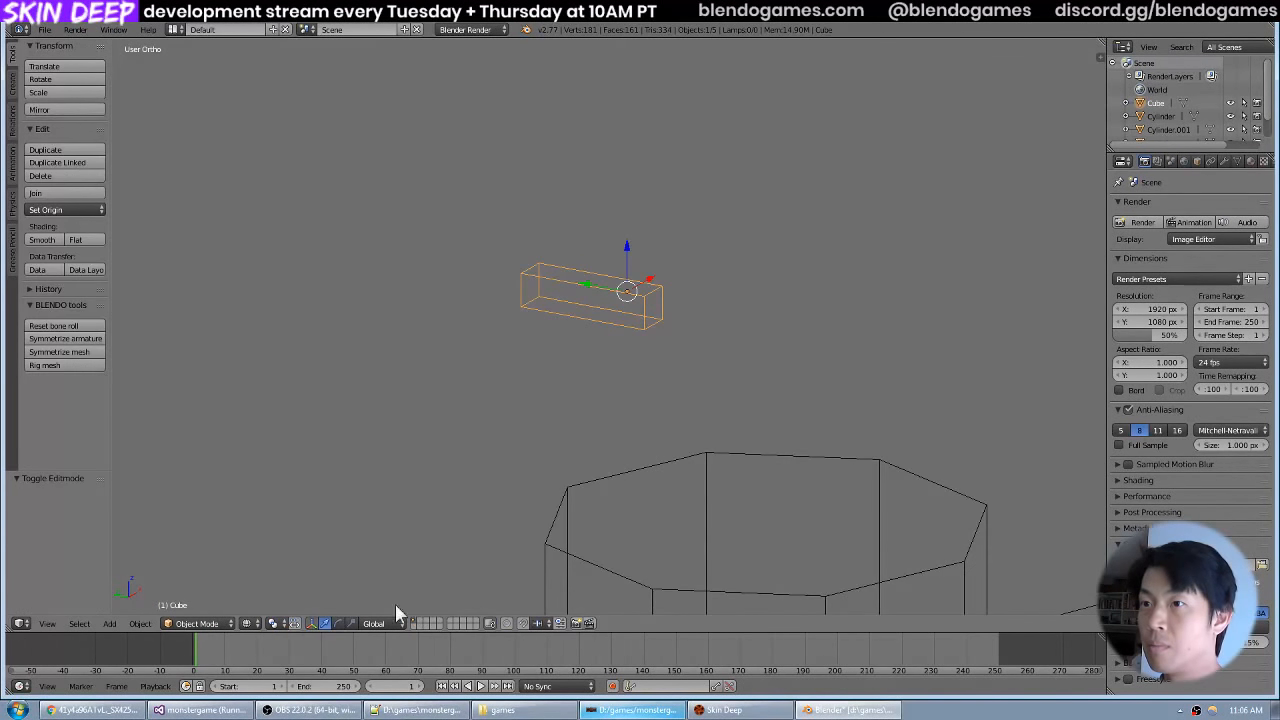
{"action": "key", "text": "Tab"}
{"action": "left_click_drag", "start_coordinate": [706, 340], "coordinate": [651, 385]}
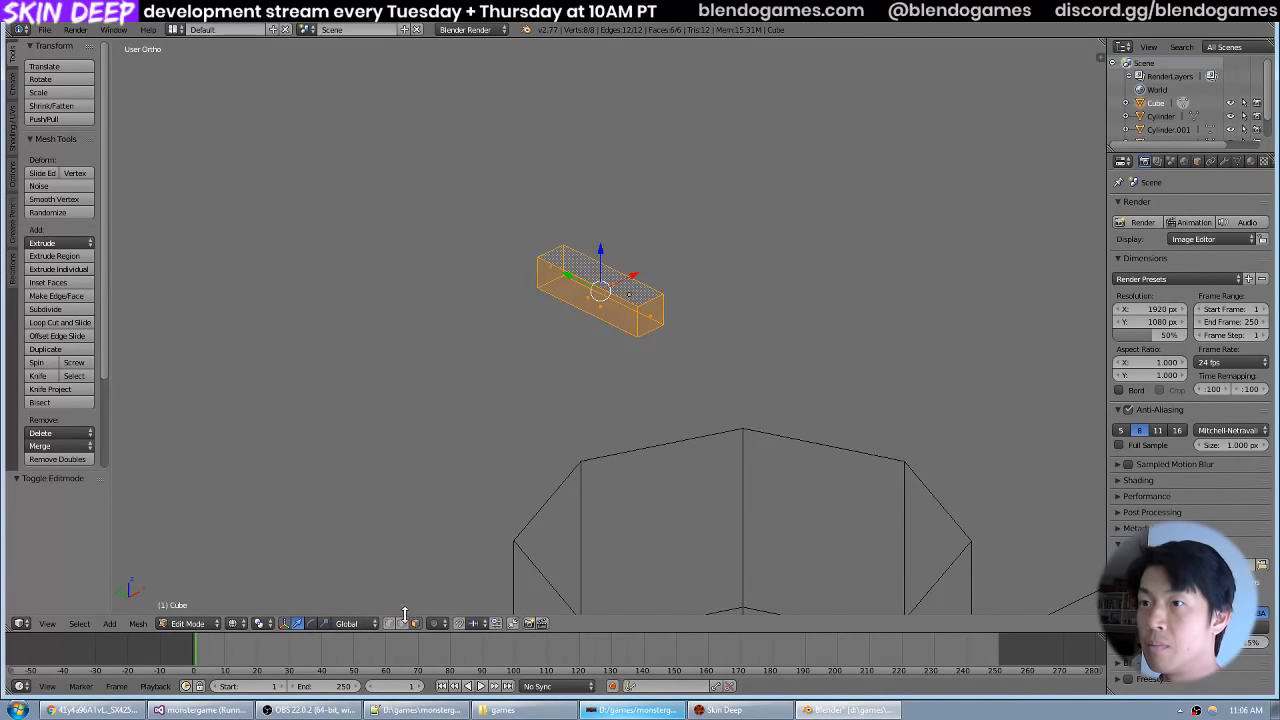
{"action": "right_click", "coordinate": [655, 298]}
{"action": "left_click_drag", "start_coordinate": [655, 298], "coordinate": [788, 262]}
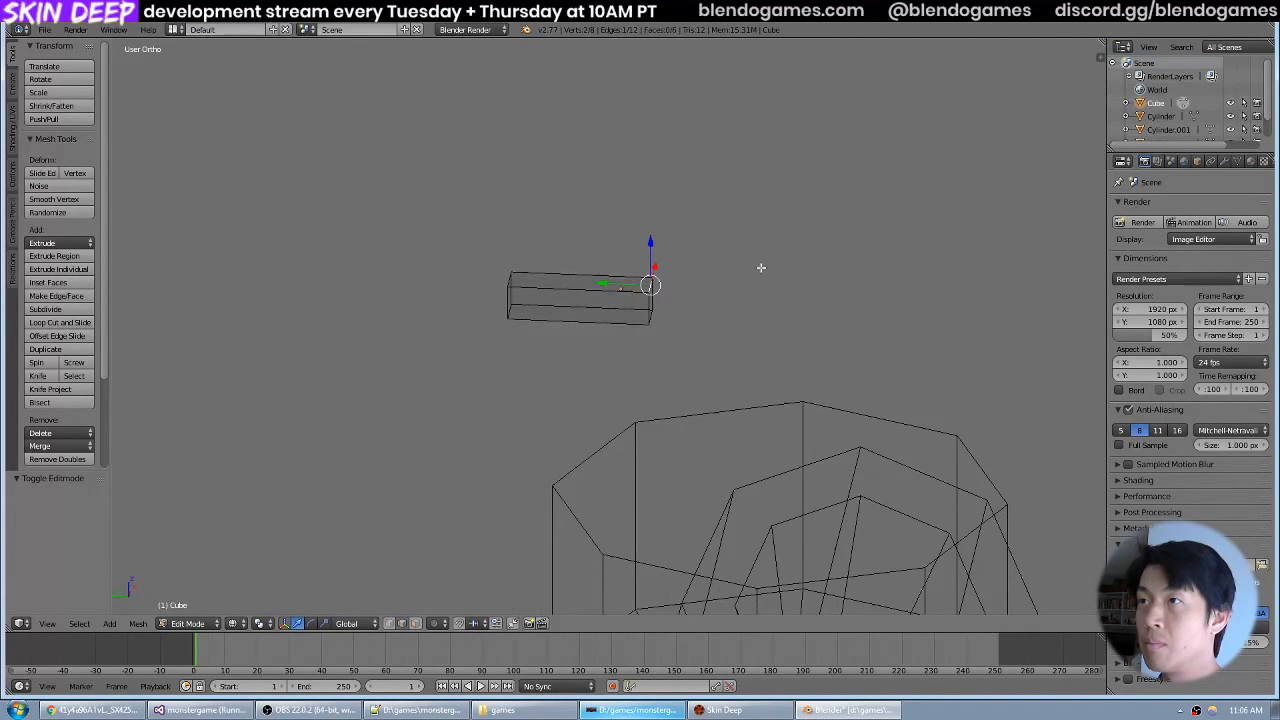
{"action": "key", "text": "g"}
{"action": "key", "text": "y"}
{"action": "left_click", "coordinate": [724, 265]}
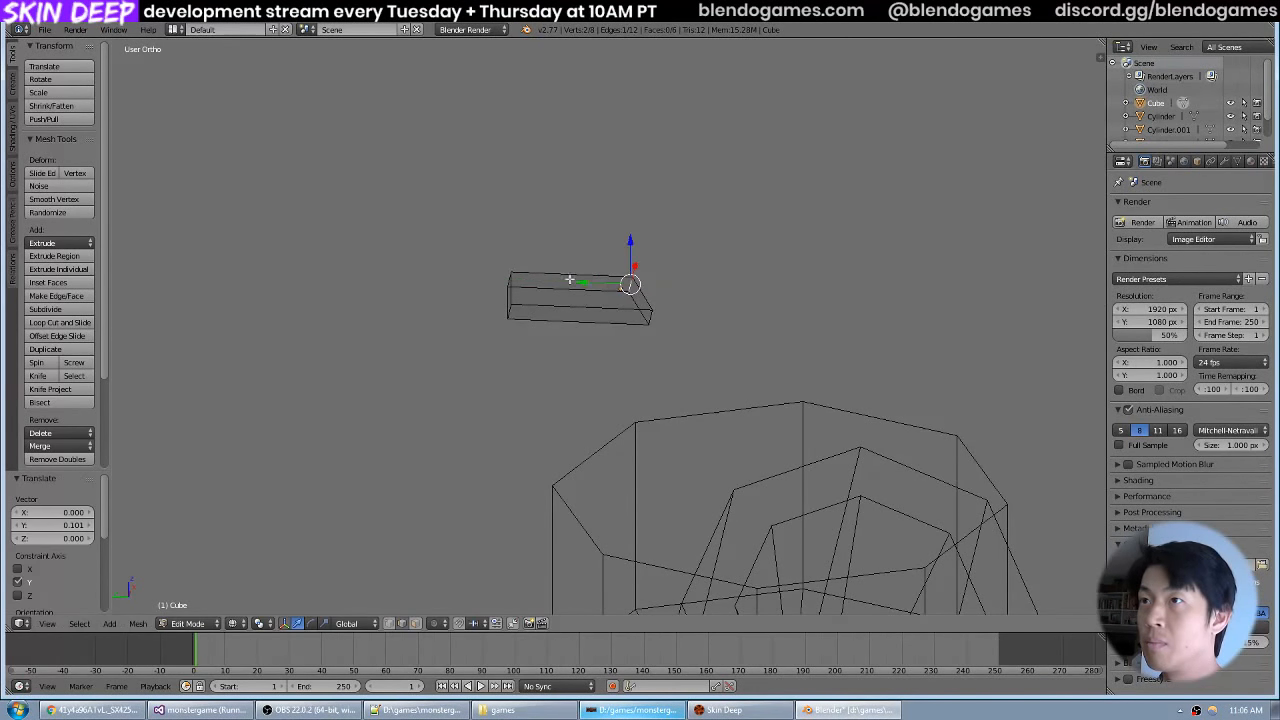
Slope the bar's outer end by moving its top edge -0.101 along the Y axis.
{"action": "left_click_drag", "start_coordinate": [537, 282], "coordinate": [526, 277]}
{"action": "right_click", "coordinate": [513, 278]}
{"action": "key", "text": "g"}
{"action": "key", "text": "y"}
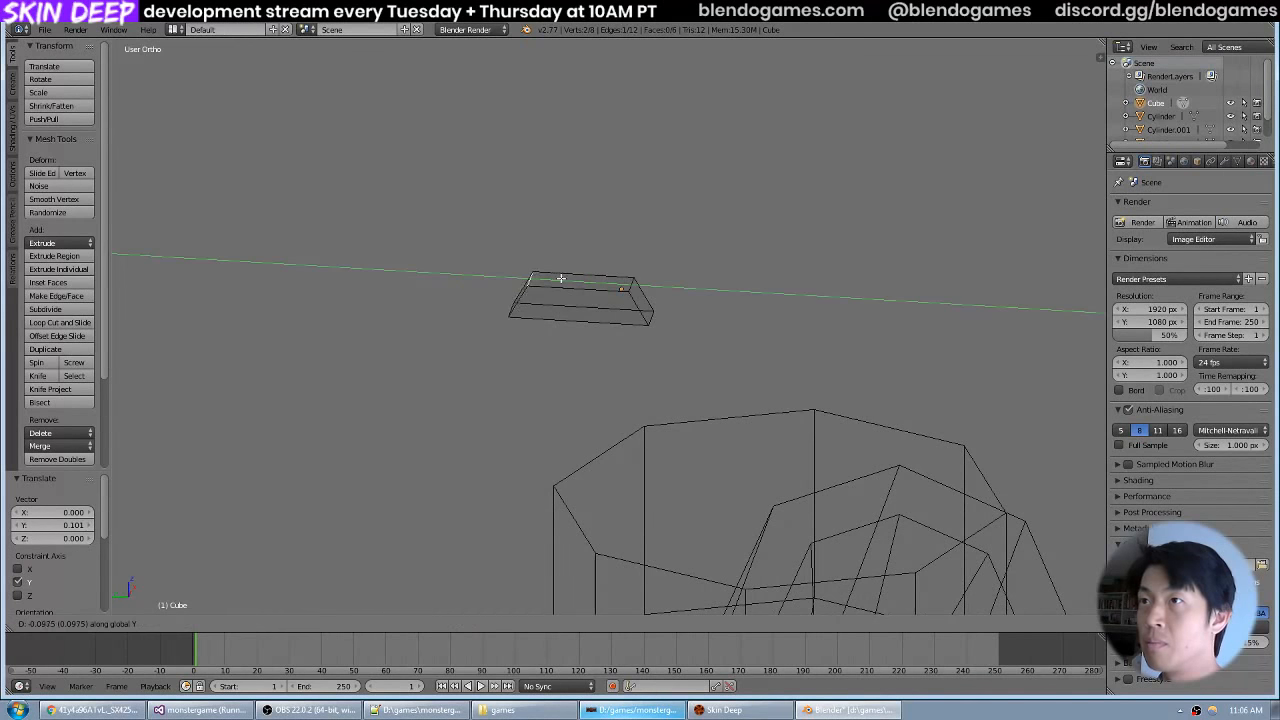
{"action": "left_click", "coordinate": [561, 278]}
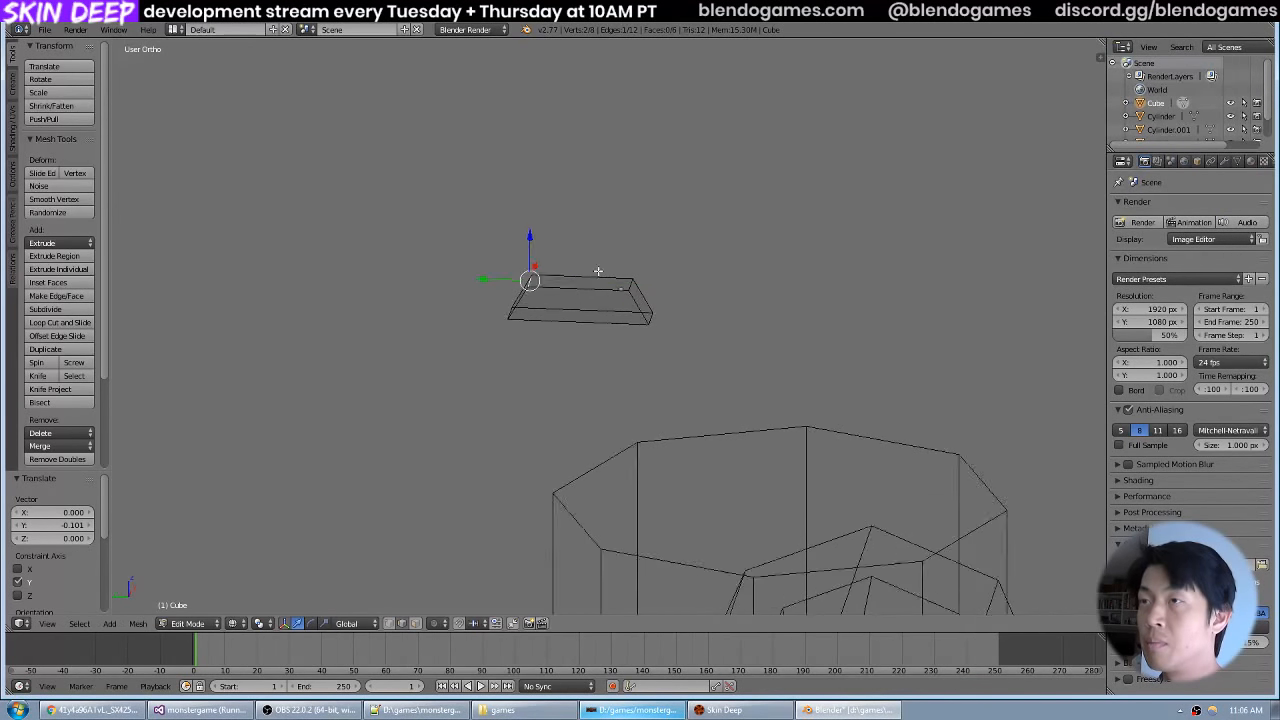
Recheck the valve wheel photo, set the bar's mesh editing to face selection and return the model to solid shading.
{"action": "key", "text": "Tab"}
{"action": "left_click_drag", "start_coordinate": [614, 372], "coordinate": [729, 313]}
{"action": "key", "text": "alt+Tab"}
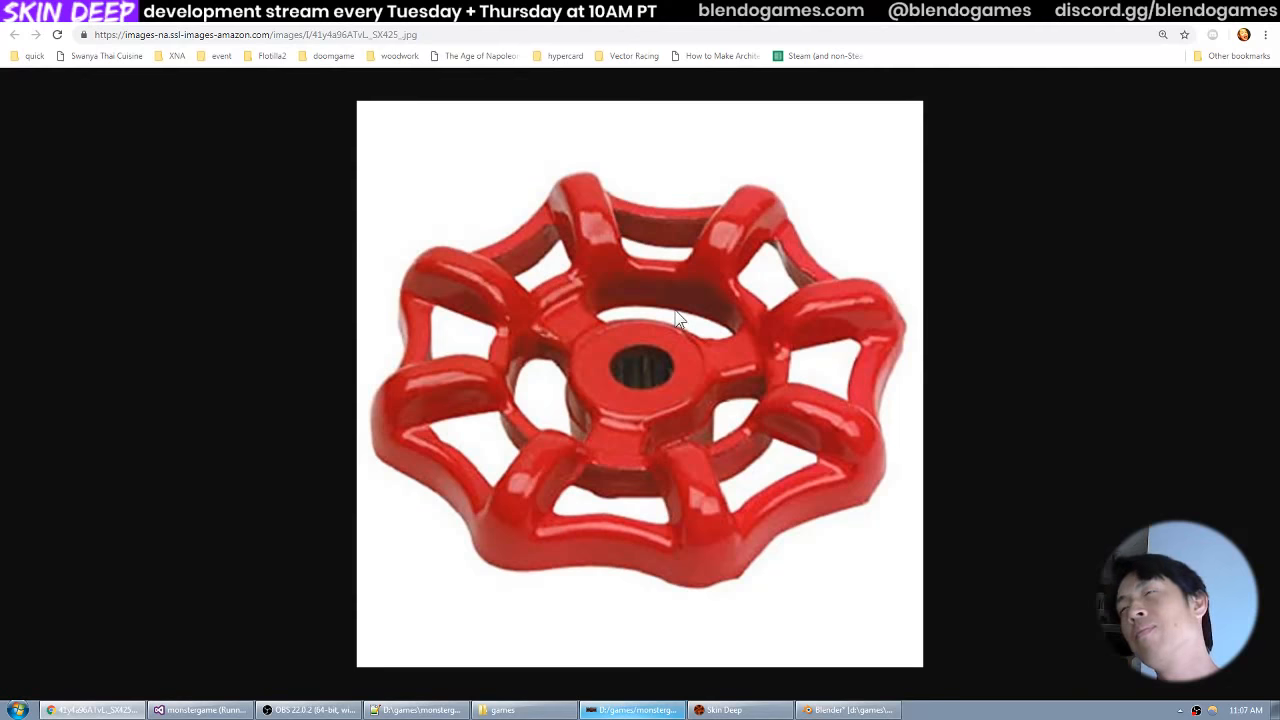
{"action": "key", "text": "alt+Tab"}
{"action": "left_click_drag", "start_coordinate": [624, 345], "coordinate": [728, 312]}
{"action": "key", "text": "Tab"}
{"action": "left_click", "coordinate": [417, 624]}
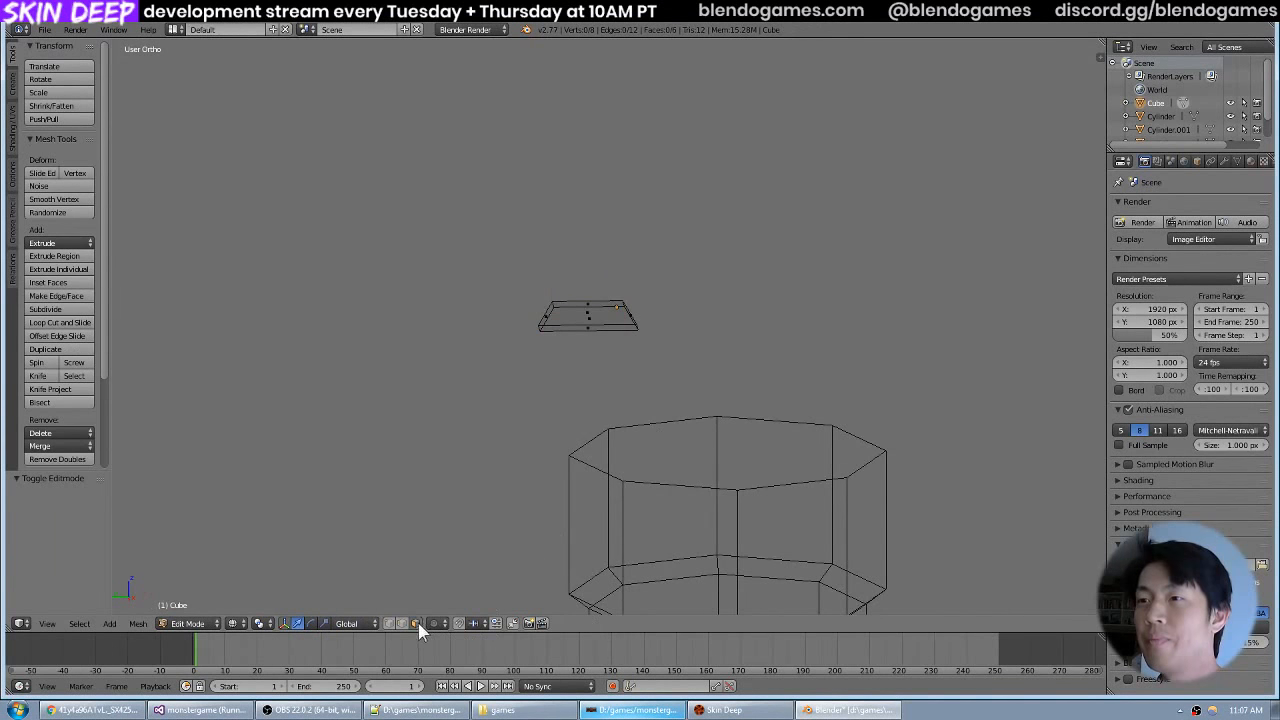
{"action": "right_click", "coordinate": [619, 329]}
{"action": "key", "text": "z"}
{"action": "left_click_drag", "start_coordinate": [652, 316], "coordinate": [640, 381]}
{"action": "key", "text": "Tab"}
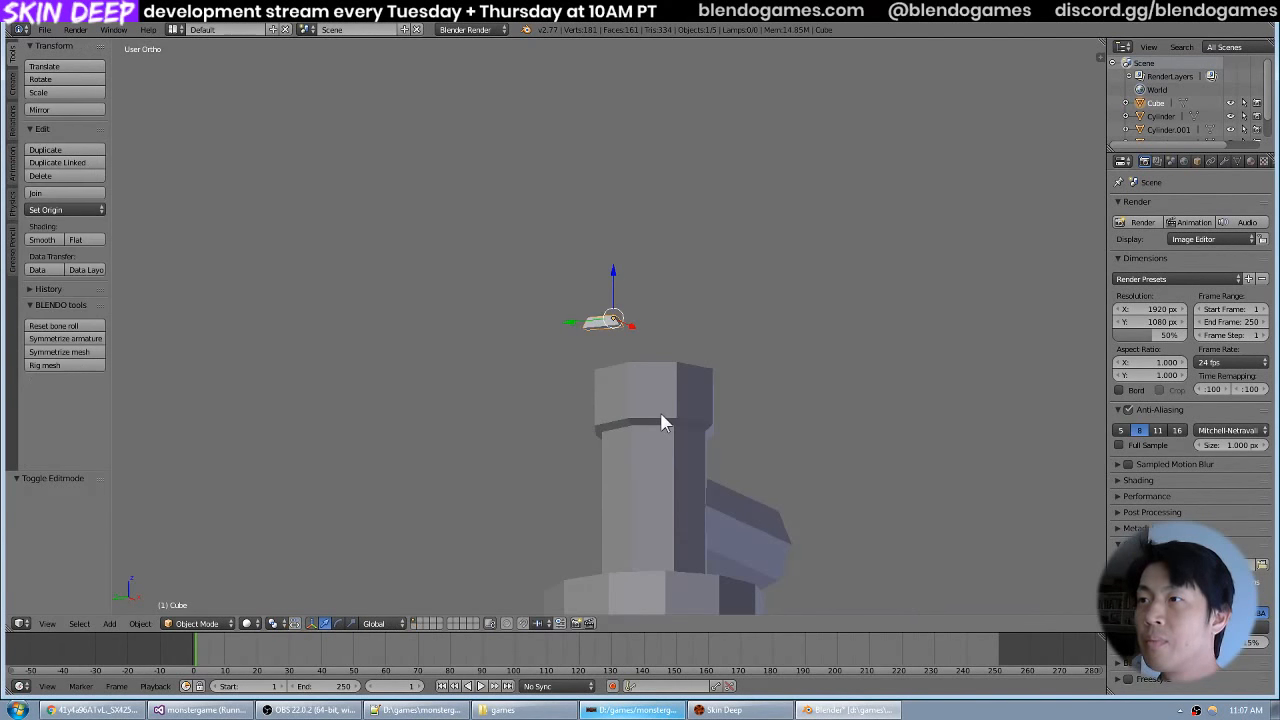
Try hiding the valve and tank parts around the bar, and reveal all hidden objects again.
{"action": "right_click", "coordinate": [664, 423]}
{"action": "key", "text": "h"}
{"action": "right_click", "coordinate": [727, 522]}
{"action": "key", "text": "h"}
{"action": "right_click", "coordinate": [677, 598]}
{"action": "key", "text": "h"}
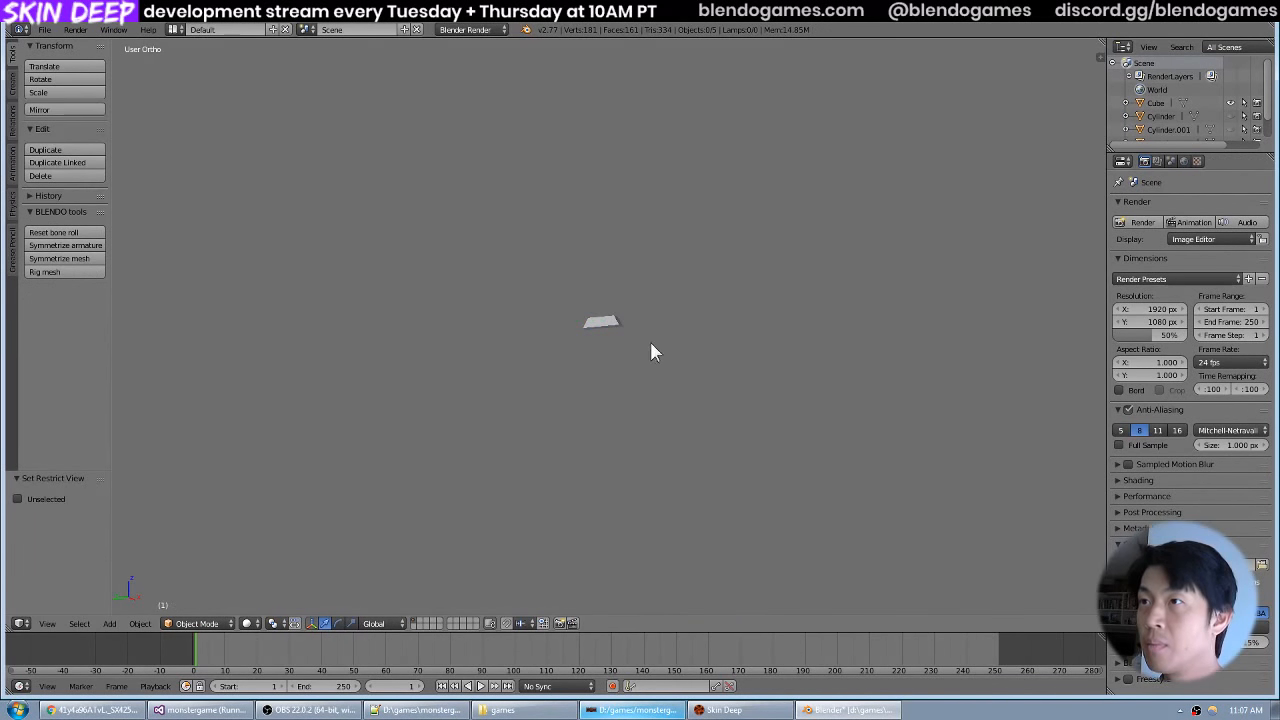
{"action": "left_click_drag", "start_coordinate": [650, 352], "coordinate": [643, 467]}
{"action": "key", "text": "alt+h"}
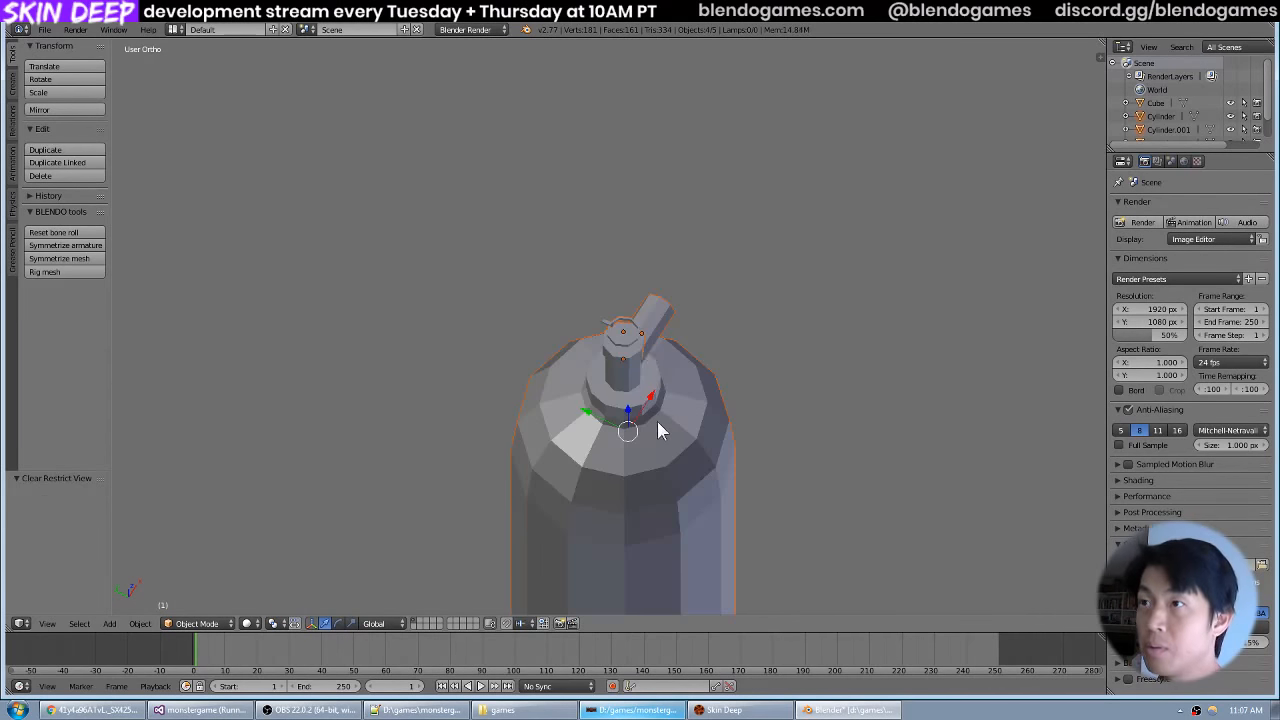
Hide the octagonal ring above the valve stem so that the sloped bar stands alone.
{"action": "left_click_drag", "start_coordinate": [641, 352], "coordinate": [642, 325]}
{"action": "scroll", "coordinate": [643, 326], "scroll_direction": "up", "scroll_amount": 6}
{"action": "right_click", "coordinate": [653, 345]}
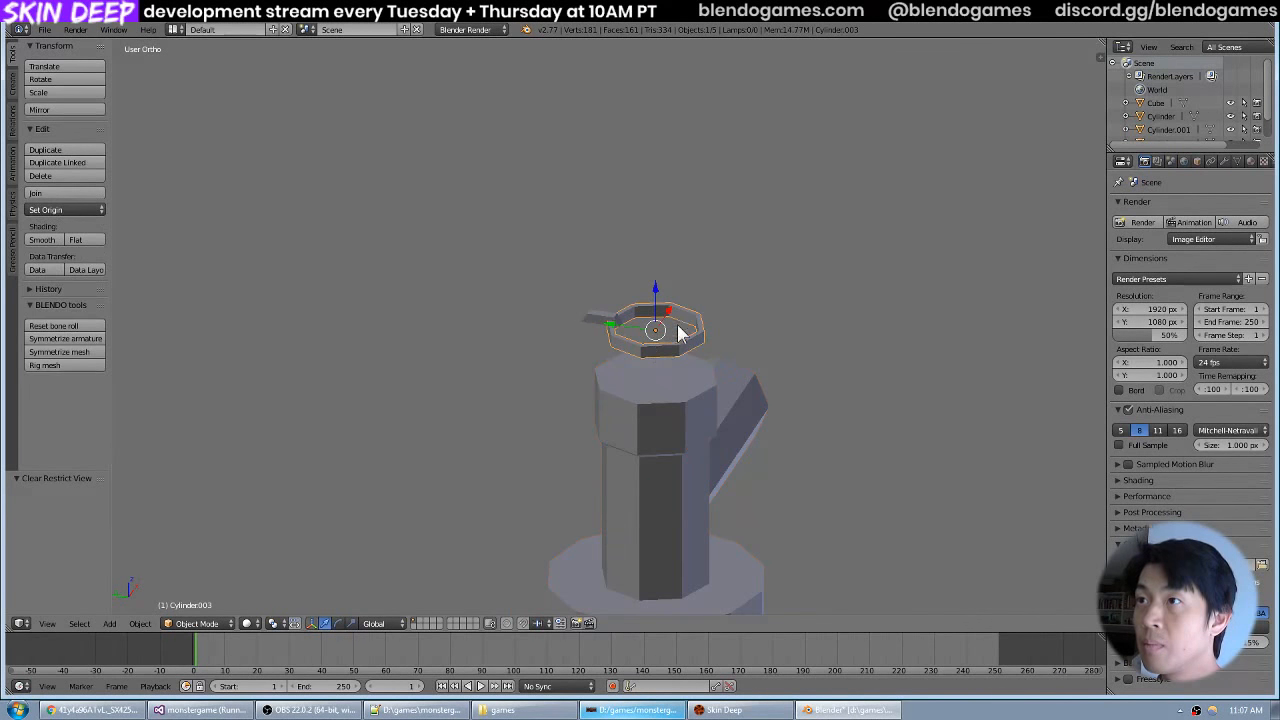
{"action": "scroll", "coordinate": [694, 317], "scroll_direction": "up", "scroll_amount": 6}
{"action": "scroll", "coordinate": [694, 317], "scroll_direction": "up", "scroll_amount": 2}
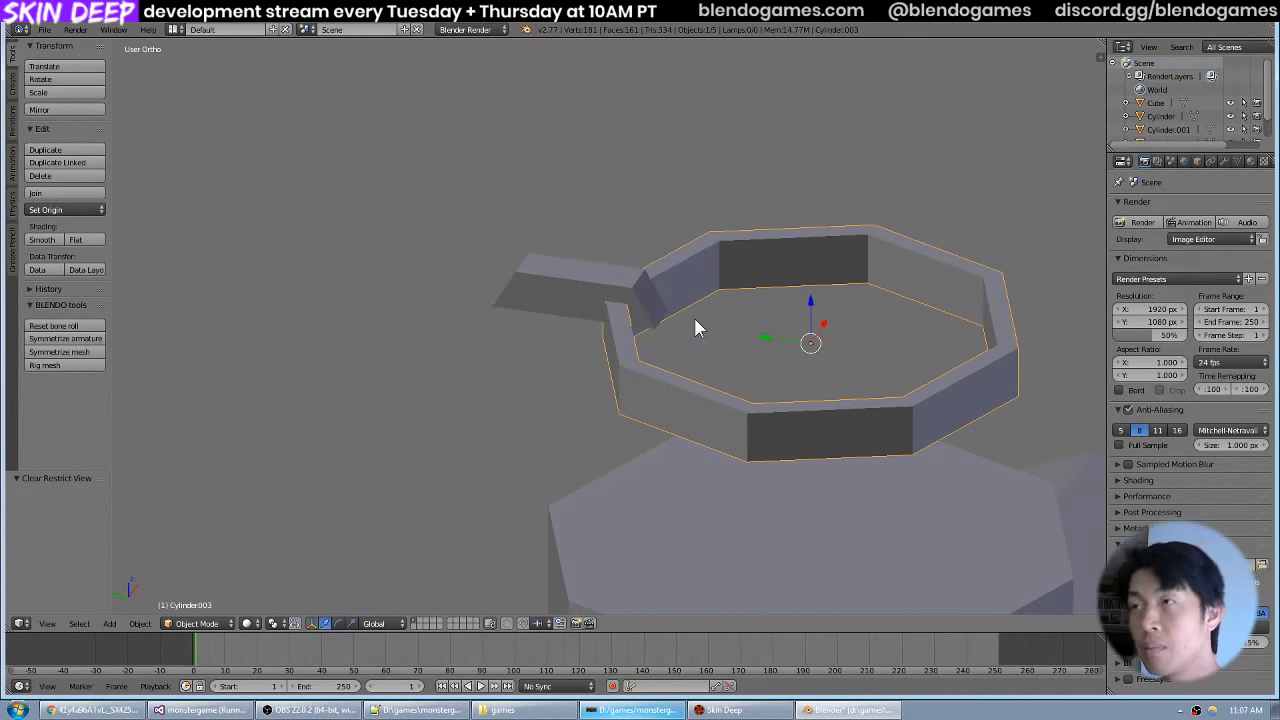
{"action": "key", "text": "h"}
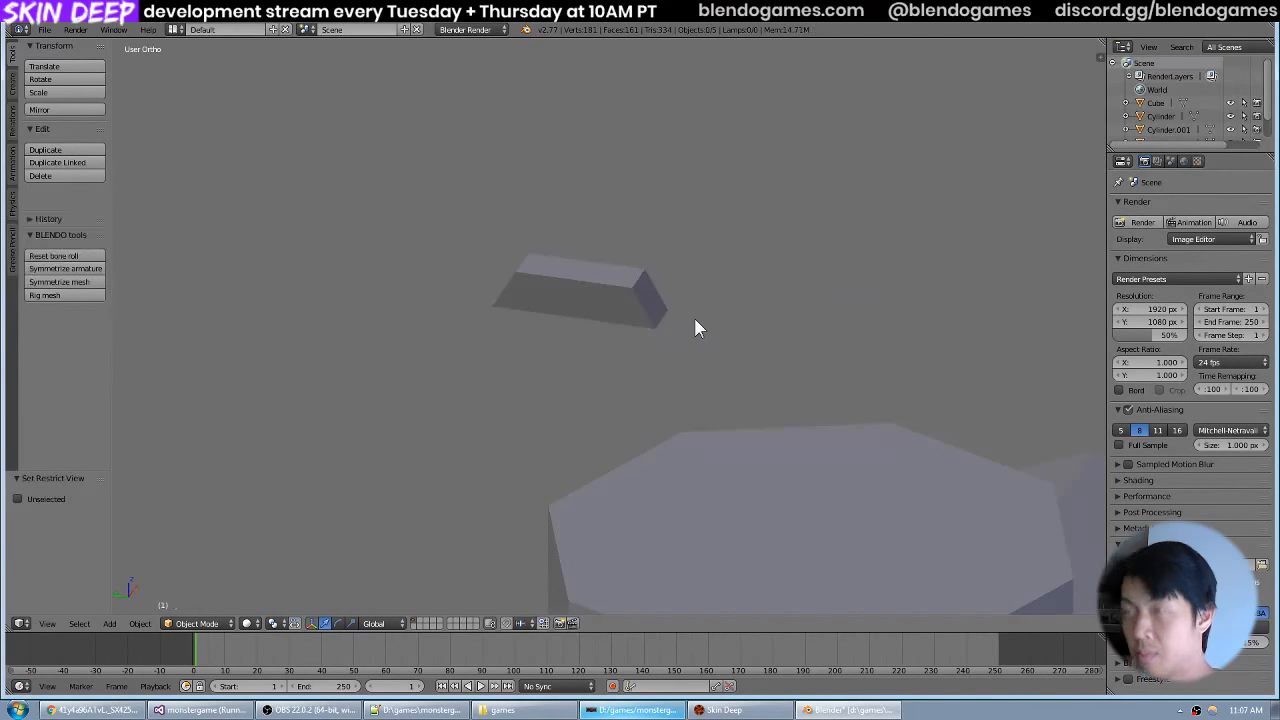
Hide the tank body and its neck collar, leaving the valve stem and the bar in view.
{"action": "scroll", "coordinate": [757, 466], "scroll_direction": "down", "scroll_amount": 5}
{"action": "scroll", "coordinate": [690, 468], "scroll_direction": "down", "scroll_amount": 3}
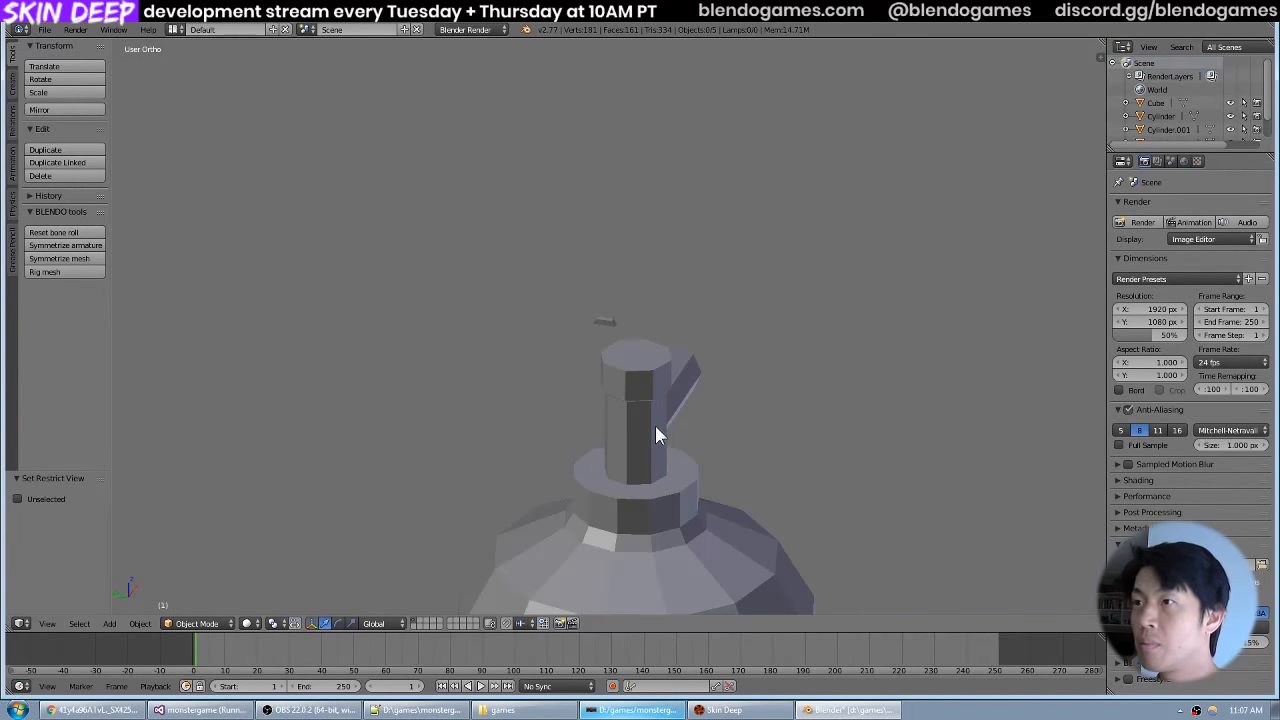
{"action": "right_click", "coordinate": [652, 422]}
{"action": "right_click", "coordinate": [637, 504]}
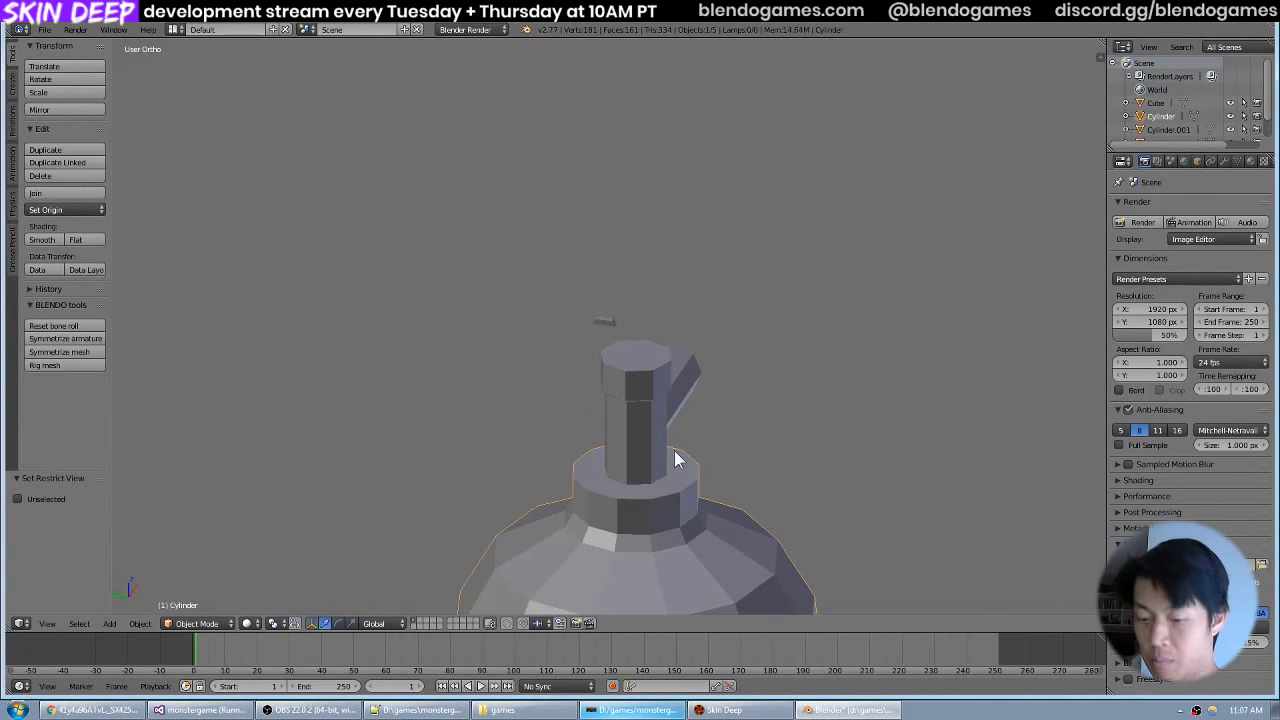
{"action": "key", "text": "h"}
Compare the bar with the valve wheel photo and select its entire mesh for editing in top view.
{"action": "scroll", "coordinate": [698, 377], "scroll_direction": "up", "scroll_amount": 5}
{"action": "right_click", "coordinate": [626, 330]}
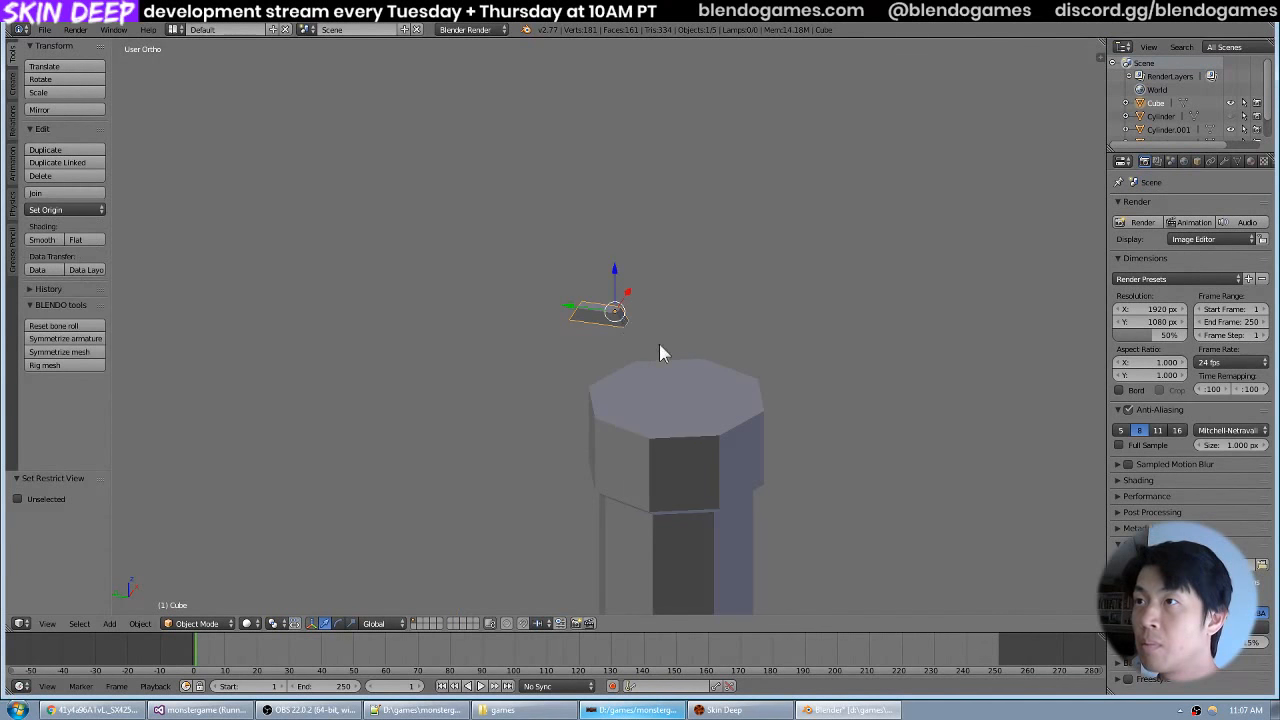
{"action": "left_click_drag", "start_coordinate": [659, 344], "coordinate": [750, 323]}
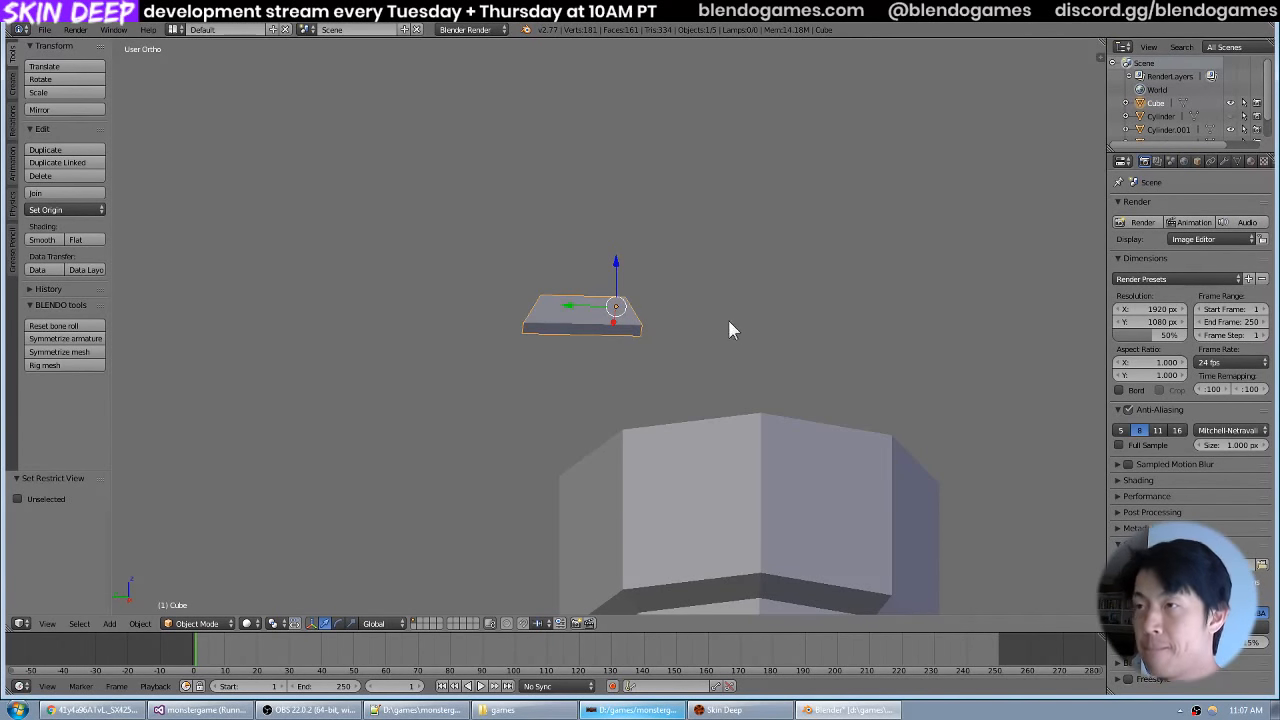
{"action": "left_click_drag", "start_coordinate": [728, 330], "coordinate": [706, 340]}
{"action": "key", "text": "alt+Tab"}
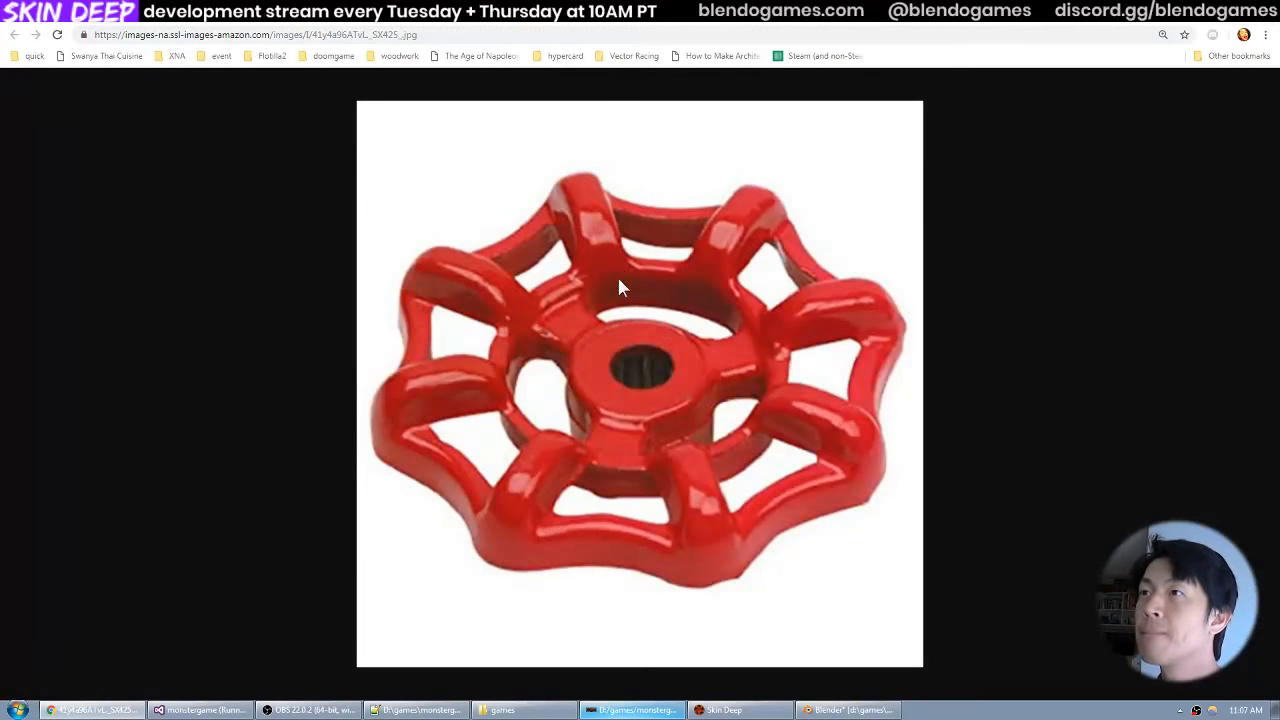
{"action": "key", "text": "alt+Tab"}
{"action": "key", "text": "KP_7"}
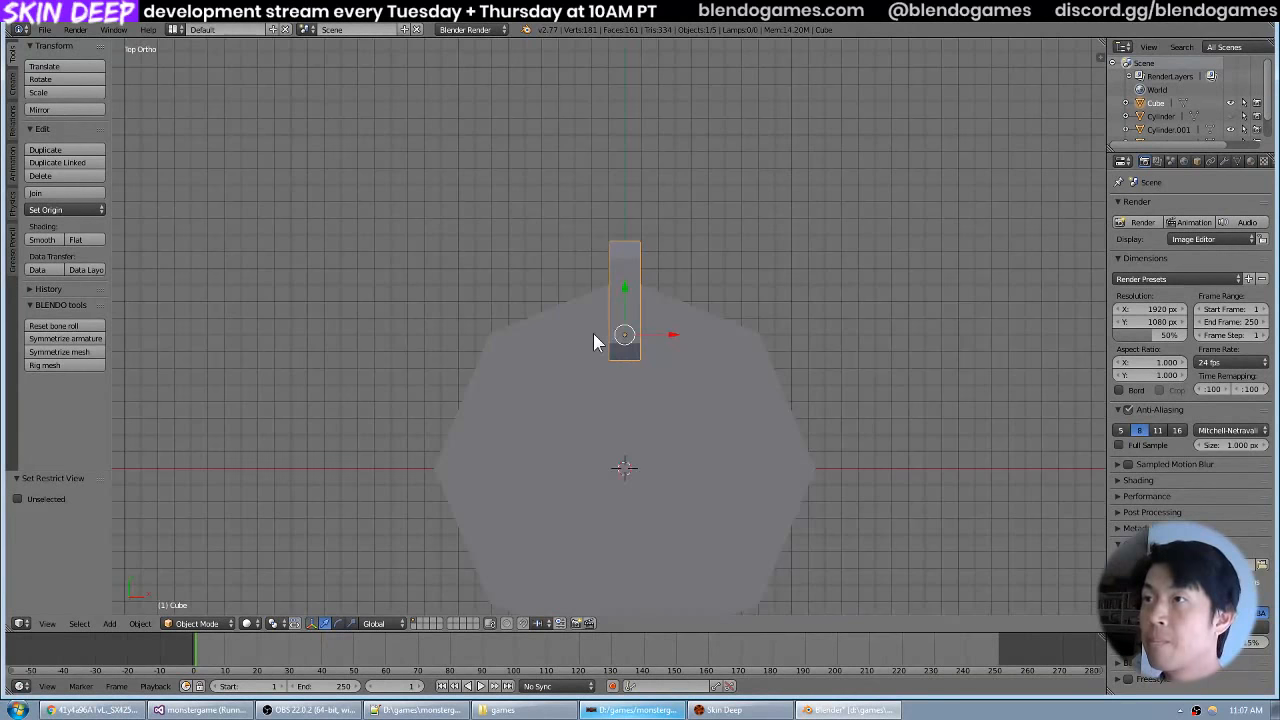
{"action": "key", "text": "Tab"}
{"action": "key", "text": "a"}
{"action": "key", "text": "a"}
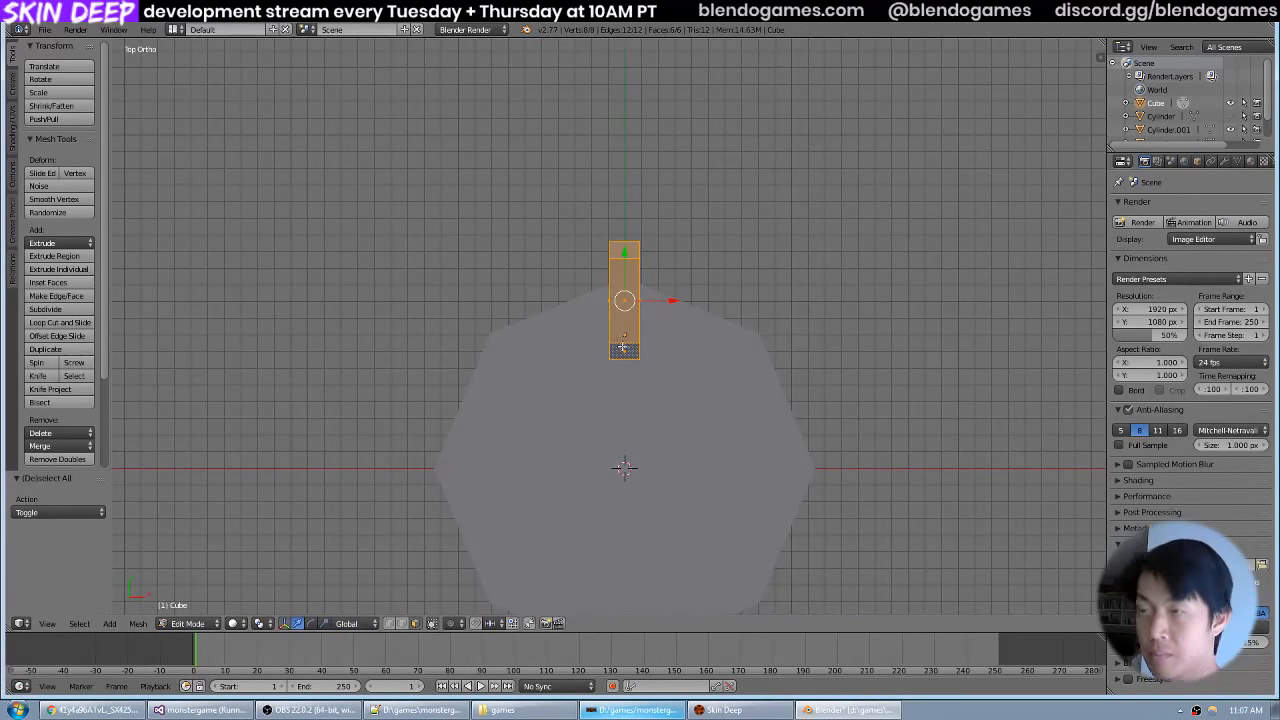
{"action": "key", "text": "k"}
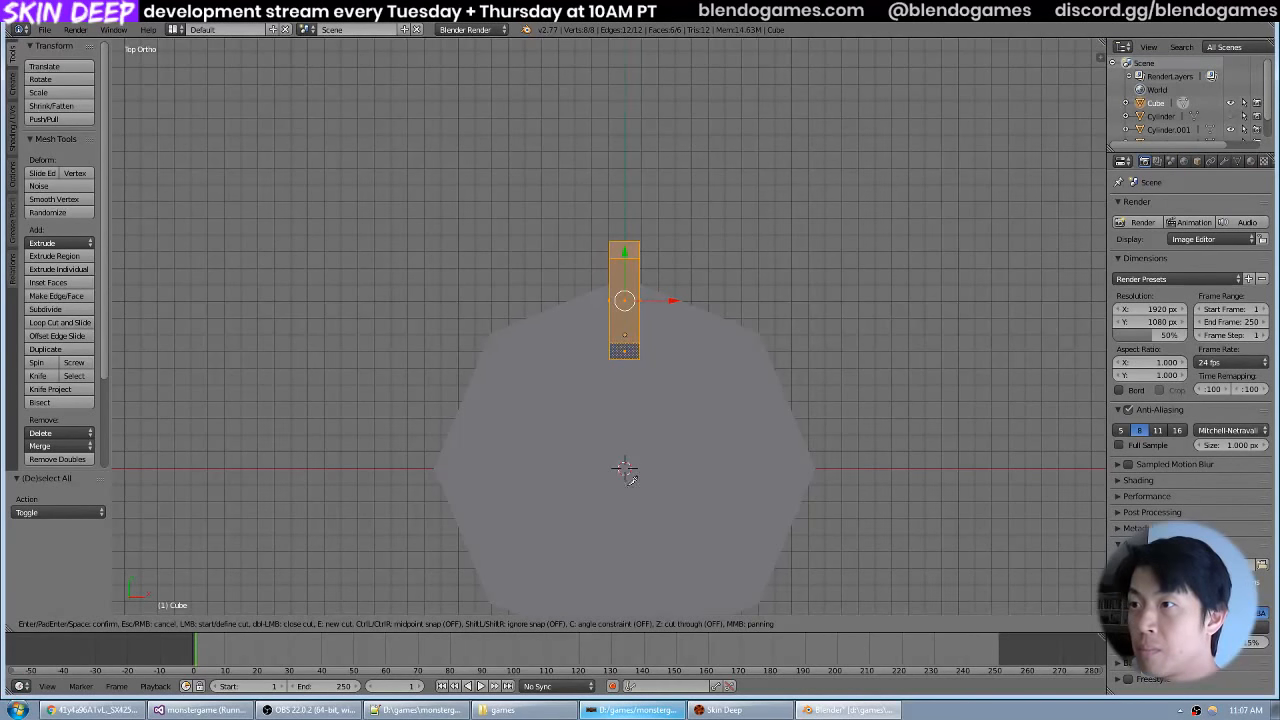
{"action": "key", "text": "z"}
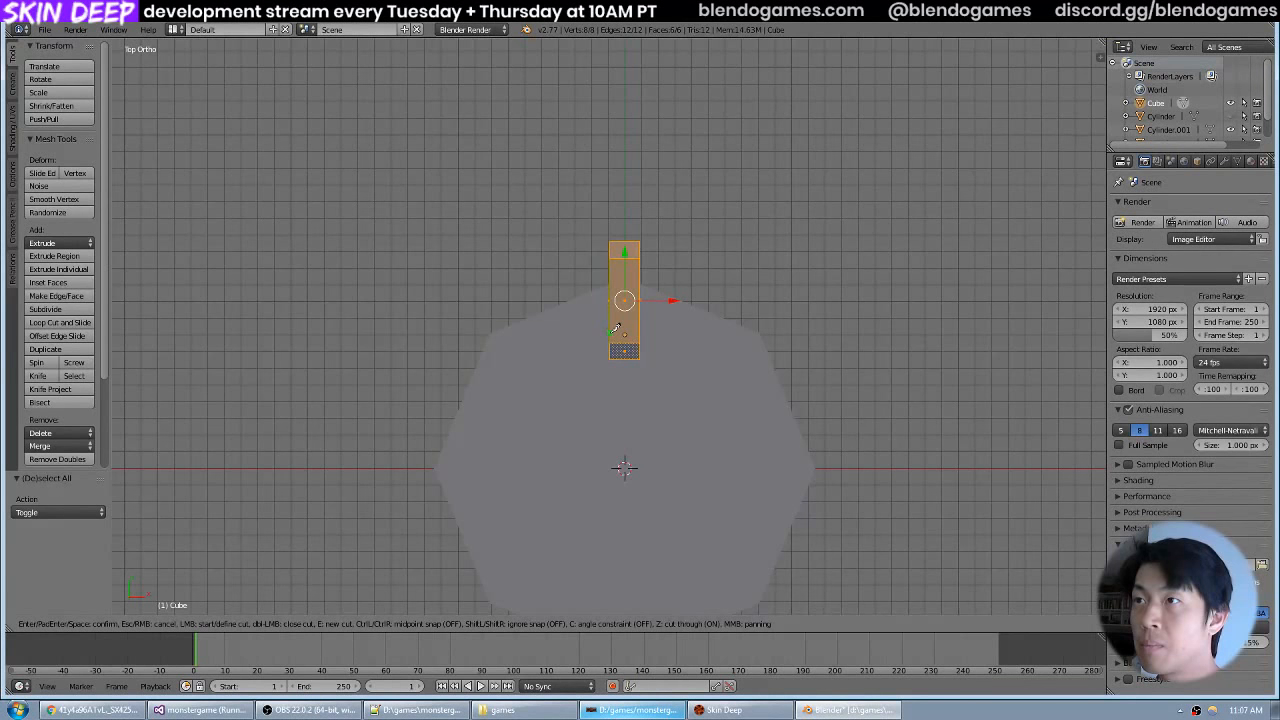
{"action": "middle_click", "coordinate": [654, 328]}
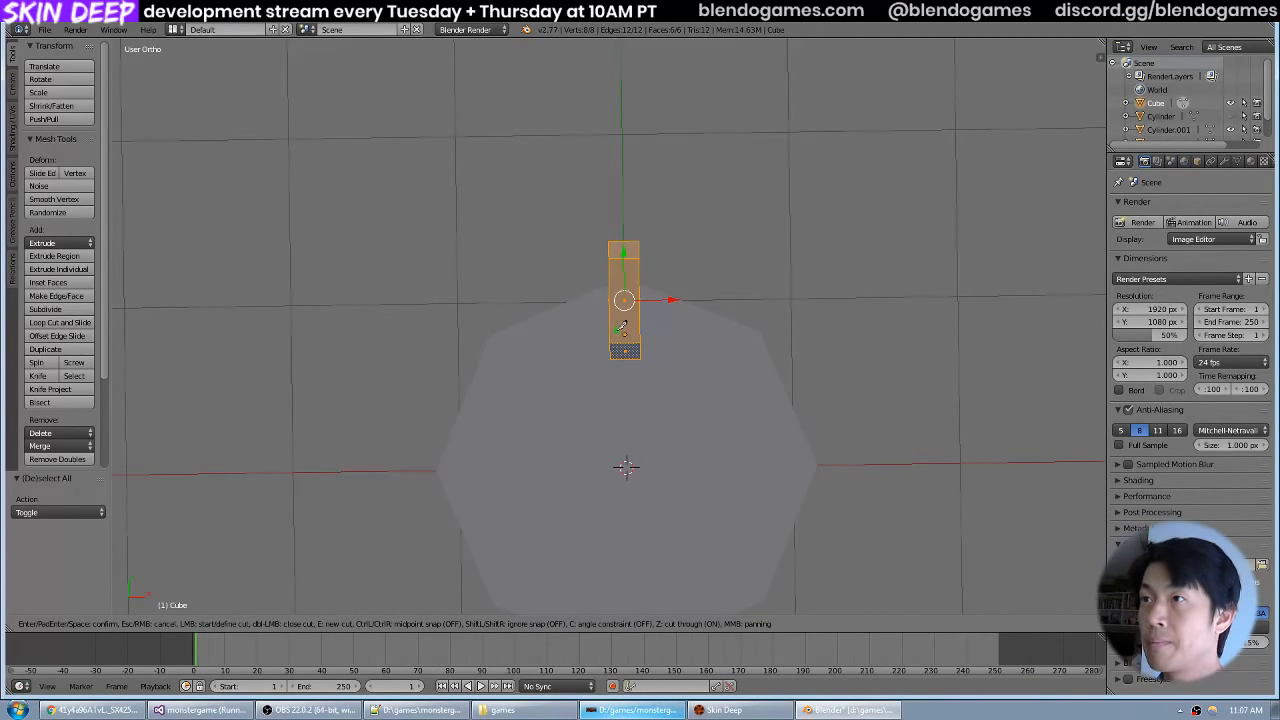
{"action": "key", "text": "Escape"}
{"action": "key", "text": "KP_7"}
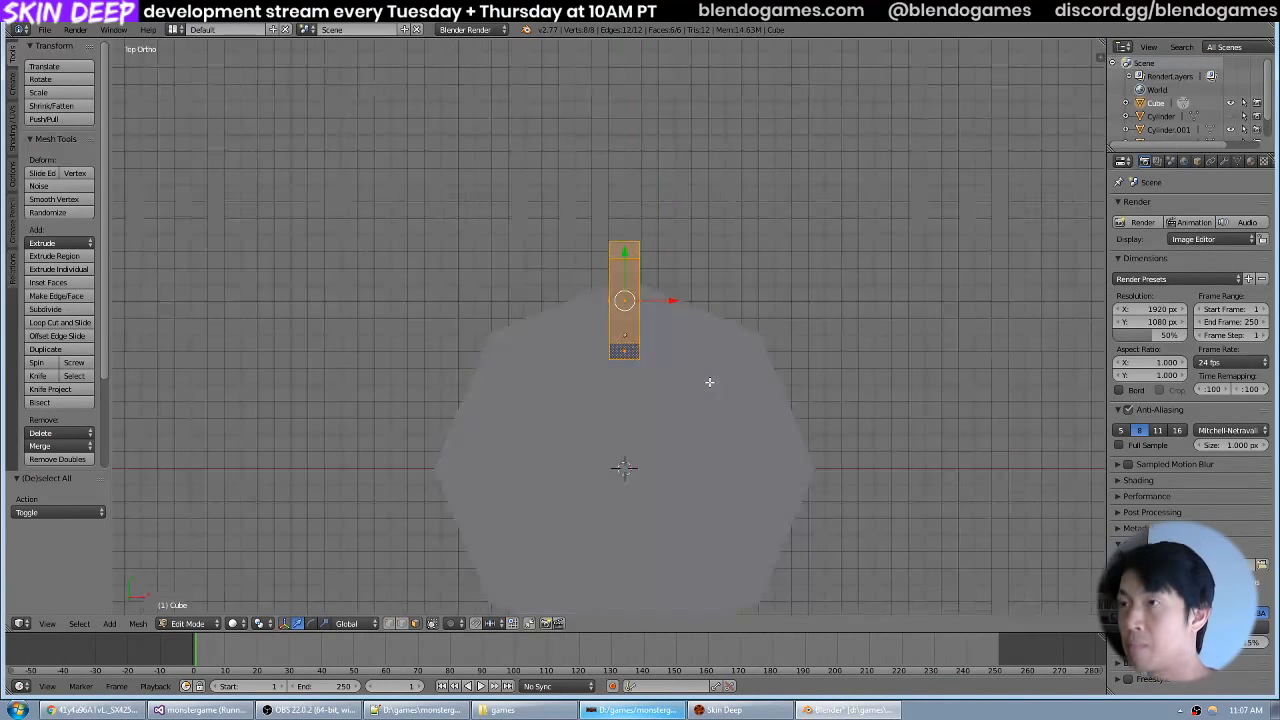
Knife-cut across the bar's width near its inner end, with cut-through enabled.
{"action": "key", "text": "k"}
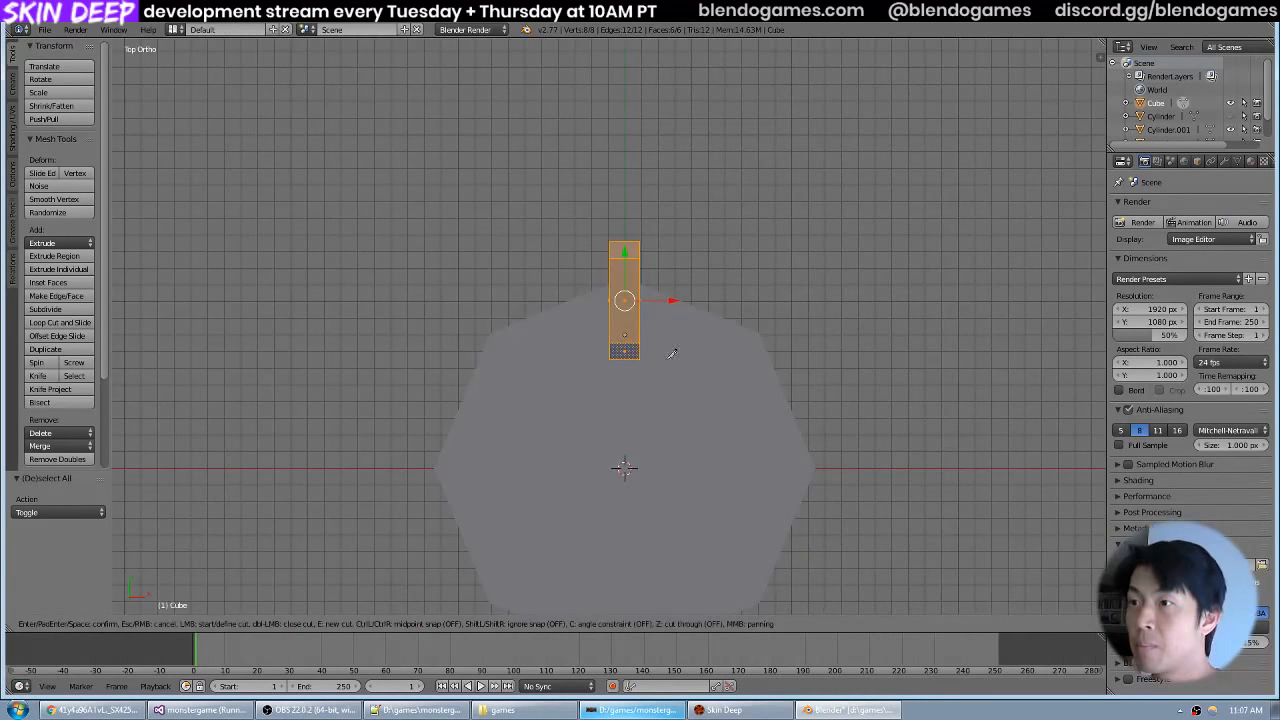
{"action": "key", "text": "z"}
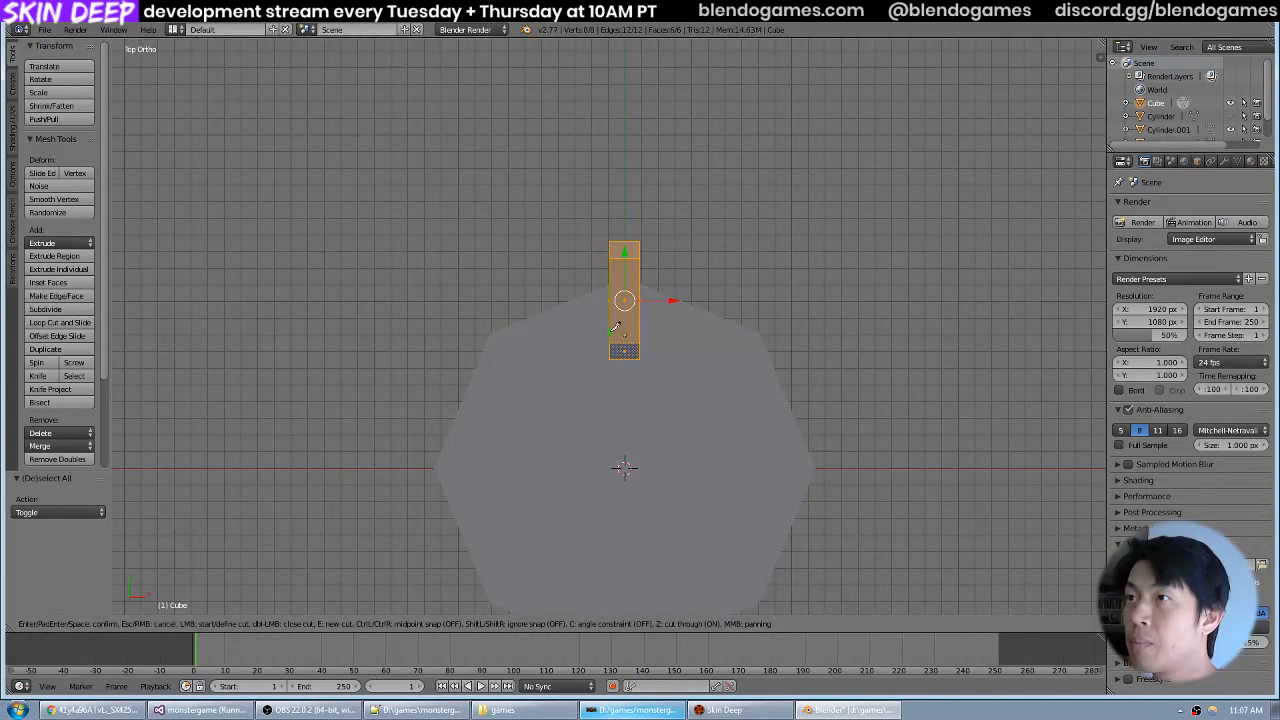
{"action": "left_click", "coordinate": [690, 325]}
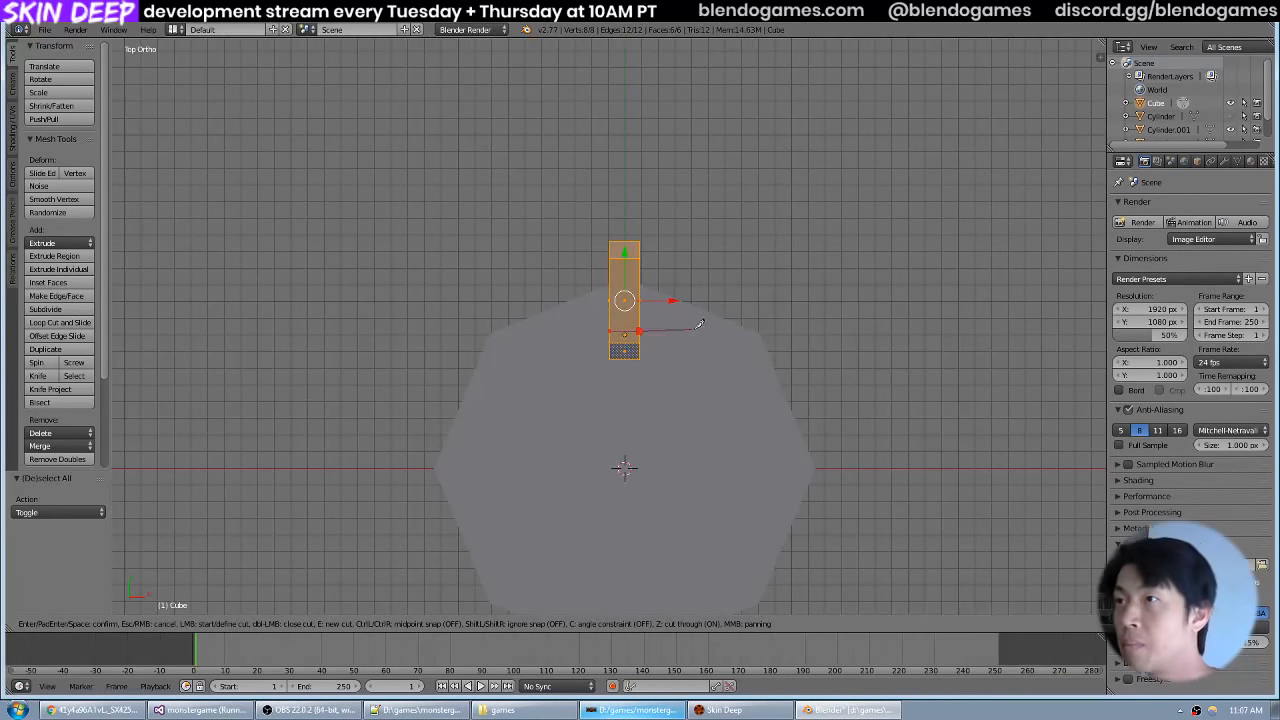
{"action": "key", "text": "Return"}
Knife-cut straight across the bar's width near its outer end, with angle constraint and cut-through enabled.
{"action": "key", "text": "k"}
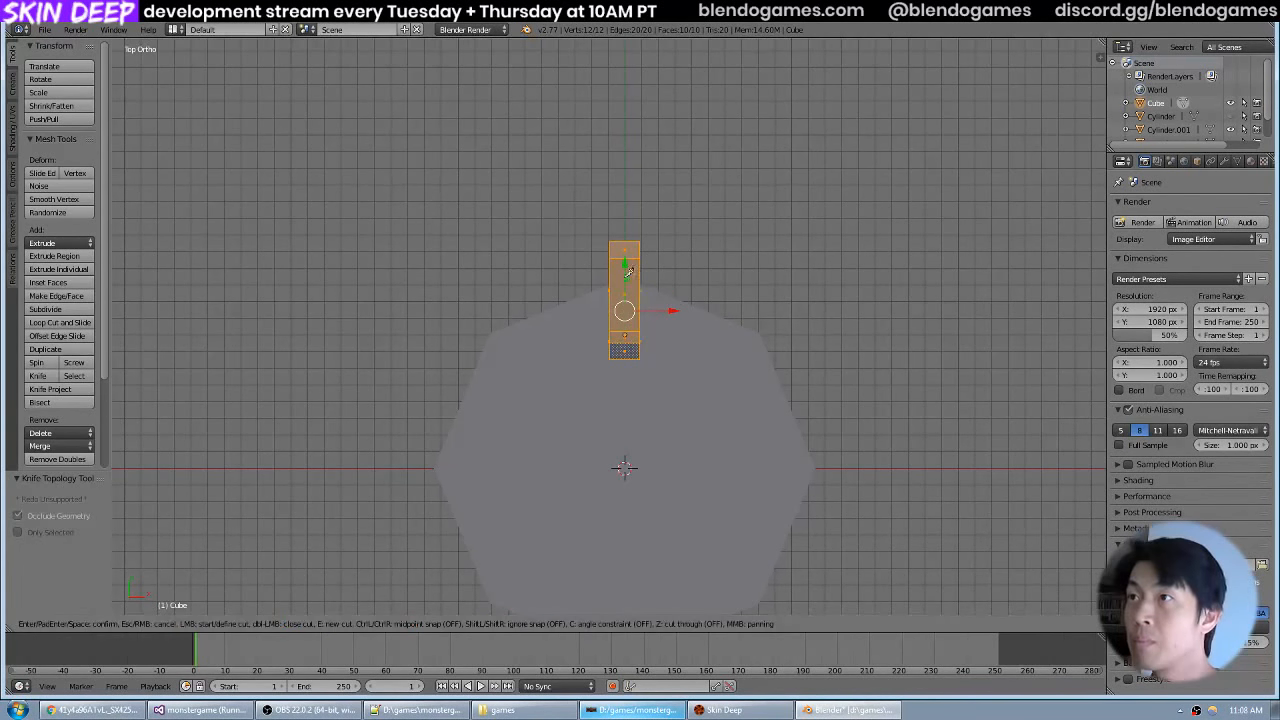
{"action": "left_click", "coordinate": [610, 269]}
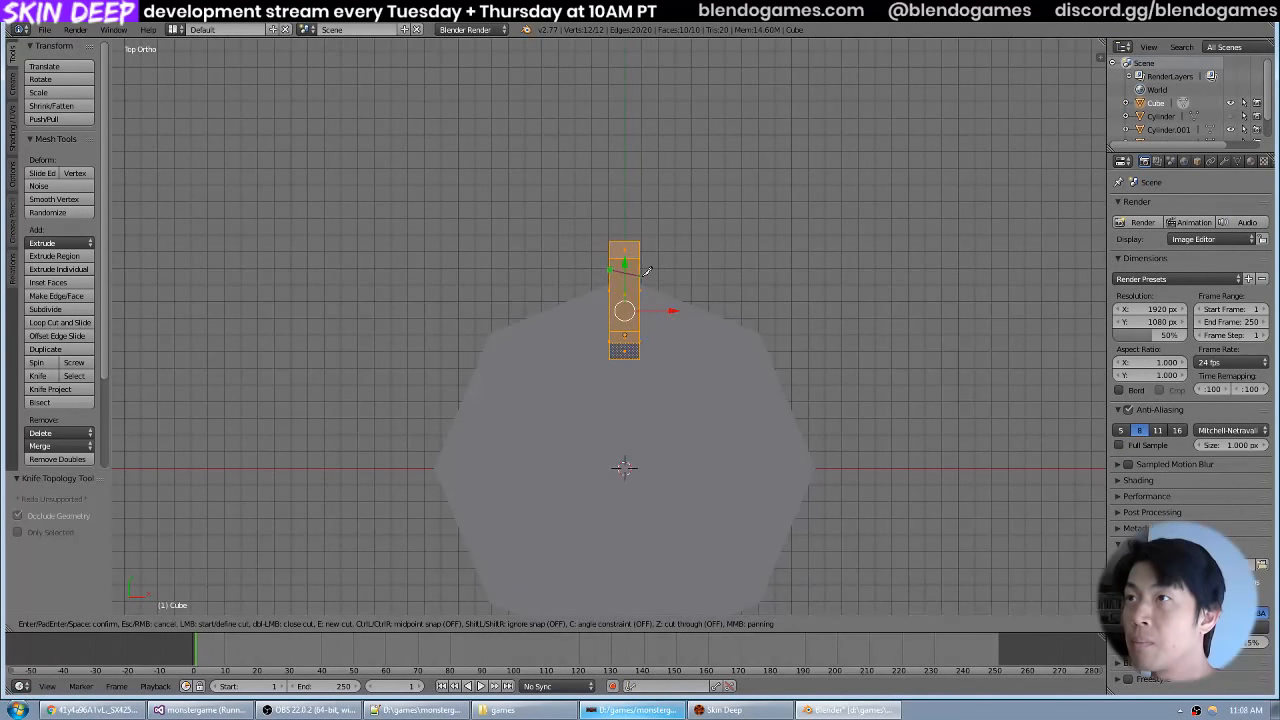
{"action": "key", "text": "c"}
{"action": "key", "text": "z"}
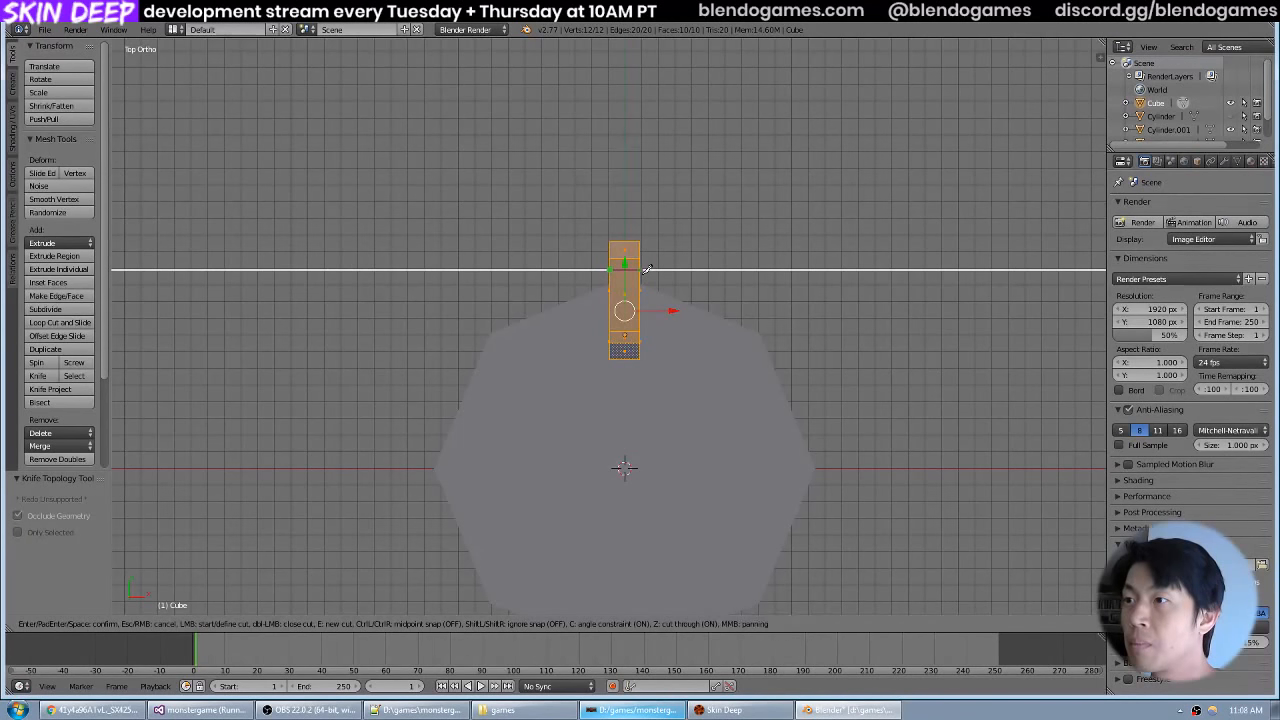
{"action": "left_click", "coordinate": [646, 270]}
{"action": "key", "text": "Return"}
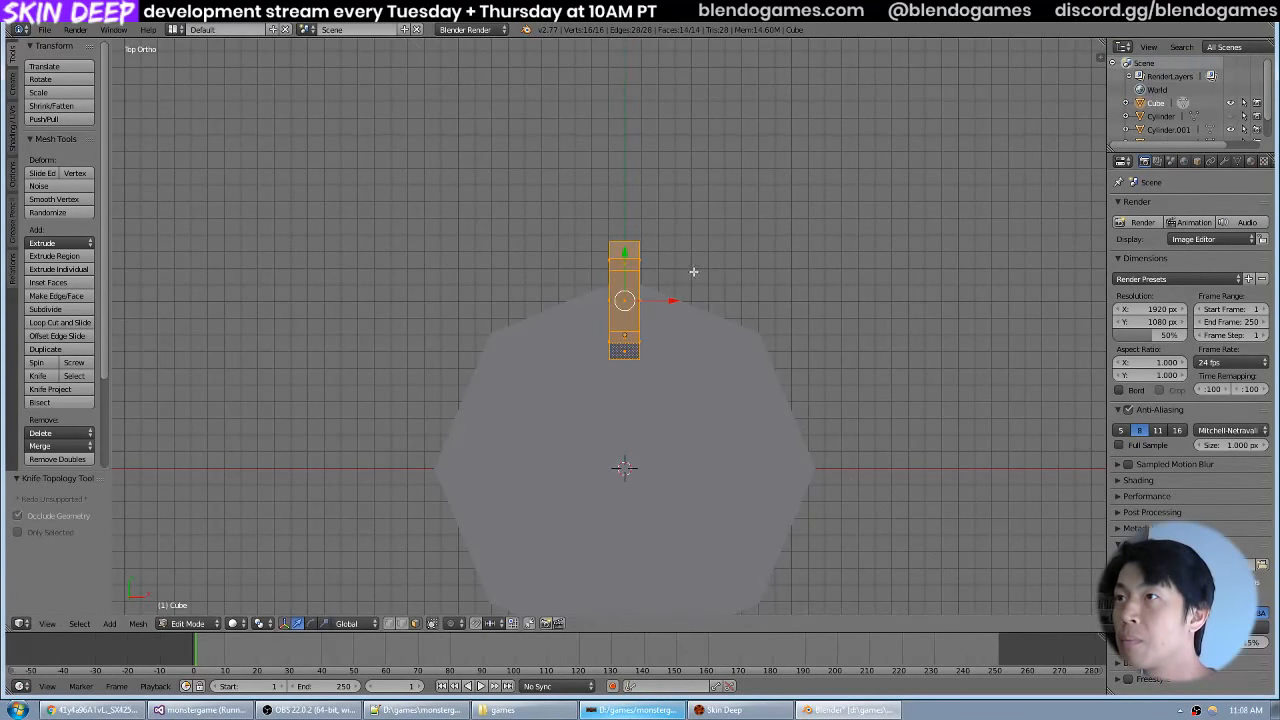
Extrude the two underside faces at the bar's ends about 0.11 straight down along Z to form legs.
{"action": "left_click_drag", "start_coordinate": [694, 273], "coordinate": [660, 326]}
{"action": "right_click", "coordinate": [660, 327]}
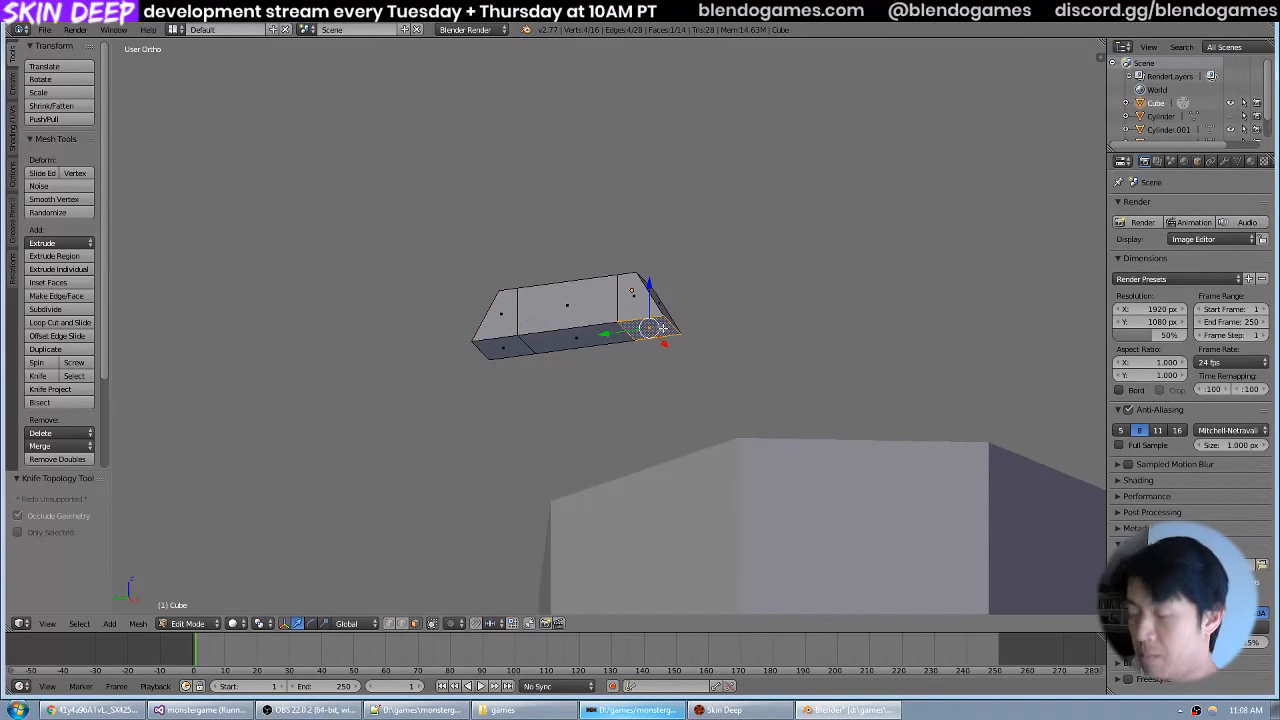
{"action": "right_click", "coordinate": [518, 348], "text": "shift"}
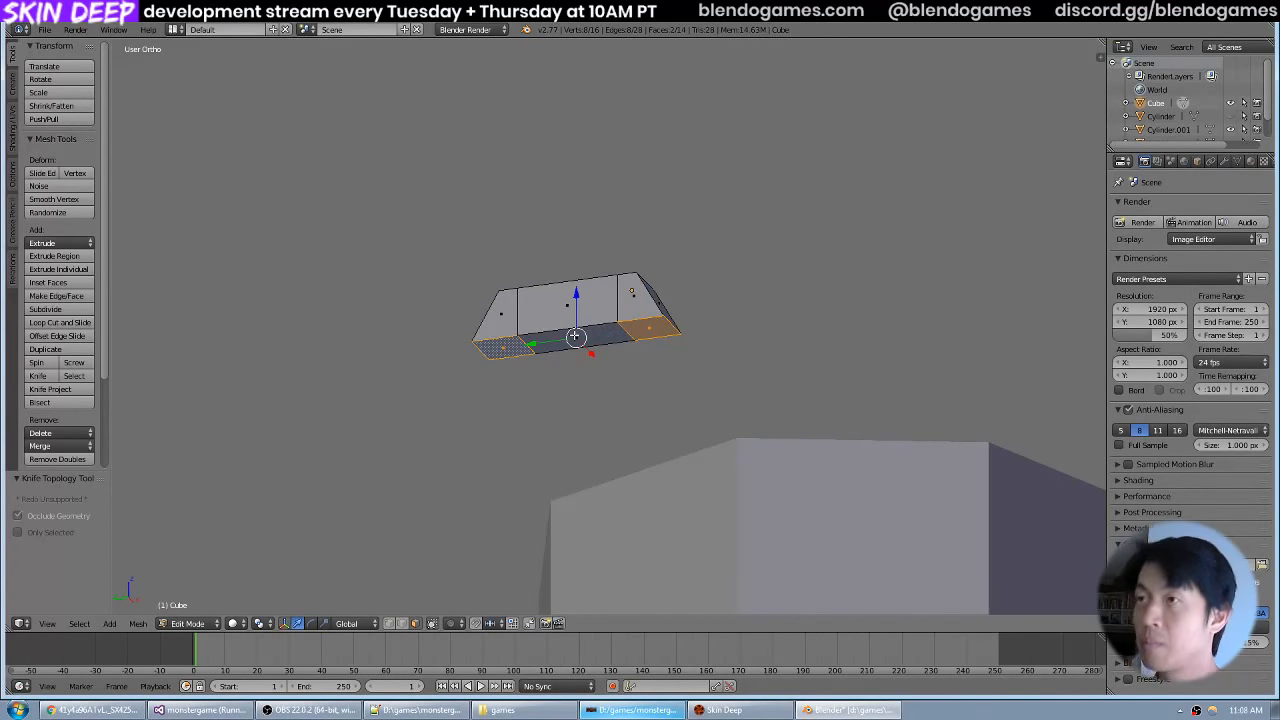
{"action": "left_click_drag", "start_coordinate": [656, 288], "coordinate": [679, 314]}
{"action": "key", "text": "e"}
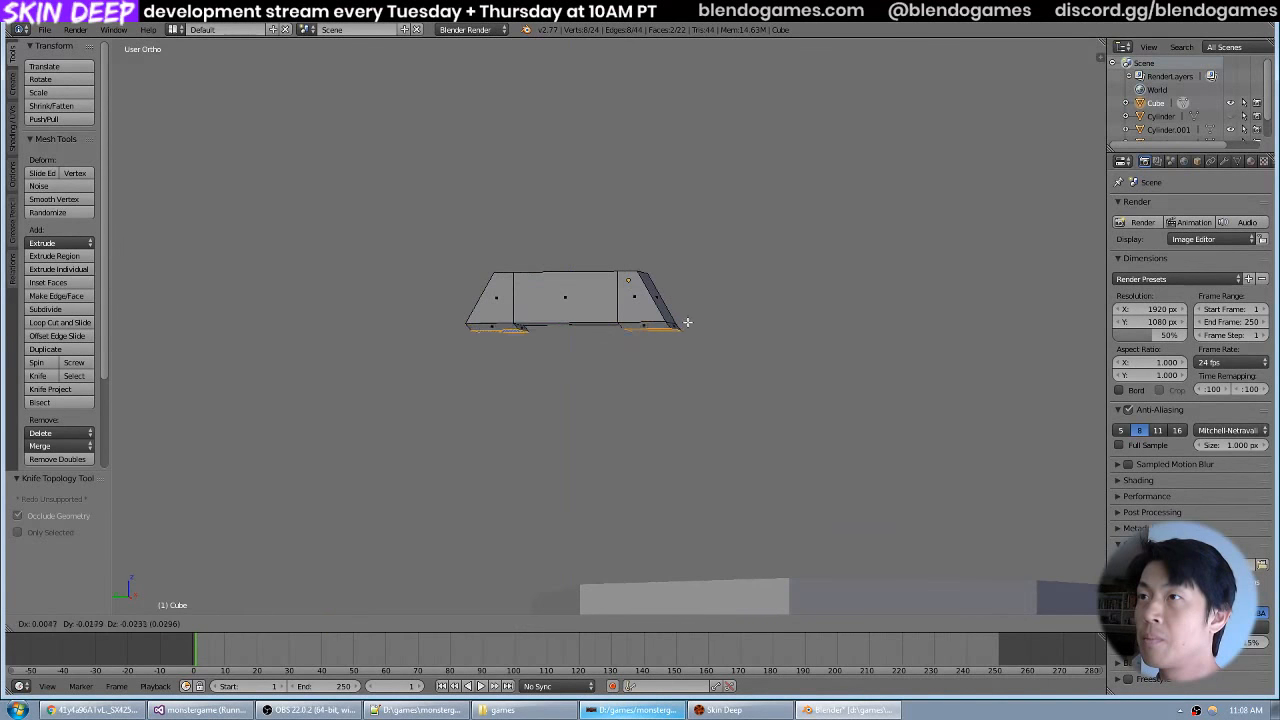
{"action": "key", "text": "z"}
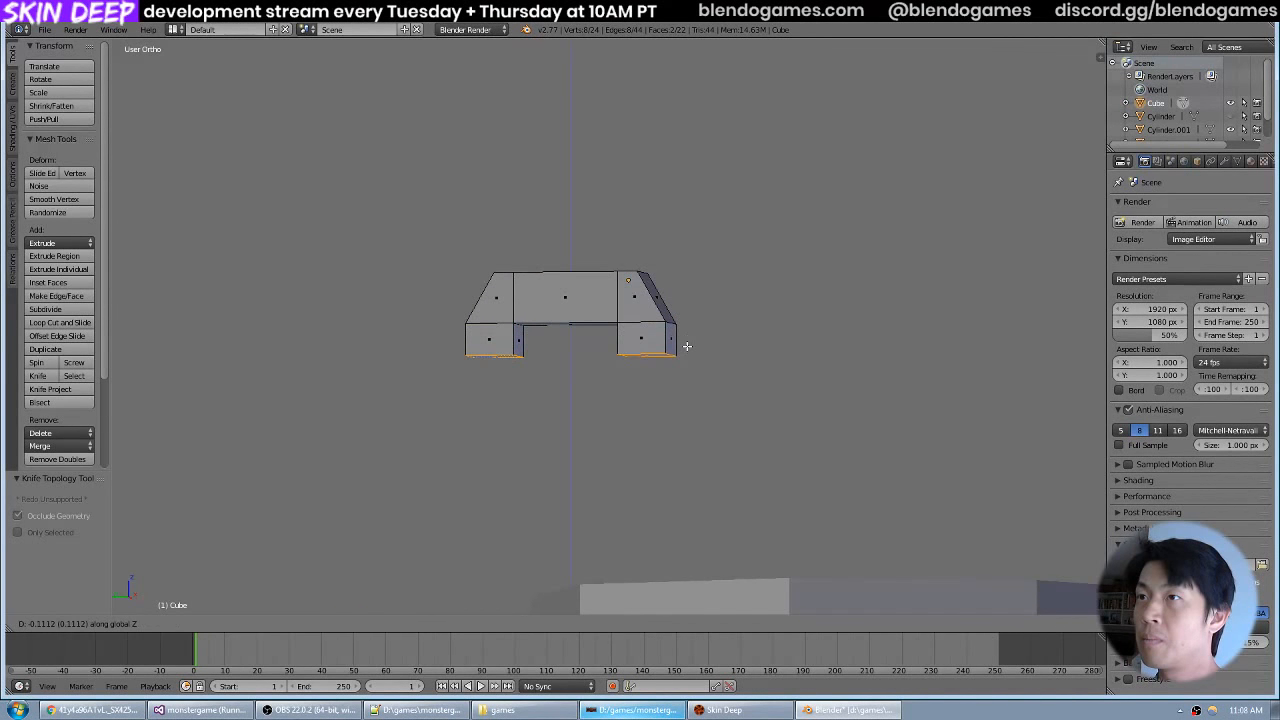
{"action": "left_click", "coordinate": [687, 346]}
Lower the bottom faces of both legs by about 0.013 along Z and compare the spoke with the valve wheel photo.
{"action": "left_click_drag", "start_coordinate": [769, 300], "coordinate": [717, 351]}
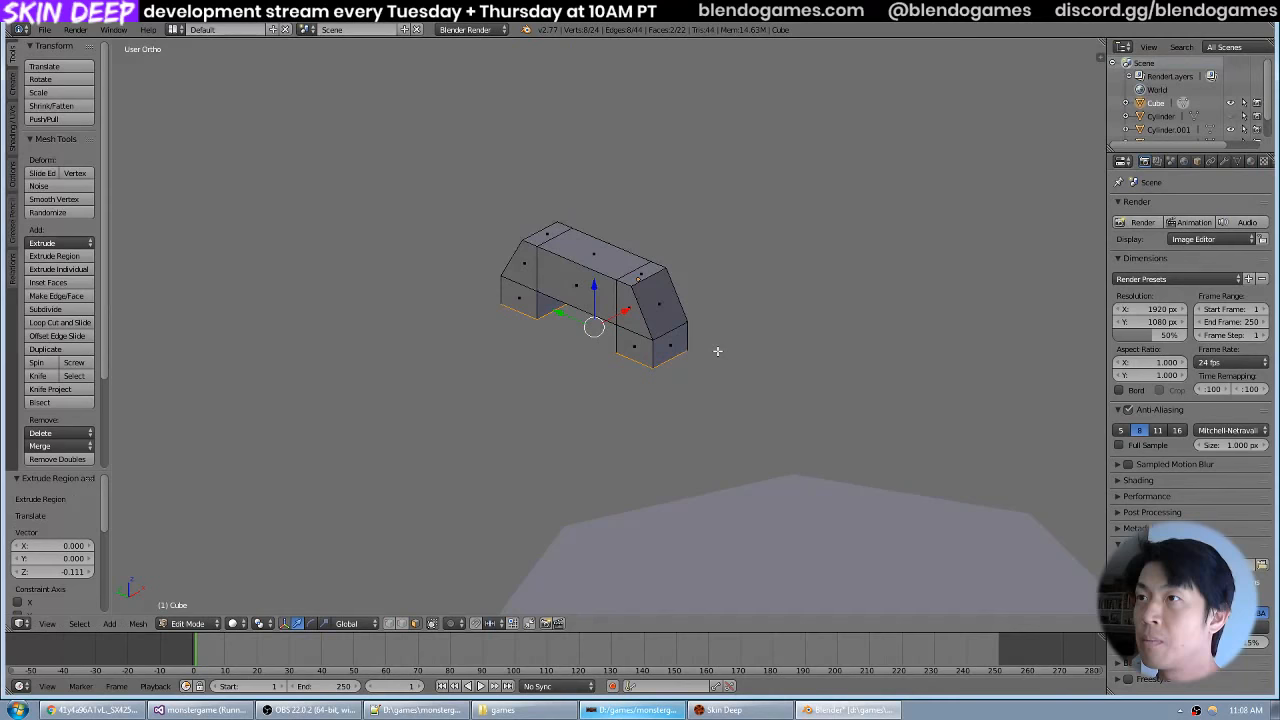
{"action": "key", "text": "g"}
{"action": "key", "text": "z"}
{"action": "left_click", "coordinate": [718, 352]}
{"action": "scroll", "coordinate": [786, 331], "scroll_direction": "down", "scroll_amount": 5}
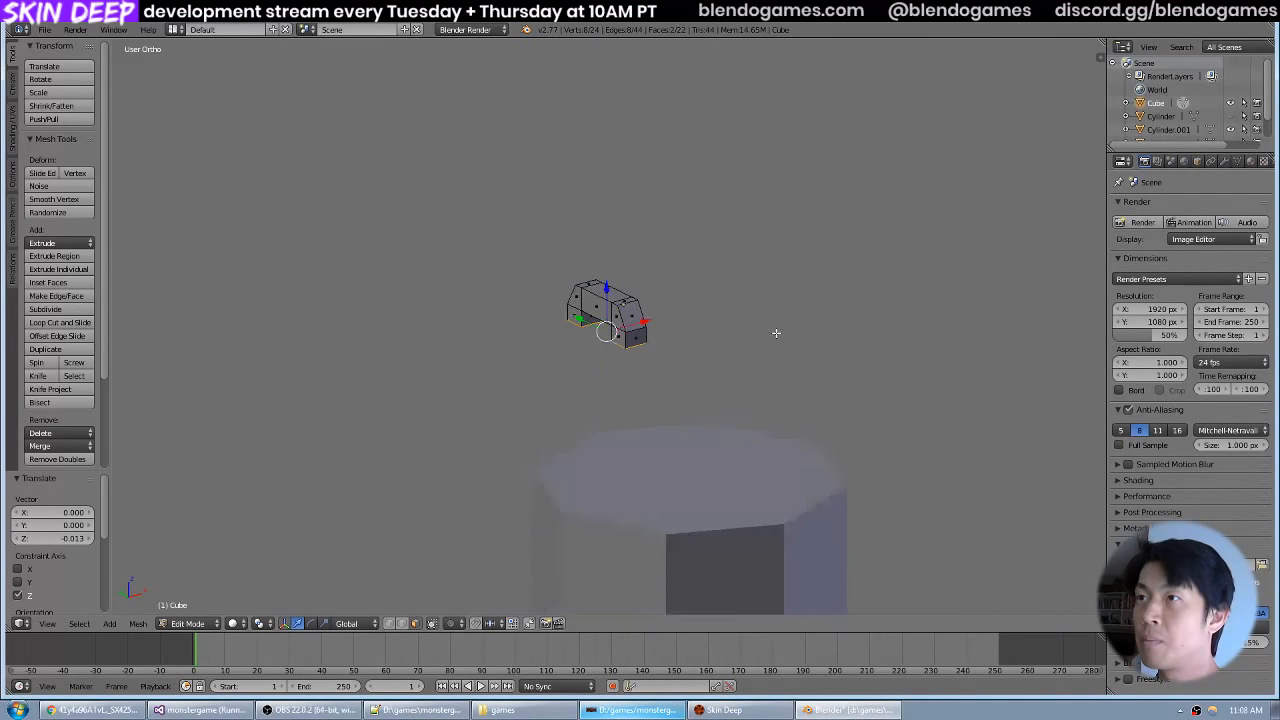
{"action": "key", "text": "alt+Tab"}
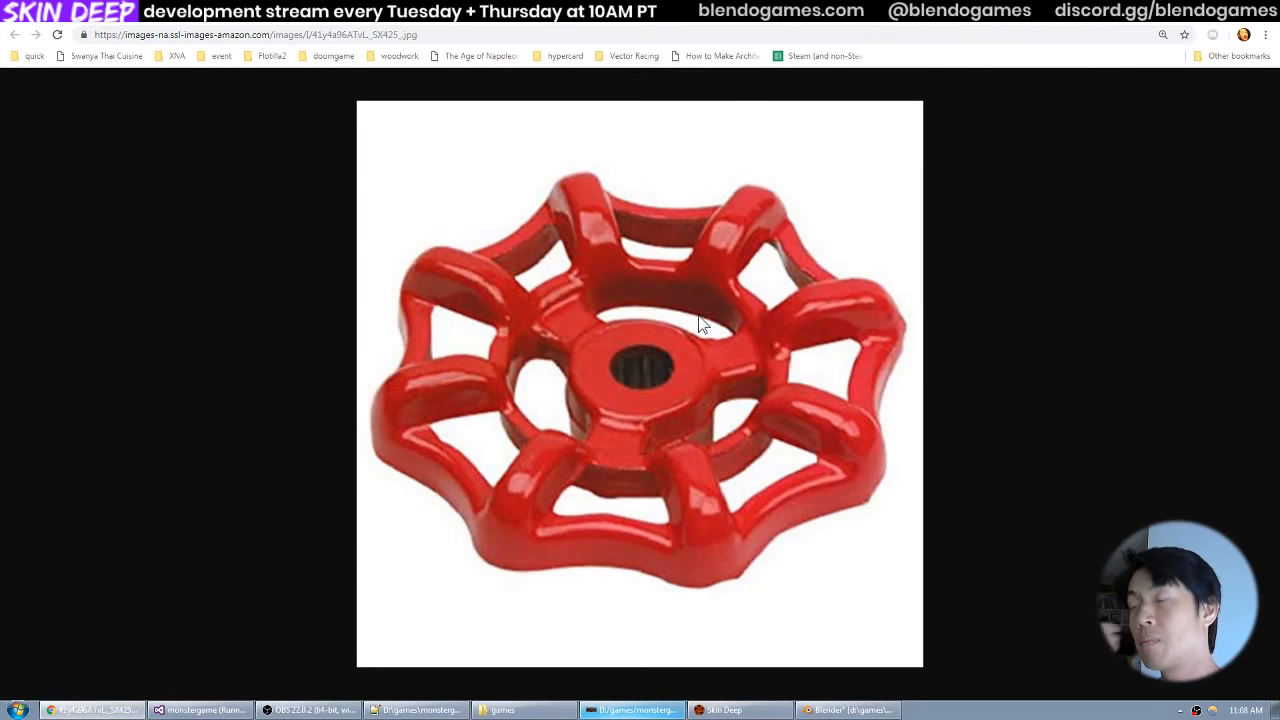
{"action": "key", "text": "alt+Tab"}
{"action": "scroll", "coordinate": [720, 314], "scroll_direction": "up", "scroll_amount": 3}
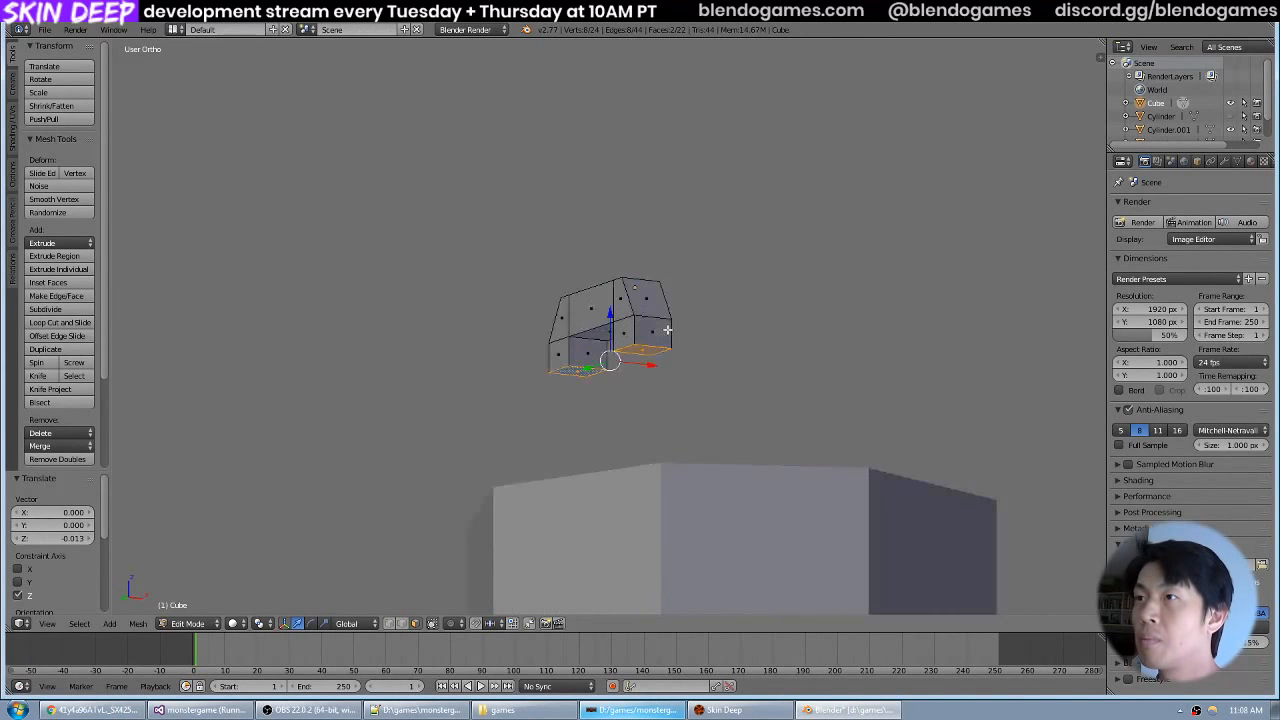
Duplicate the spoke in top view and rotate the copy 45° around the 3D cursor as pivot point.
{"action": "key", "text": "Tab"}
{"action": "key", "text": "KP_7"}
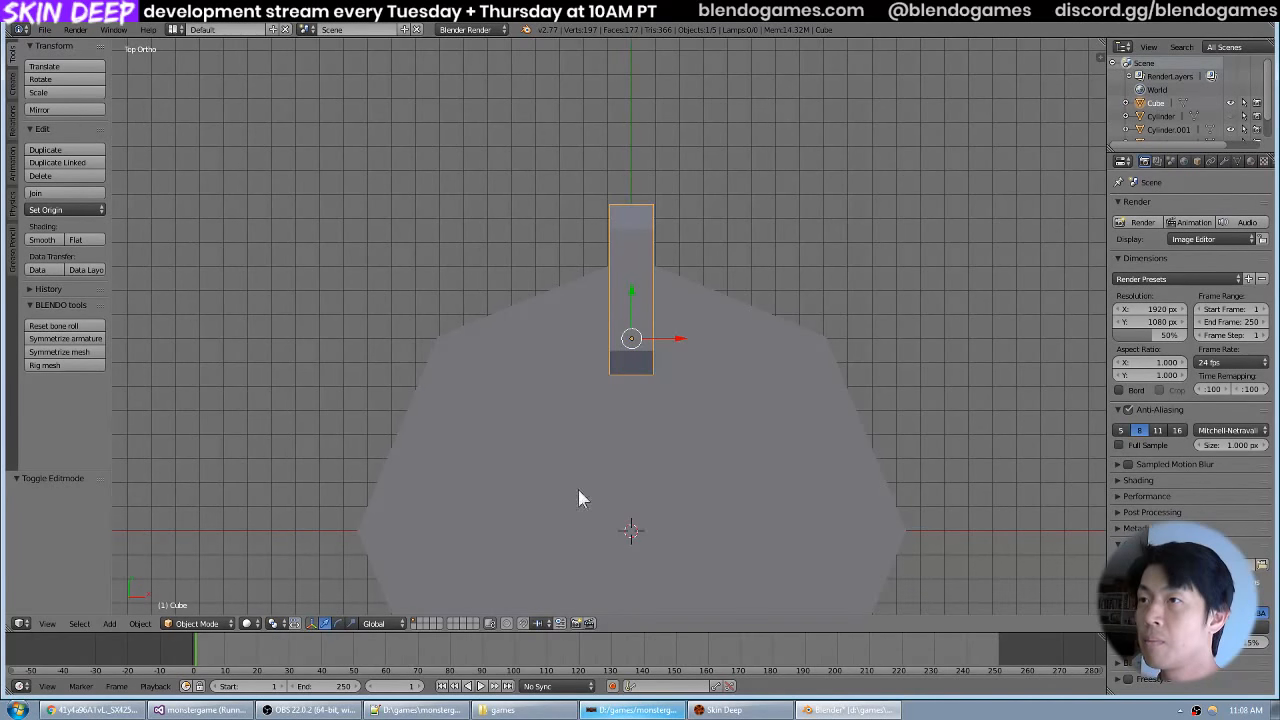
{"action": "left_click", "coordinate": [276, 624]}
{"action": "left_click", "coordinate": [288, 598]}
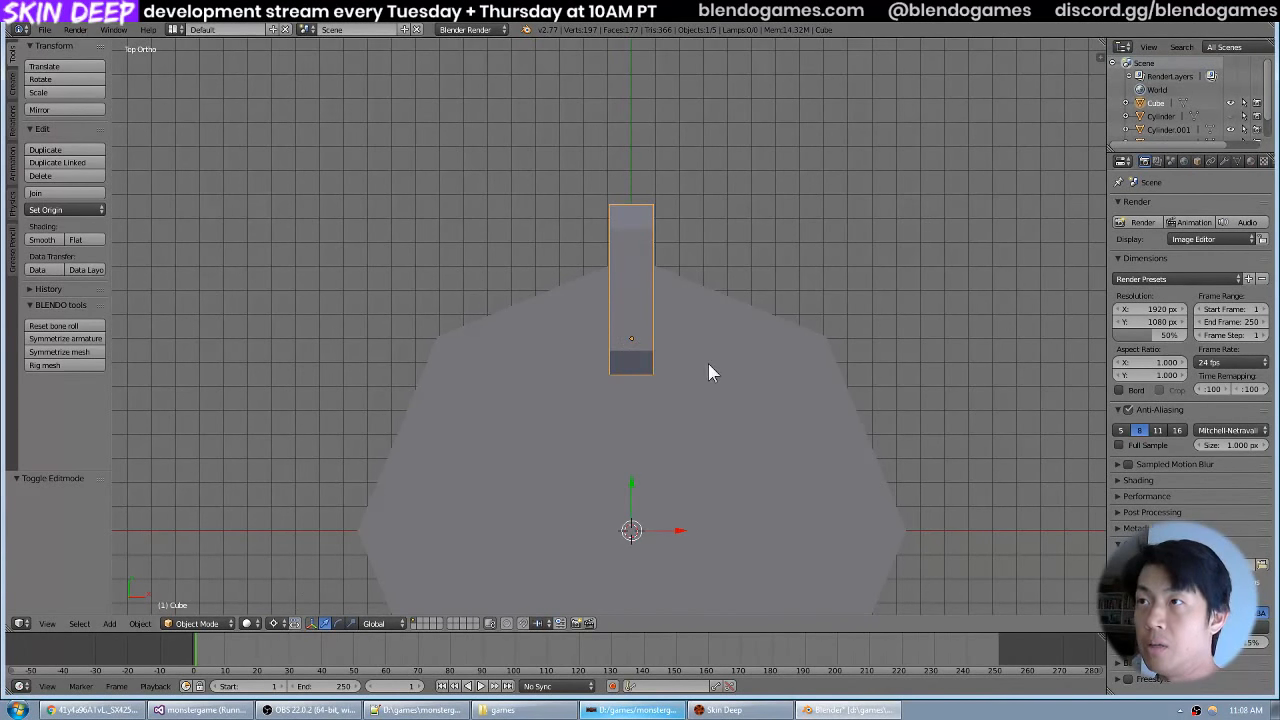
{"action": "key", "text": "shift+d"}
{"action": "key", "text": "r"}
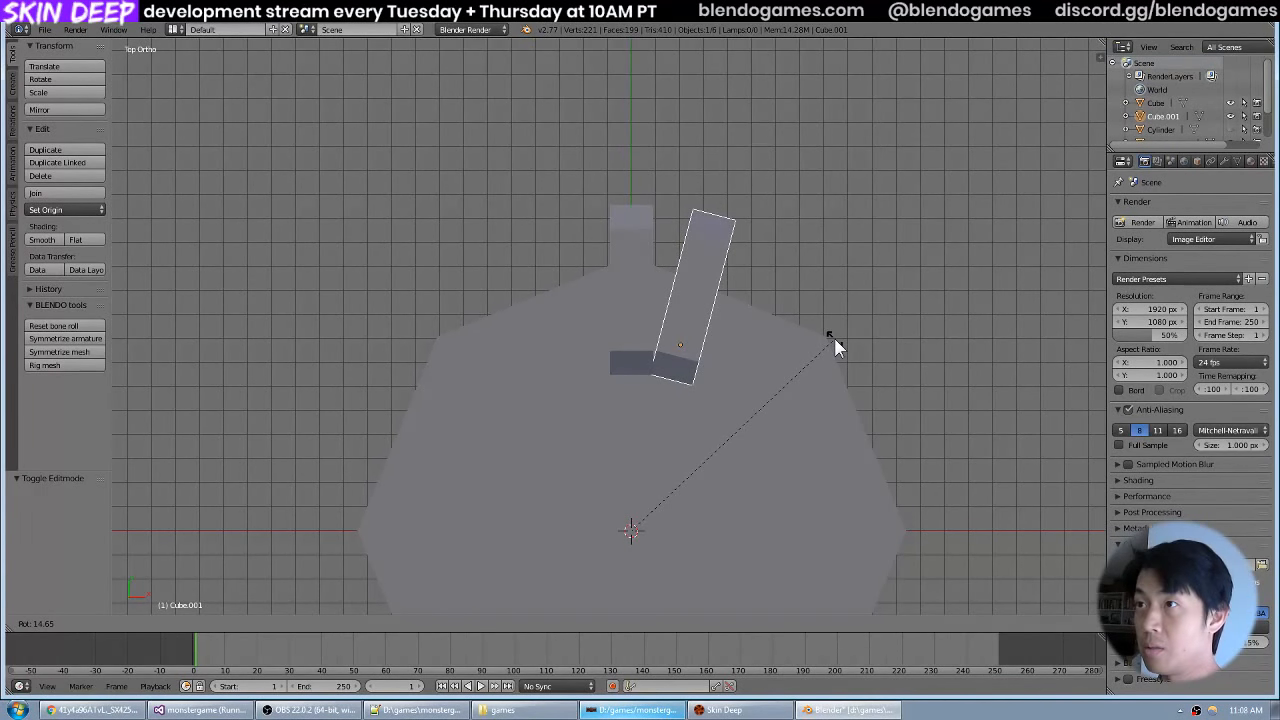
{"action": "type", "text": "45"}
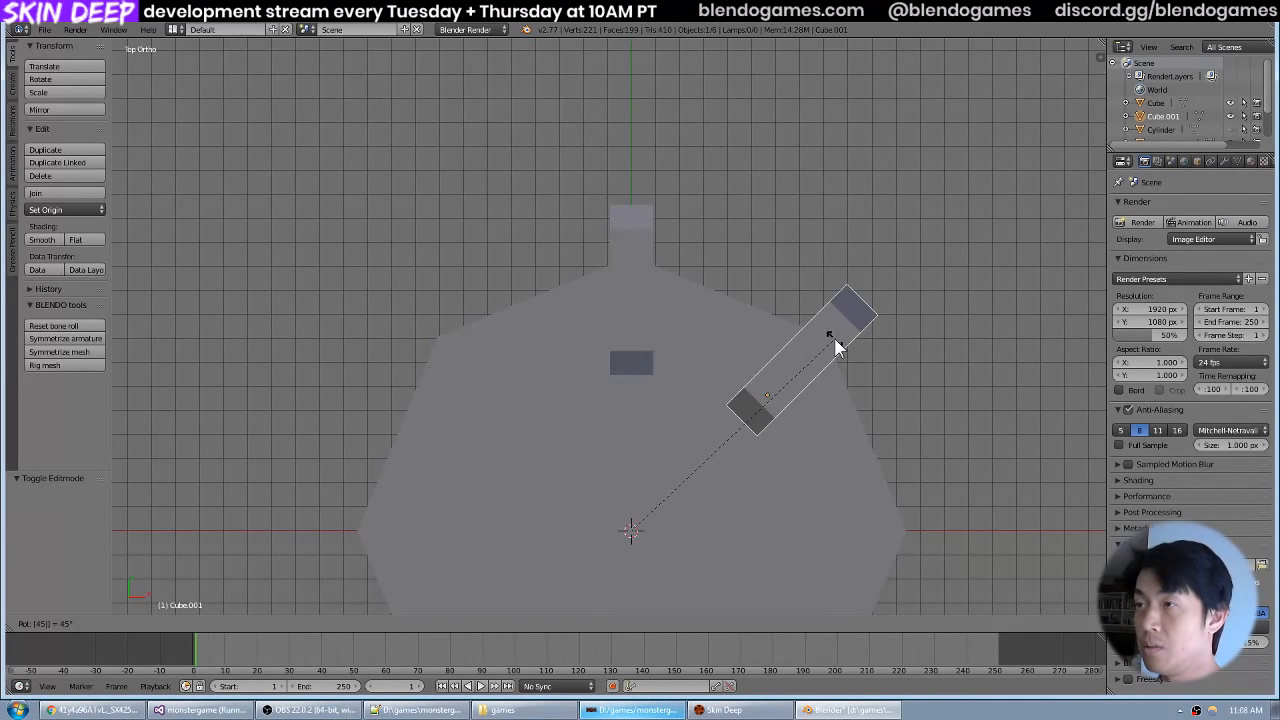
{"action": "key", "text": "Return"}
Join the two spokes into one object and open its mesh for editing.
{"action": "left_click_drag", "start_coordinate": [773, 342], "coordinate": [707, 281]}
{"action": "scroll", "coordinate": [707, 281], "scroll_direction": "up", "scroll_amount": 2}
{"action": "right_click", "coordinate": [638, 281]}
{"action": "right_click", "coordinate": [725, 190], "text": "shift"}
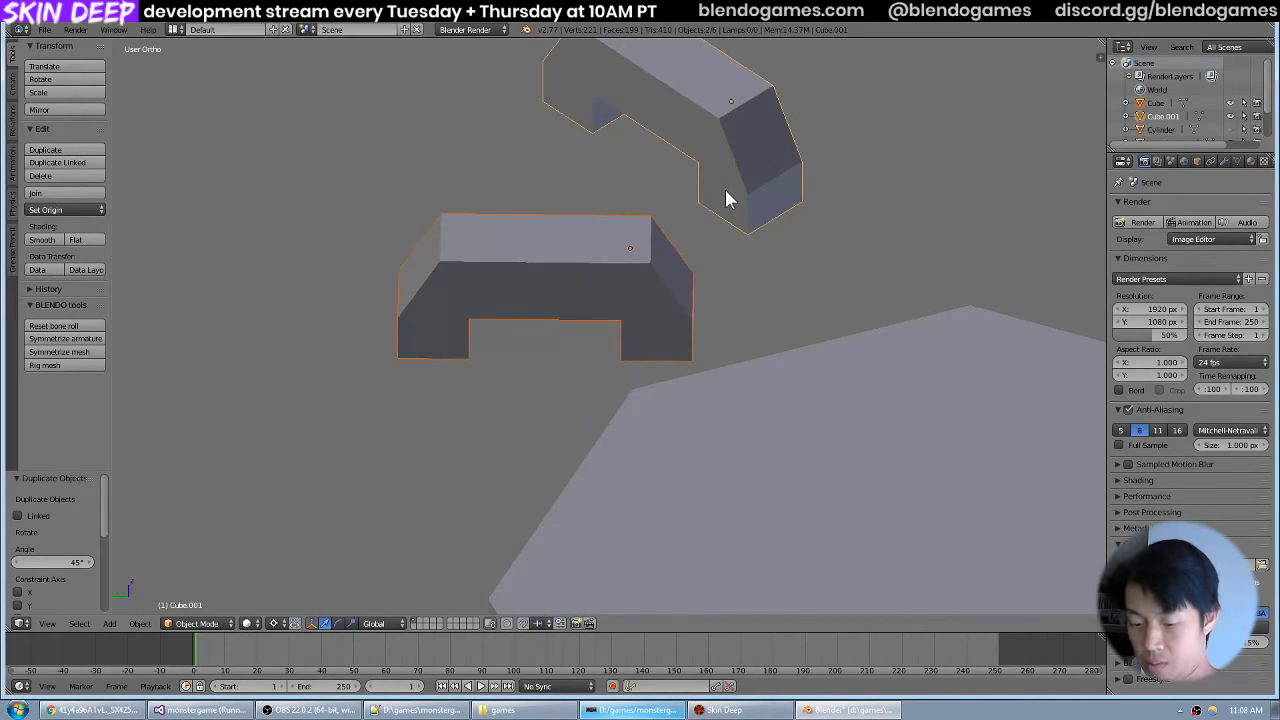
{"action": "key", "text": "ctrl+j"}
{"action": "key", "text": "Tab"}
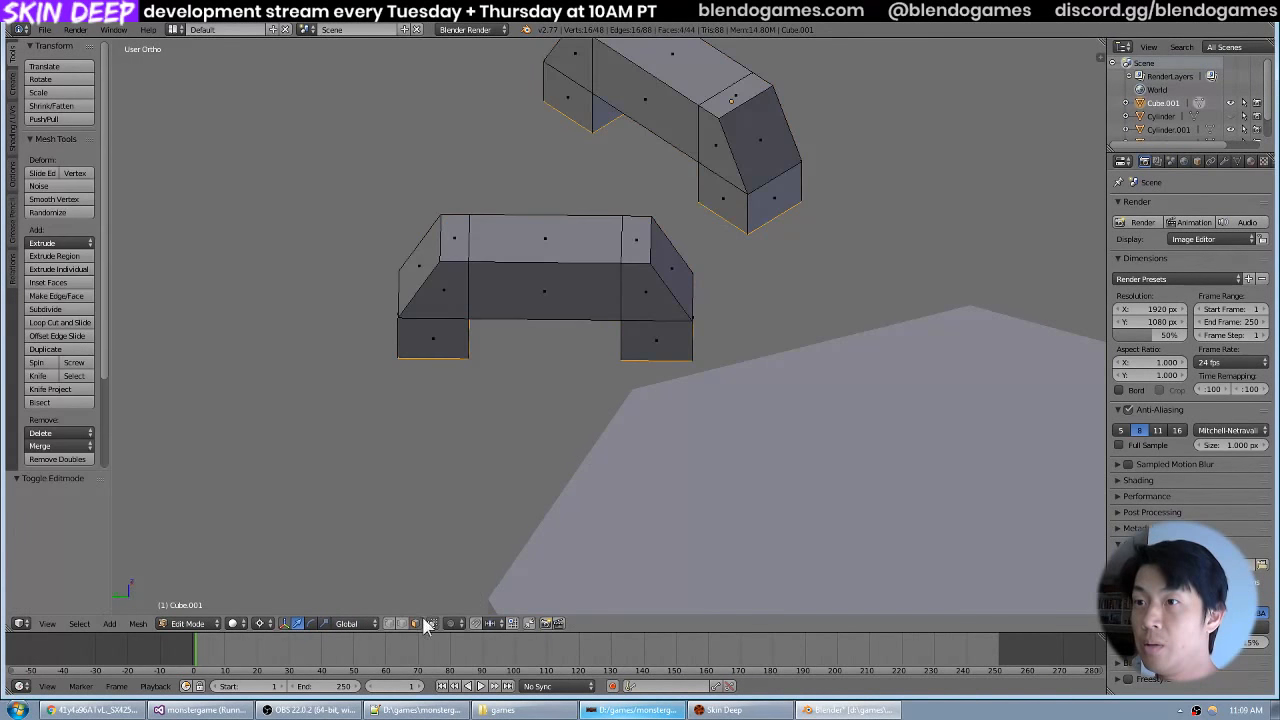
Delete the two side faces of the inner legs that face each other across the gap between the spokes.
{"action": "left_click_drag", "start_coordinate": [455, 548], "coordinate": [606, 328]}
{"action": "right_click", "coordinate": [518, 346]}
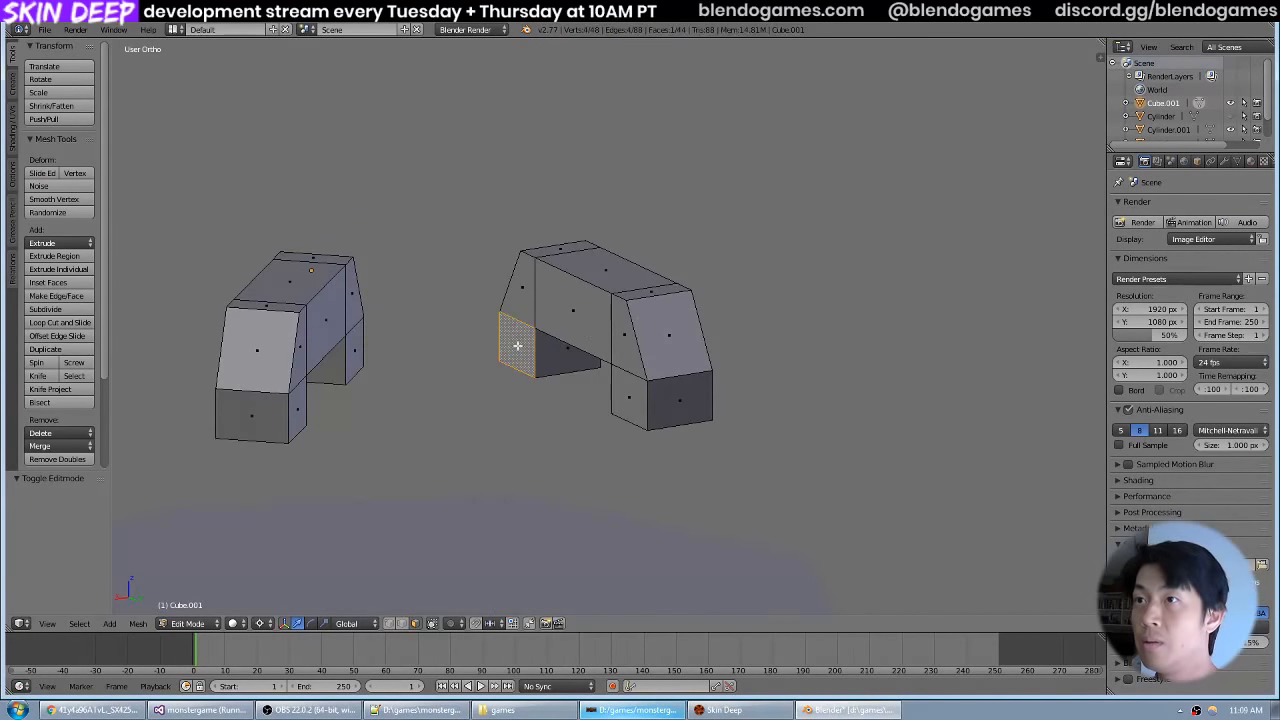
{"action": "right_click", "coordinate": [365, 353], "text": "shift"}
{"action": "key", "text": "x"}
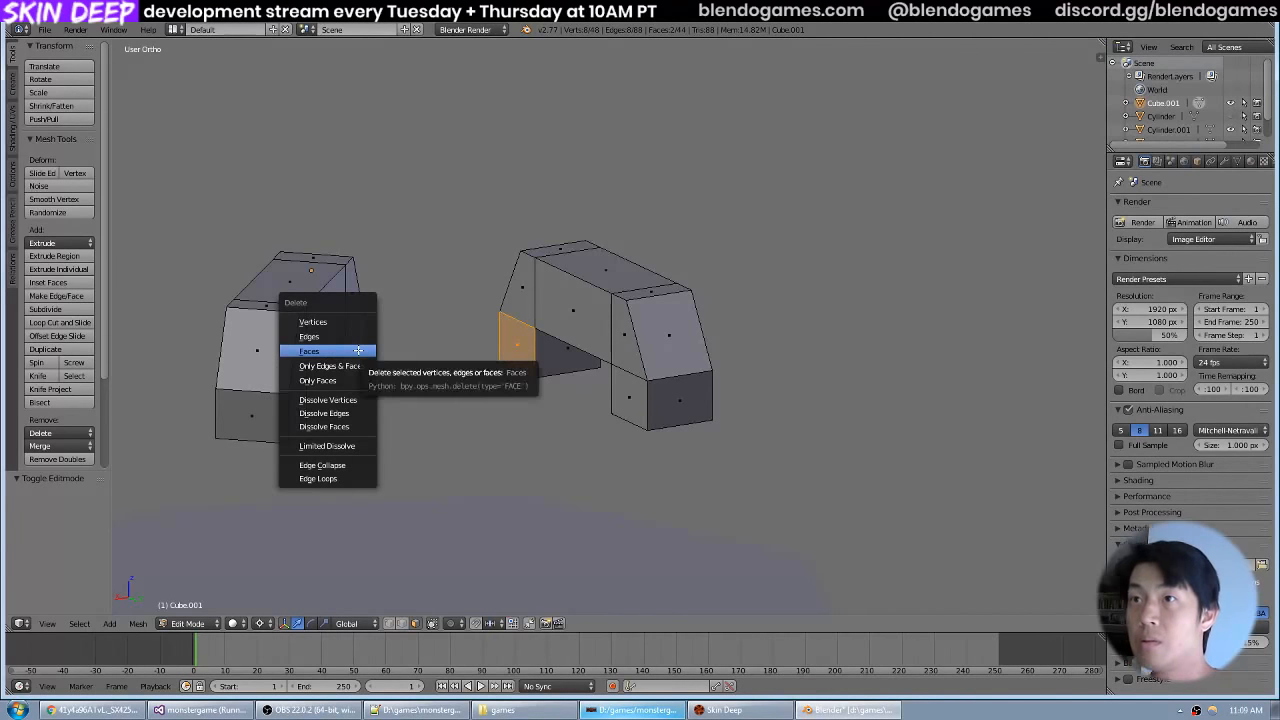
{"action": "left_click", "coordinate": [358, 351]}
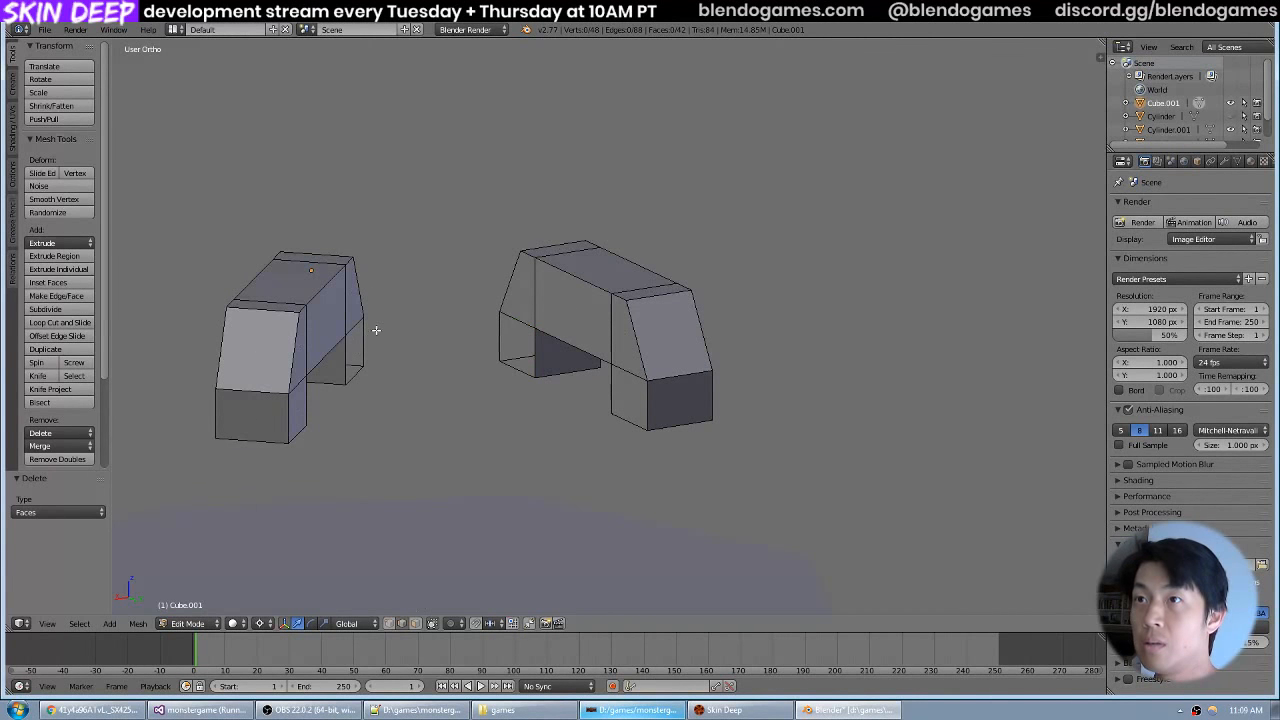
Bridge the open sides of the two inner legs with faces between matching edges to form a connecting segment.
{"action": "right_click", "coordinate": [497, 337], "text": "shift"}
{"action": "key", "text": "f"}
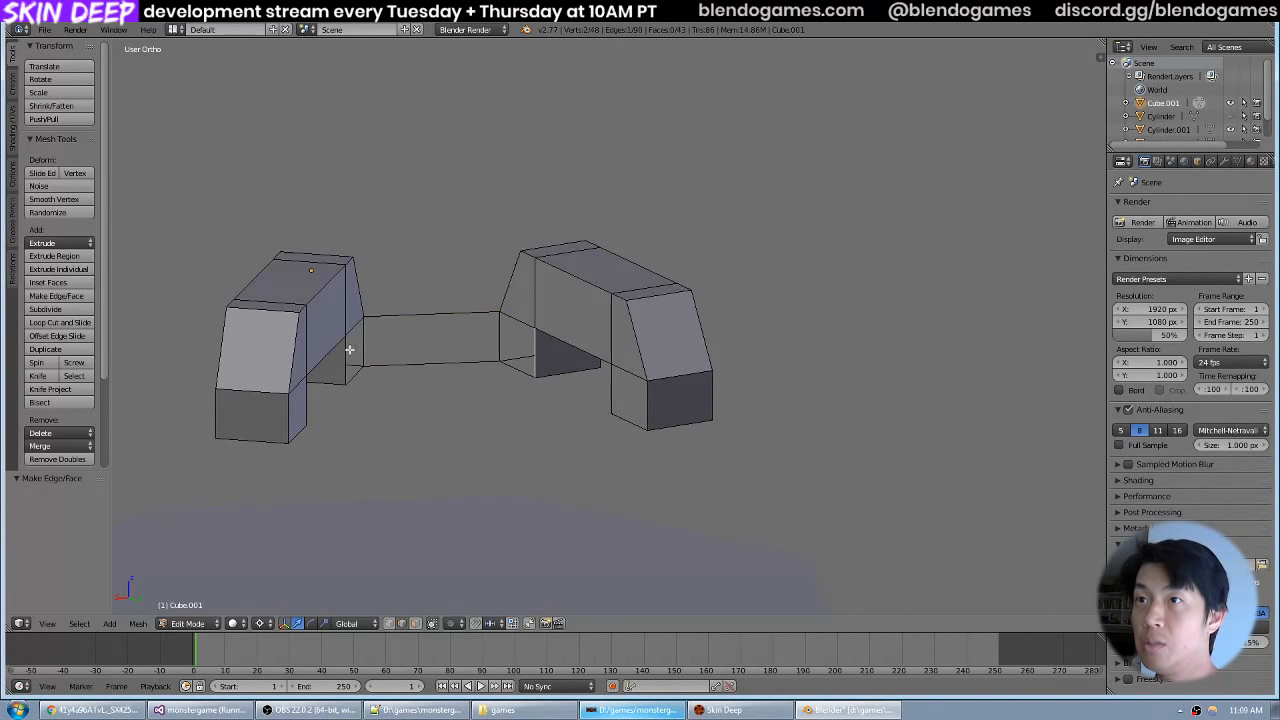
{"action": "right_click", "coordinate": [359, 318]}
{"action": "right_click", "coordinate": [511, 317], "text": "shift"}
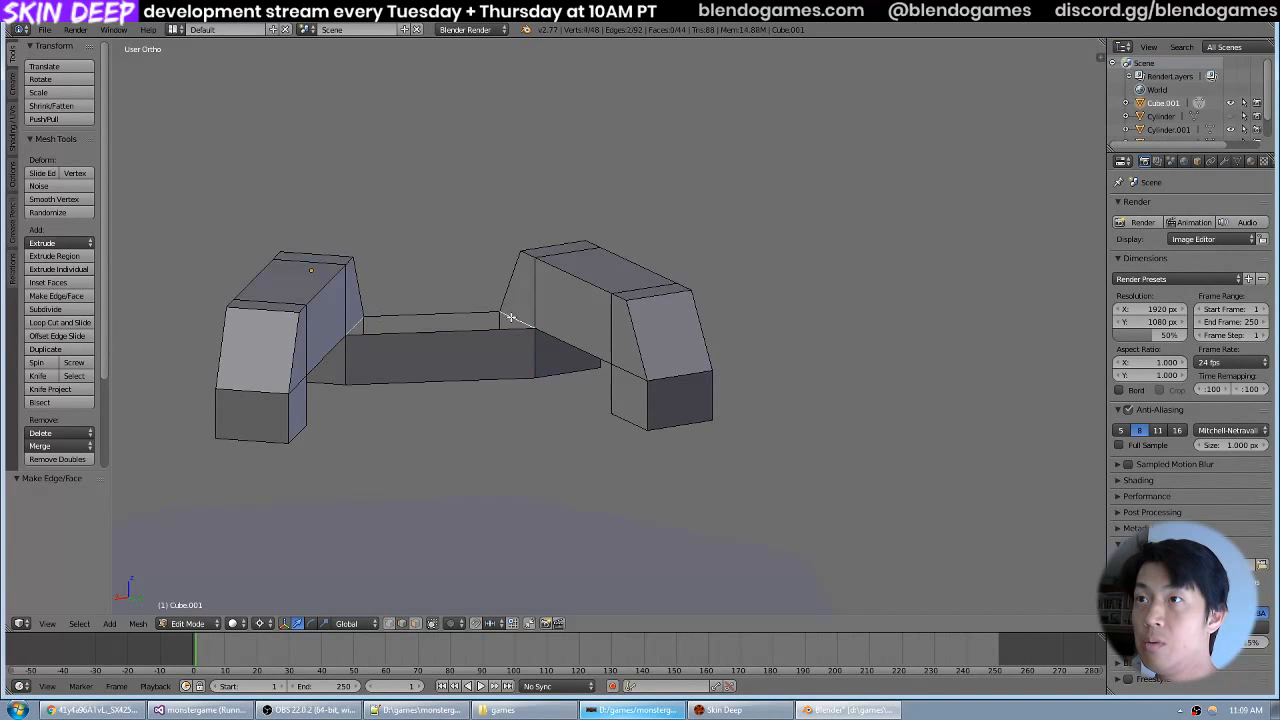
{"action": "key", "text": "f"}
{"action": "left_click_drag", "start_coordinate": [566, 388], "coordinate": [551, 290]}
{"action": "right_click", "coordinate": [352, 374]}
{"action": "right_click", "coordinate": [529, 370], "text": "shift"}
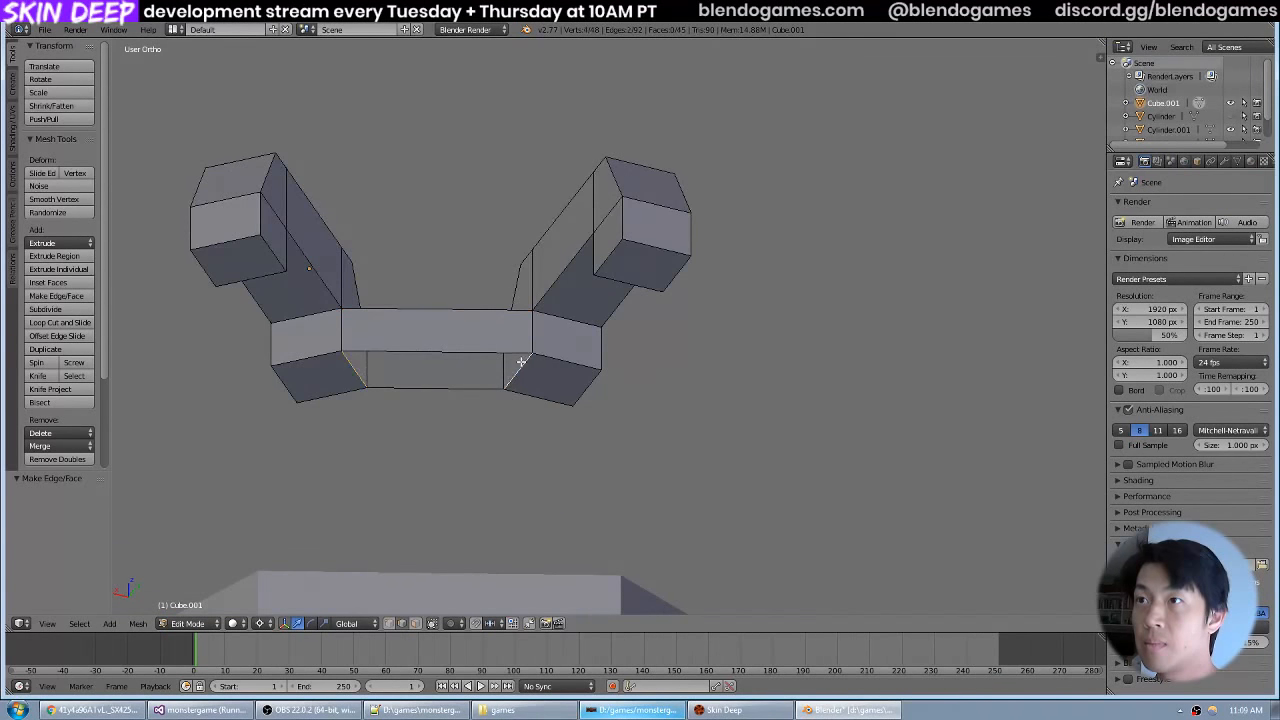
{"action": "key", "text": "f"}
Leave mesh editing and examine the connected spokes from above and at an angle against the valve wheel photo.
{"action": "scroll", "coordinate": [584, 331], "scroll_direction": "down", "scroll_amount": 4}
{"action": "left_click_drag", "start_coordinate": [584, 331], "coordinate": [666, 377]}
{"action": "key", "text": "Tab"}
{"action": "key", "text": "a"}
{"action": "key", "text": "KP_7"}
{"action": "scroll", "coordinate": [670, 385], "scroll_direction": "down", "scroll_amount": 3}
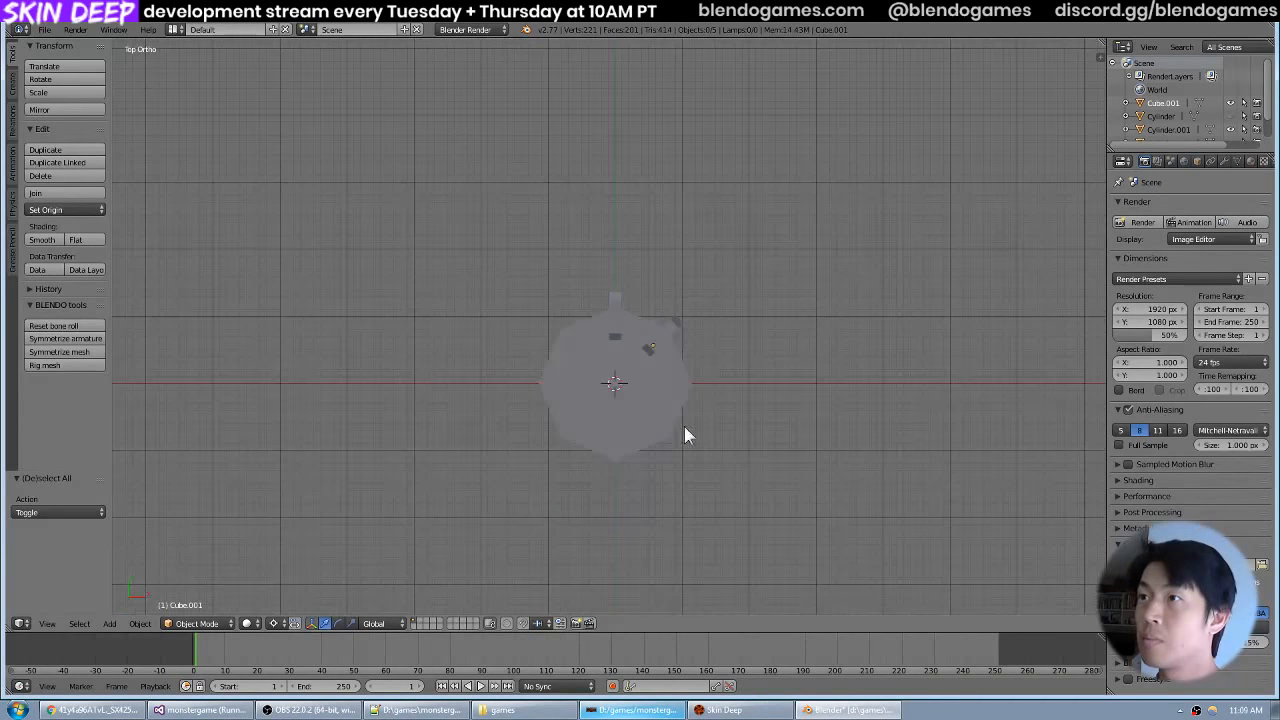
{"action": "left_click_drag", "start_coordinate": [684, 426], "coordinate": [680, 337]}
{"action": "scroll", "coordinate": [680, 336], "scroll_direction": "up", "scroll_amount": 4}
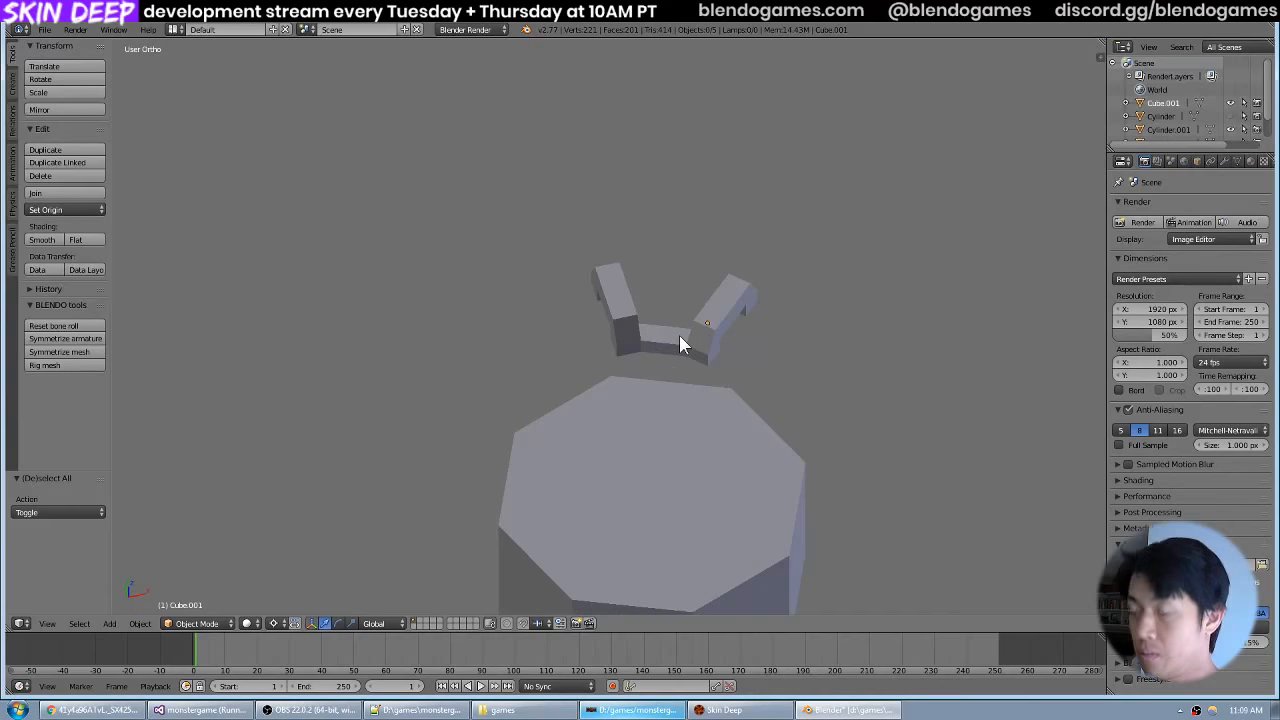
{"action": "key", "text": "KP_7"}
{"action": "key", "text": "alt+Tab"}
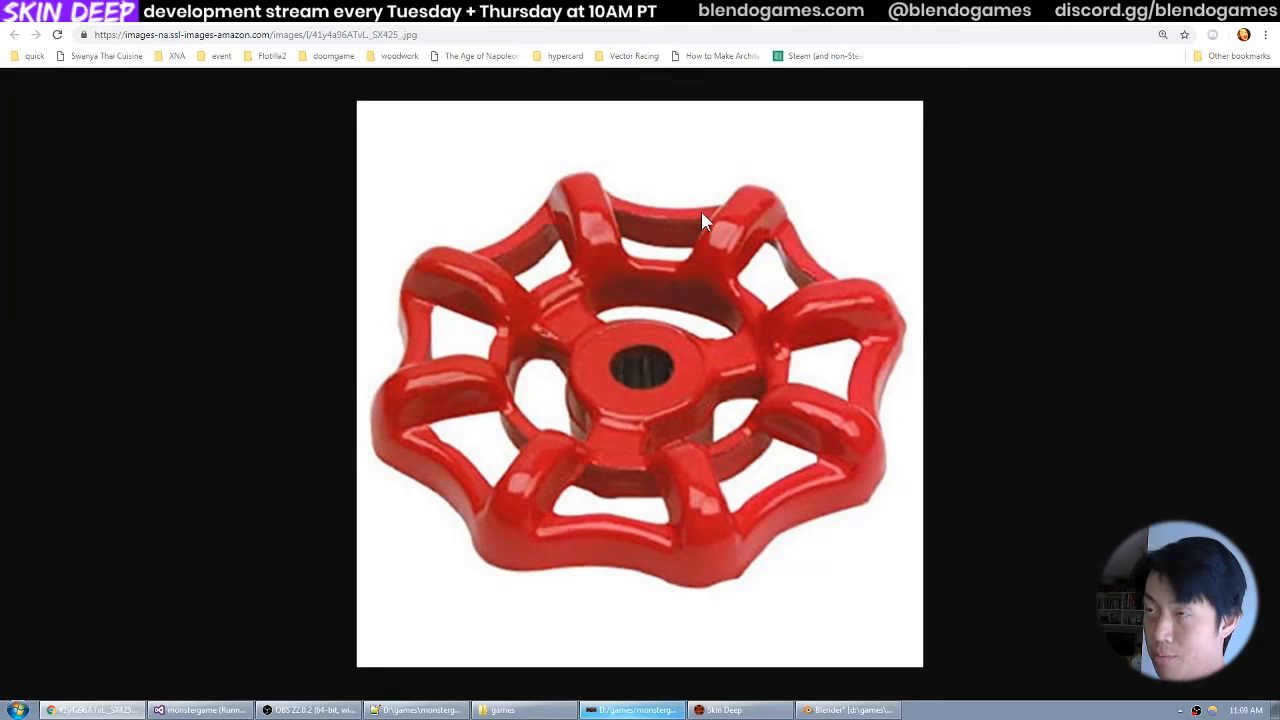
{"action": "key", "text": "alt+Tab"}
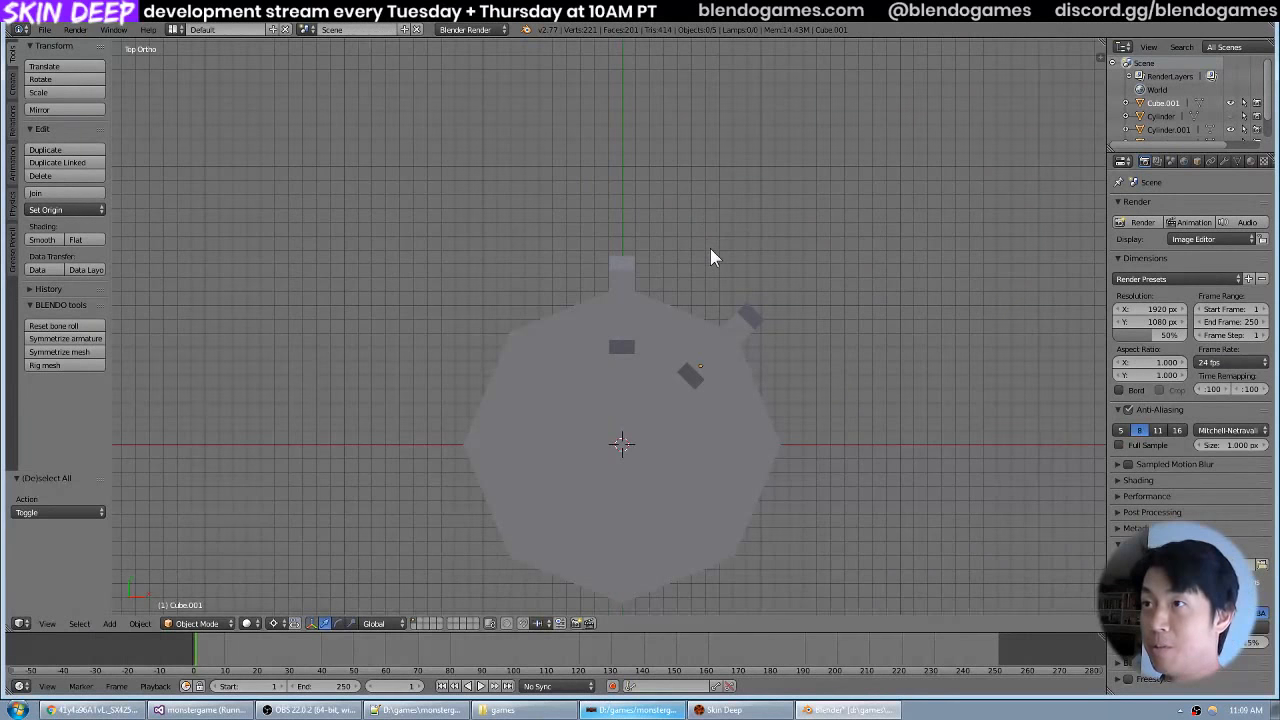
Show the top view in wireframe with all objects deselected.
{"action": "right_click", "coordinate": [627, 501]}
{"action": "key", "text": "z"}
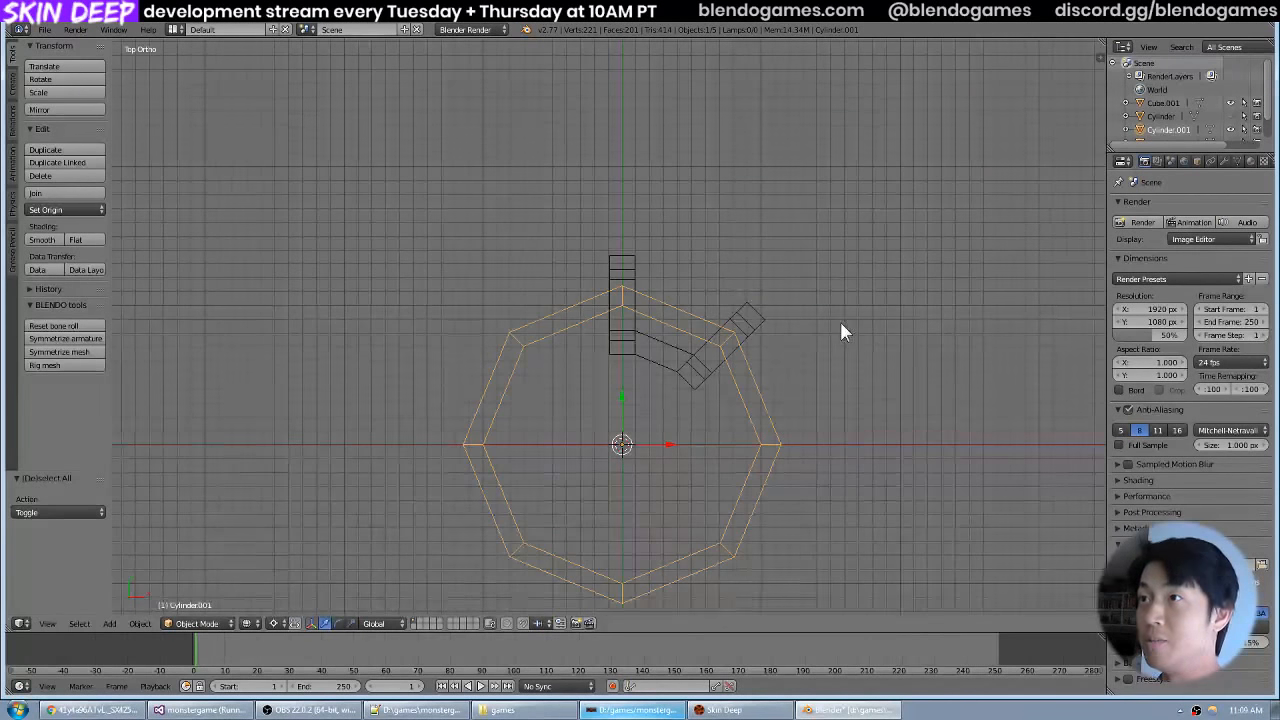
{"action": "key", "text": "a"}
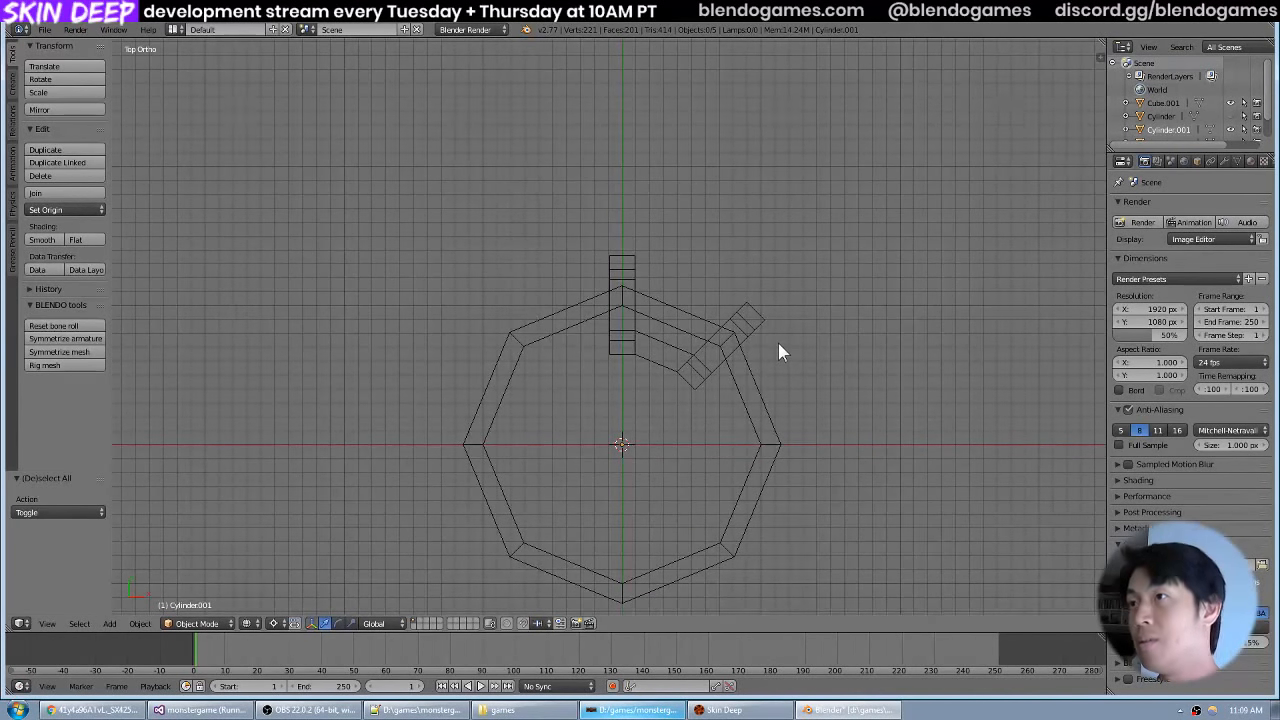
Add a cube at the origin and set its radius to 0.07.
{"action": "key", "text": "shift+a"}
{"action": "mouse_move", "coordinate": [781, 346]}
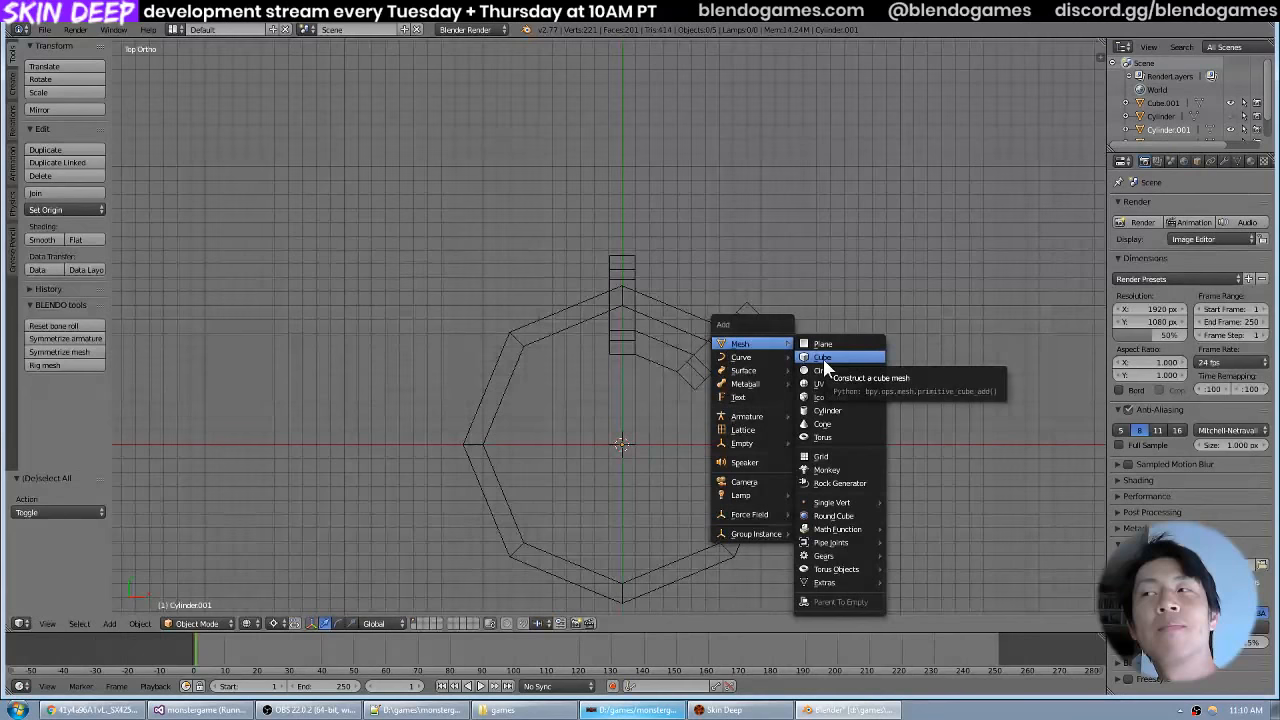
{"action": "left_click", "coordinate": [823, 360]}
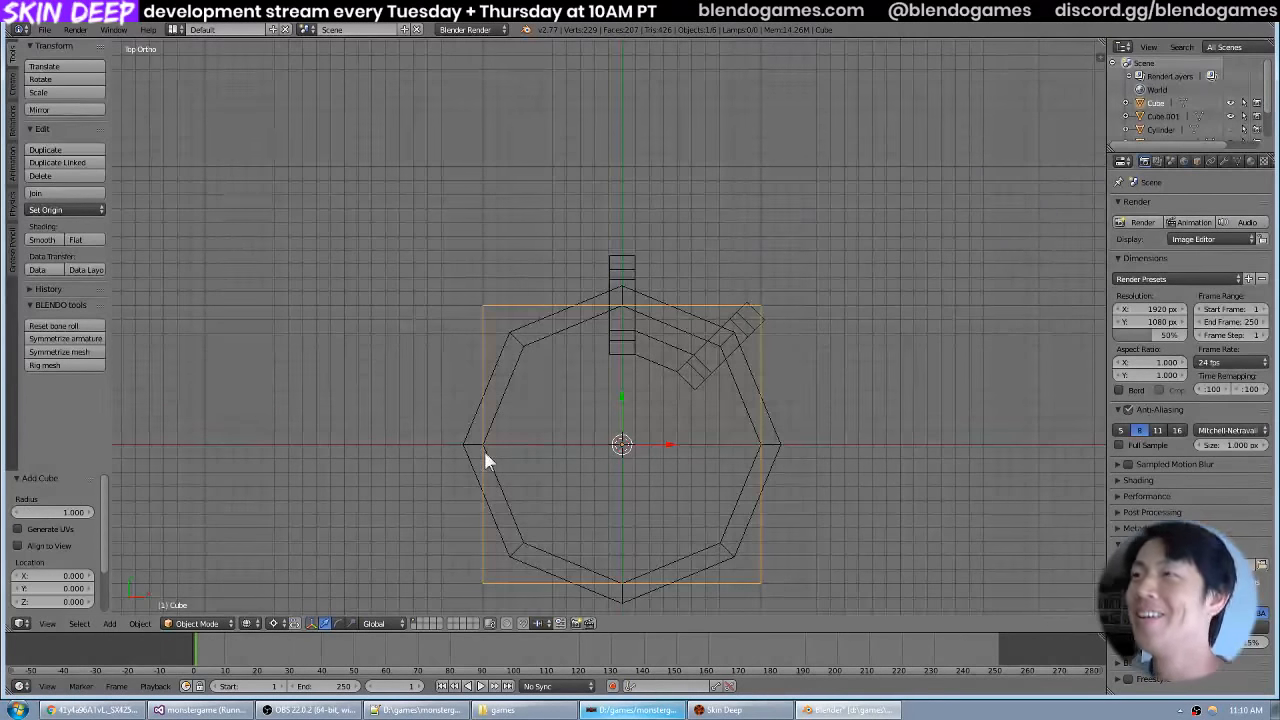
{"action": "left_click", "coordinate": [45, 513]}
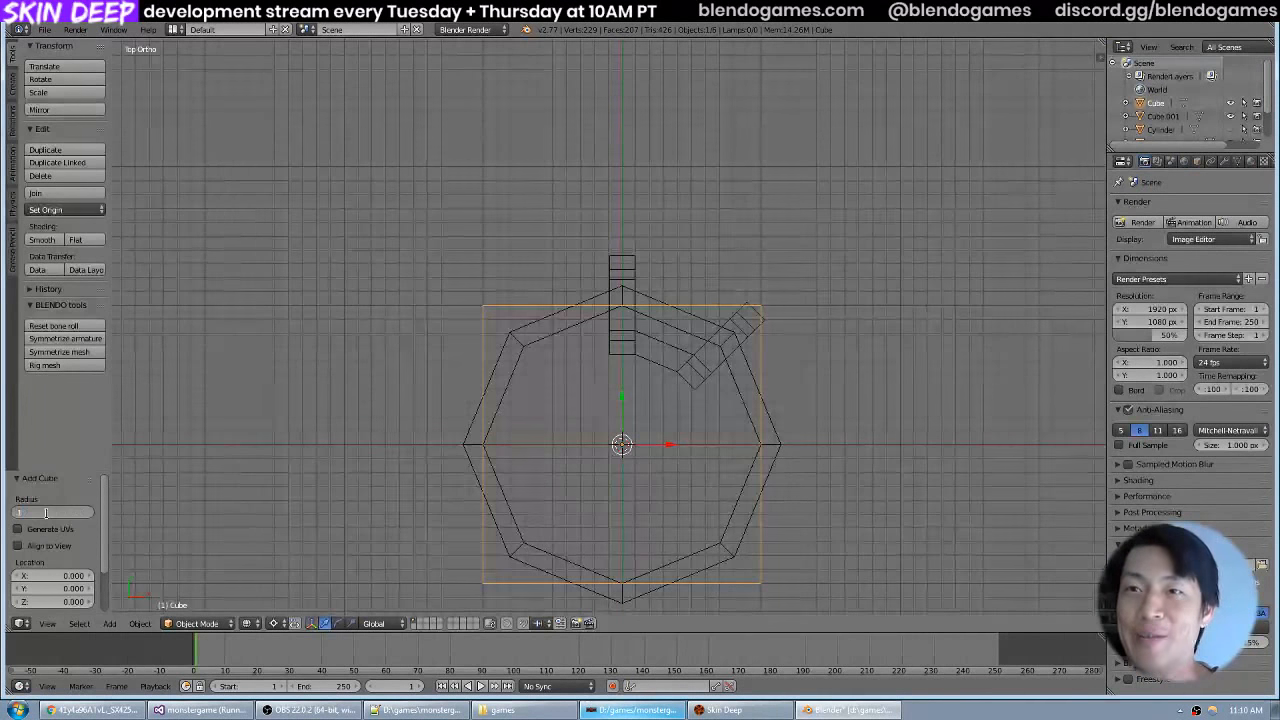
{"action": "type", "text": "0.1"}
{"action": "key", "text": "Return"}
{"action": "left_click", "coordinate": [47, 513]}
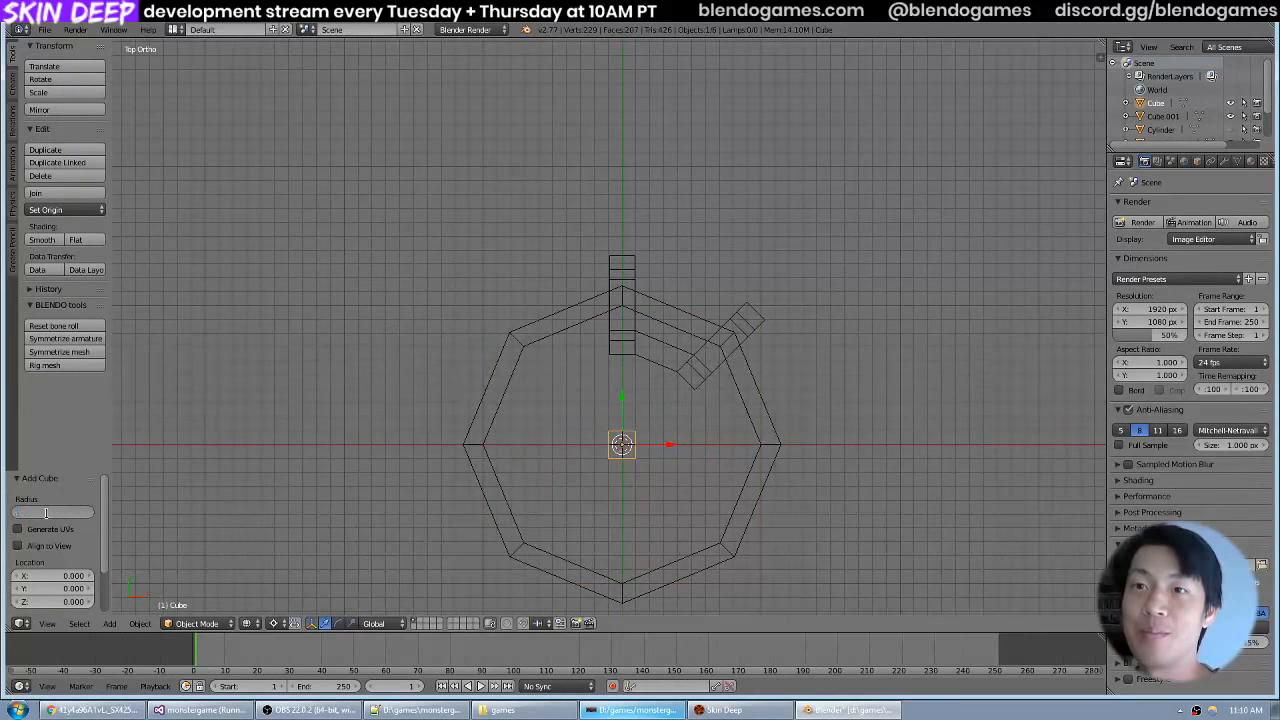
{"action": "type", "text": ".07"}
{"action": "key", "text": "Return"}
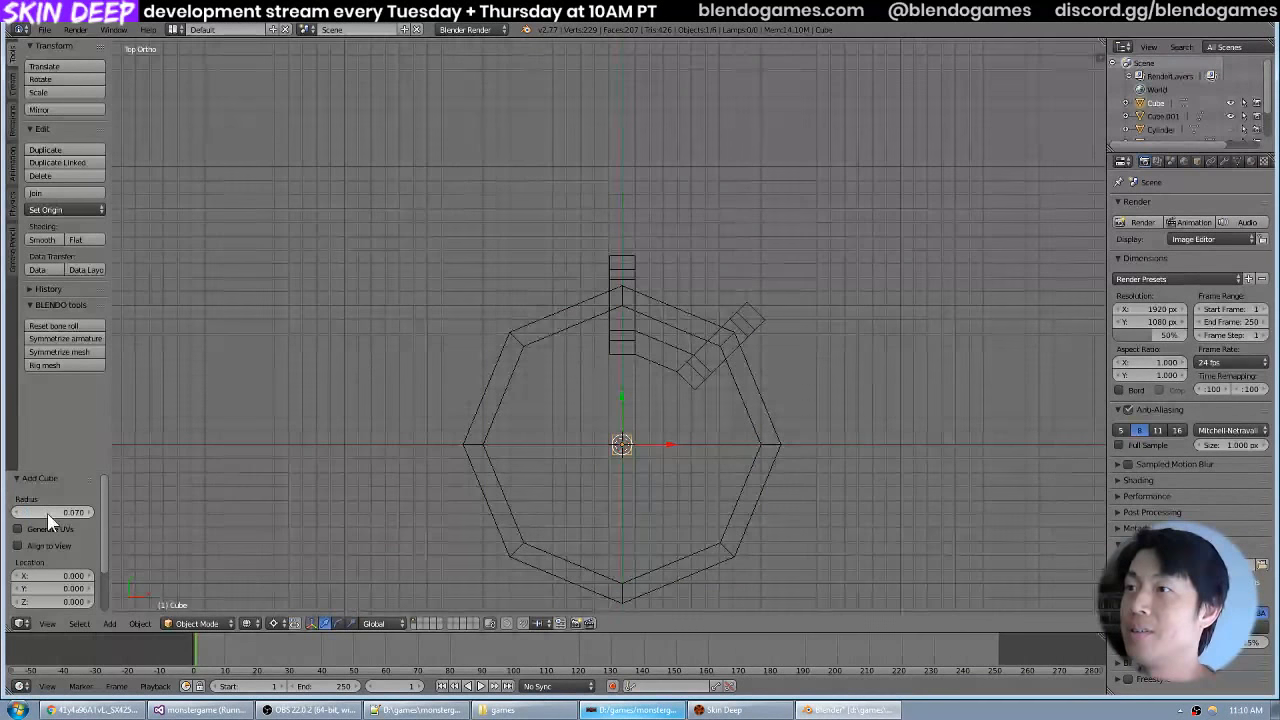
Check the valve wheel photo, then set the new cube's radius to 0.06.
{"action": "key", "text": "alt+Tab"}
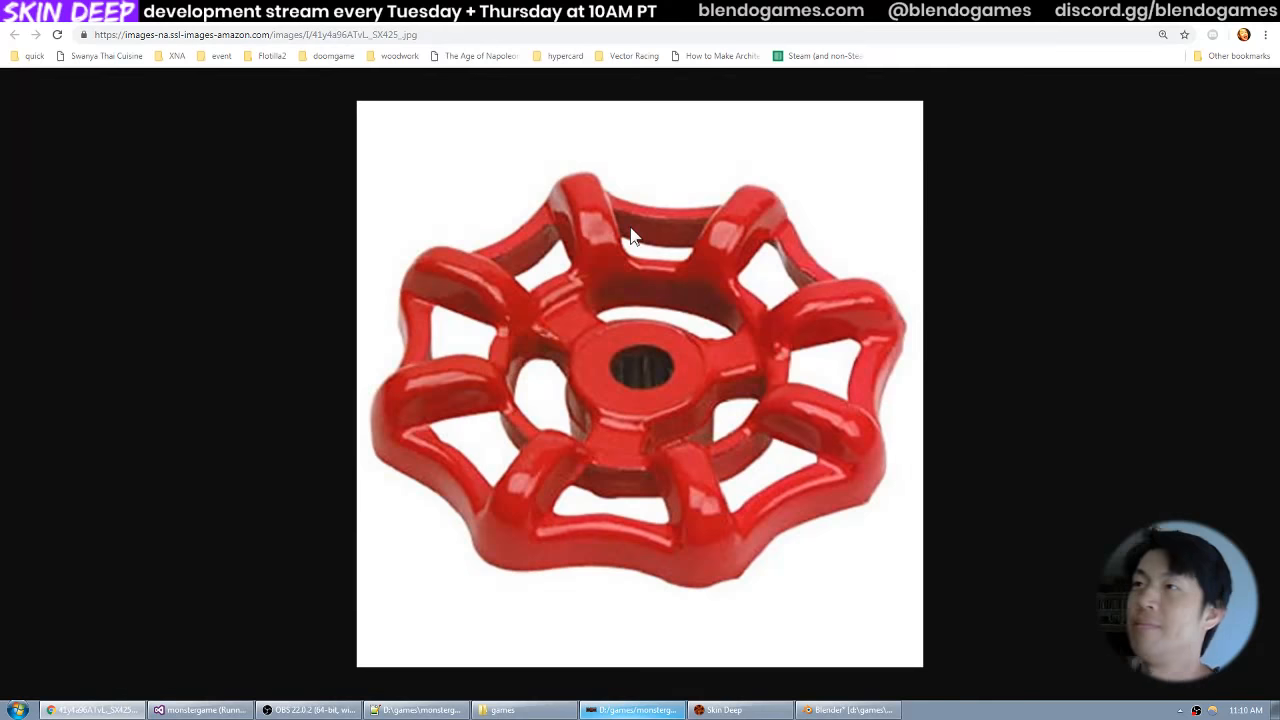
{"action": "key", "text": "alt+Tab"}
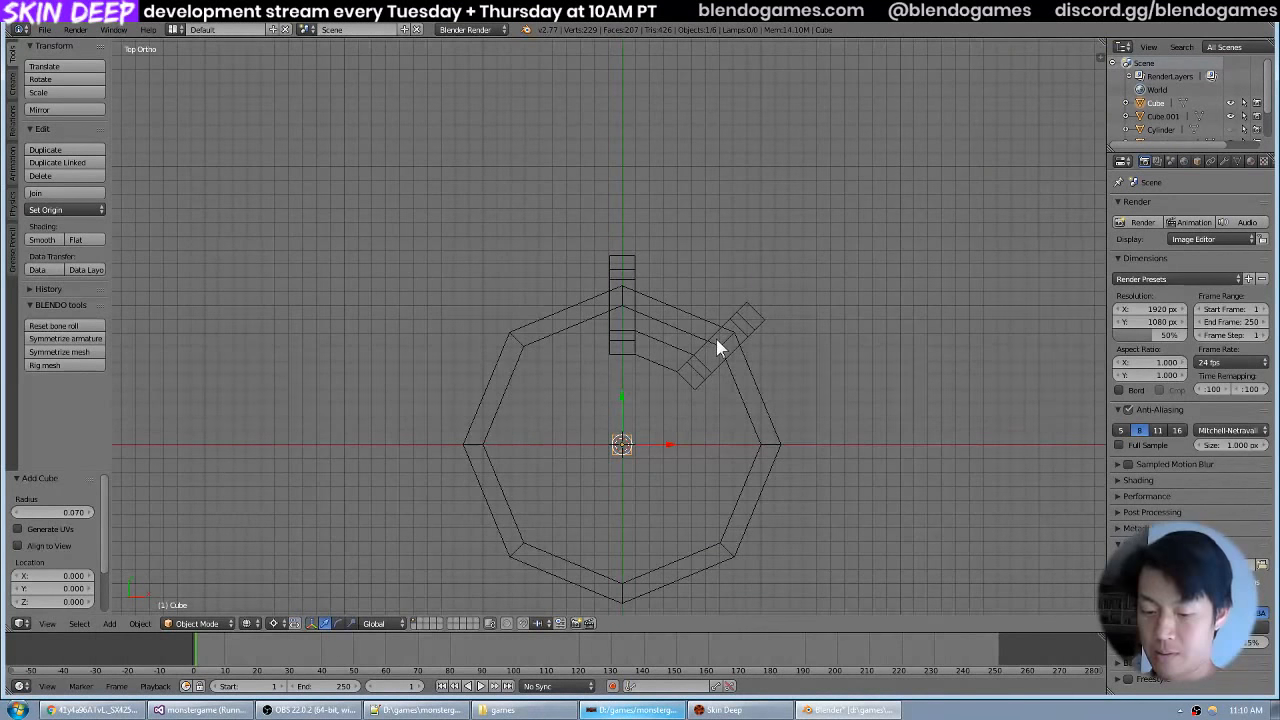
{"action": "left_click", "coordinate": [67, 512]}
{"action": "type", "text": "0.08"}
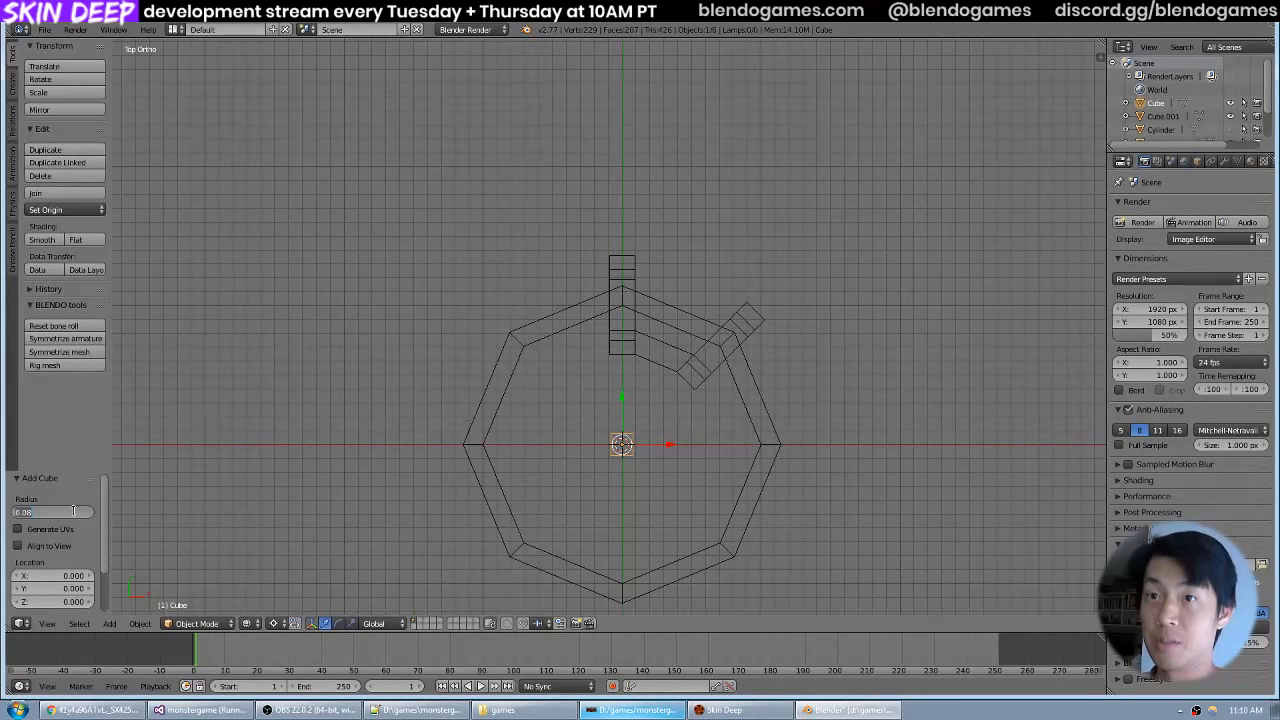
{"action": "key", "text": "Return"}
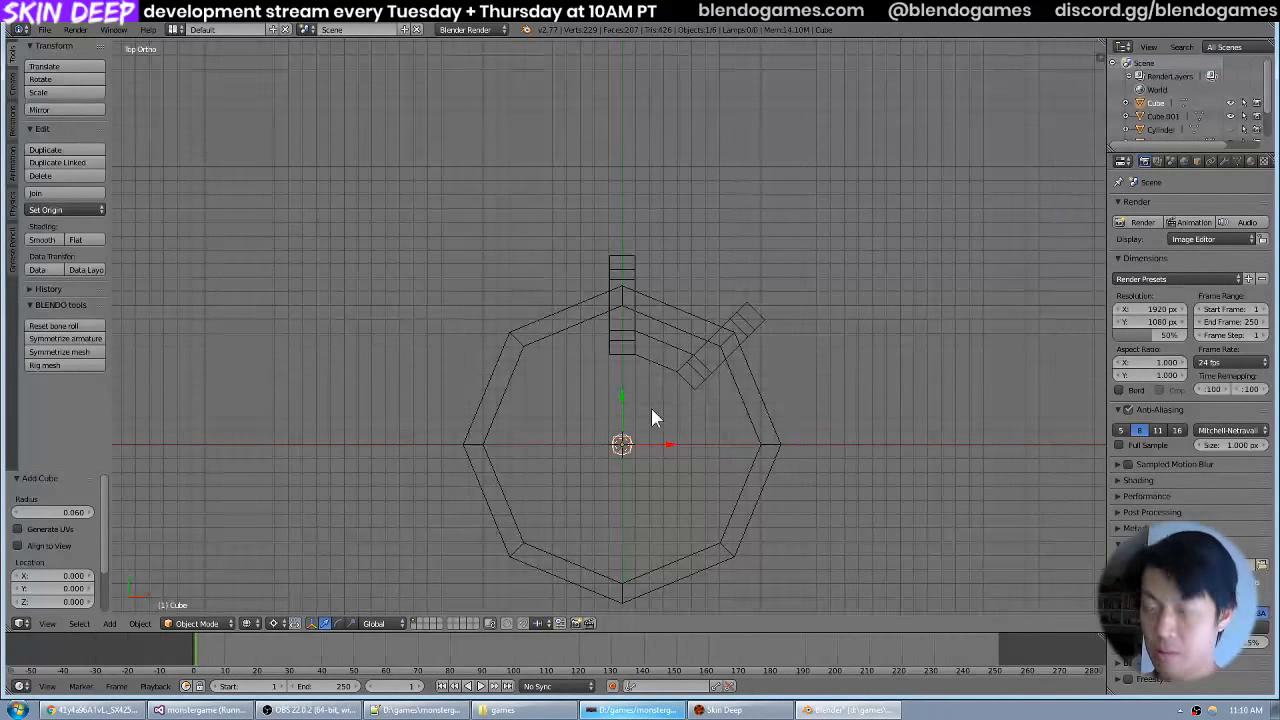
Scale the cube by 3 along the X axis to stretch it into a short bar.
{"action": "key", "text": "s"}
{"action": "key", "text": "x"}
{"action": "key", "text": "4"}
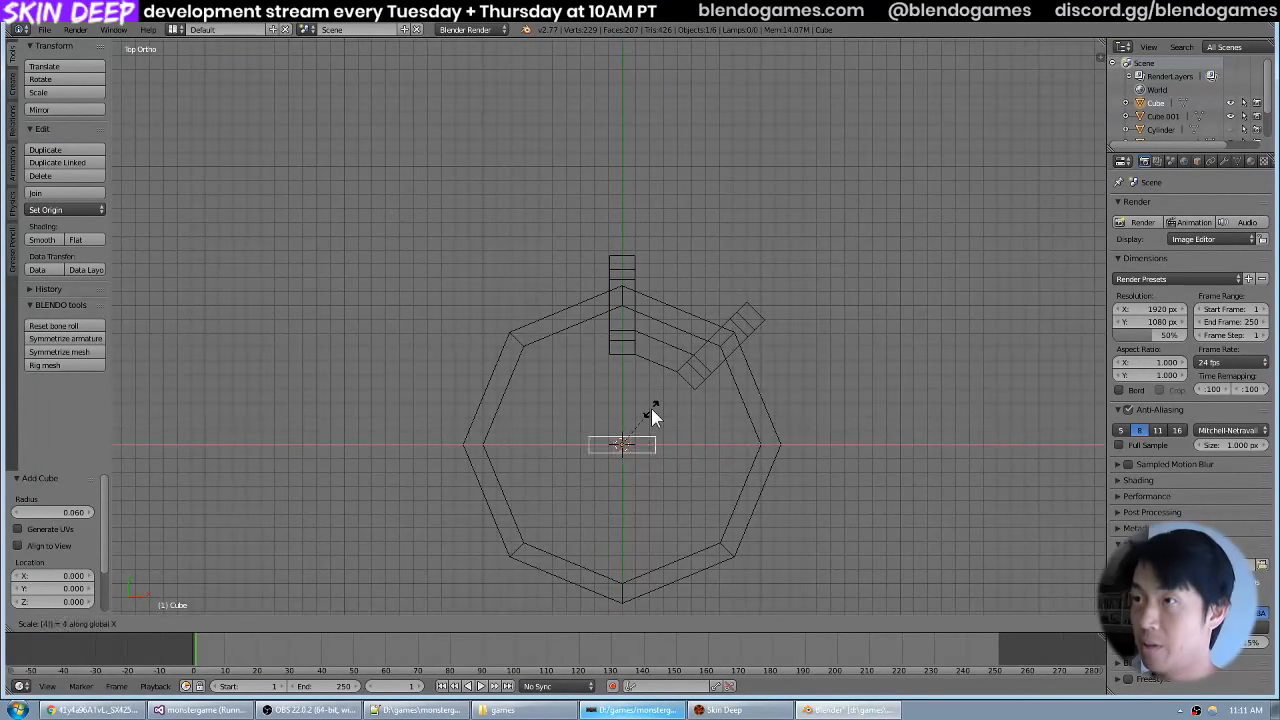
{"action": "key", "text": "BackSpace"}
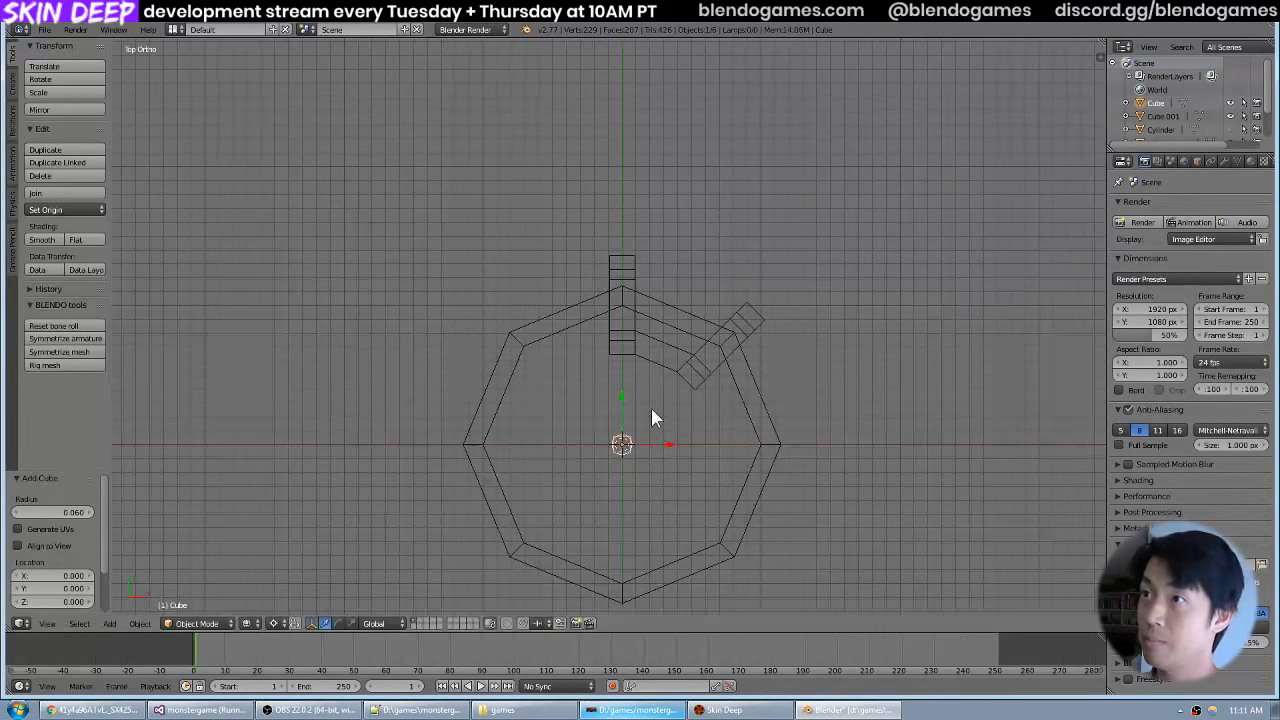
{"action": "key", "text": "y"}
{"action": "key", "text": "3"}
{"action": "key", "text": "BackSpace"}
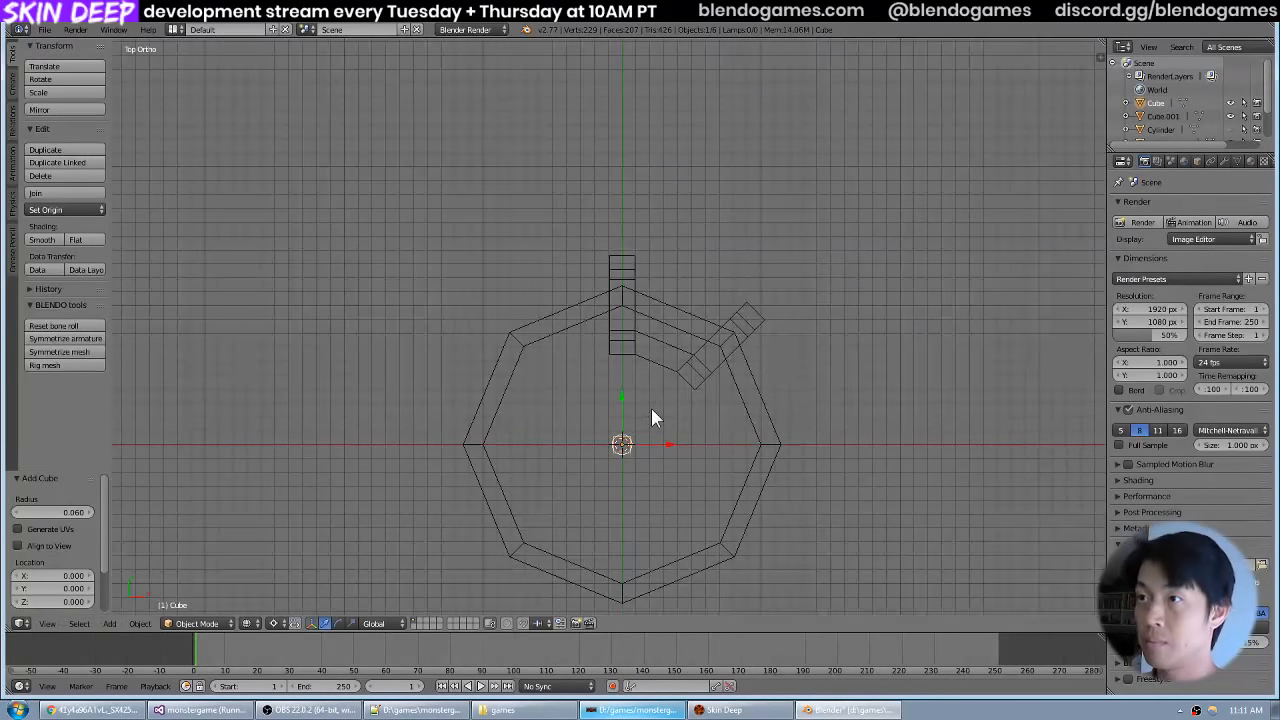
{"action": "key", "text": "x"}
{"action": "key", "text": "3"}
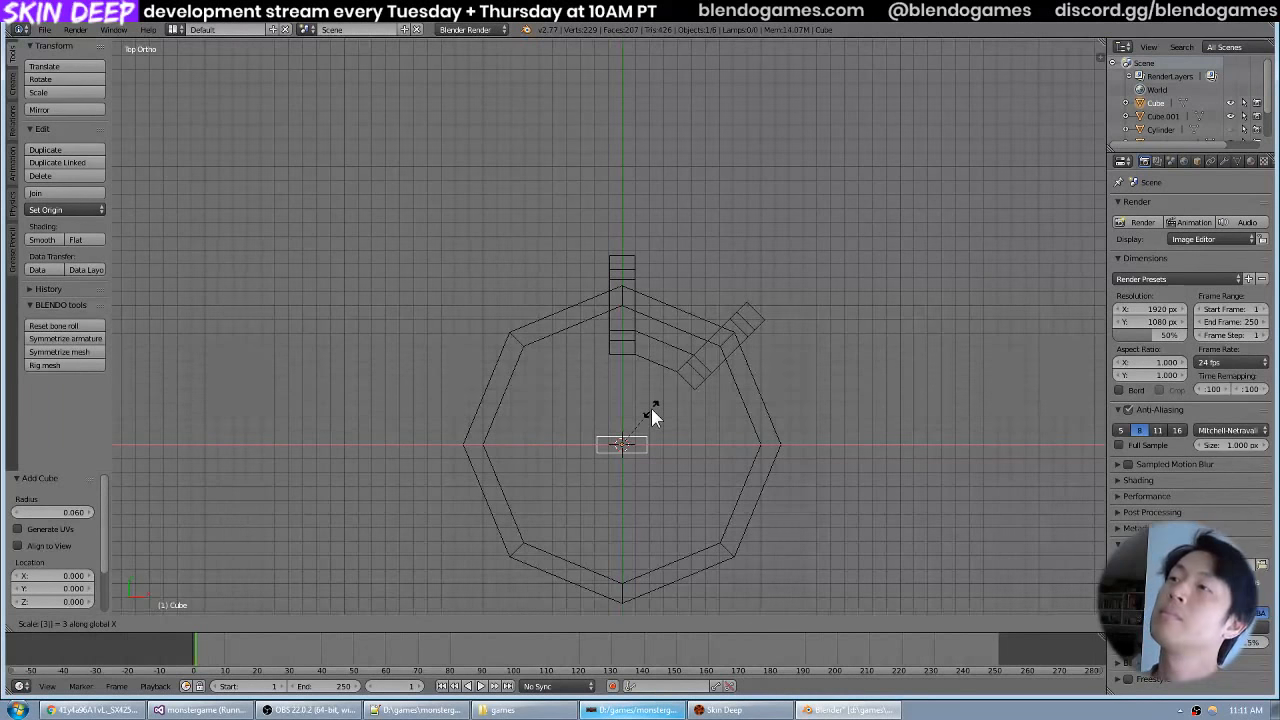
{"action": "key", "text": "Return"}
{"action": "type", "text": "45"}
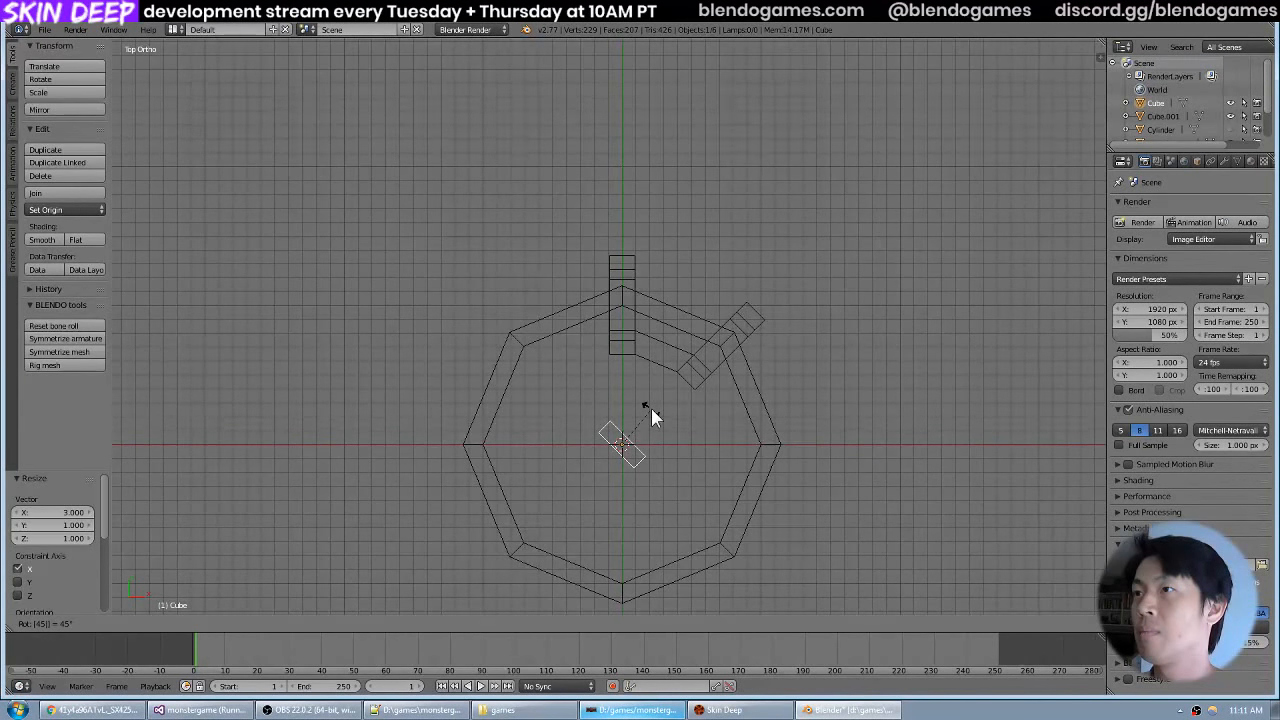
{"action": "key", "text": "Escape"}
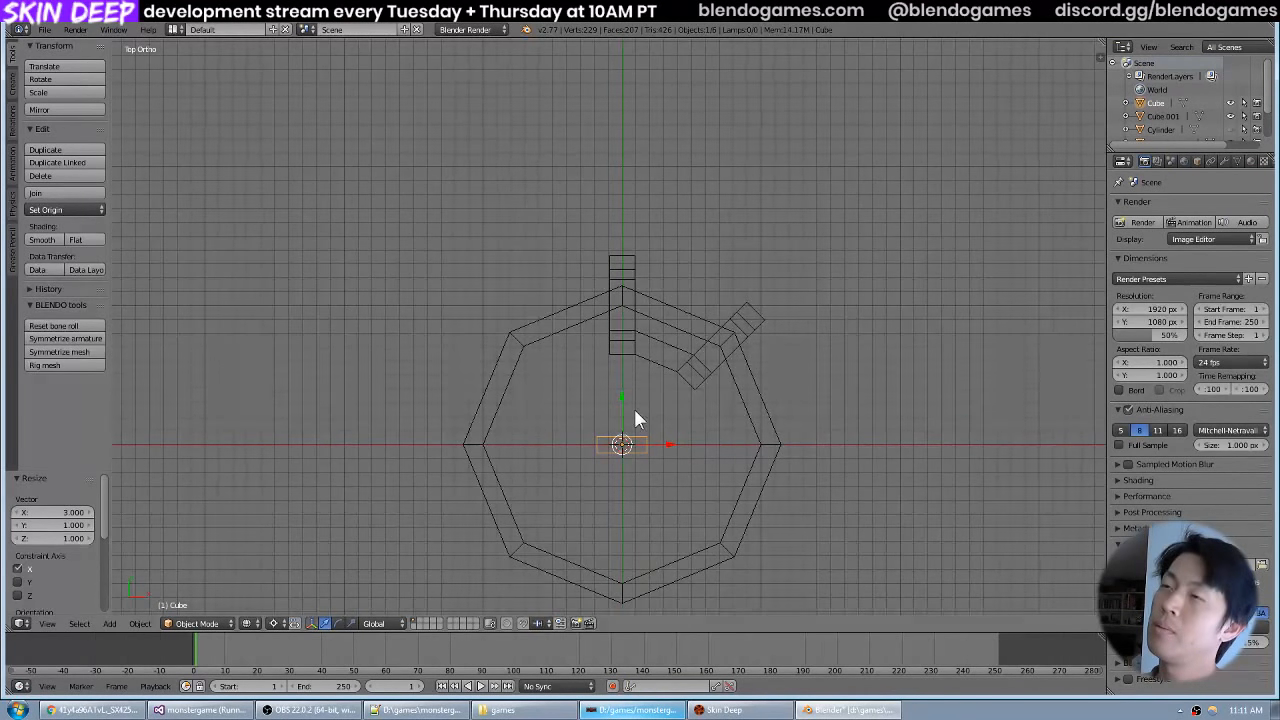
{"action": "type", "text": "r"}
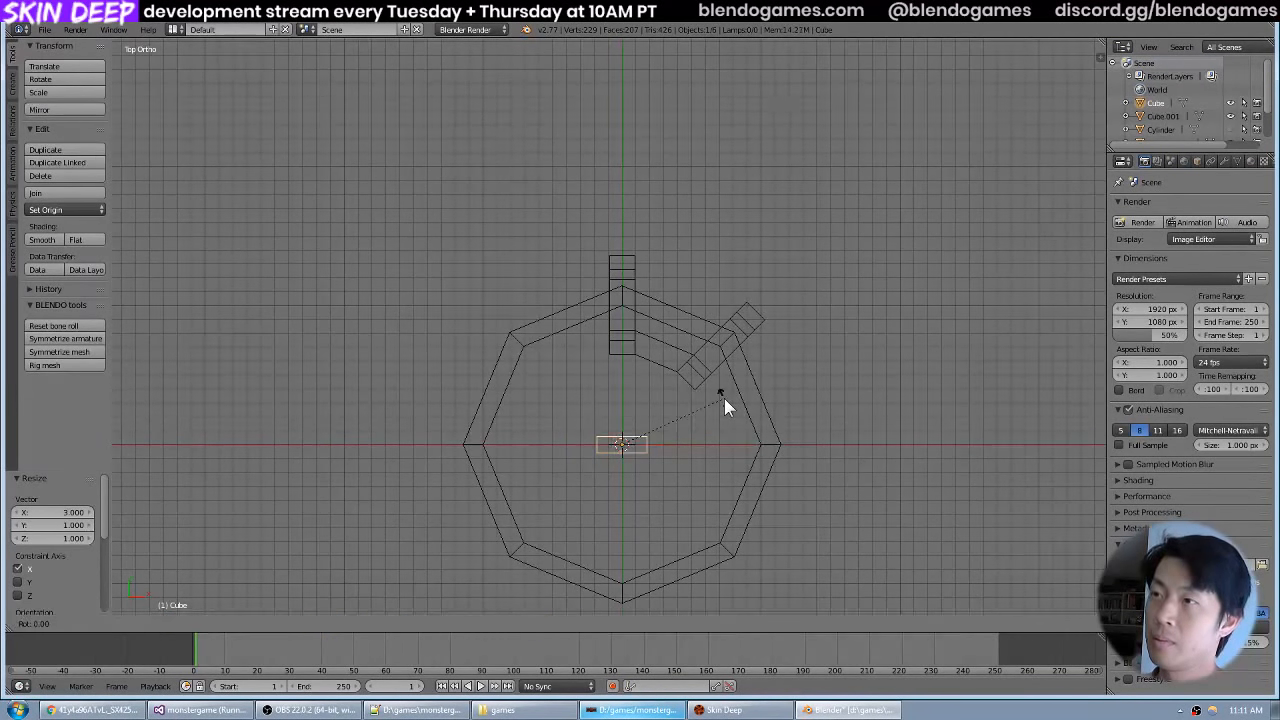
{"action": "type", "text": "33.3"}
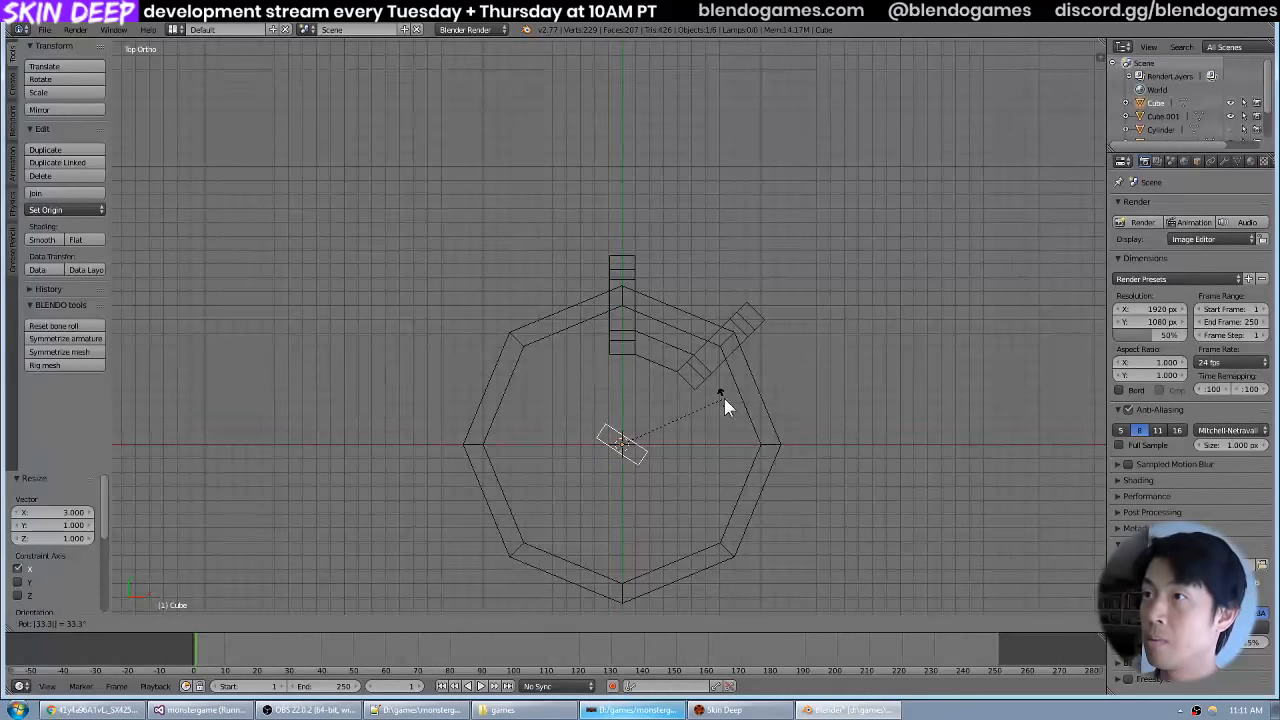
{"action": "key", "text": "Escape"}
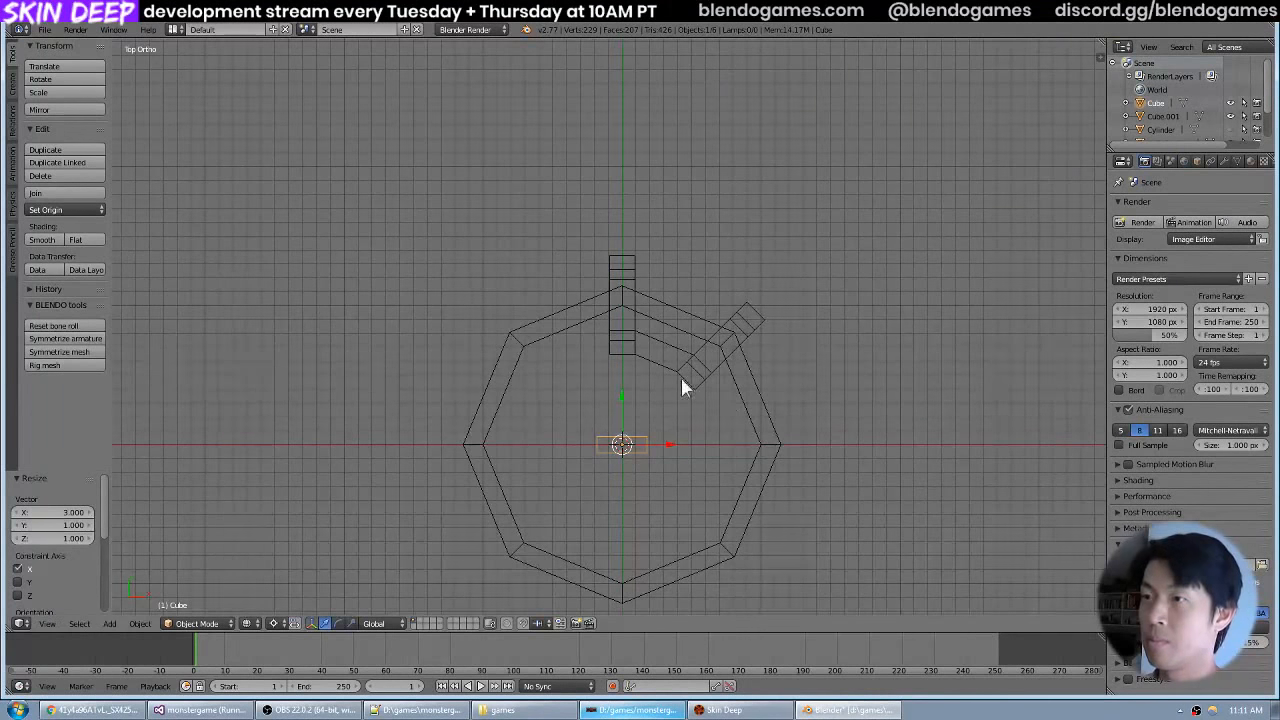
{"action": "type", "text": "r22.5"}
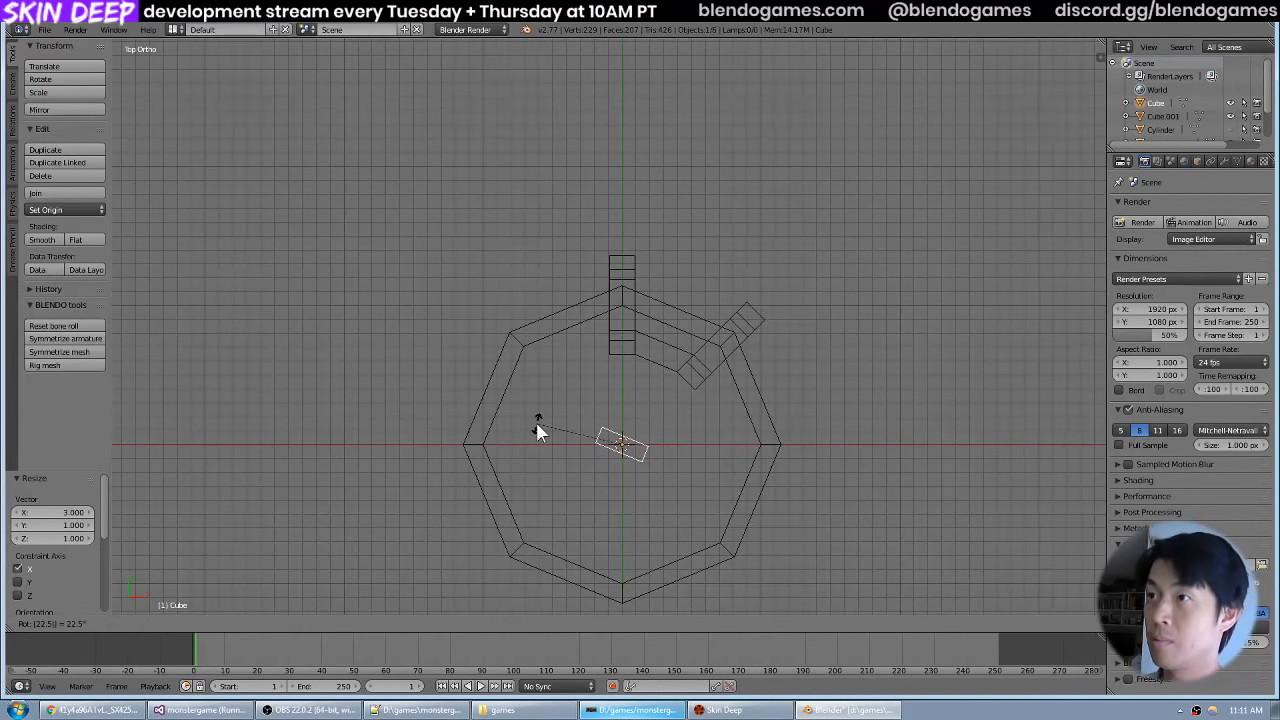
{"action": "key", "text": "Escape"}
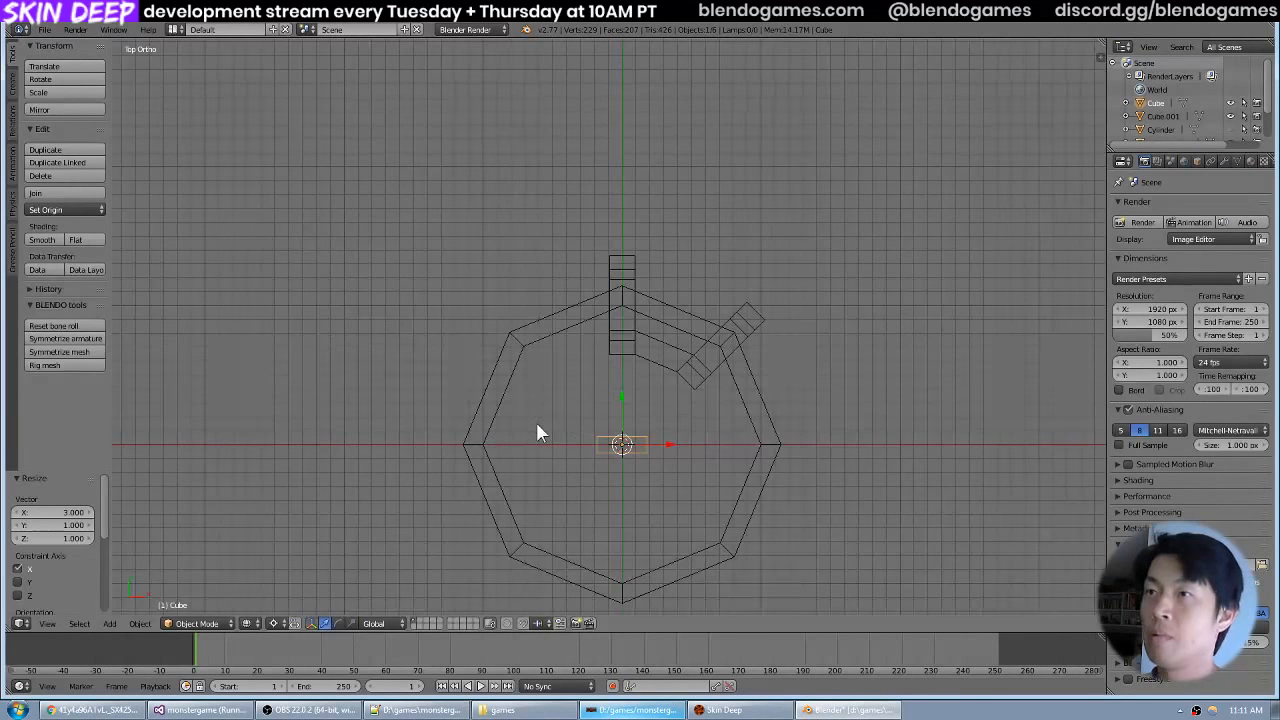
Rotate the bar 22.5° in the top view to match the angle of the segment connecting the spokes.
{"action": "scroll", "coordinate": [784, 319], "scroll_direction": "up", "scroll_amount": 5}
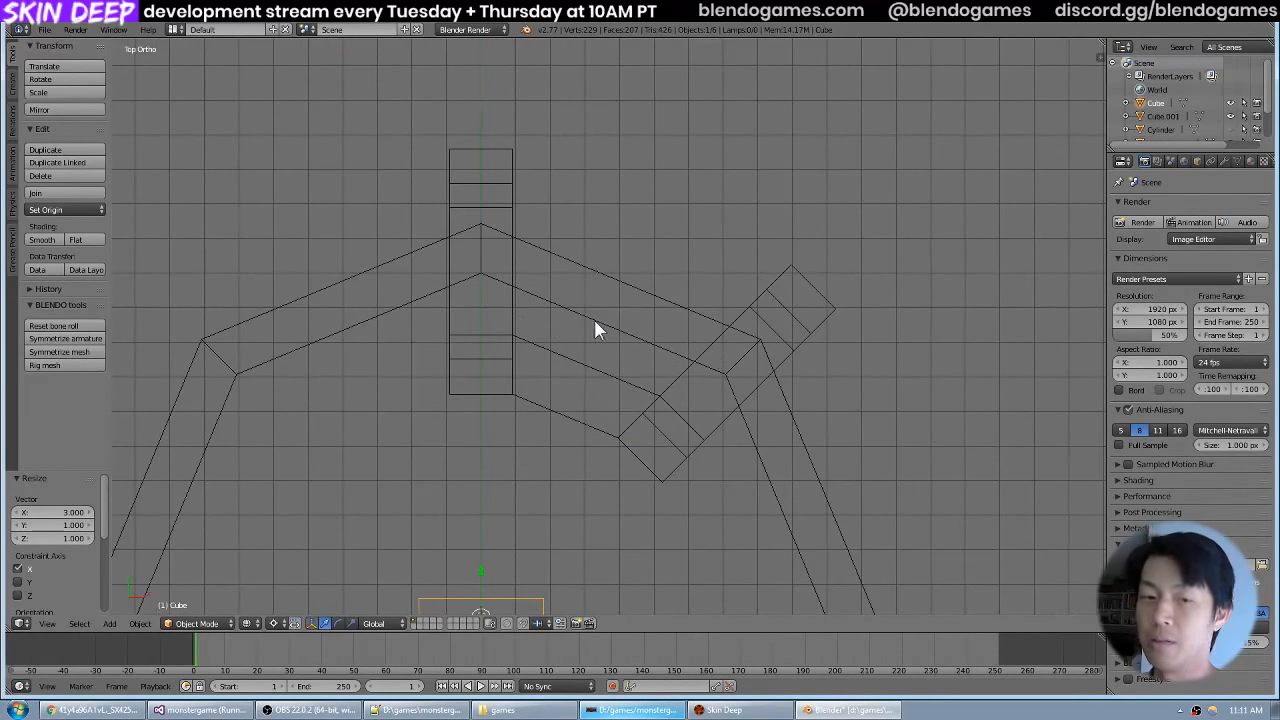
{"action": "scroll", "coordinate": [594, 318], "scroll_direction": "down", "scroll_amount": 2}
{"action": "key", "text": "Tab"}
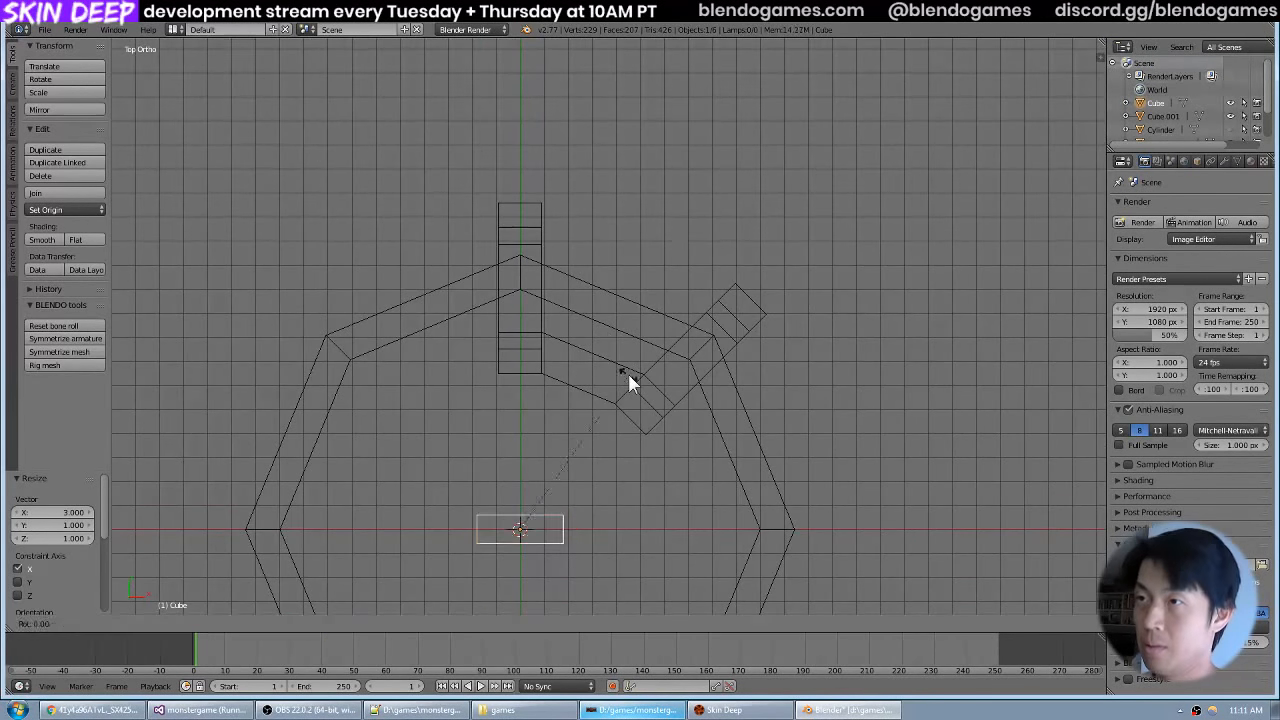
{"action": "key", "text": "Tab"}
{"action": "key", "text": "Tab"}
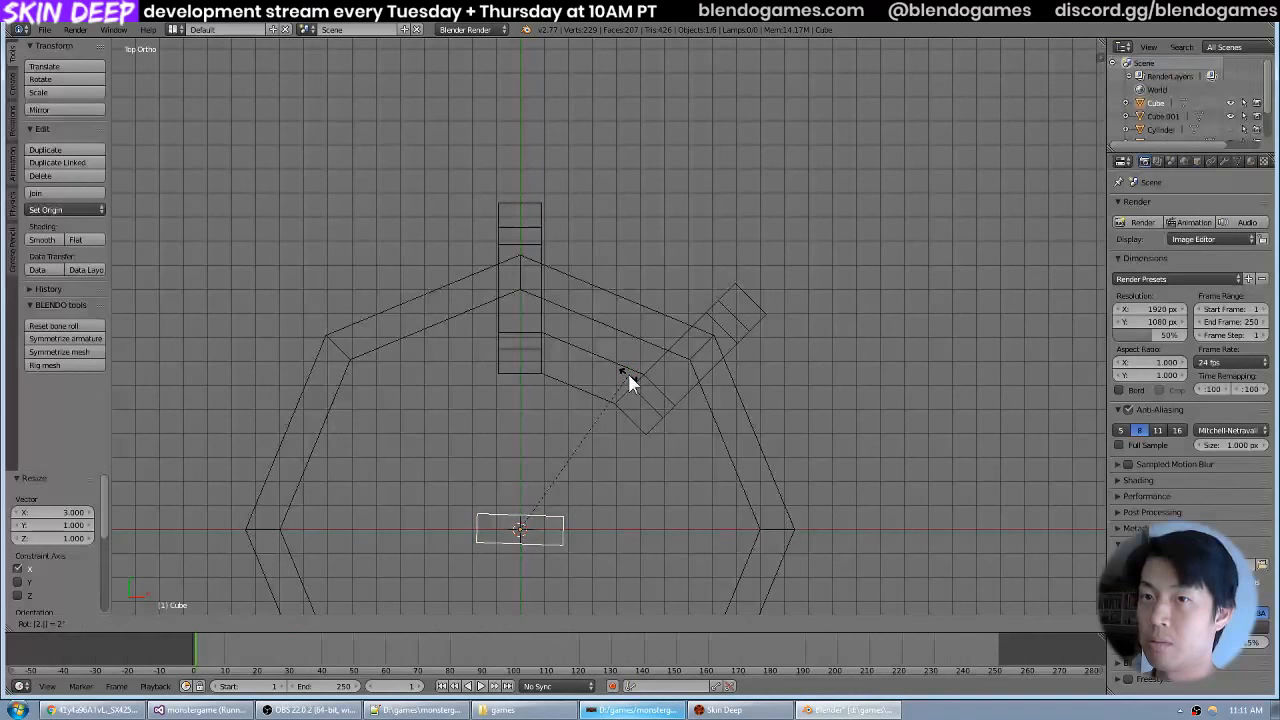
{"action": "key", "text": "Tab"}
{"action": "key", "text": "Tab"}
{"action": "type", "text": "r22"}
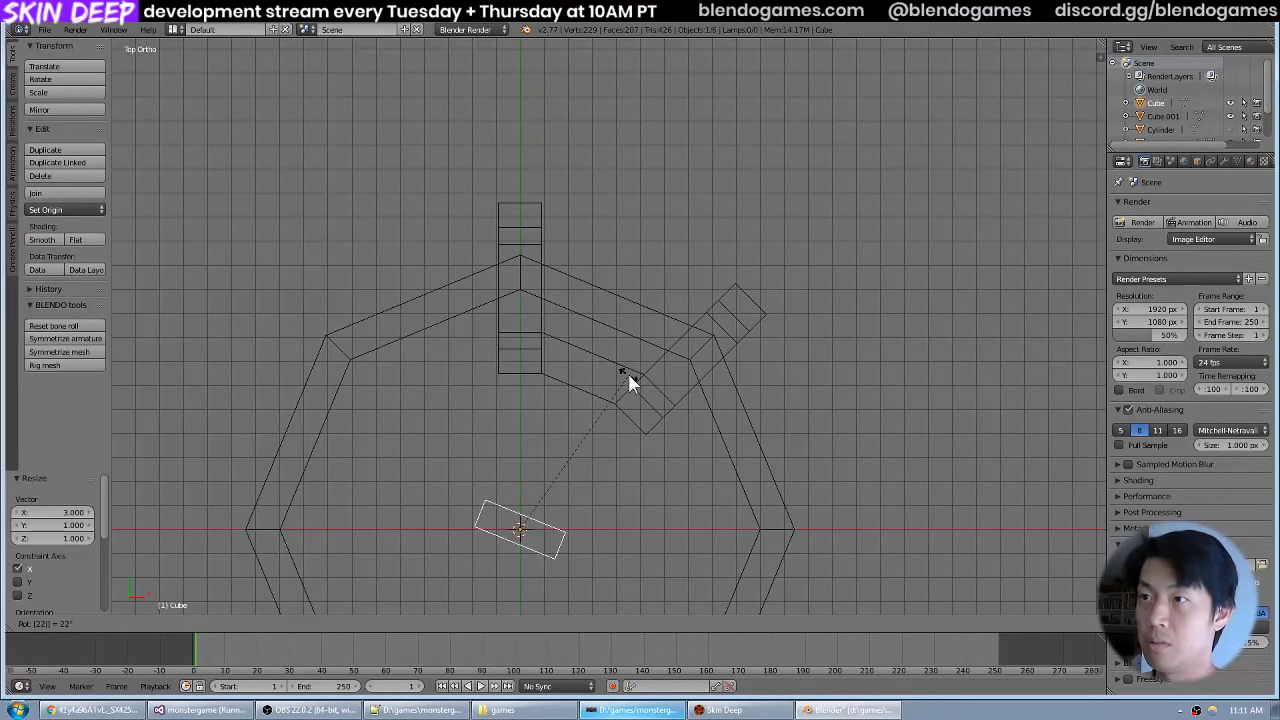
{"action": "type", "text": ".5"}
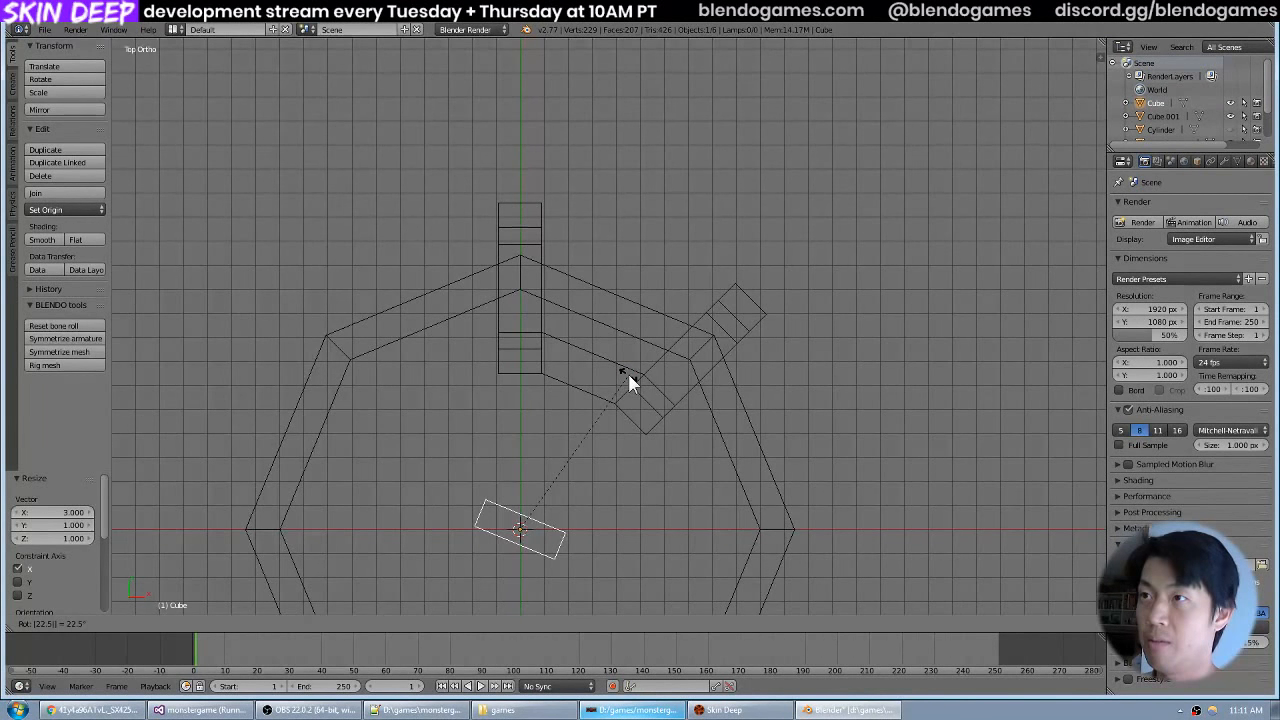
{"action": "key", "text": "Return"}
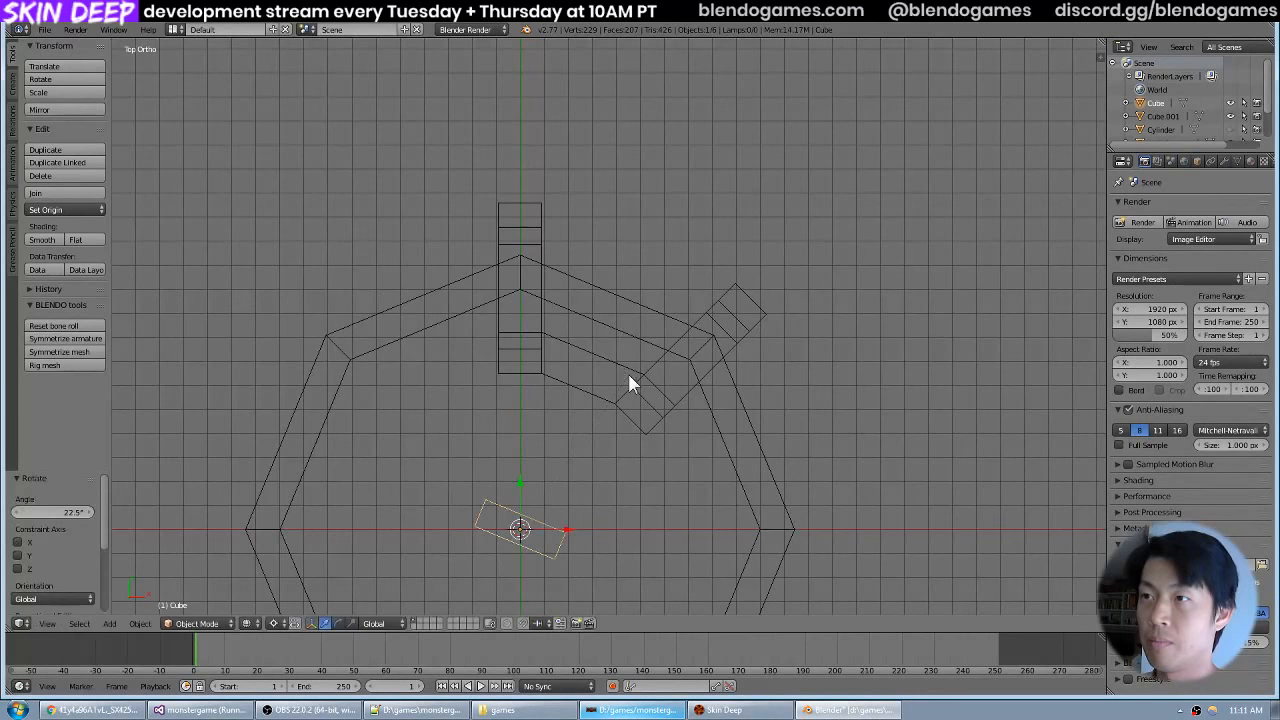
{"action": "key", "text": "g"}
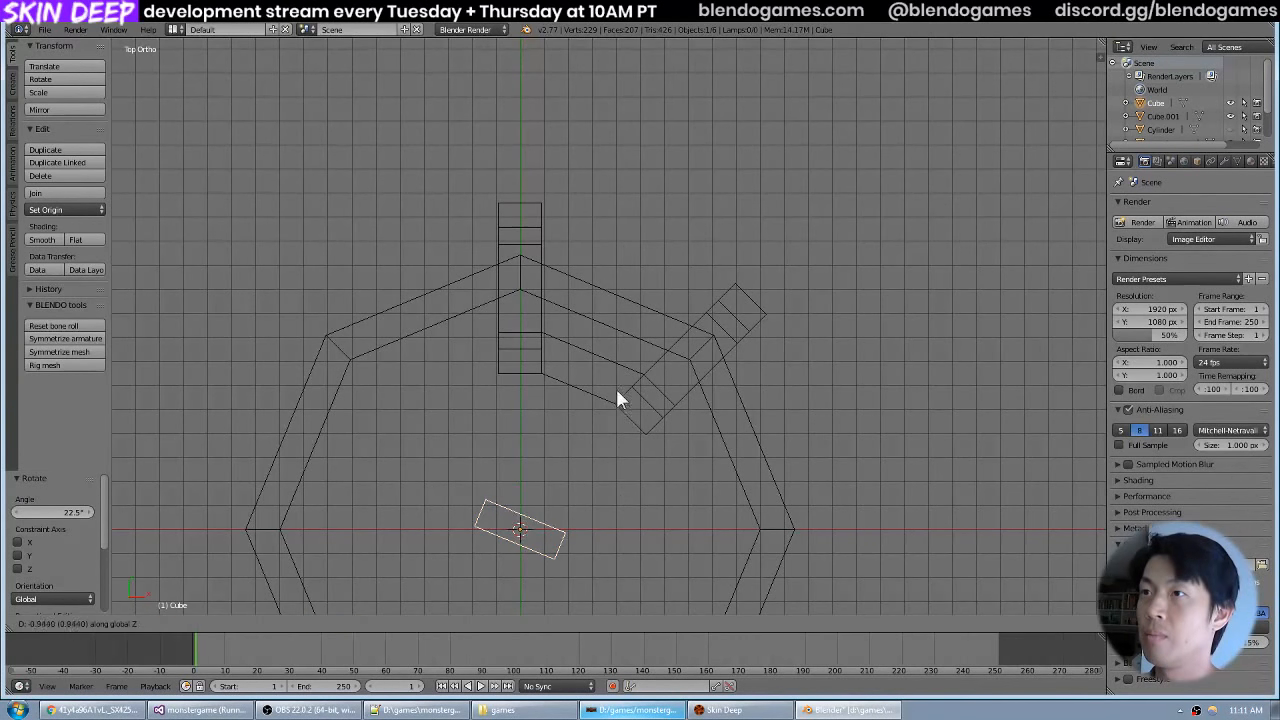
{"action": "key", "text": "x"}
{"action": "key", "text": "y"}
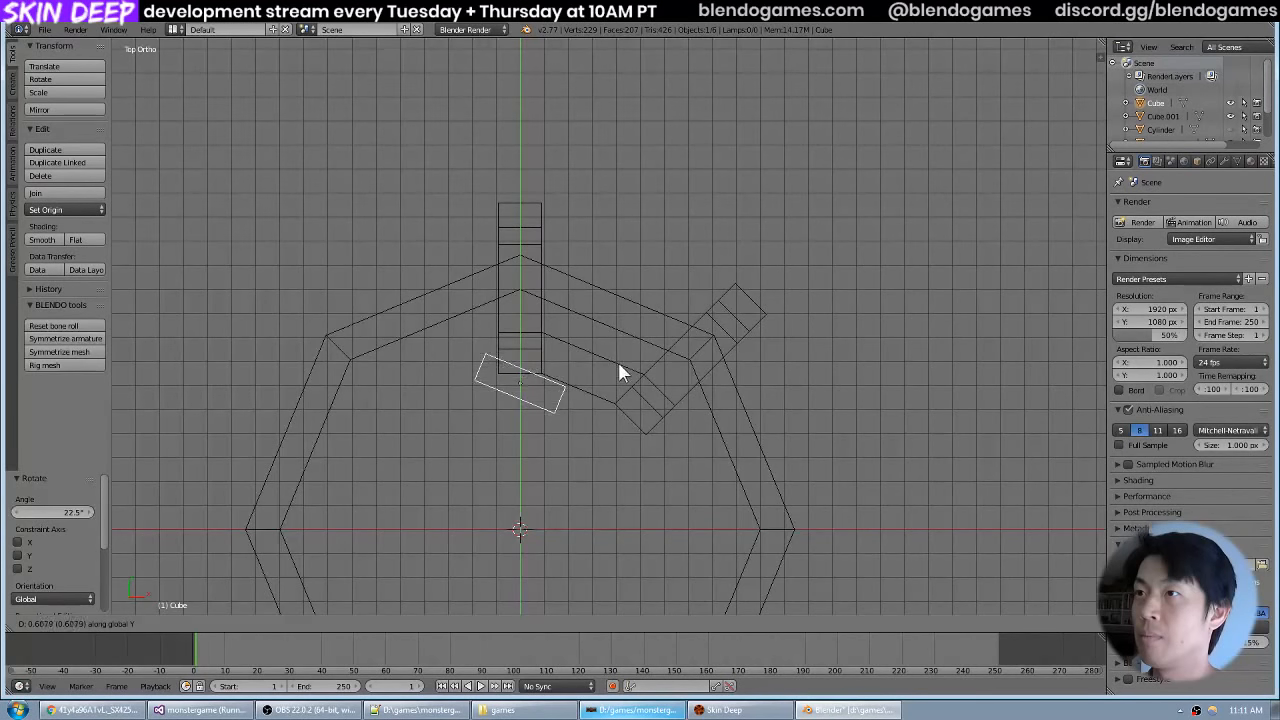
{"action": "right_click", "coordinate": [629, 444]}
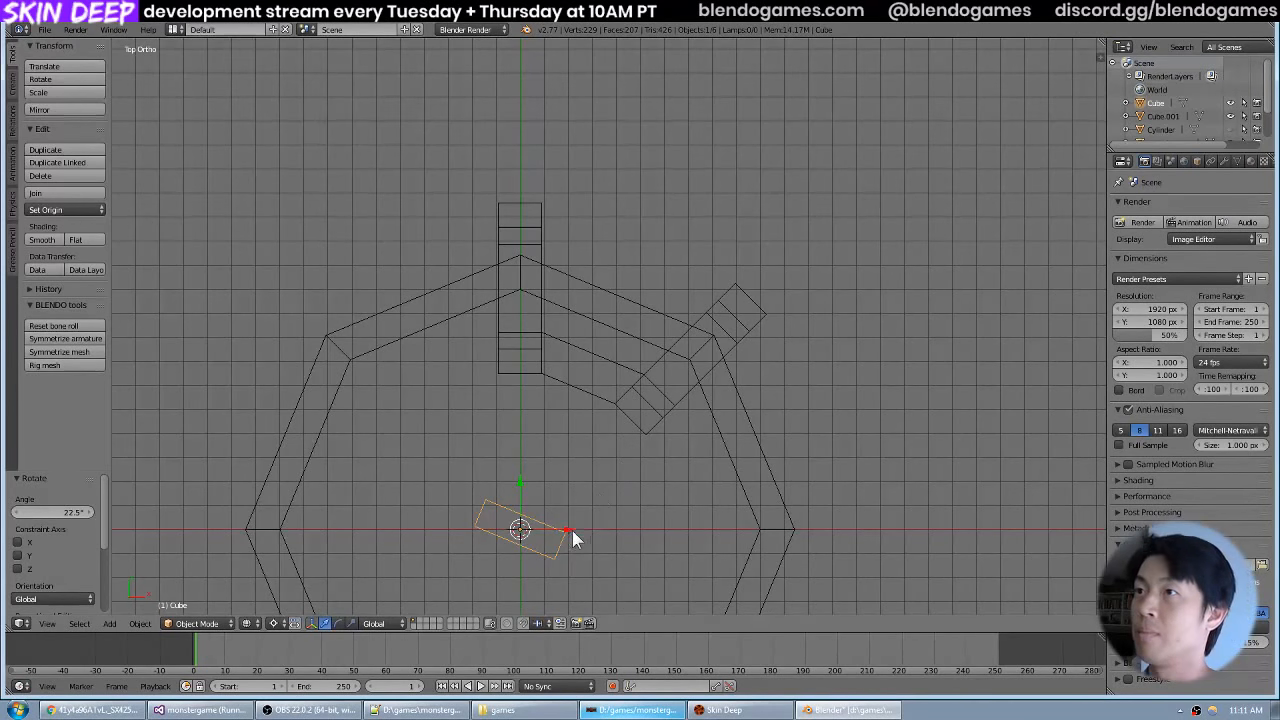
{"action": "key", "text": "g"}
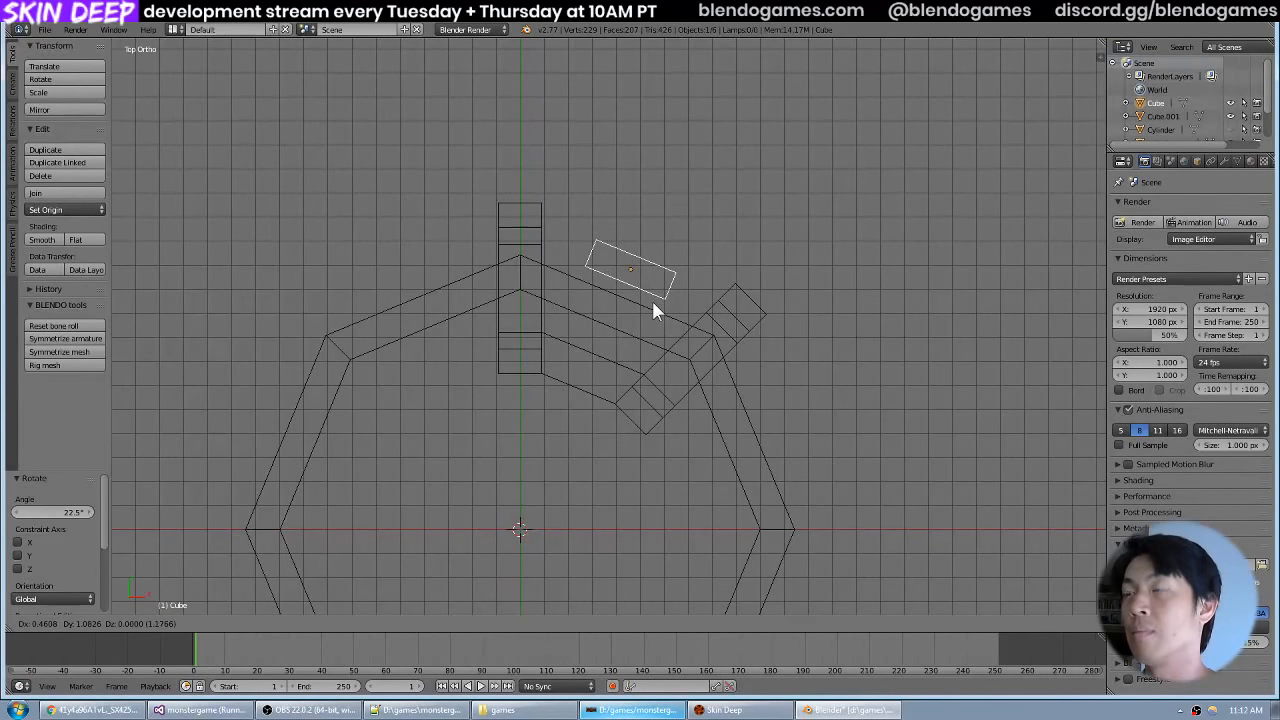
{"action": "right_click", "coordinate": [597, 418]}
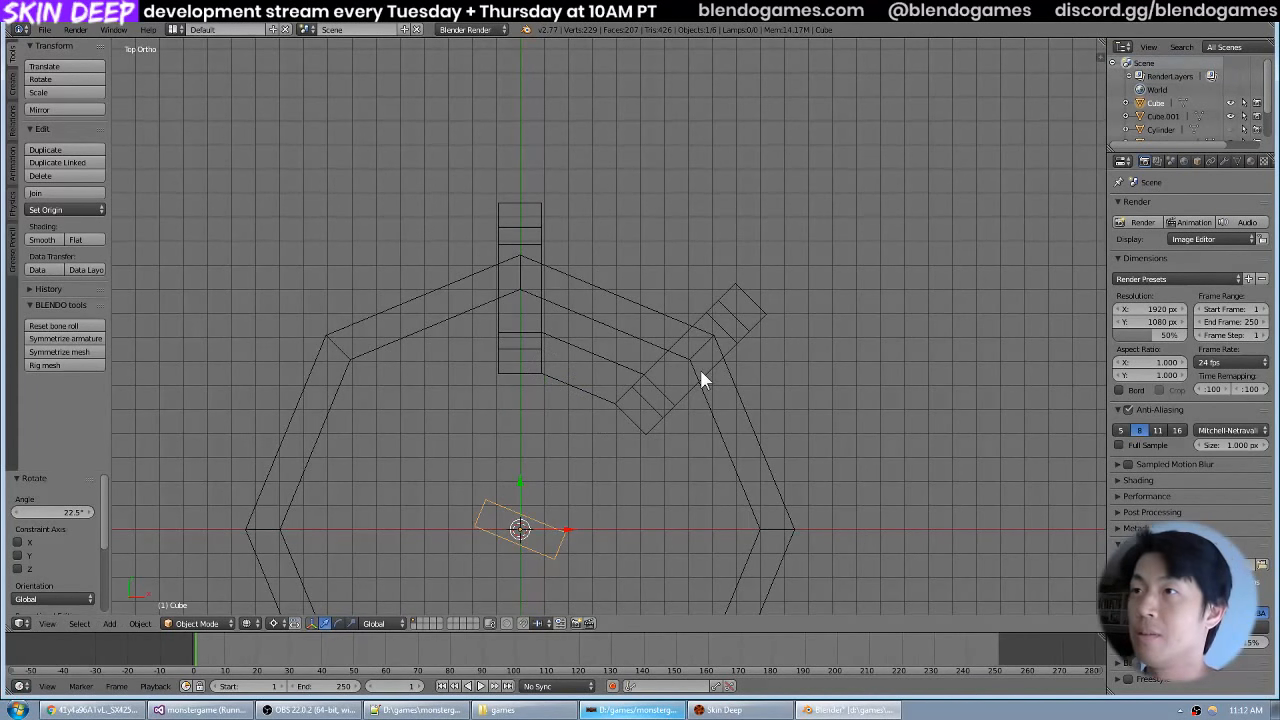
{"action": "key", "text": "g"}
{"action": "key", "text": "x"}
{"action": "key", "text": "y"}
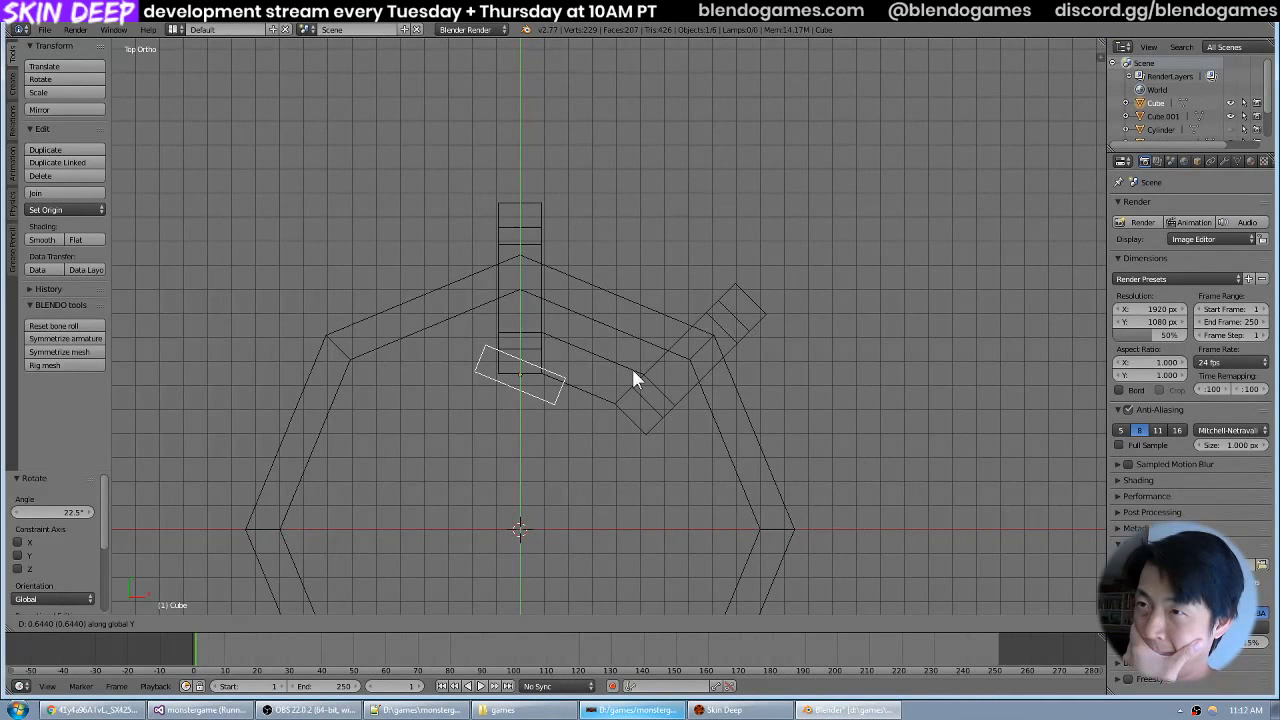
{"action": "key", "text": "Escape"}
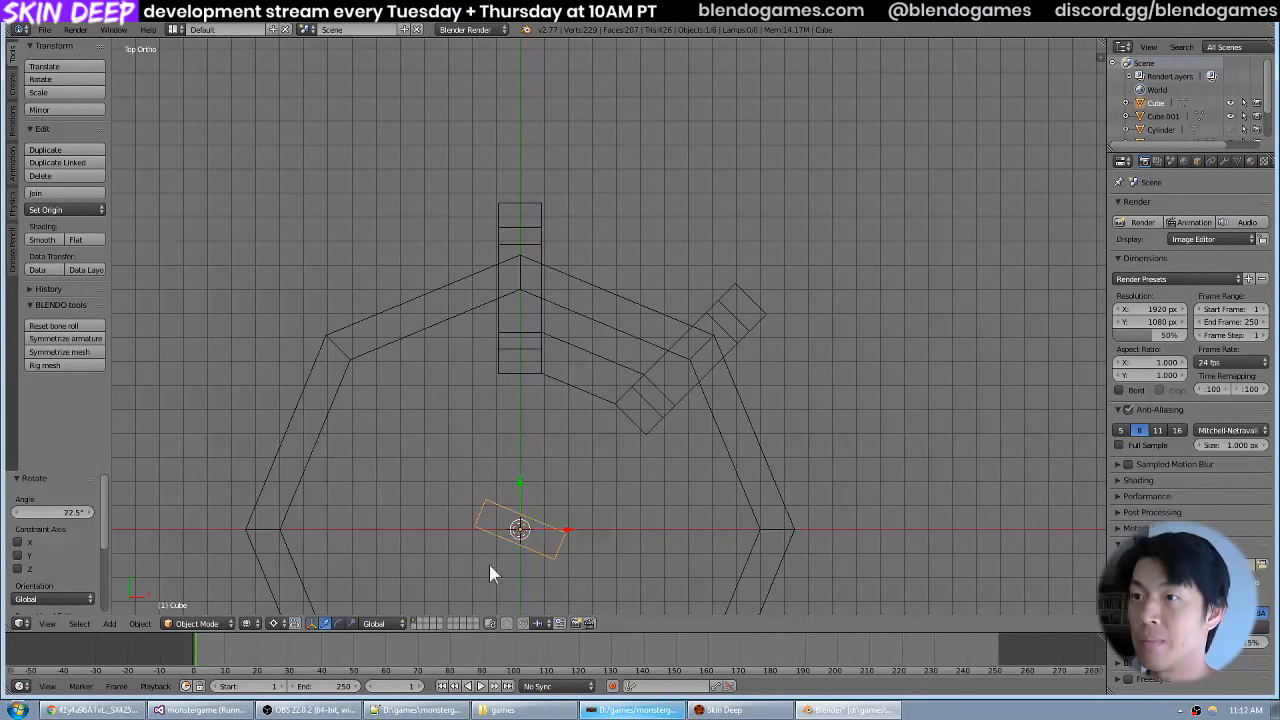
Switch the transform orientation to Normal and move the bar 1.22 along its own Y axis, outward between the two spokes.
{"action": "left_click", "coordinate": [382, 622]}
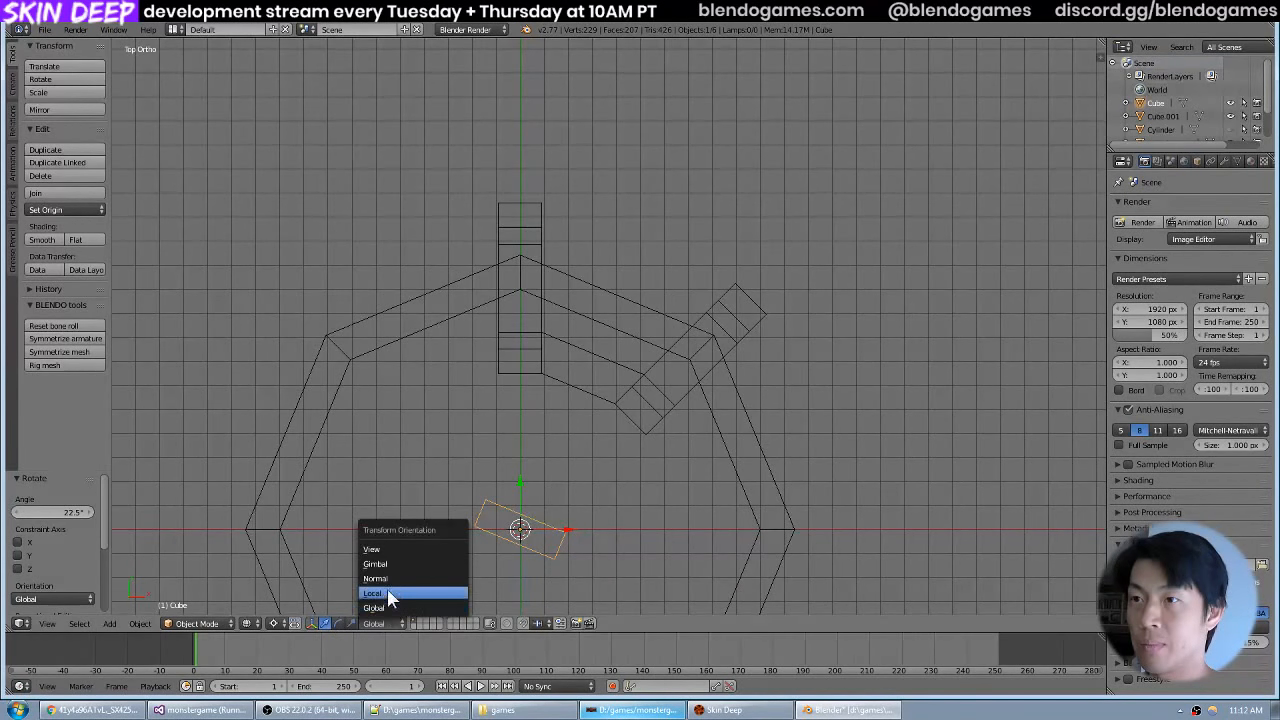
{"action": "left_click", "coordinate": [396, 584]}
{"action": "left_click_drag", "start_coordinate": [536, 491], "coordinate": [670, 231]}
{"action": "key", "text": "z"}
{"action": "mouse_move", "coordinate": [749, 365]}
{"action": "left_mouse_down"}
{"action": "mouse_move", "coordinate": [758, 357]}
{"action": "mouse_move", "coordinate": [615, 263]}
{"action": "left_mouse_up"}
{"action": "scroll", "coordinate": [640, 285], "scroll_direction": "down", "scroll_amount": 5}
{"action": "key", "text": "g"}
{"action": "key", "text": "z"}
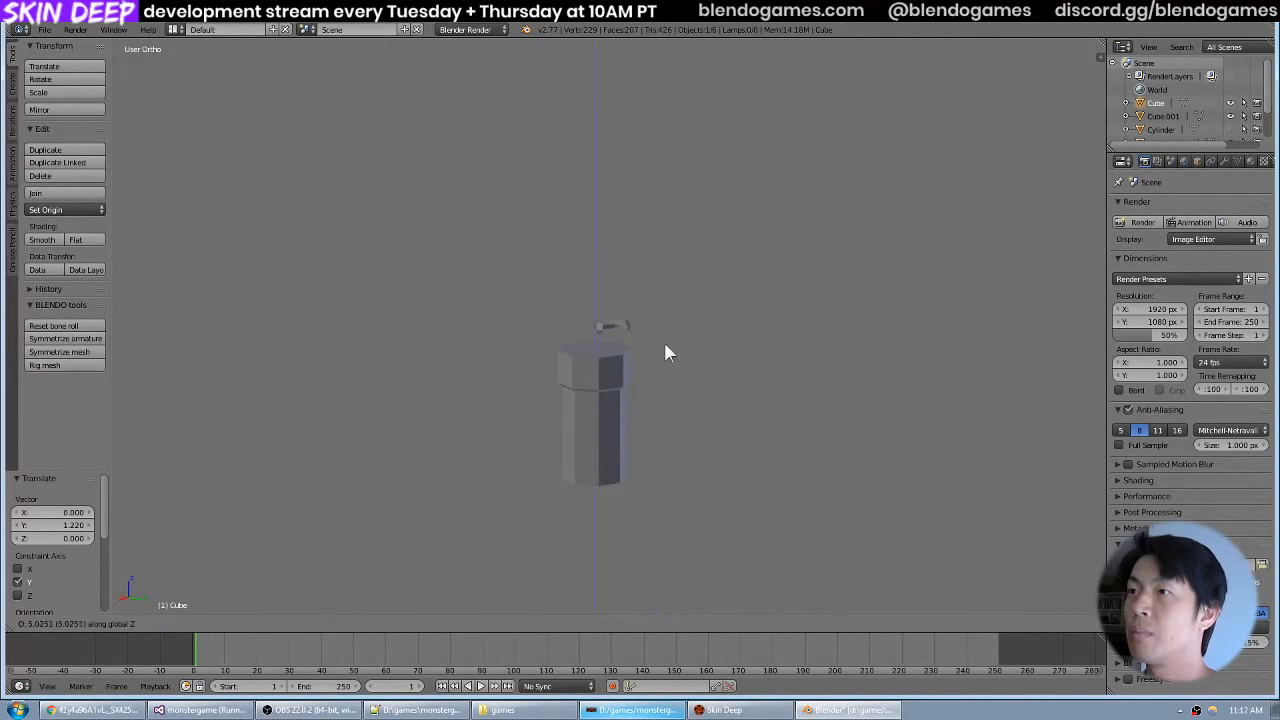
{"action": "key", "text": "Escape"}
{"action": "scroll", "coordinate": [676, 343], "scroll_direction": "up", "scroll_amount": 10}
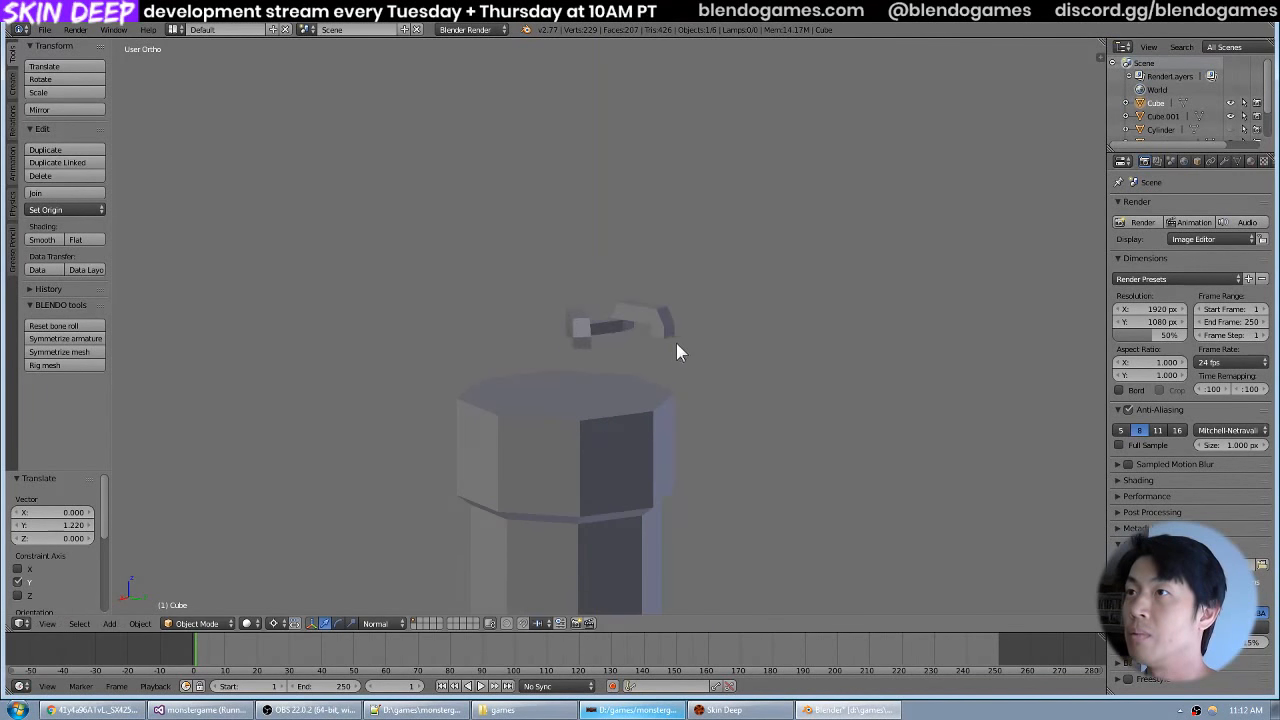
{"action": "key", "text": "z"}
Raise the bar about 68.6 along Z to sit just above the gas tank's top, near the spokes.
{"action": "scroll", "coordinate": [680, 345], "scroll_direction": "down", "scroll_amount": 10}
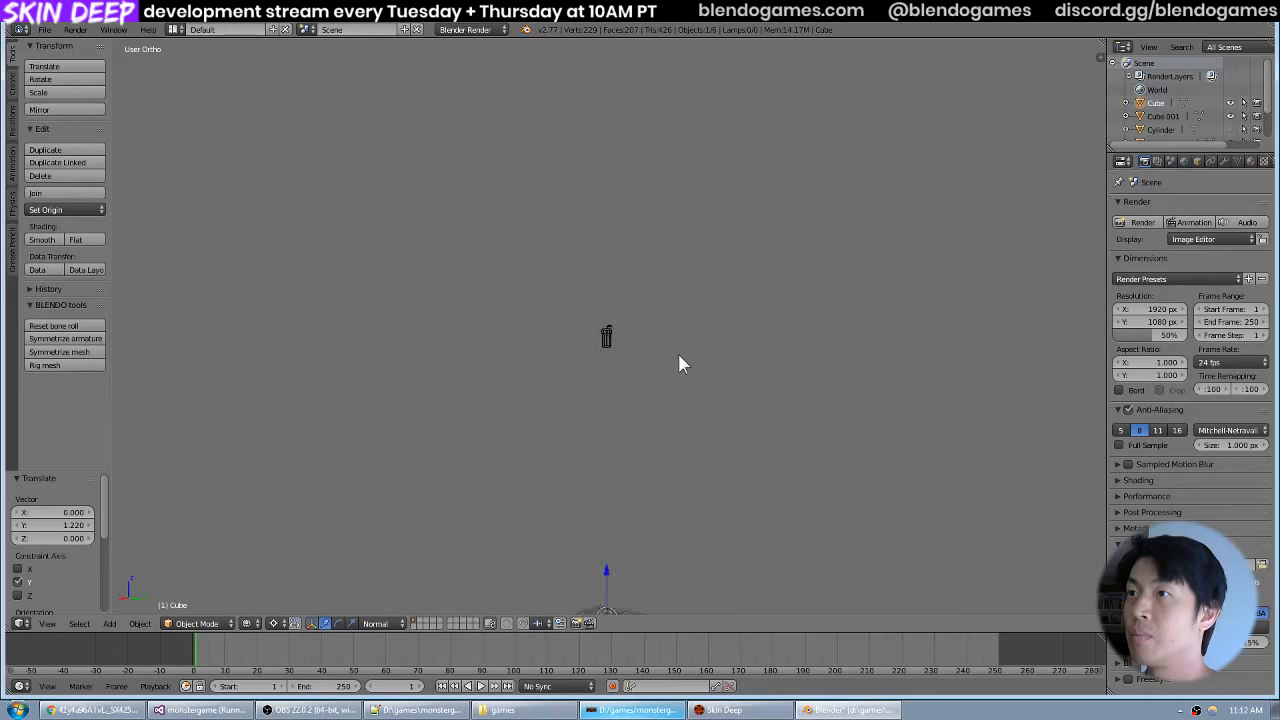
{"action": "scroll", "coordinate": [675, 355], "scroll_direction": "up", "scroll_amount": 4}
{"action": "scroll", "coordinate": [675, 352], "scroll_direction": "down", "scroll_amount": 8}
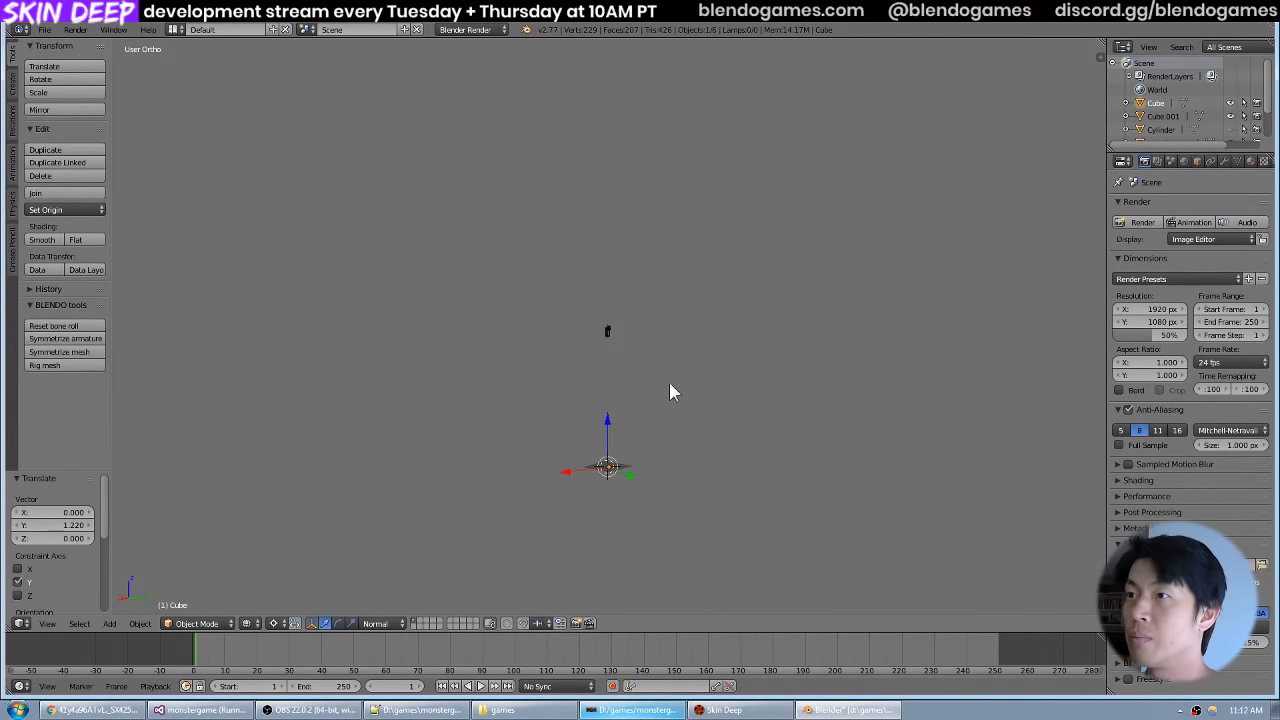
{"action": "key", "text": "g"}
{"action": "key", "text": "z"}
{"action": "left_click", "coordinate": [643, 360]}
{"action": "scroll", "coordinate": [656, 359], "scroll_direction": "up", "scroll_amount": 8}
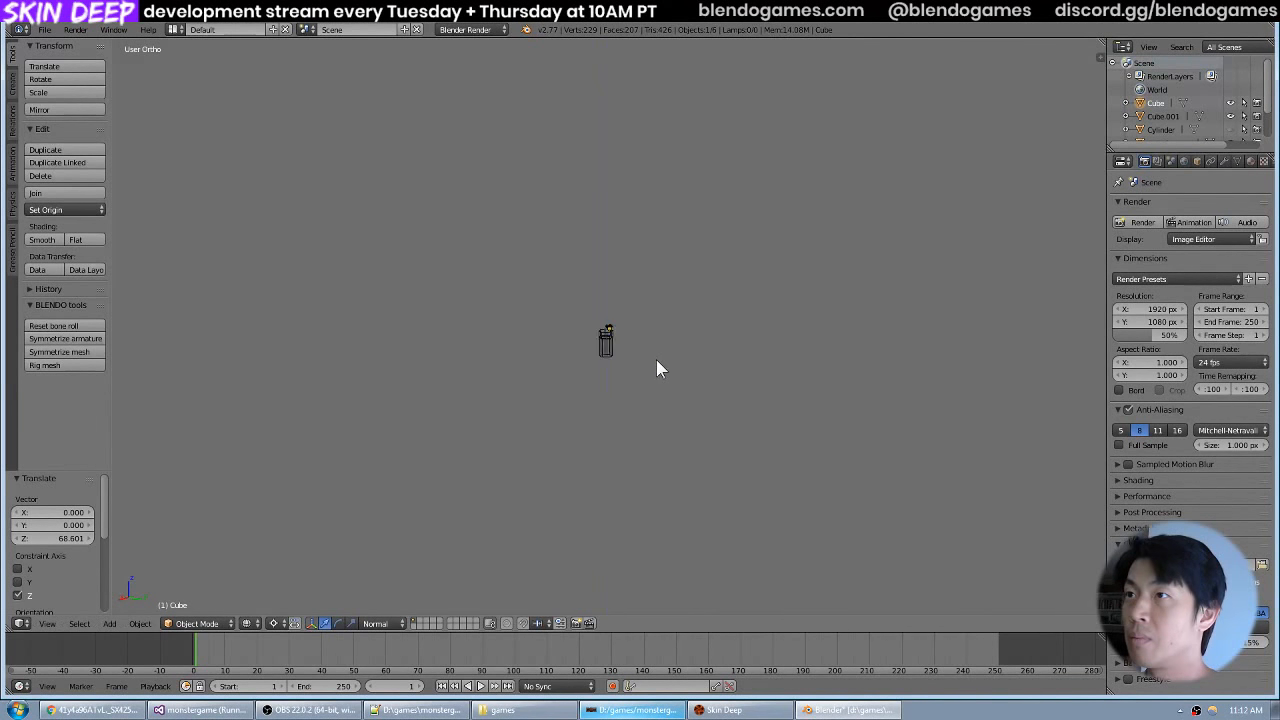
{"action": "scroll", "coordinate": [662, 360], "scroll_direction": "up", "scroll_amount": 4}
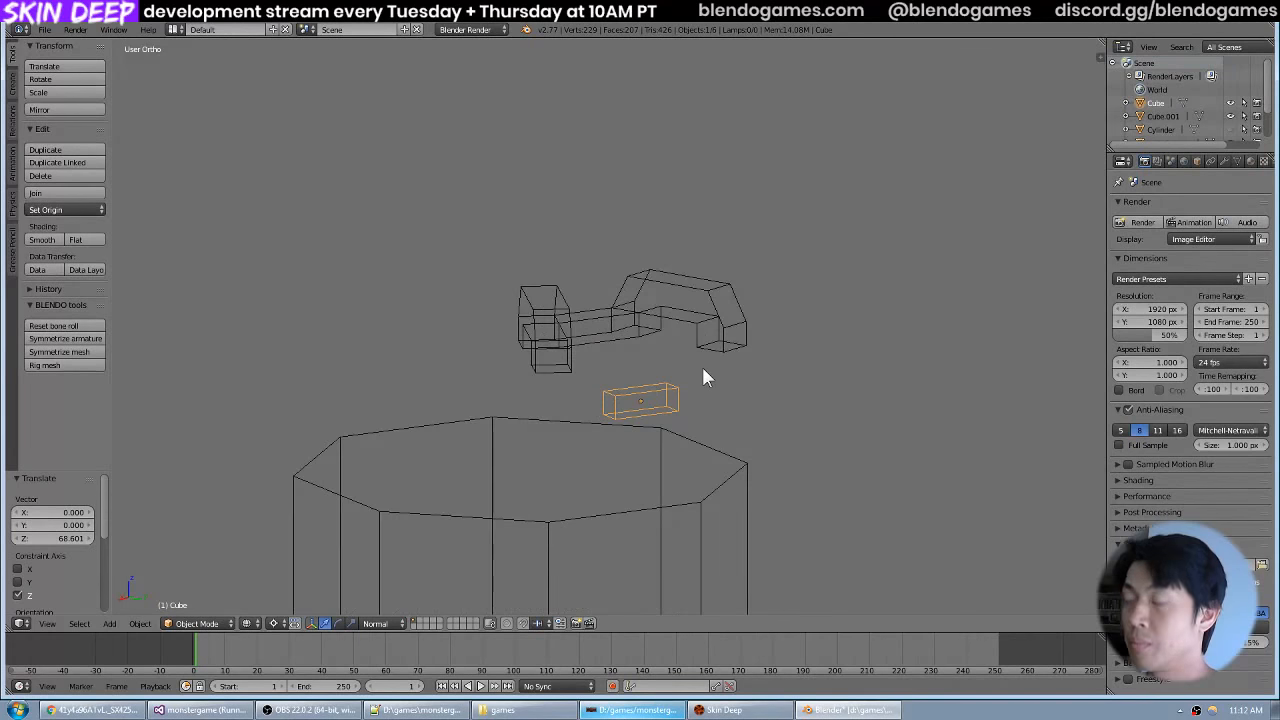
Raise the bar 0.28 along Z in the right view to line up with the lower legs of the spokes.
{"action": "key", "text": "KP_1"}
{"action": "key", "text": "KP_3"}
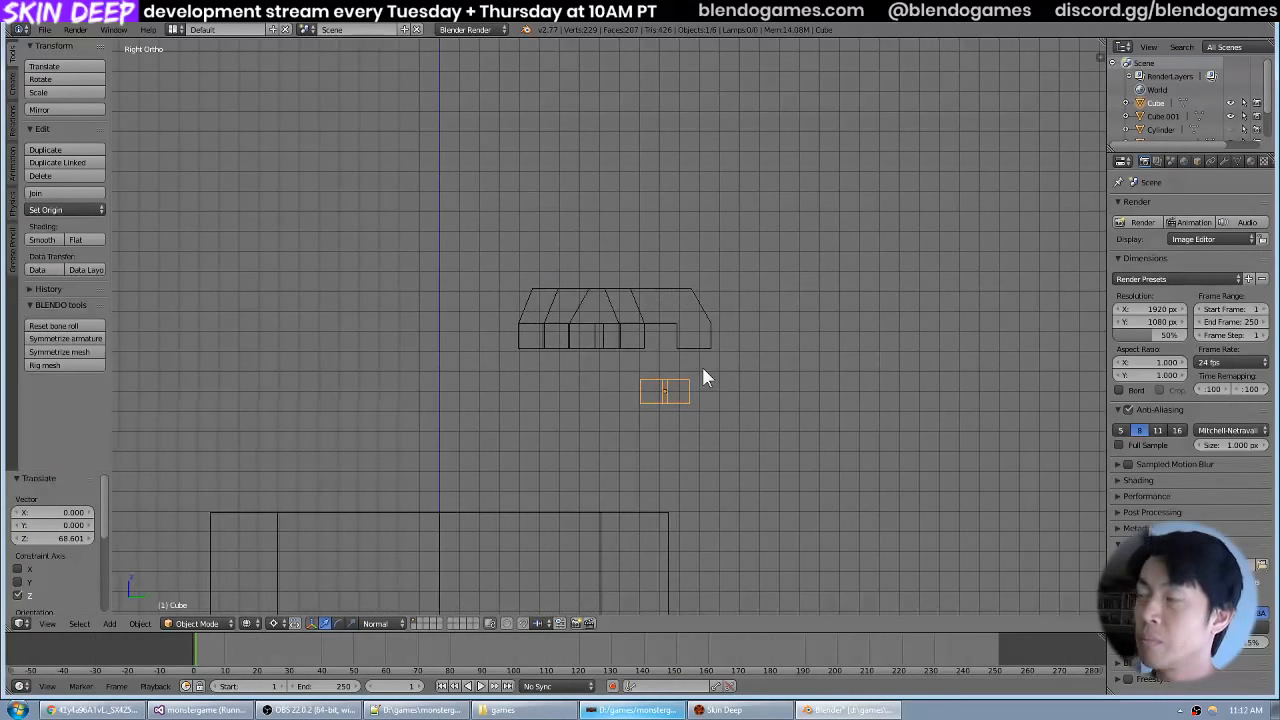
{"action": "key", "text": "z"}
{"action": "scroll", "coordinate": [707, 372], "scroll_direction": "up", "scroll_amount": 4}
{"action": "key", "text": "g"}
{"action": "key", "text": "z"}
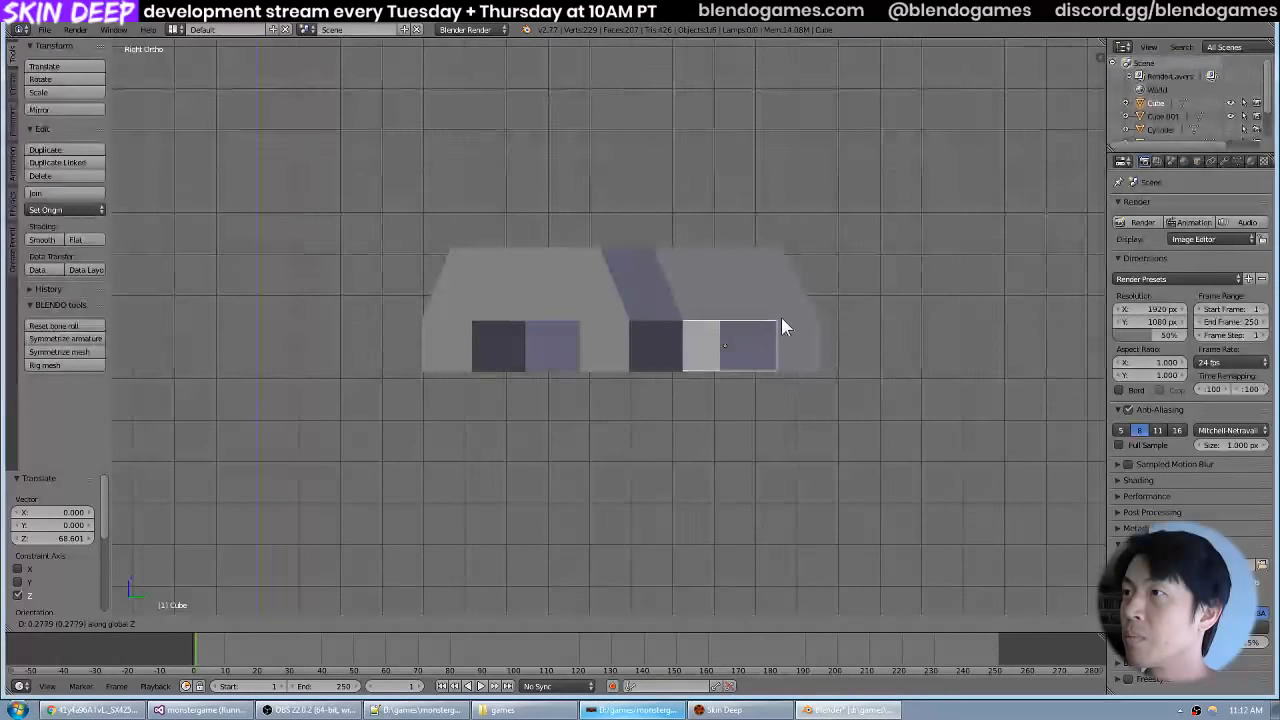
{"action": "left_click", "coordinate": [781, 316]}
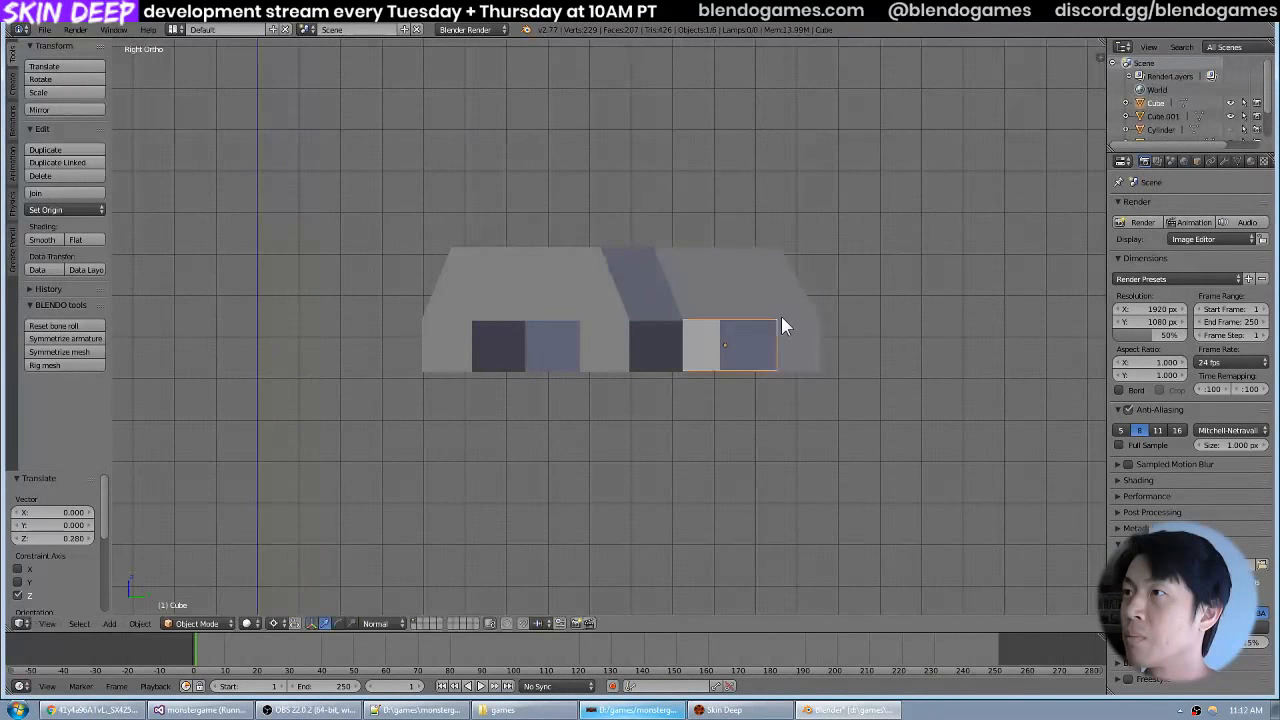
Join the short bar and the connected pair of spokes into one object.
{"action": "left_click_drag", "start_coordinate": [781, 316], "coordinate": [729, 394]}
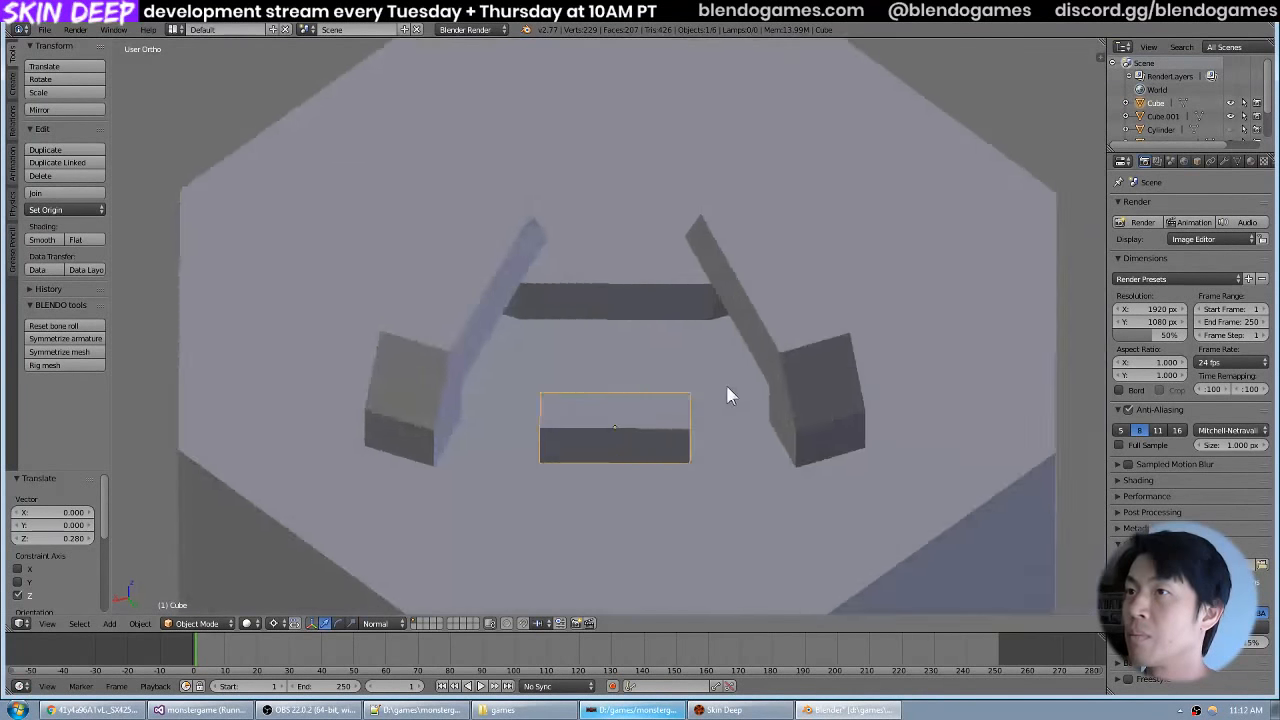
{"action": "key", "text": "Tab"}
{"action": "right_click", "coordinate": [468, 411]}
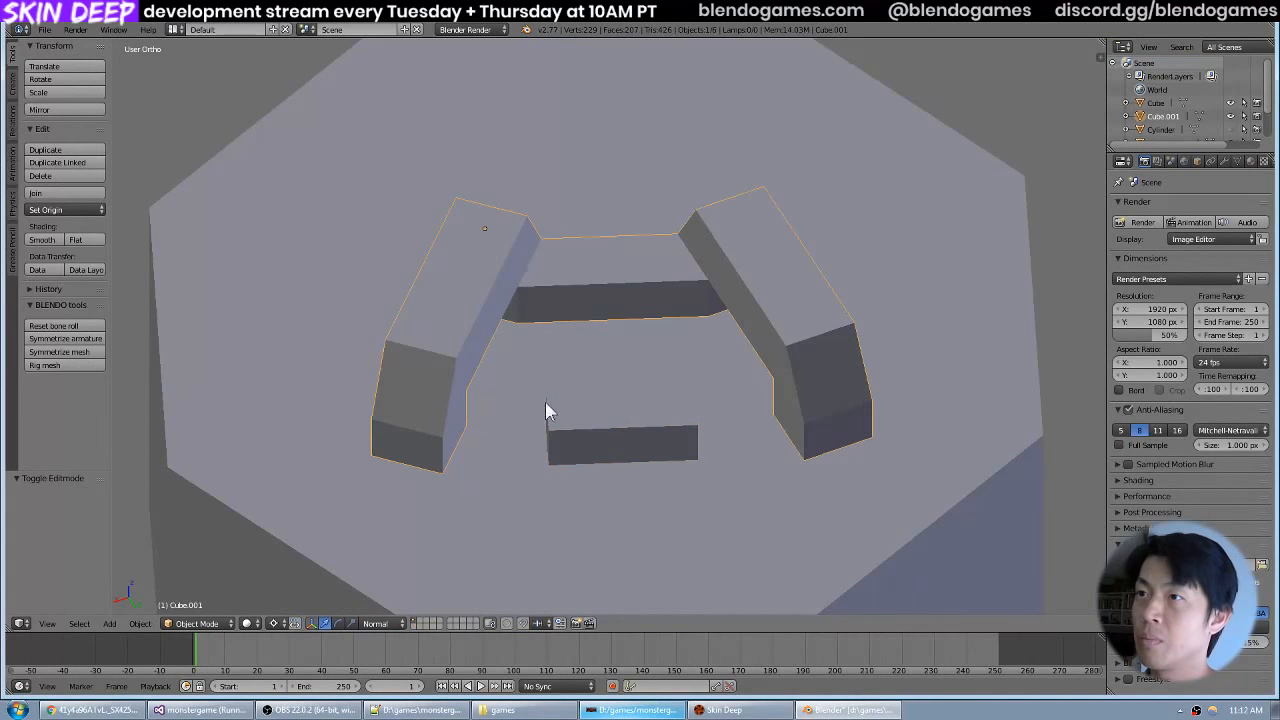
{"action": "right_click", "coordinate": [561, 402], "text": "shift"}
{"action": "key", "text": "ctrl+j"}
Set mesh selection to faces and open the joined spoke-and-bar object for mesh editing.
{"action": "right_click", "coordinate": [460, 496]}
{"action": "key", "text": "Tab"}
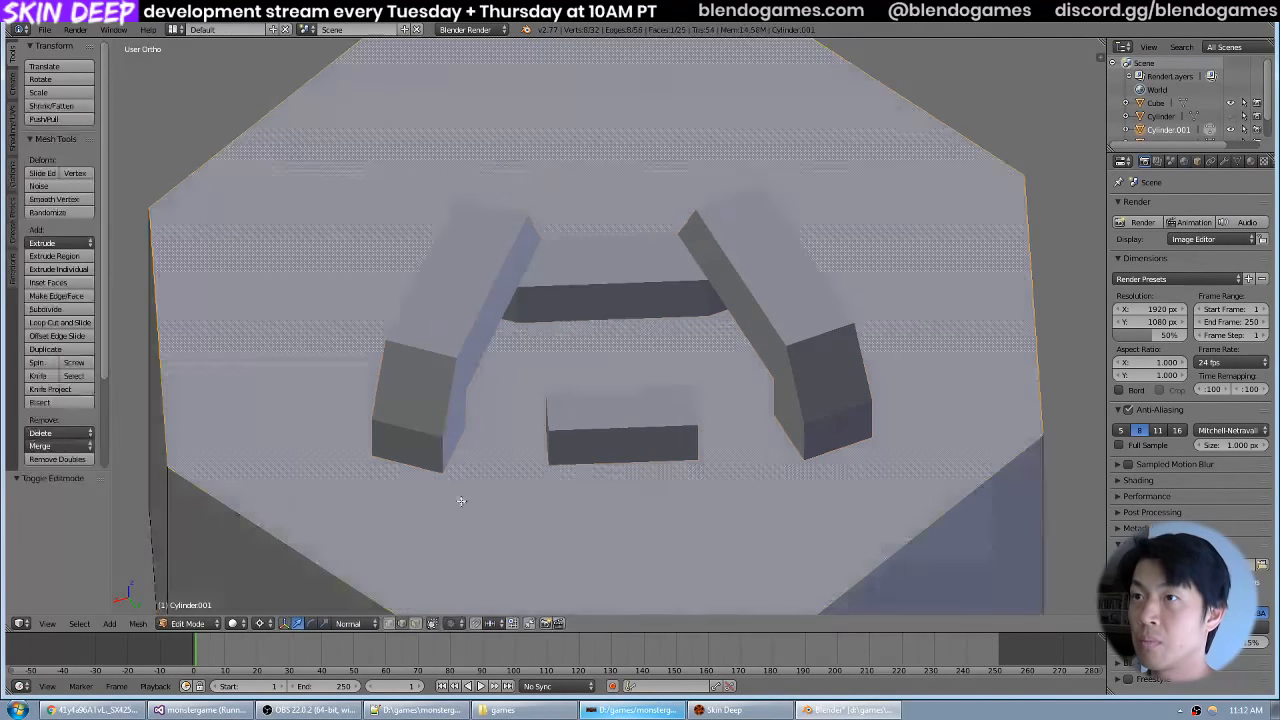
{"action": "left_click", "coordinate": [417, 620]}
{"action": "left_click_drag", "start_coordinate": [520, 430], "coordinate": [466, 403]}
{"action": "key", "text": "Tab"}
{"action": "right_click", "coordinate": [600, 409]}
{"action": "key", "text": "Tab"}
Delete the bar's two end faces and the two faces opposite them on the spokes' outer legs.
{"action": "right_click", "coordinate": [603, 392]}
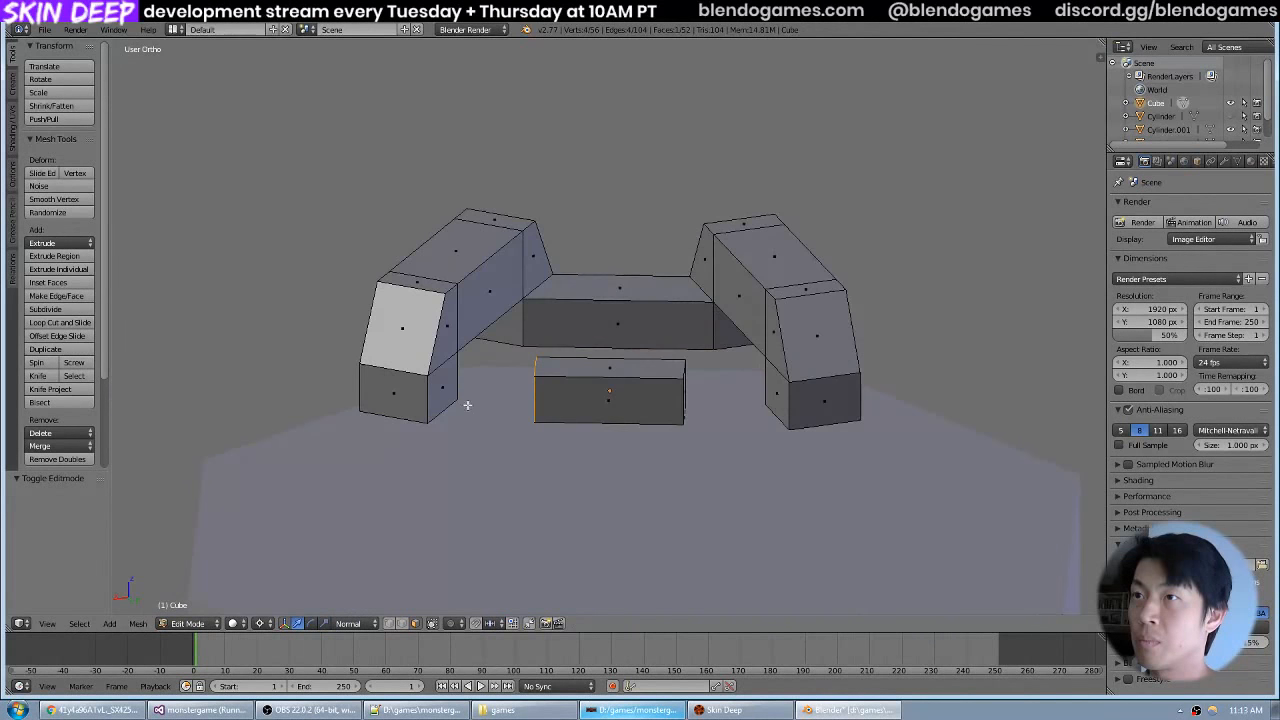
{"action": "right_click", "coordinate": [450, 392], "text": "shift"}
{"action": "right_click", "coordinate": [775, 378], "text": "shift"}
{"action": "left_click_drag", "start_coordinate": [773, 380], "coordinate": [707, 376]}
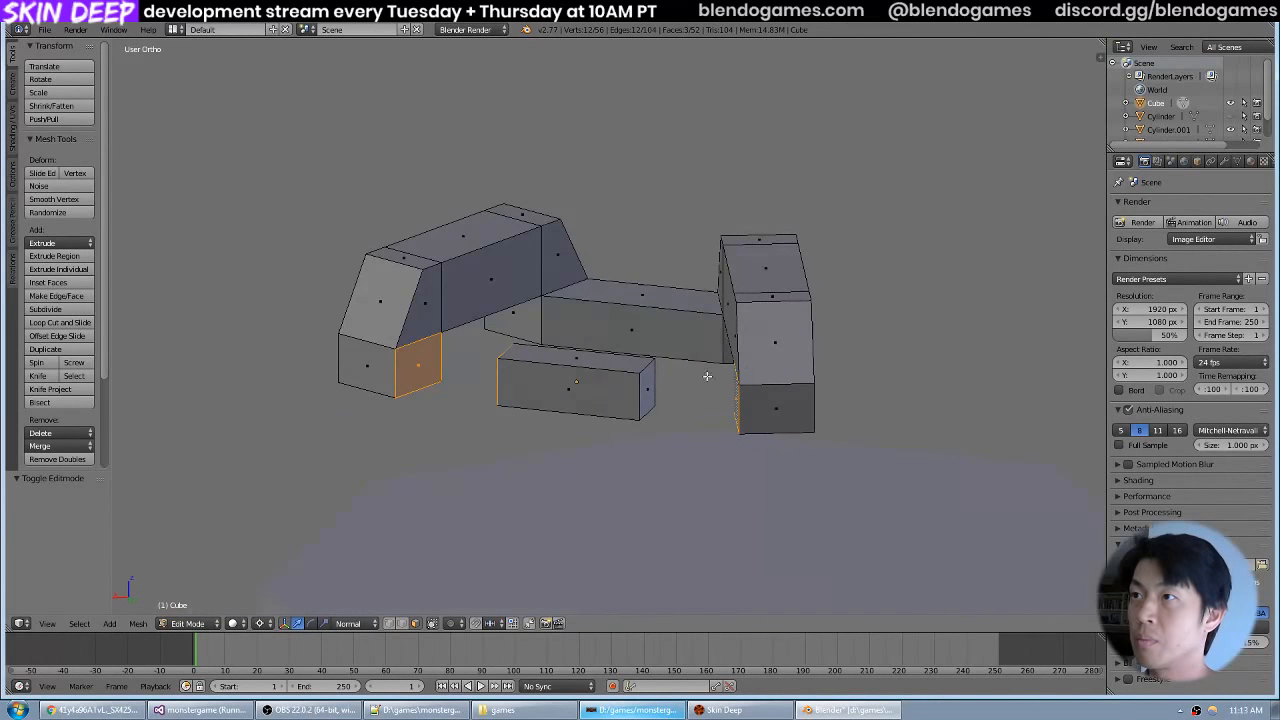
{"action": "right_click", "coordinate": [648, 388], "text": "shift"}
{"action": "key", "text": "x"}
{"action": "left_click", "coordinate": [652, 383]}
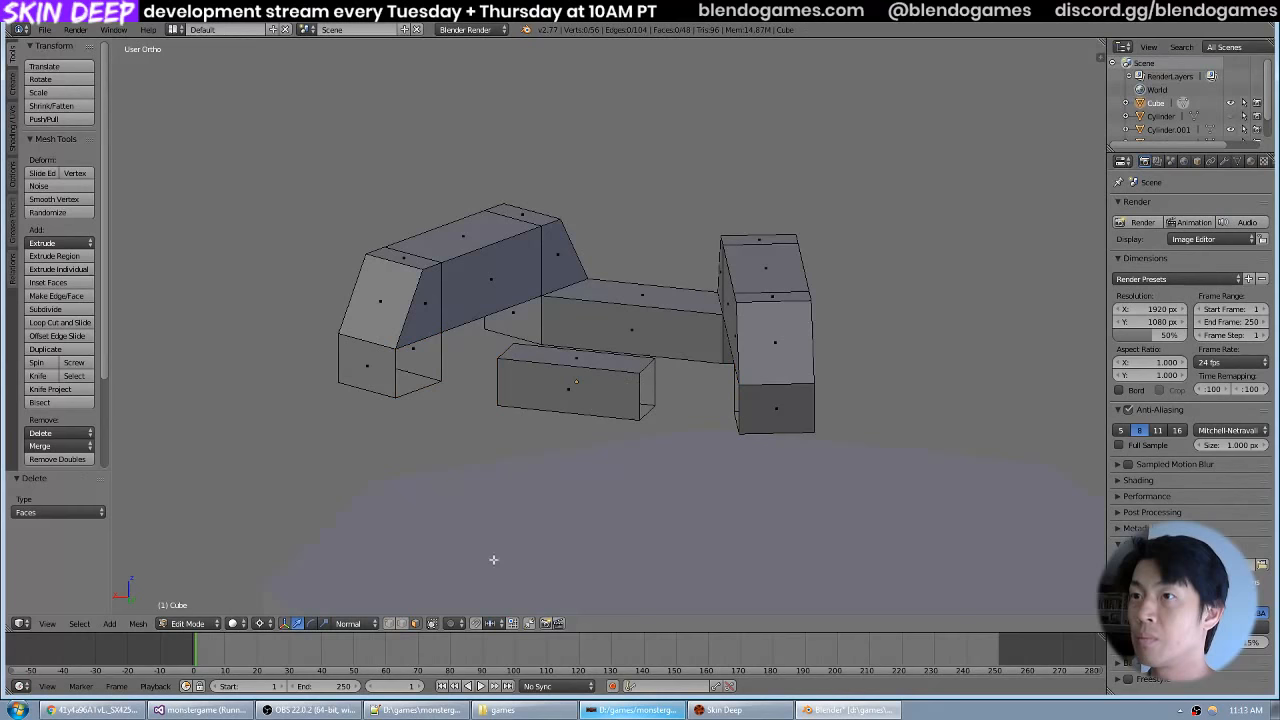
Fill the outer side faces between the bar and the spokes' outer legs at both ends.
{"action": "right_click", "coordinate": [407, 358]}
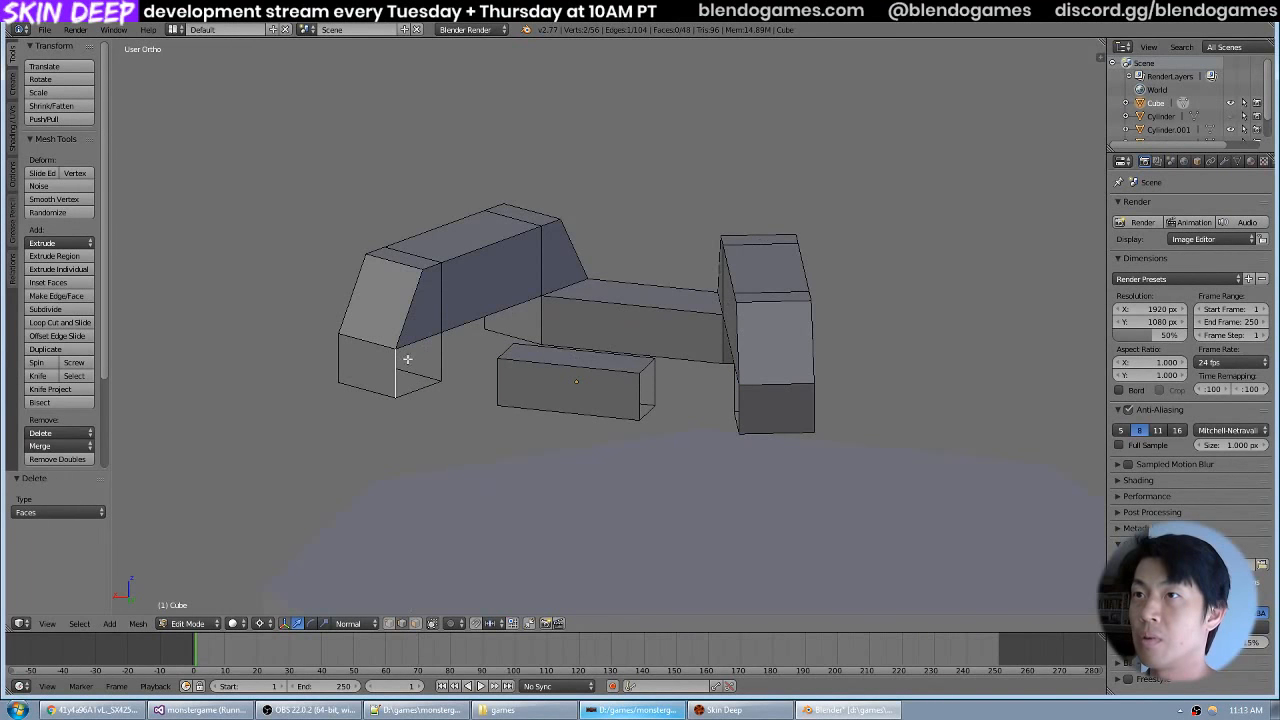
{"action": "right_click", "coordinate": [497, 380], "text": "shift"}
{"action": "key", "text": "f"}
{"action": "right_click", "coordinate": [635, 388]}
{"action": "left_click_drag", "start_coordinate": [640, 387], "coordinate": [801, 388]}
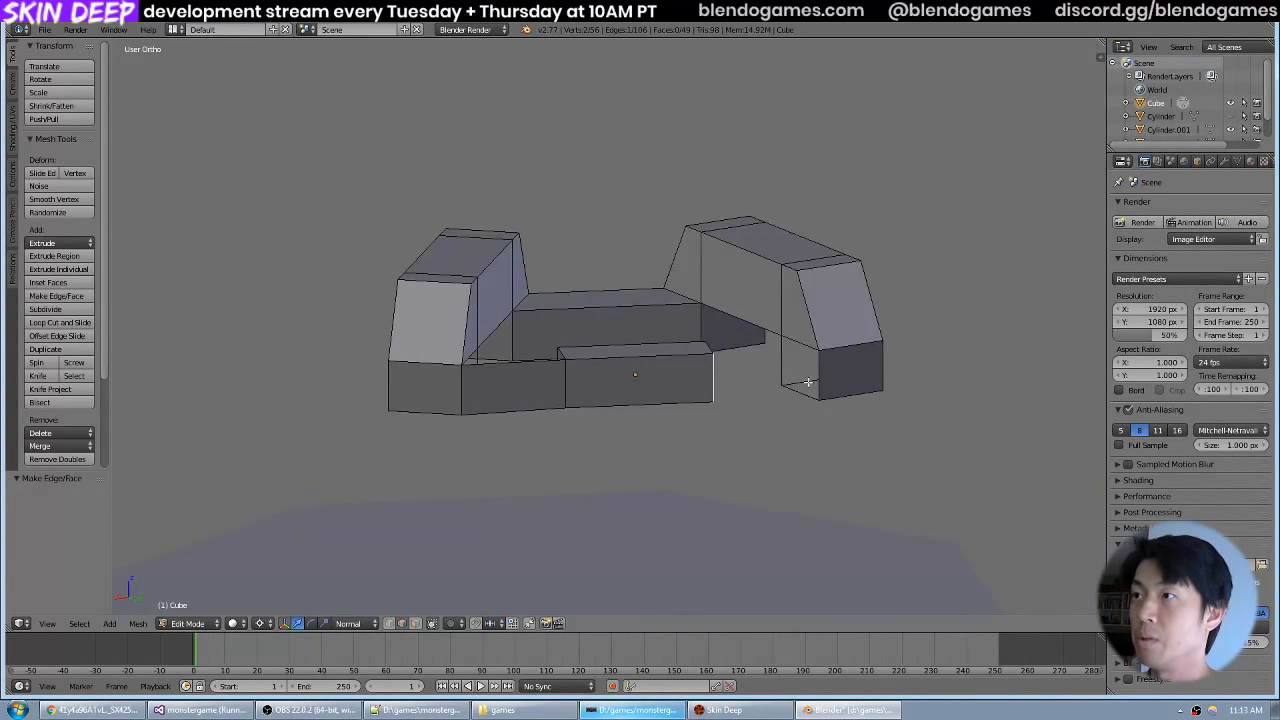
{"action": "right_click", "coordinate": [813, 380], "text": "shift"}
{"action": "key", "text": "f"}
Fill the inner side face between one end of the bar and the adjacent spoke leg.
{"action": "left_click_drag", "start_coordinate": [674, 314], "coordinate": [902, 378]}
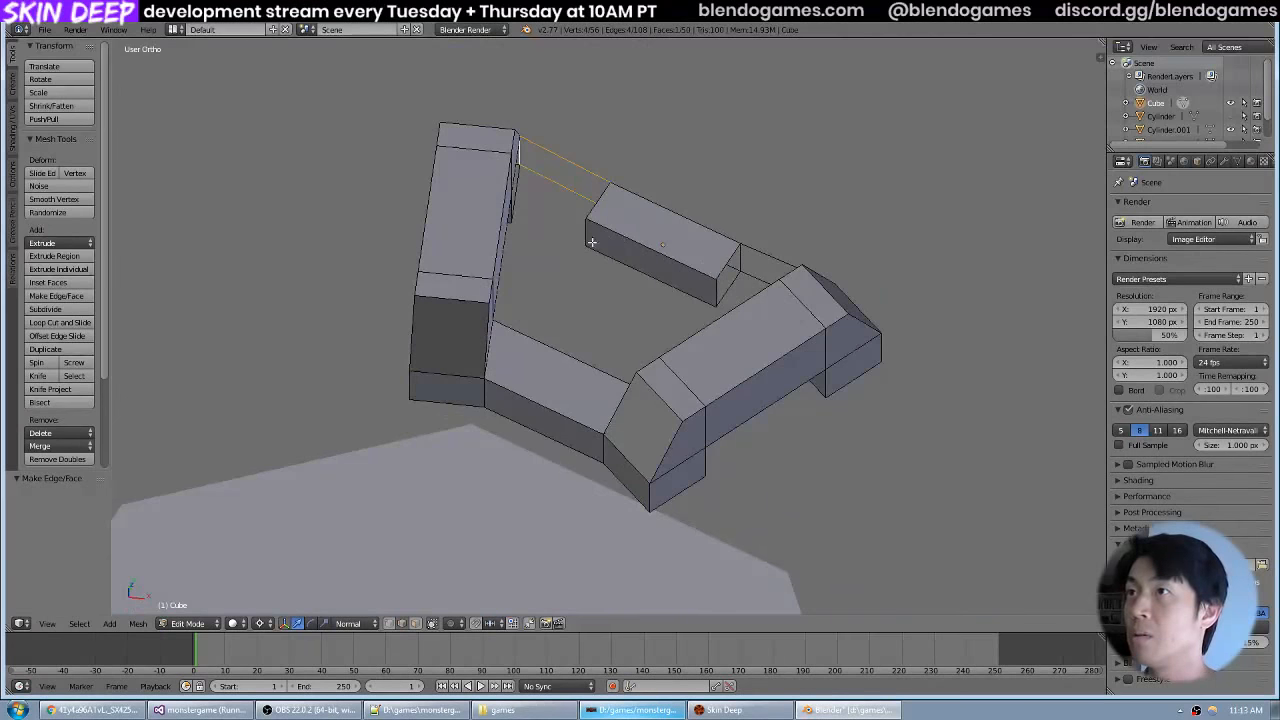
{"action": "right_click", "coordinate": [588, 241]}
{"action": "left_click_drag", "start_coordinate": [595, 238], "coordinate": [544, 216]}
{"action": "right_click", "coordinate": [557, 244], "text": "shift"}
{"action": "key", "text": "f"}
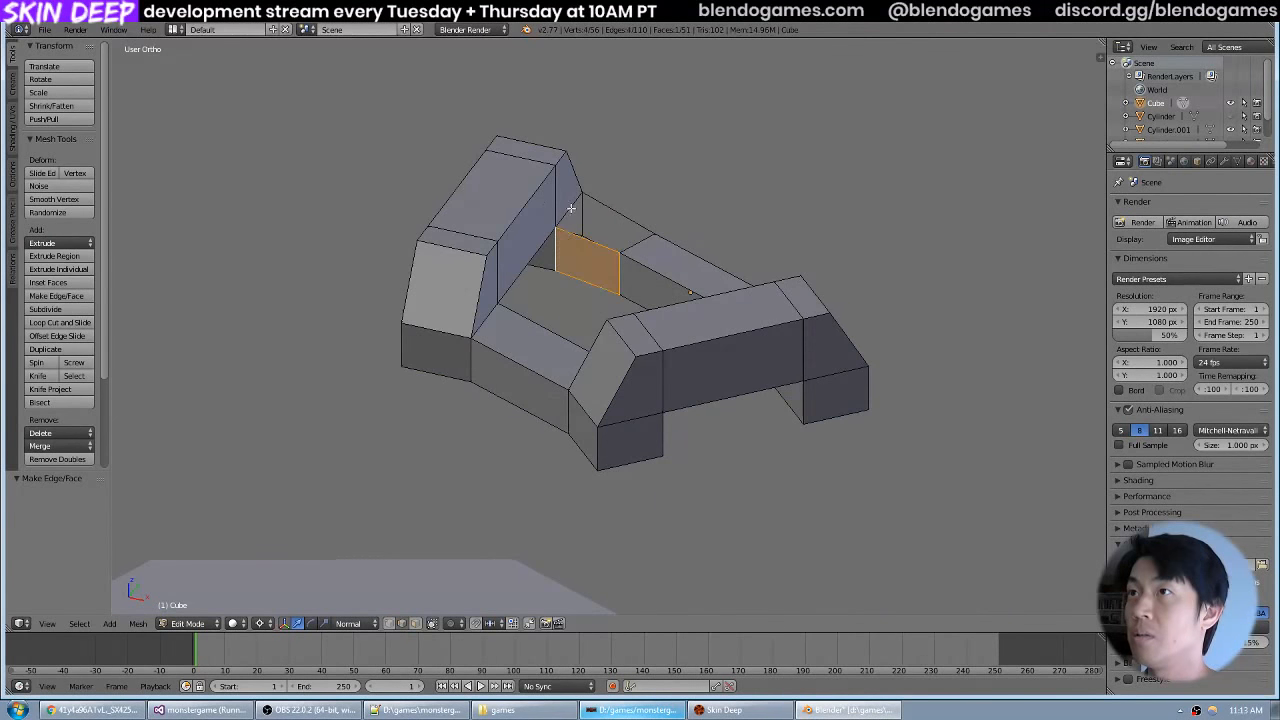
Fill the top faces between the bar and the spoke legs at both ends.
{"action": "right_click", "coordinate": [571, 208]}
{"action": "right_click", "coordinate": [640, 237], "text": "shift"}
{"action": "key", "text": "f"}
{"action": "left_click_drag", "start_coordinate": [716, 228], "coordinate": [503, 256]}
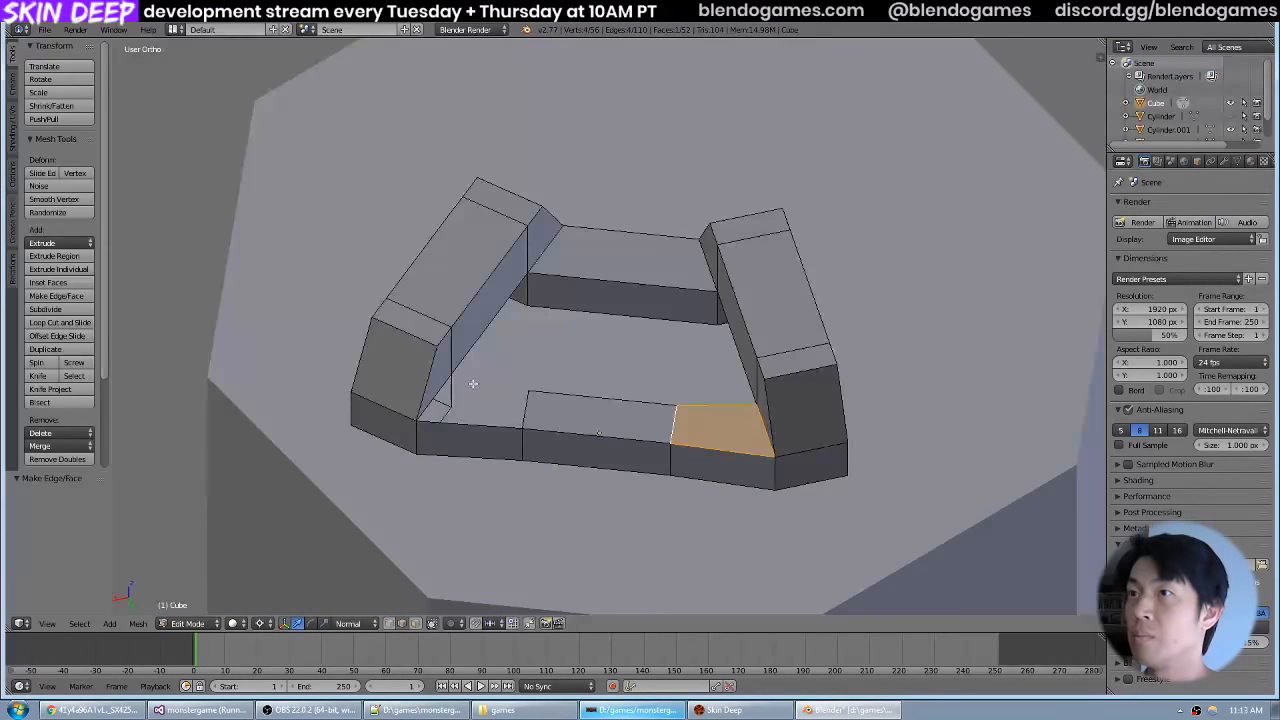
{"action": "right_click", "coordinate": [438, 390]}
{"action": "right_click", "coordinate": [530, 403], "text": "shift"}
{"action": "key", "text": "f"}
Fill the underside faces between the bar and the spoke legs at both ends.
{"action": "left_click_drag", "start_coordinate": [580, 434], "coordinate": [591, 263]}
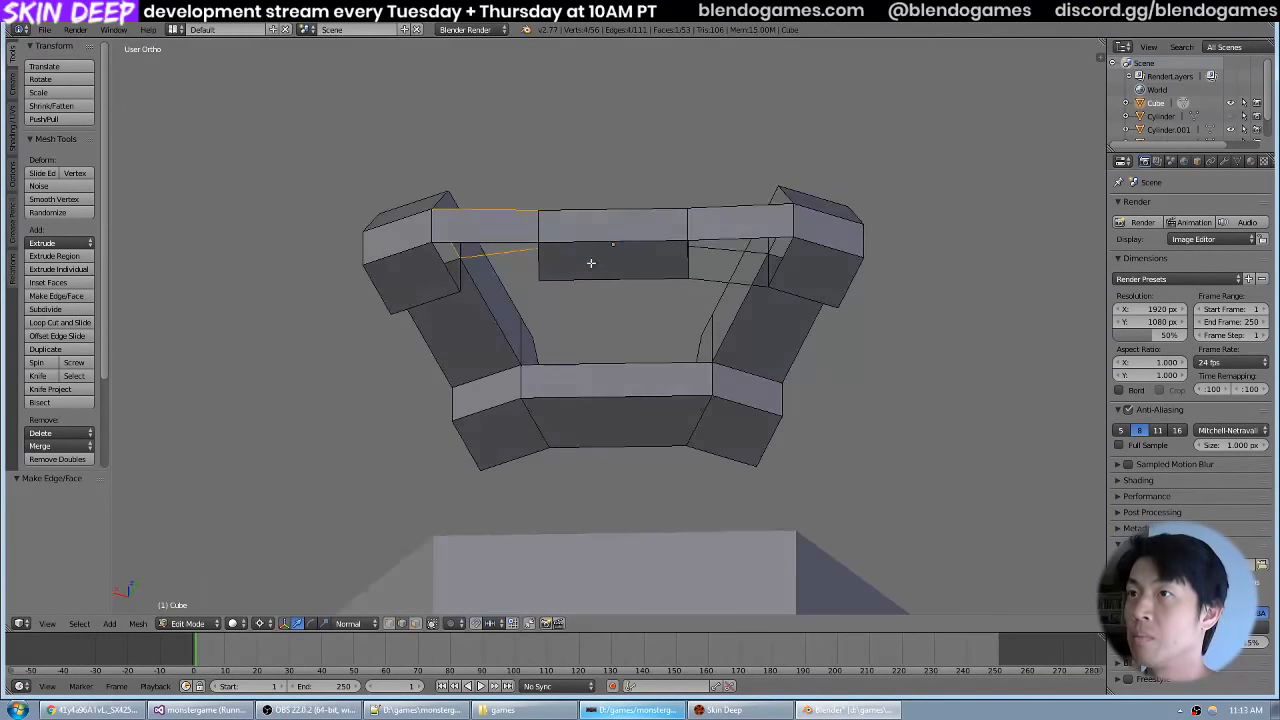
{"action": "right_click", "coordinate": [436, 268]}
{"action": "right_click", "coordinate": [537, 258], "text": "shift"}
{"action": "key", "text": "f"}
{"action": "right_click", "coordinate": [688, 252]}
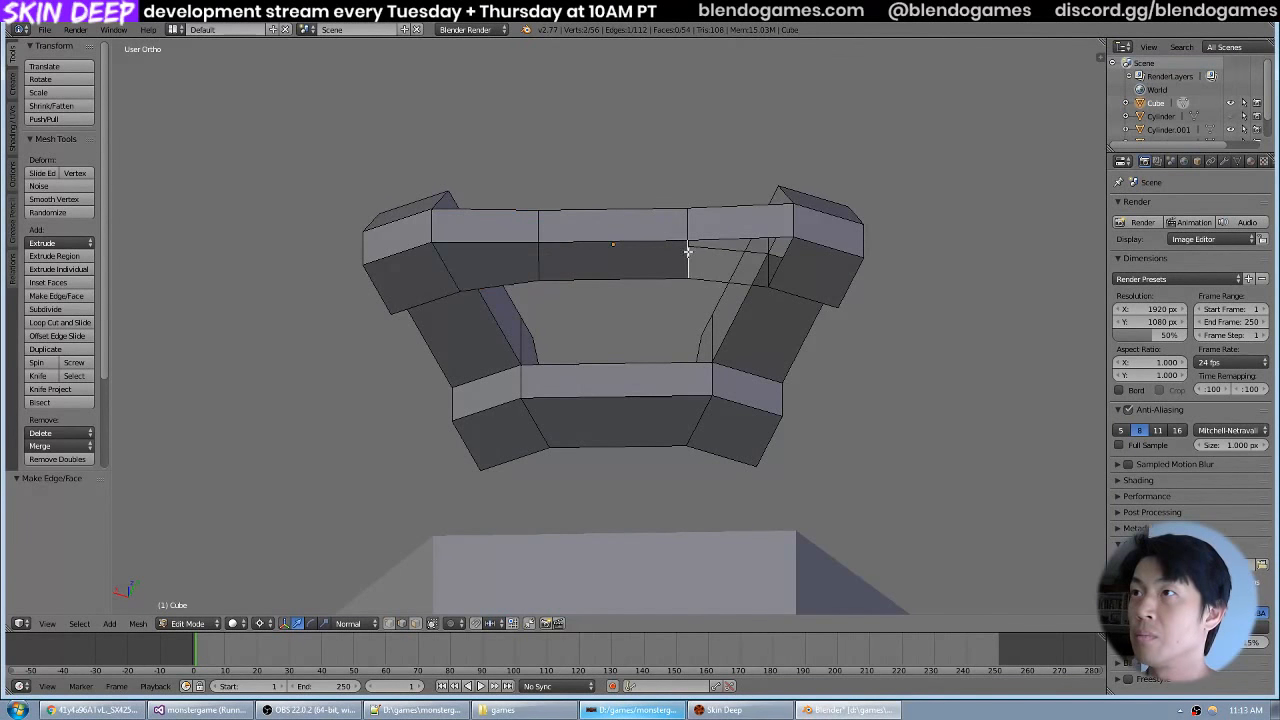
{"action": "right_click", "coordinate": [775, 259], "text": "shift"}
{"action": "key", "text": "f"}
Fill the remaining inner side face at the bar's other end to close the rim piece.
{"action": "left_click_drag", "start_coordinate": [783, 254], "coordinate": [677, 346]}
{"action": "left_click_drag", "start_coordinate": [759, 329], "coordinate": [835, 260]}
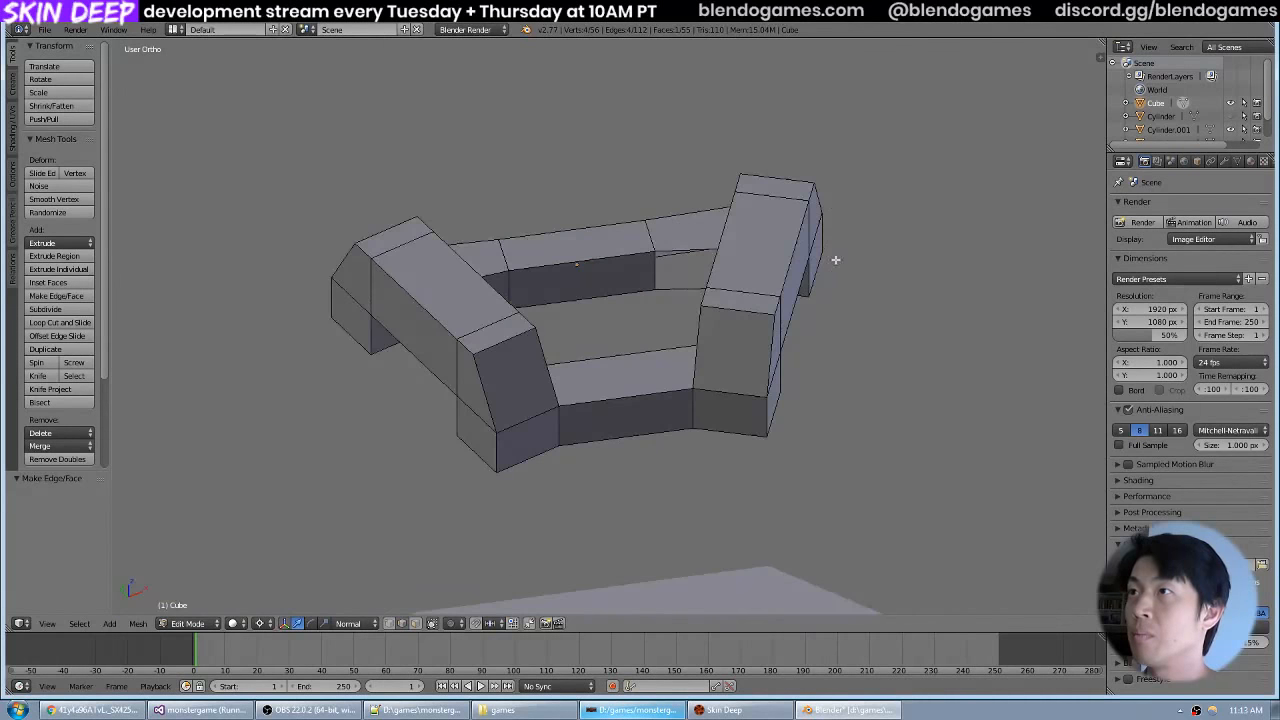
{"action": "right_click", "coordinate": [691, 248], "text": "shift"}
{"action": "key", "text": "f"}
{"action": "left_click_drag", "start_coordinate": [694, 251], "coordinate": [820, 268]}
Select the inner and outer side faces of the rim's middle segment and set the transform orientation to Local.
{"action": "left_click_drag", "start_coordinate": [498, 376], "coordinate": [462, 338]}
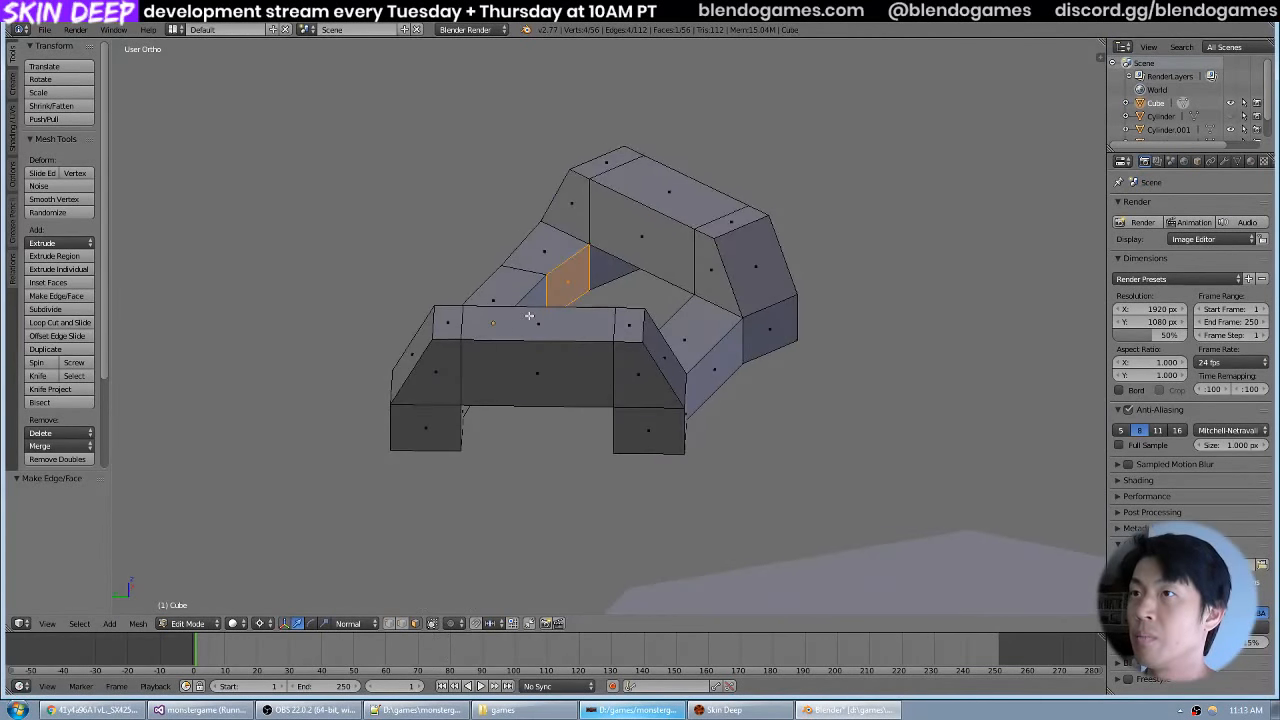
{"action": "right_click", "coordinate": [540, 295]}
{"action": "left_click_drag", "start_coordinate": [534, 290], "coordinate": [614, 301]}
{"action": "right_click", "coordinate": [473, 380], "text": "shift"}
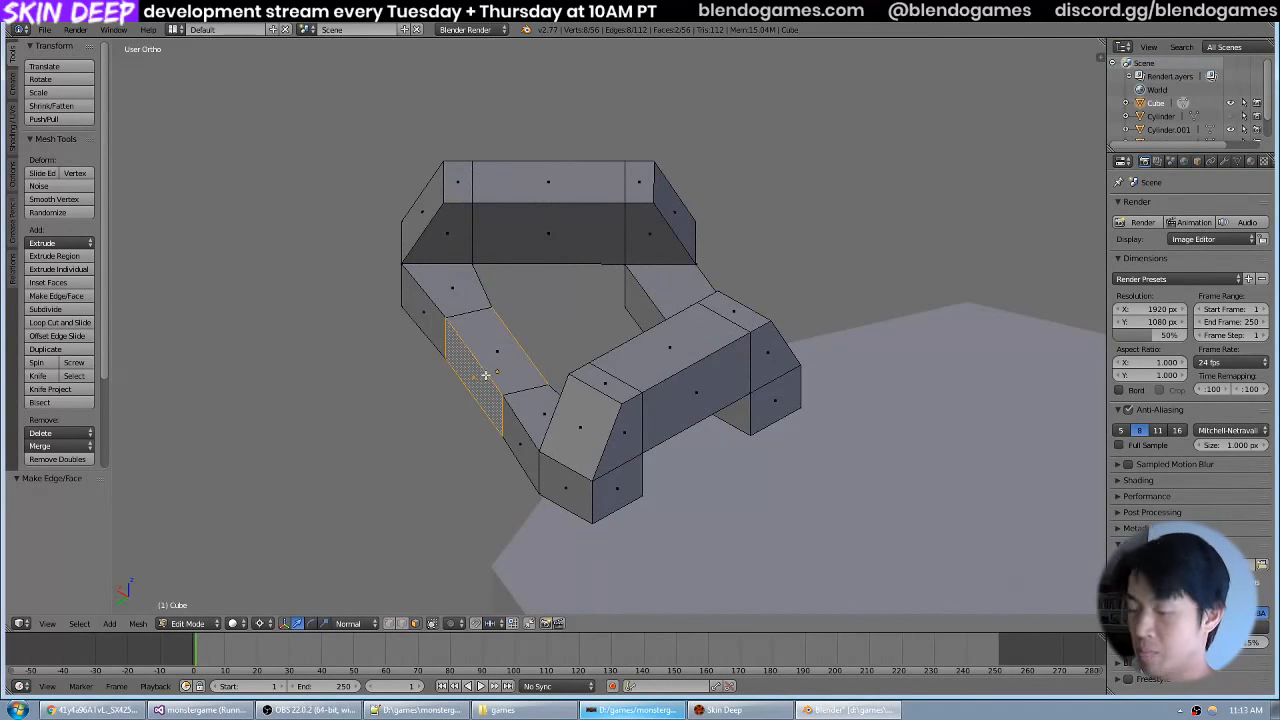
{"action": "key", "text": "KP_7"}
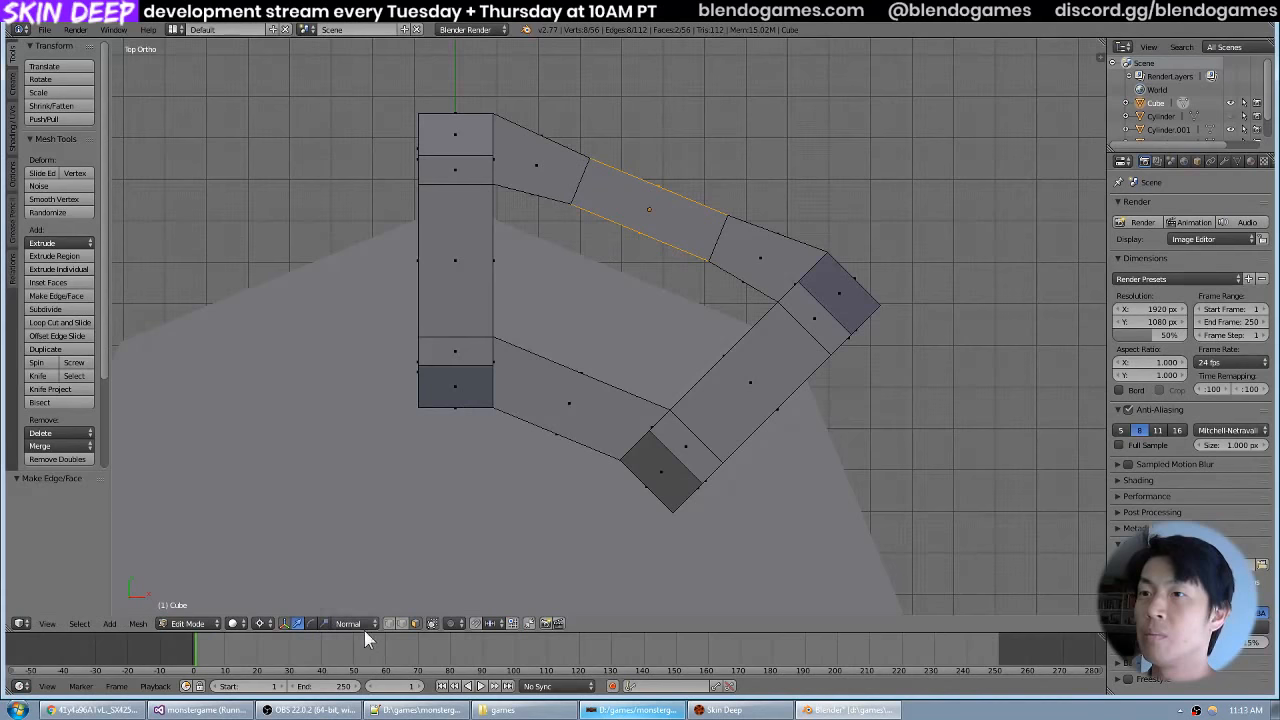
{"action": "scroll", "coordinate": [545, 338], "scroll_direction": "down", "scroll_amount": 3}
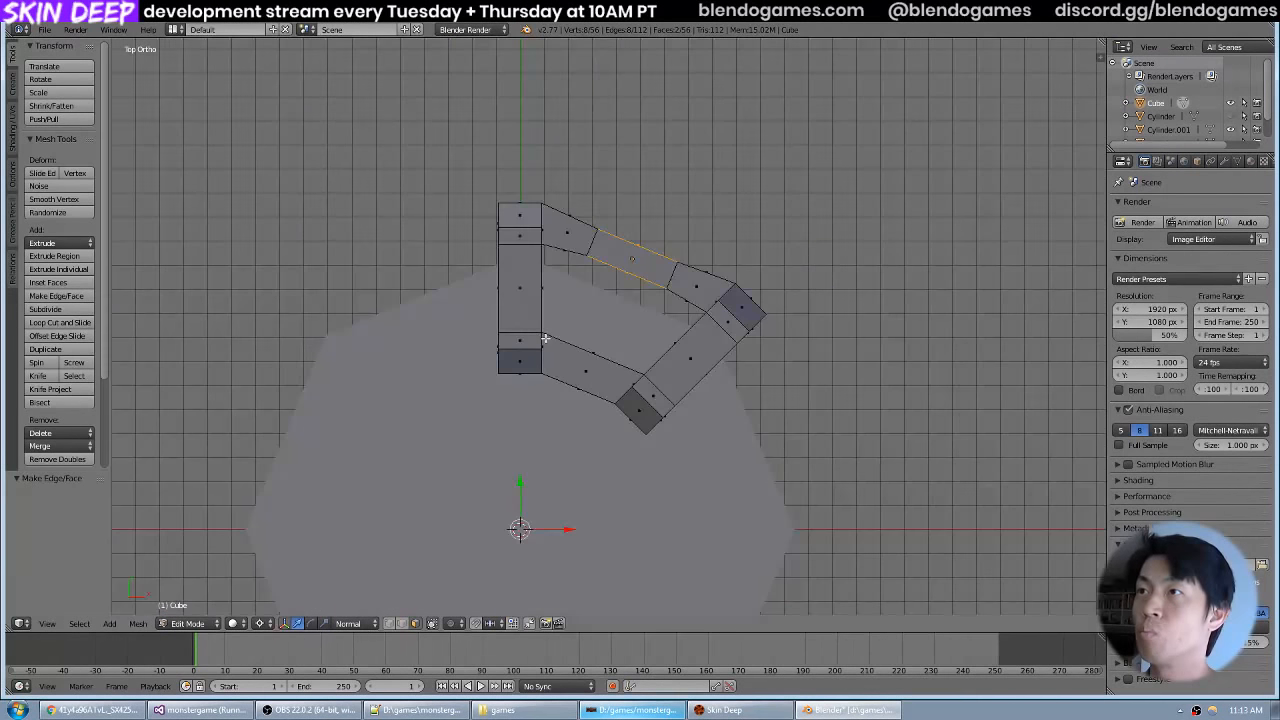
{"action": "left_click", "coordinate": [367, 620]}
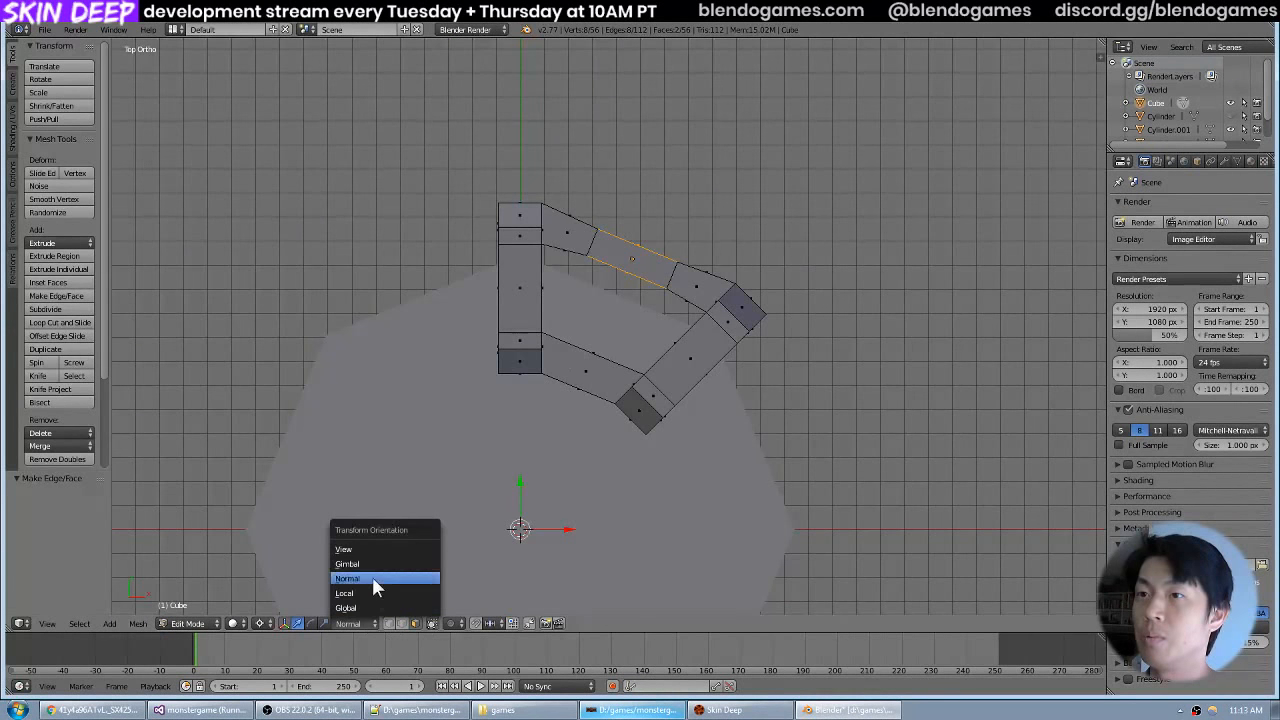
{"action": "left_click", "coordinate": [372, 593]}
Leave mesh editing, examine the handwheel section from several angles and compare it with the red handwheel reference photo in the browser.
{"action": "left_click_drag", "start_coordinate": [539, 486], "coordinate": [725, 294]}
{"action": "scroll", "coordinate": [574, 318], "scroll_direction": "down", "scroll_amount": 6}
{"action": "key", "text": "Tab"}
{"action": "scroll", "coordinate": [630, 367], "scroll_direction": "up", "scroll_amount": 4}
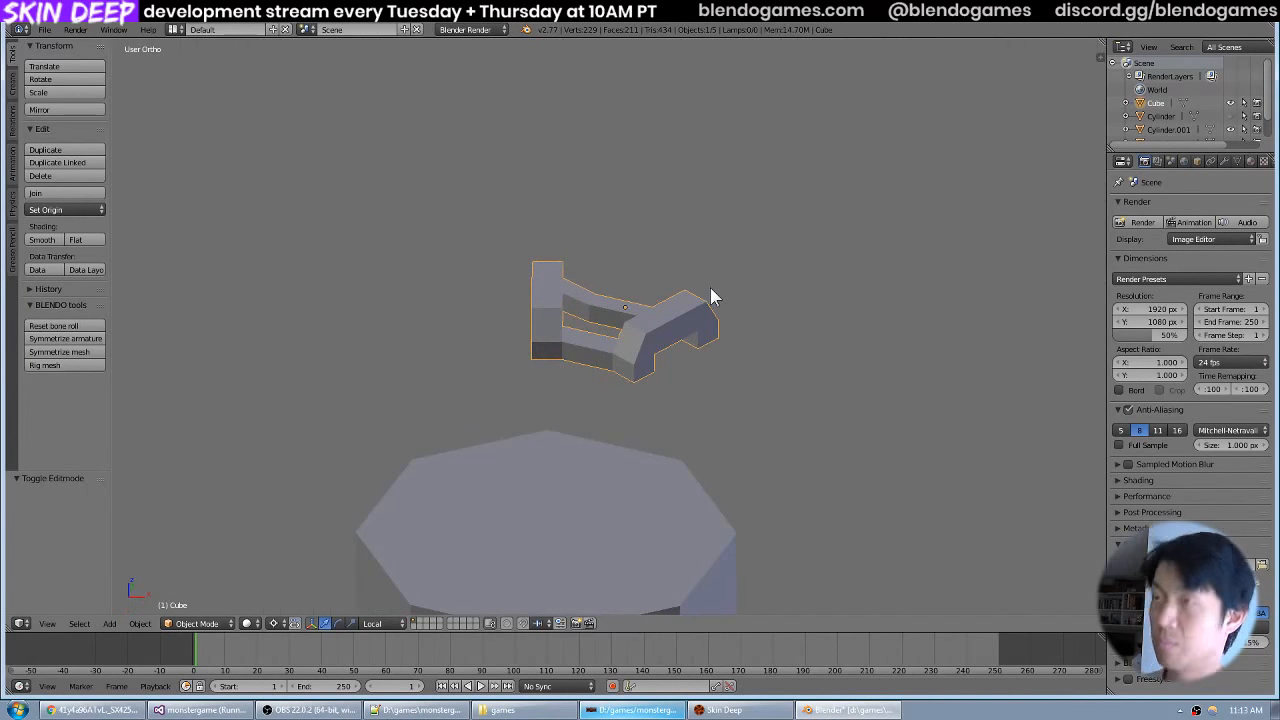
{"action": "key", "text": "KP_7"}
{"action": "left_click_drag", "start_coordinate": [649, 318], "coordinate": [641, 246]}
{"action": "key", "text": "a"}
{"action": "scroll", "coordinate": [692, 335], "scroll_direction": "down", "scroll_amount": 4}
{"action": "key", "text": "z"}
{"action": "mouse_move", "coordinate": [700, 346]}
{"action": "left_mouse_down"}
{"action": "mouse_move", "coordinate": [644, 302]}
{"action": "mouse_move", "coordinate": [710, 303]}
{"action": "left_mouse_up"}
{"action": "key", "text": "z"}
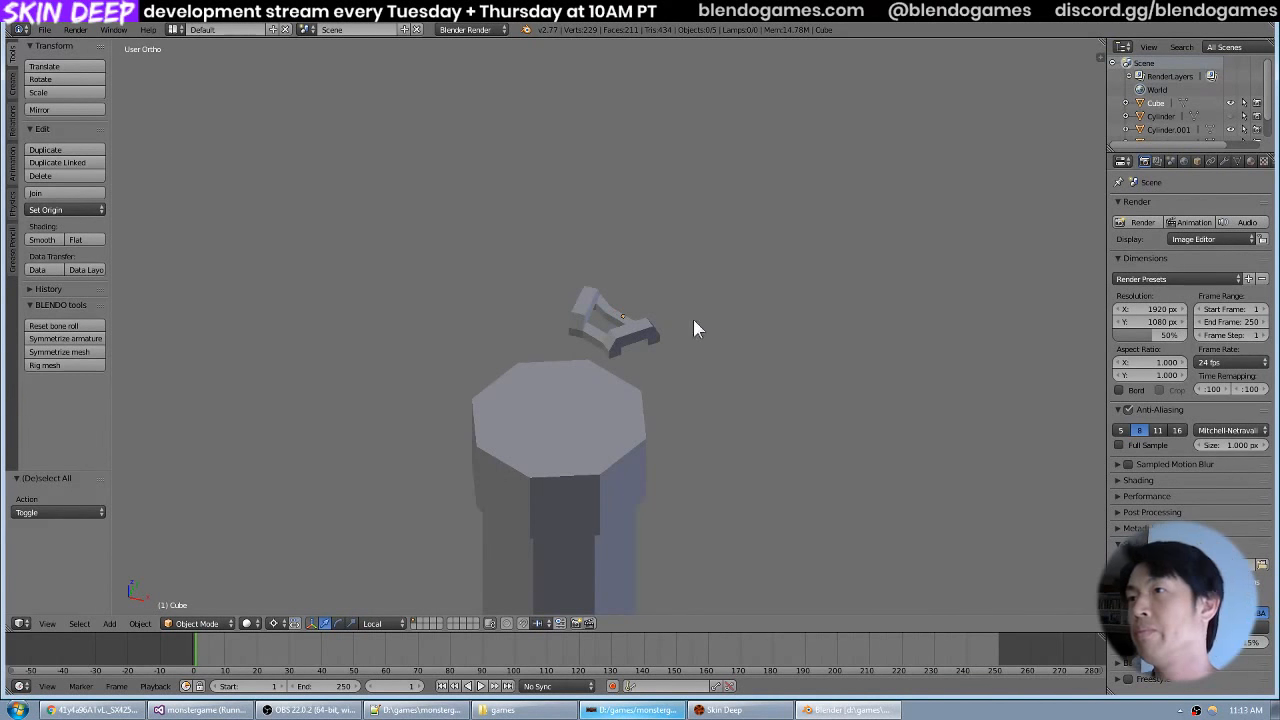
{"action": "left_click_drag", "start_coordinate": [654, 320], "coordinate": [657, 306]}
{"action": "scroll", "coordinate": [669, 323], "scroll_direction": "up", "scroll_amount": 6}
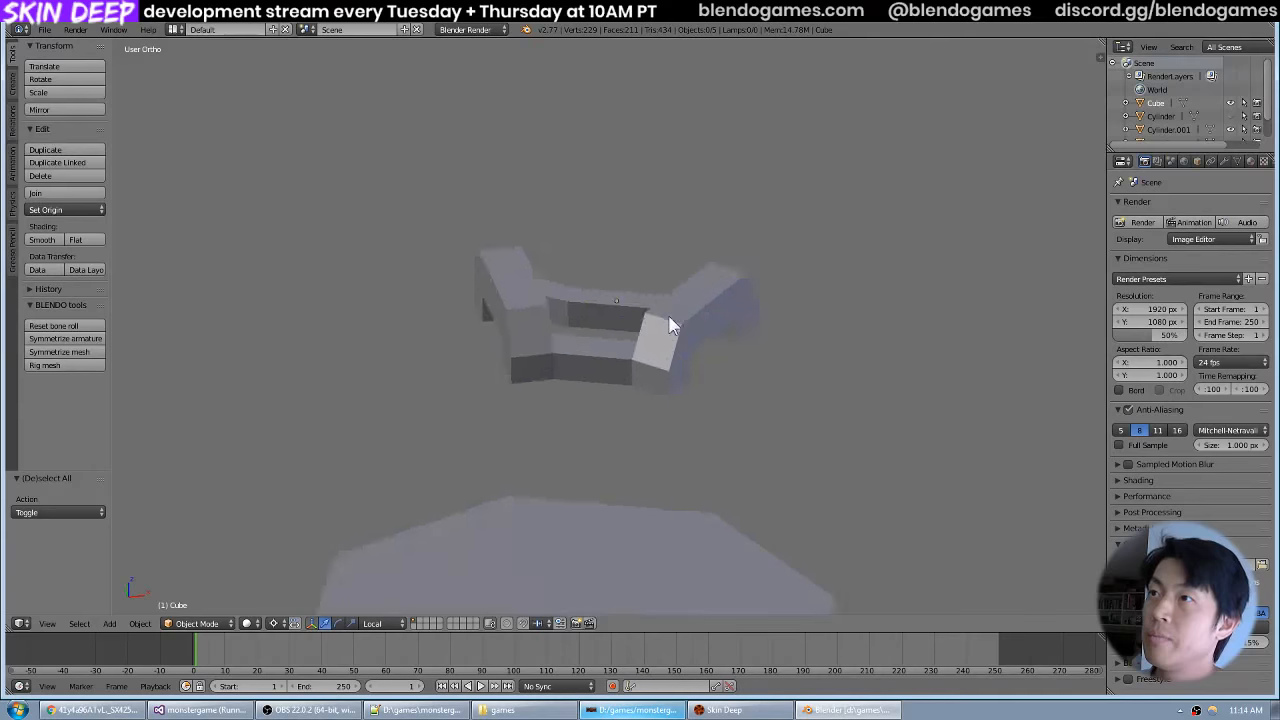
{"action": "key", "text": "alt+Tab"}
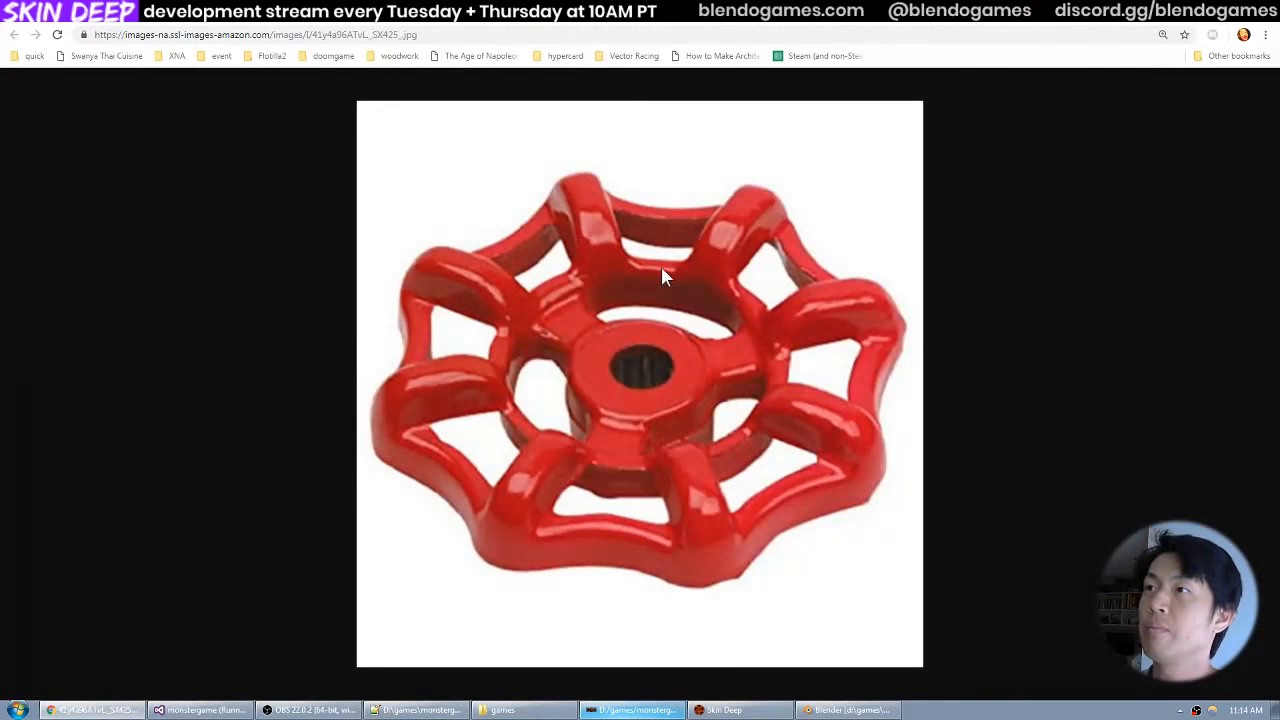
{"action": "key", "text": "alt+Tab"}
Delete the four side faces on the spokes' lower legs that face the neighbouring wheel sections.
{"action": "key", "text": "Tab"}
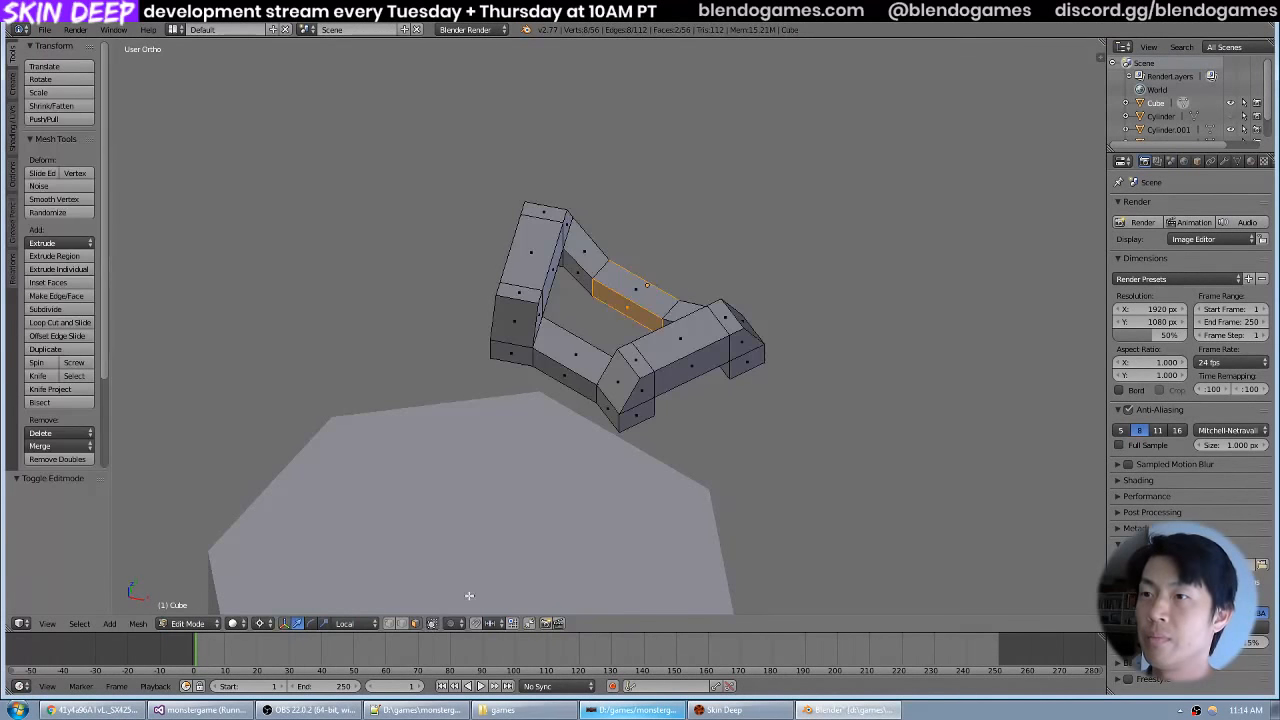
{"action": "right_click", "coordinate": [757, 362]}
{"action": "right_click", "coordinate": [652, 414], "text": "shift"}
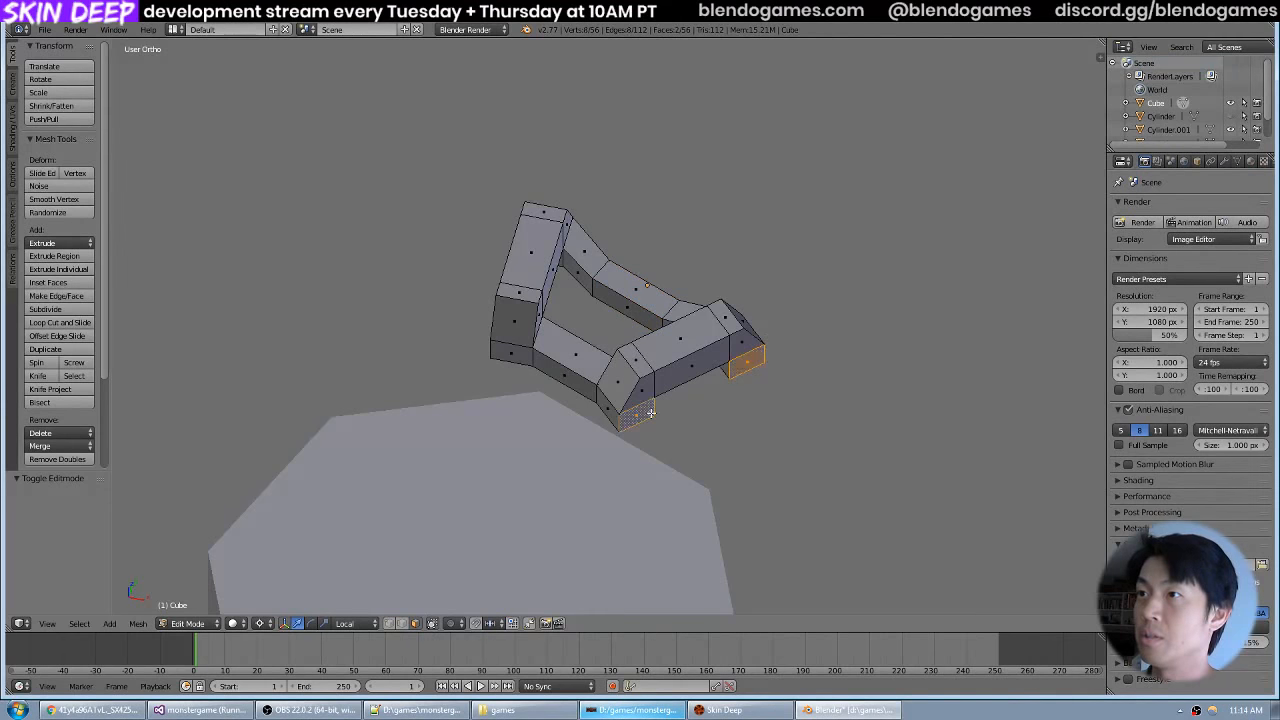
{"action": "left_click_drag", "start_coordinate": [652, 412], "coordinate": [567, 369]}
{"action": "right_click", "coordinate": [563, 373]}
{"action": "right_click", "coordinate": [470, 349], "text": "shift"}
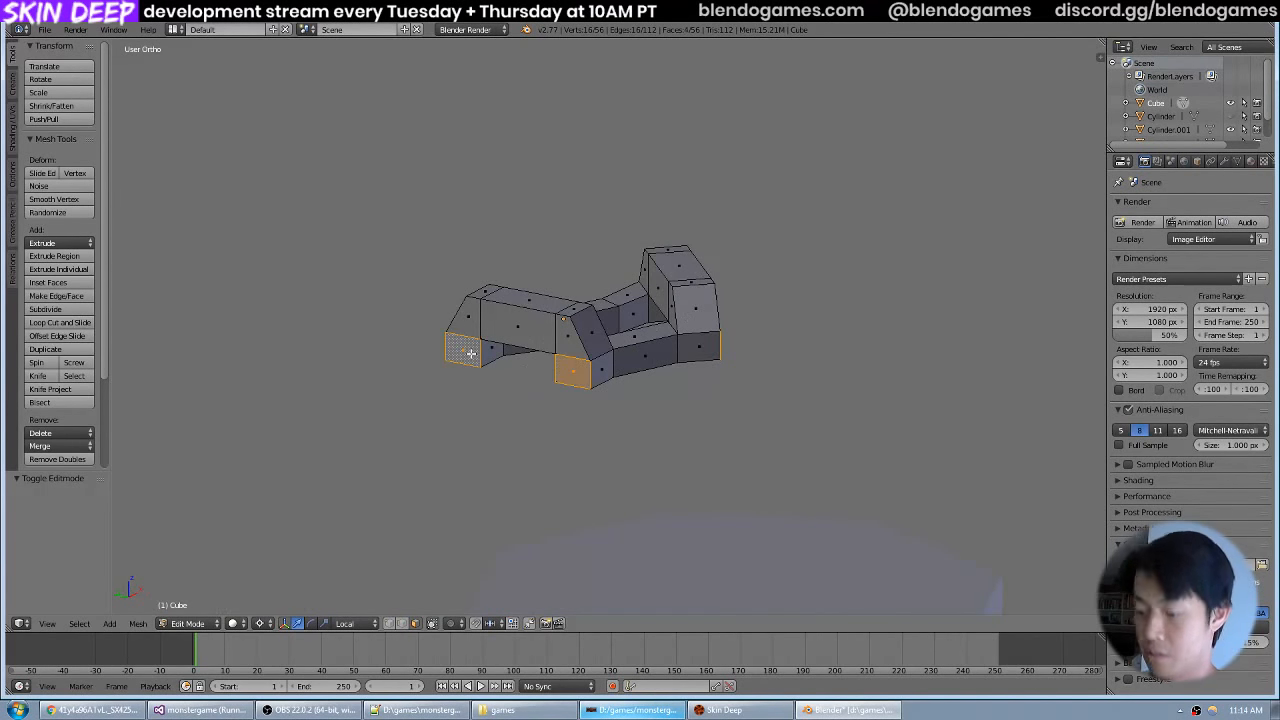
{"action": "key", "text": "x"}
{"action": "left_click", "coordinate": [471, 352]}
{"action": "key", "text": "Tab"}
Save the Blender file, overwriting the existing version.
{"action": "left_click_drag", "start_coordinate": [639, 324], "coordinate": [695, 305]}
{"action": "scroll", "coordinate": [712, 311], "scroll_direction": "down", "scroll_amount": 2}
{"action": "key", "text": "ctrl+s"}
{"action": "left_click", "coordinate": [710, 315]}
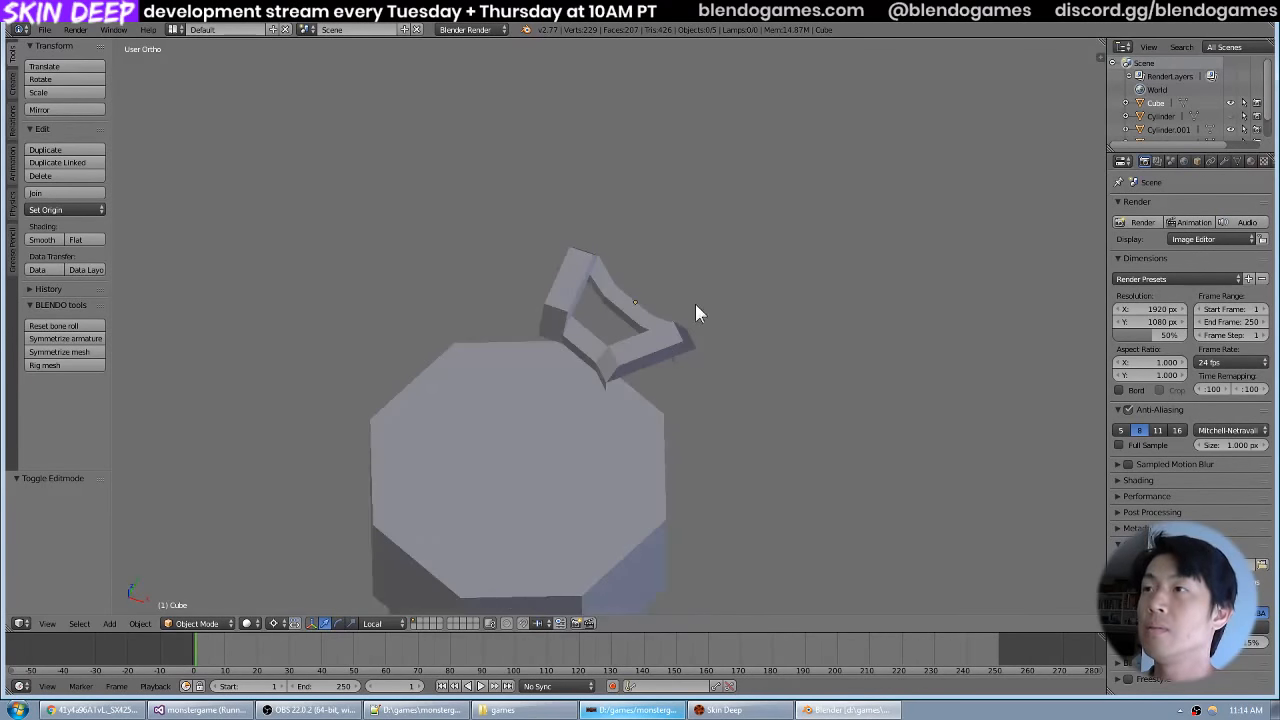
Duplicate the handwheel section and rotate the copy 90° around the tank's centre in the top view.
{"action": "right_click", "coordinate": [669, 348]}
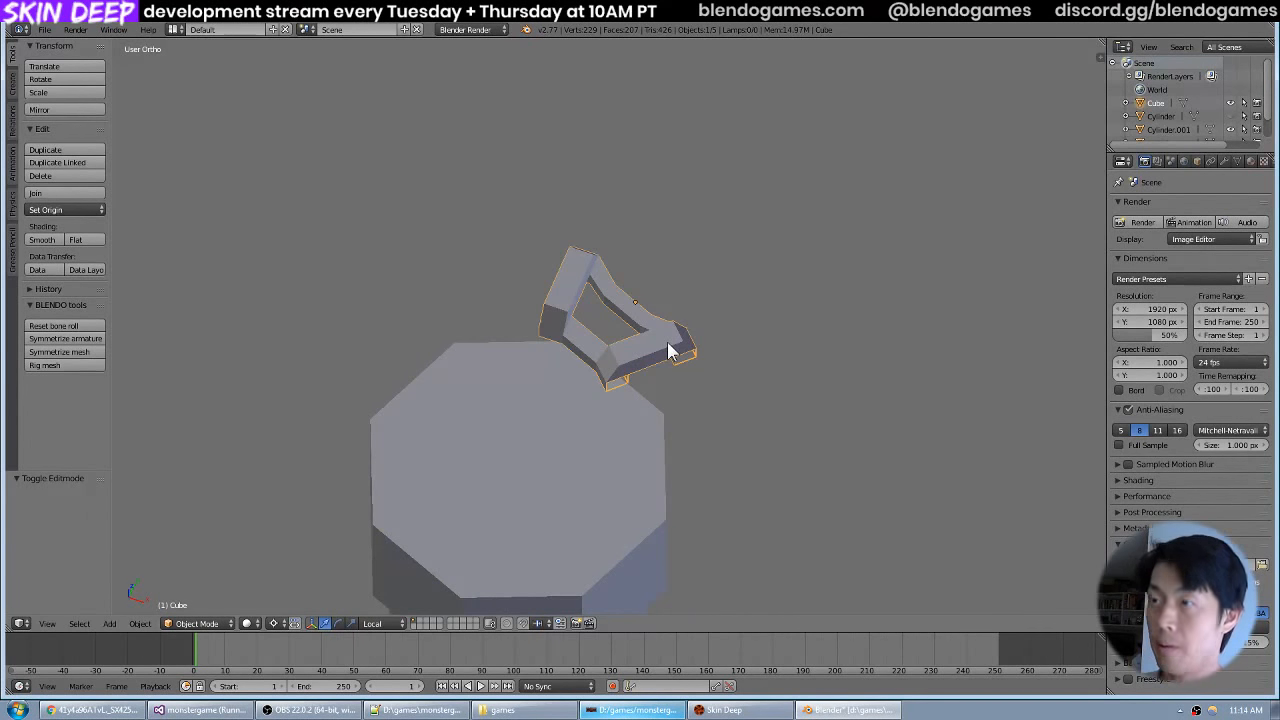
{"action": "key", "text": "KP_7"}
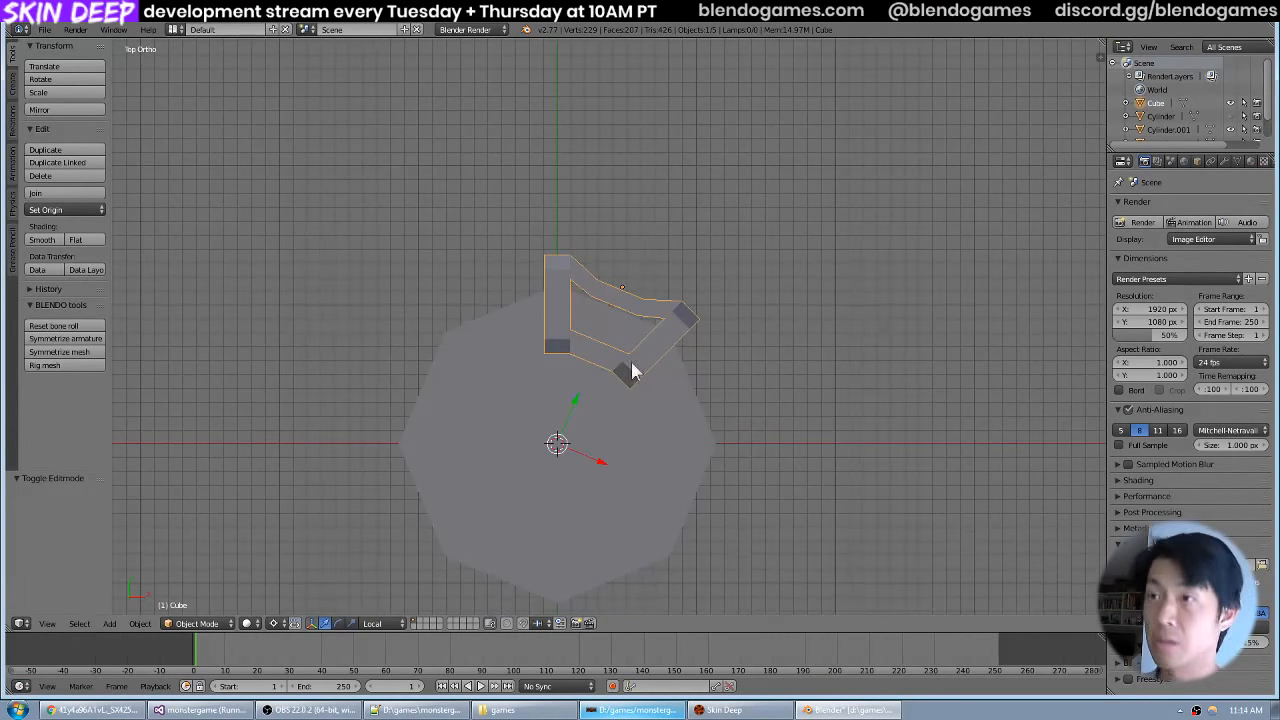
{"action": "key", "text": "shift+d"}
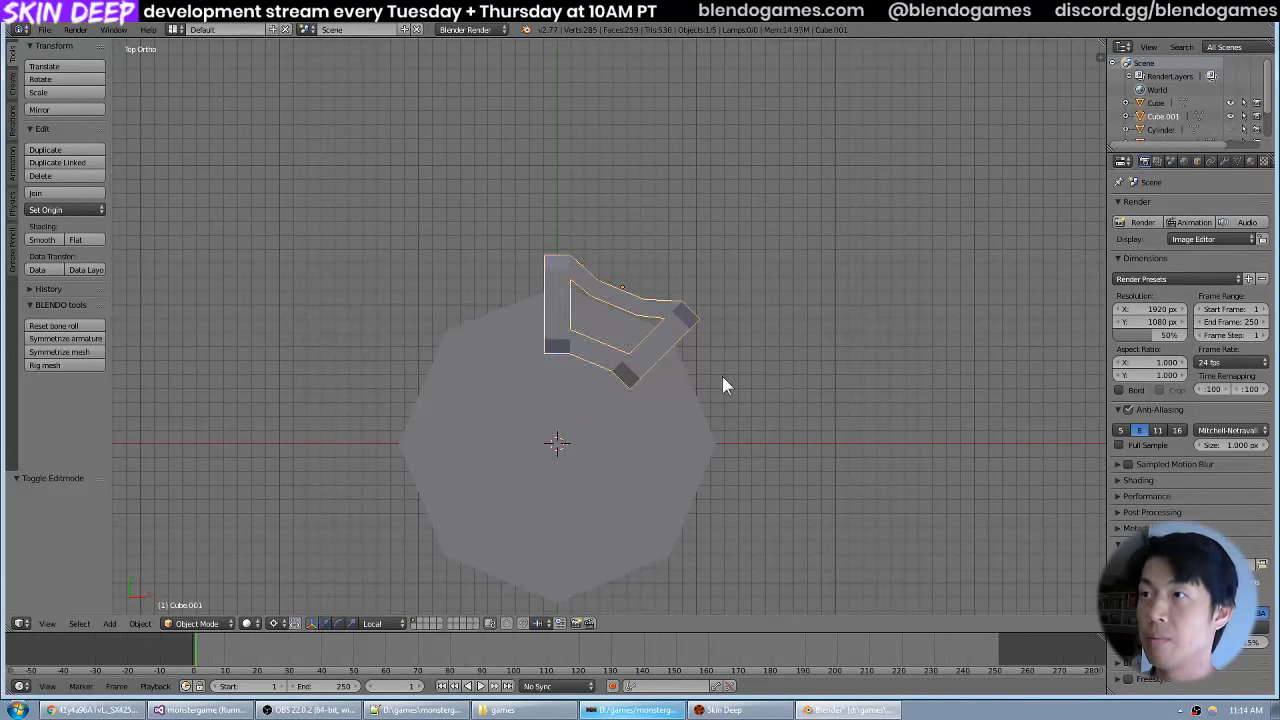
{"action": "key", "text": "r"}
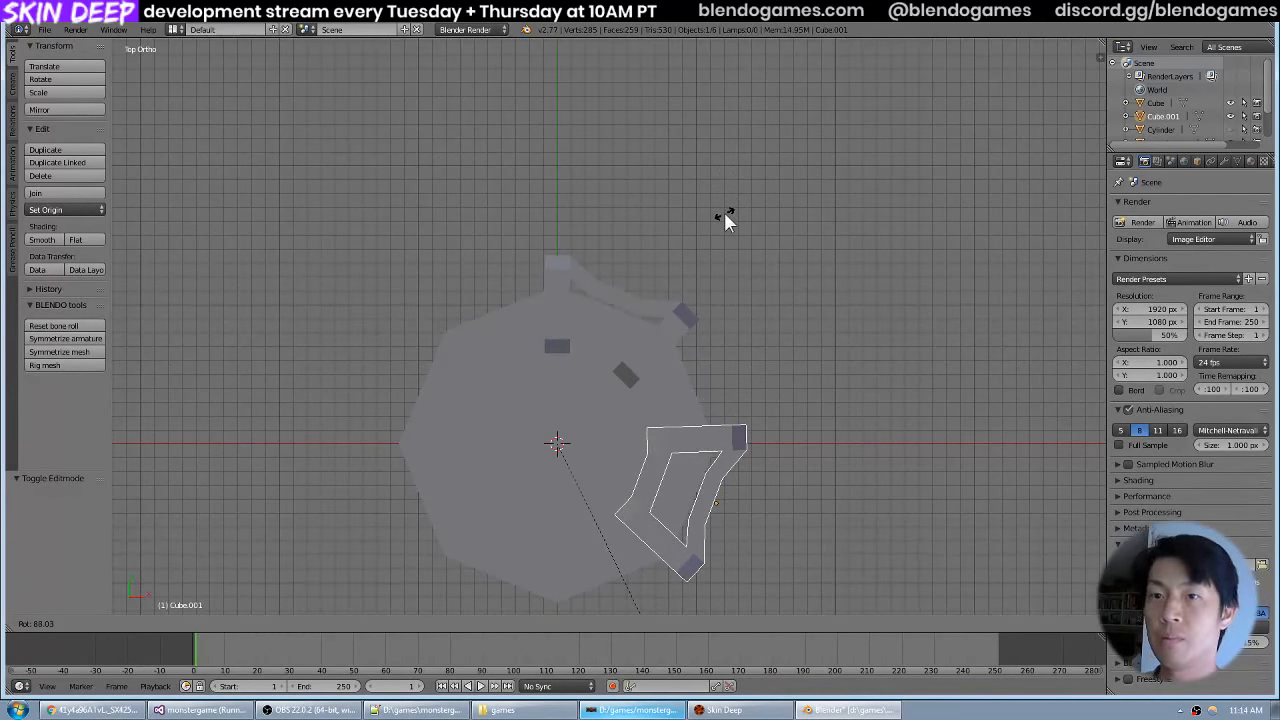
{"action": "type", "text": "90"}
{"action": "key", "text": "Return"}
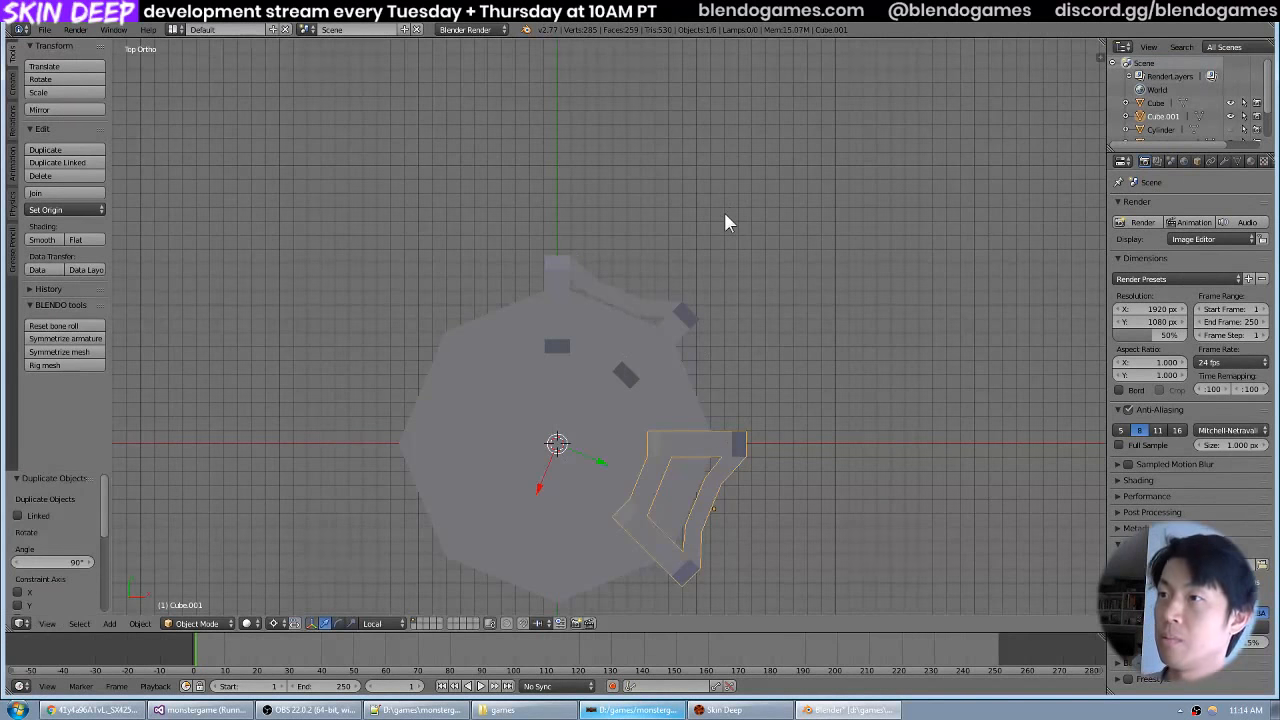
Join the original handwheel section and its rotated copy into one object.
{"action": "left_click_drag", "start_coordinate": [785, 434], "coordinate": [630, 372]}
{"action": "scroll", "coordinate": [812, 318], "scroll_direction": "up", "scroll_amount": 4}
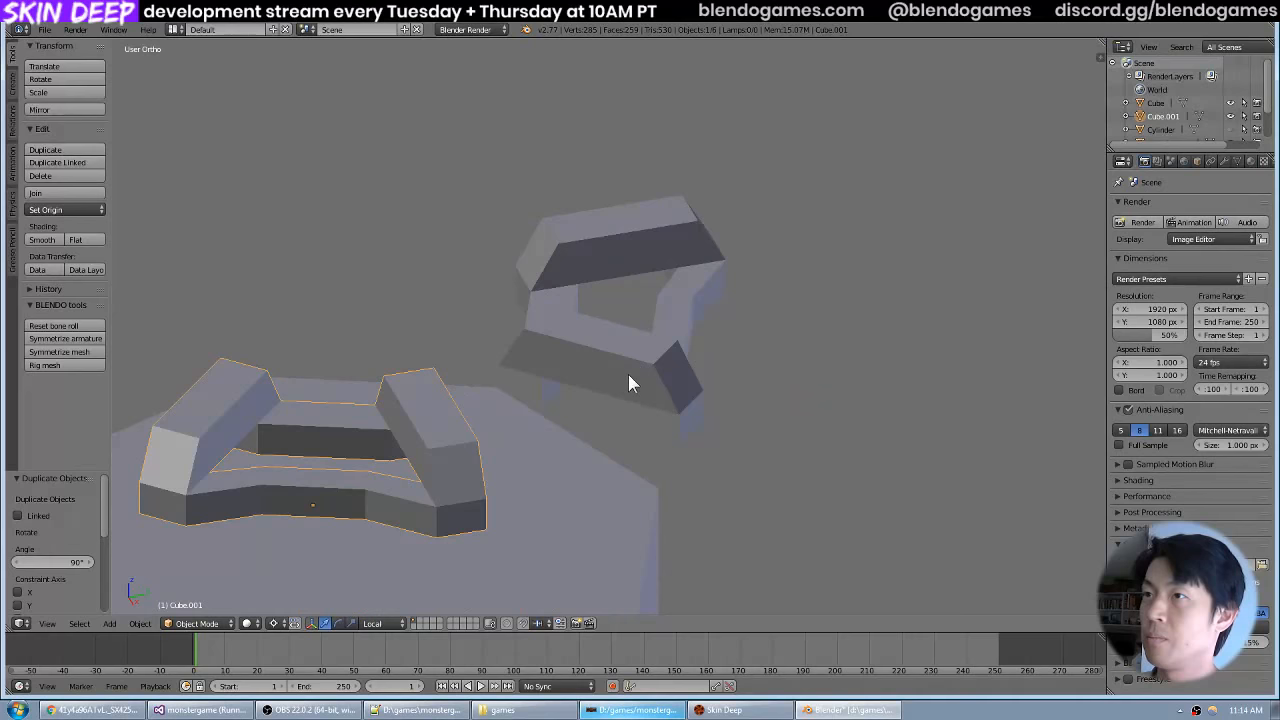
{"action": "right_click", "coordinate": [628, 374]}
{"action": "right_click", "coordinate": [410, 441], "text": "shift"}
{"action": "key", "text": "ctrl+j"}
{"action": "scroll", "coordinate": [430, 435], "scroll_direction": "down", "scroll_amount": 5}
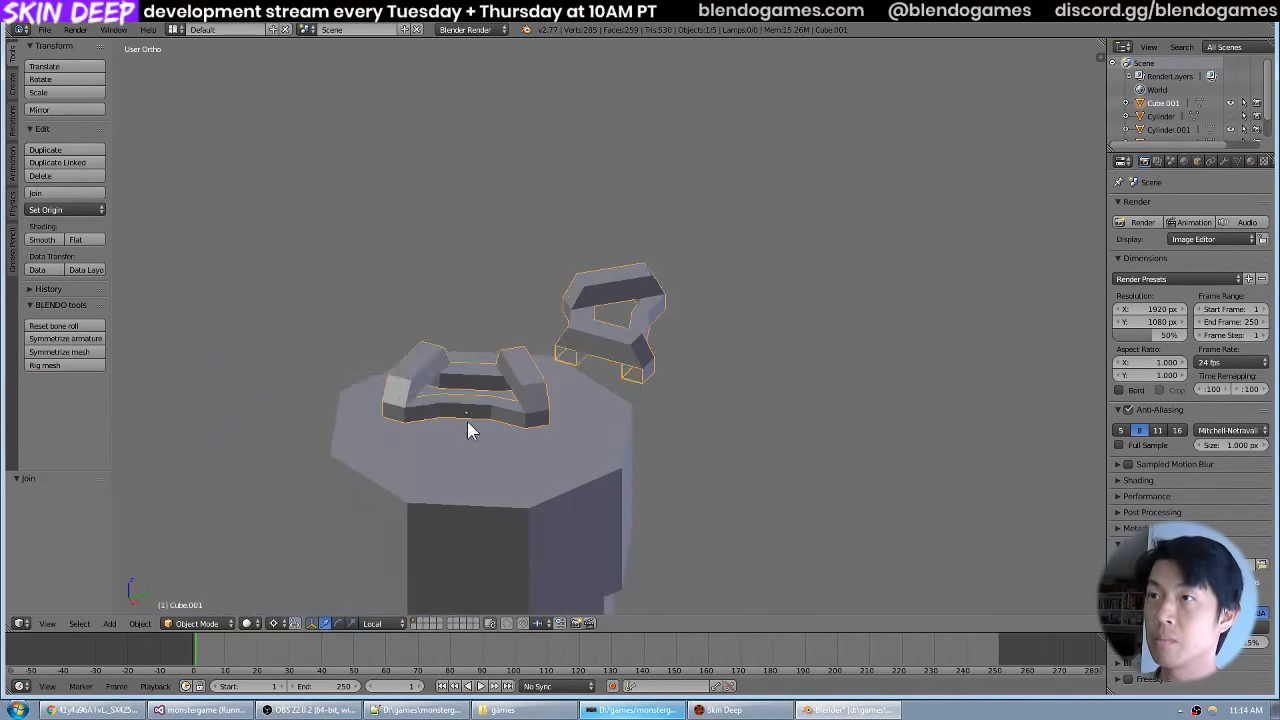
Enter mesh editing and select the two facing open edge loops at the inner spoke legs of the neighbouring sections.
{"action": "left_click_drag", "start_coordinate": [471, 429], "coordinate": [540, 520]}
{"action": "scroll", "coordinate": [463, 607], "scroll_direction": "up", "scroll_amount": 3}
{"action": "key", "text": "Tab"}
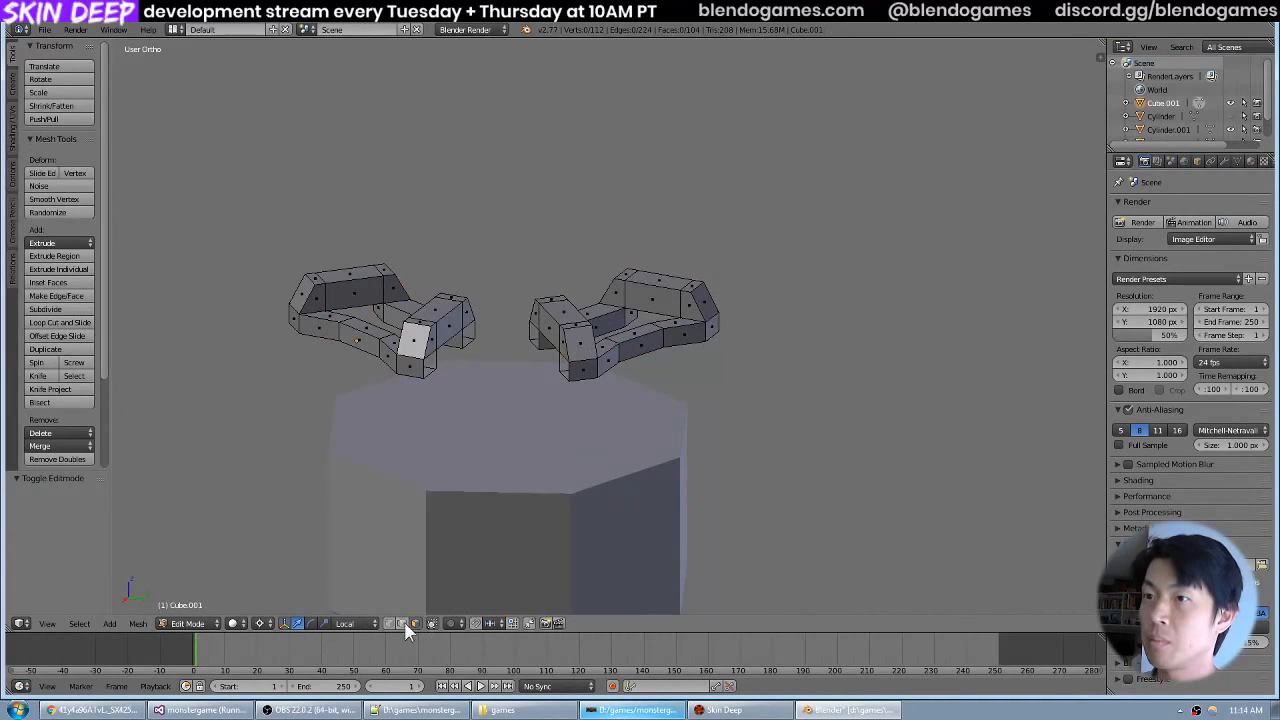
{"action": "scroll", "coordinate": [410, 358], "scroll_direction": "up", "scroll_amount": 6}
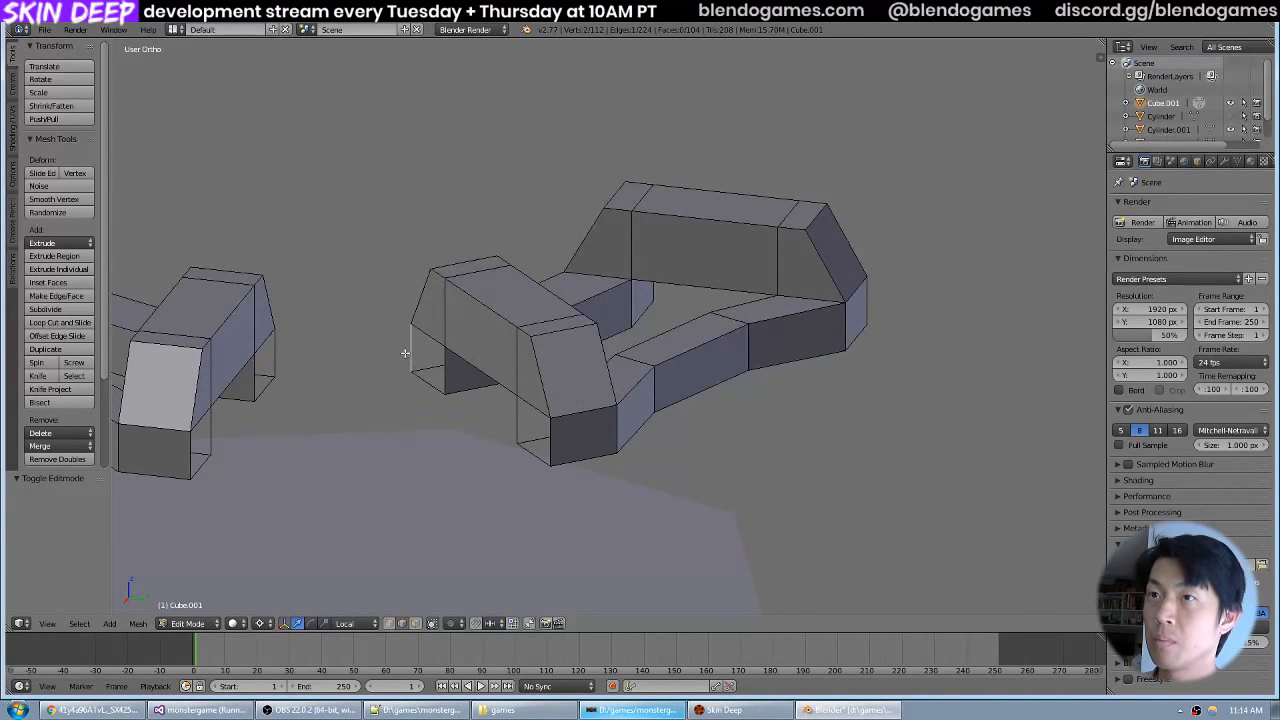
{"action": "right_click", "coordinate": [273, 378]}
{"action": "right_click", "coordinate": [277, 357], "text": "alt"}
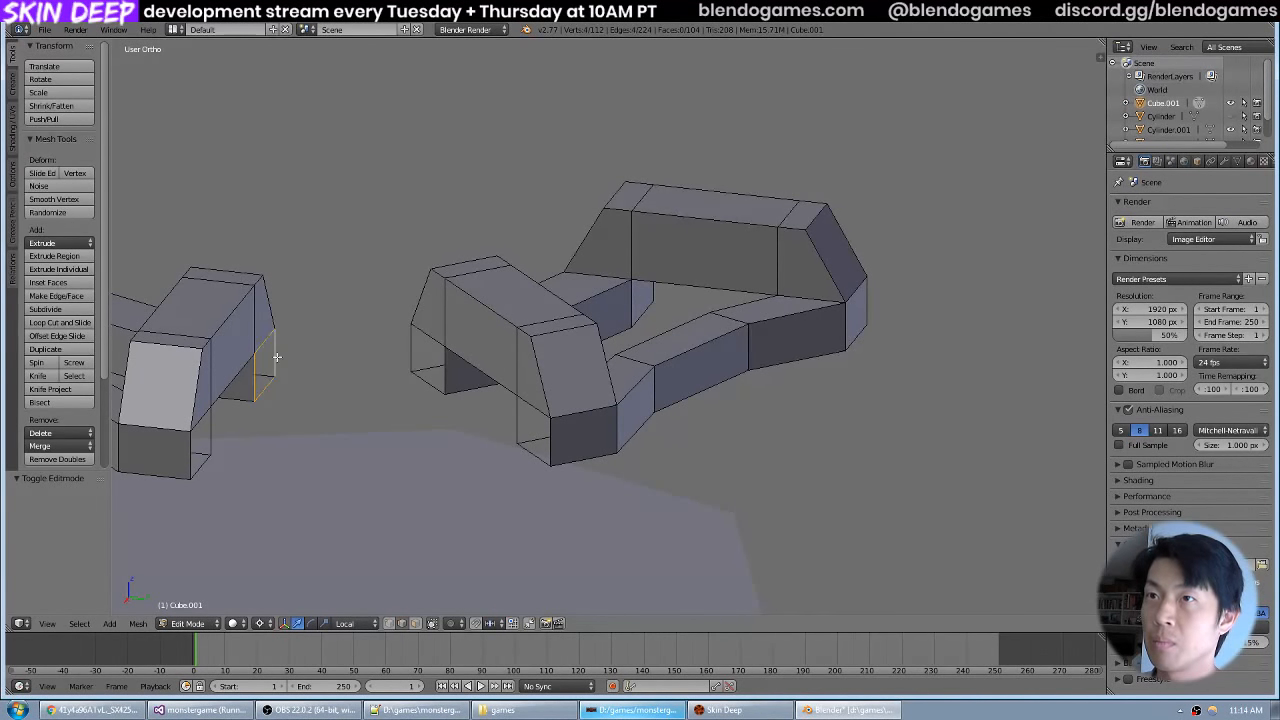
{"action": "right_click", "coordinate": [414, 350], "text": "alt+shift"}
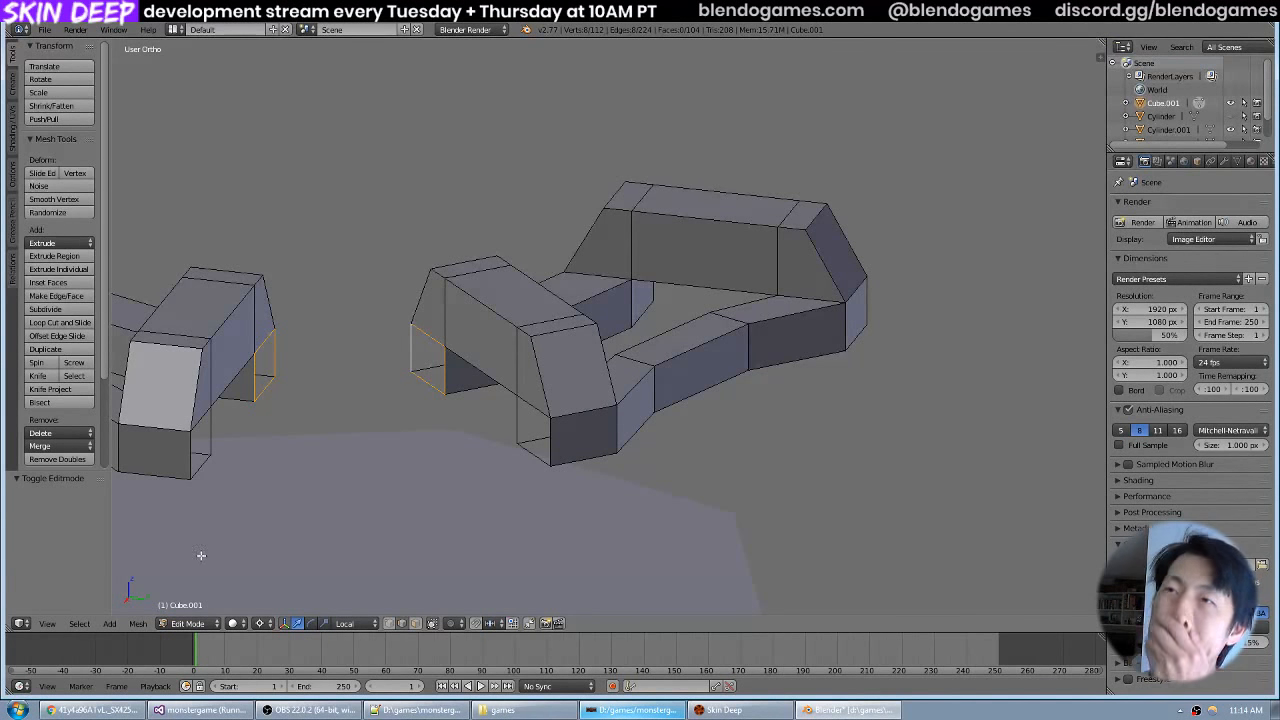
Try to connect the two selected edge loops by filling a face between them, and undo it.
{"action": "left_click", "coordinate": [80, 622]}
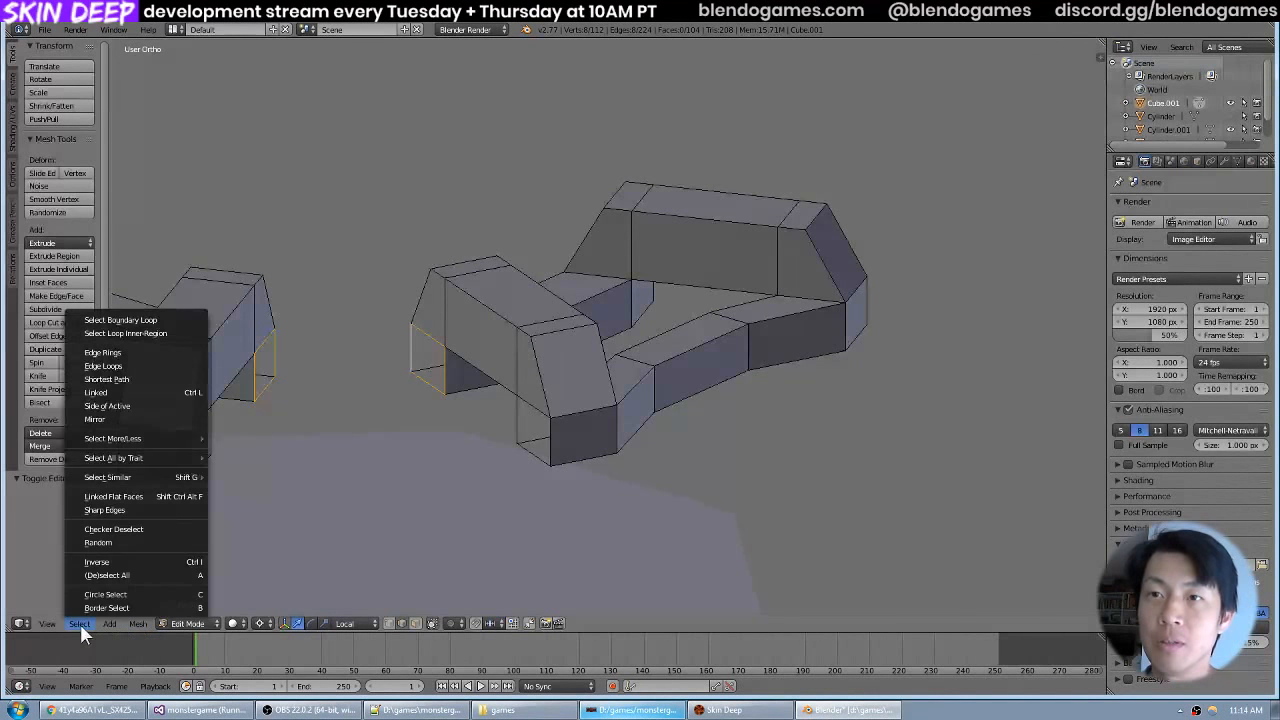
{"action": "mouse_move", "coordinate": [53, 619]}
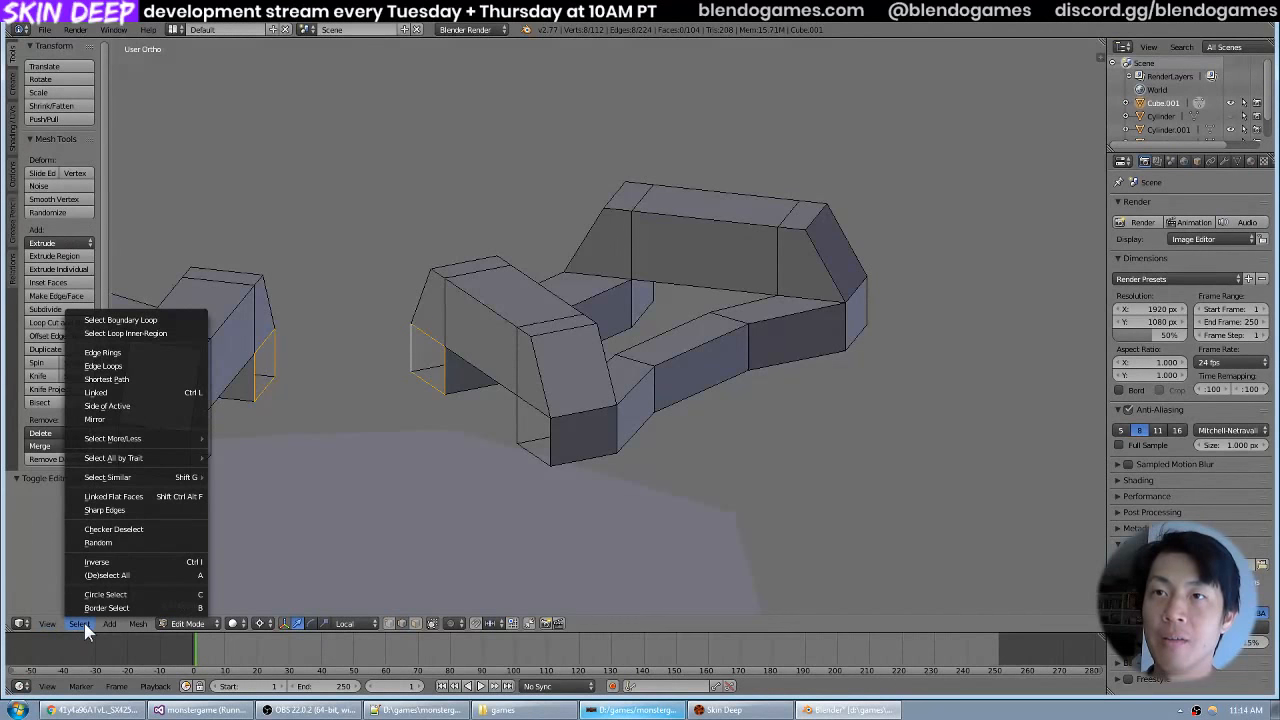
{"action": "left_click", "coordinate": [153, 380]}
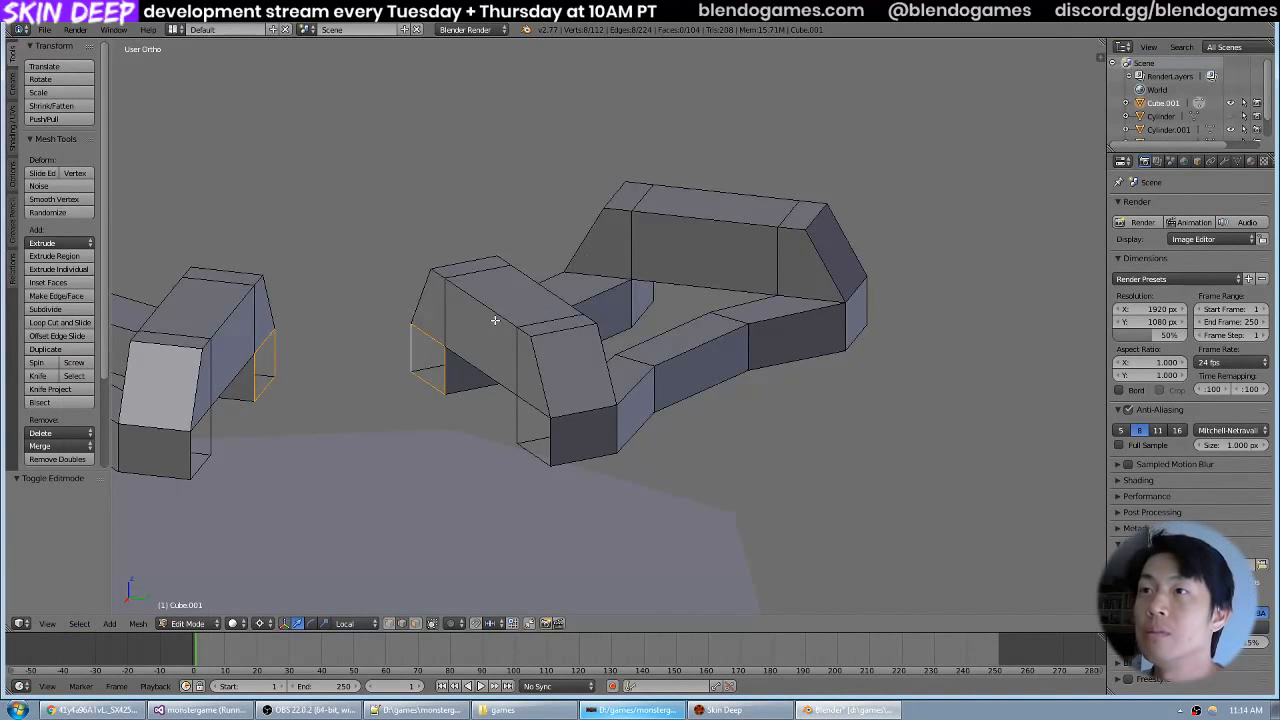
{"action": "key", "text": "f"}
{"action": "key", "text": "ctrl+z"}
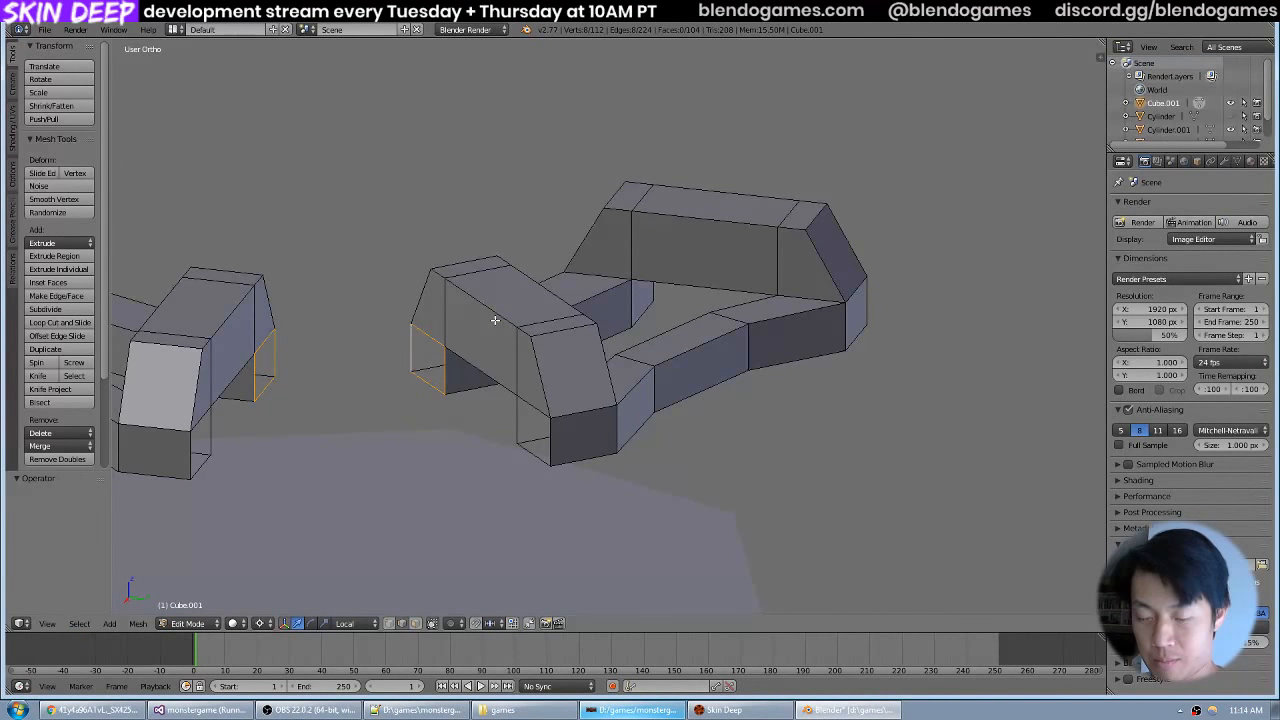
Switch to the browser and search the web for "blender connect two rings" in a new tab.
{"action": "left_click", "coordinate": [91, 710]}
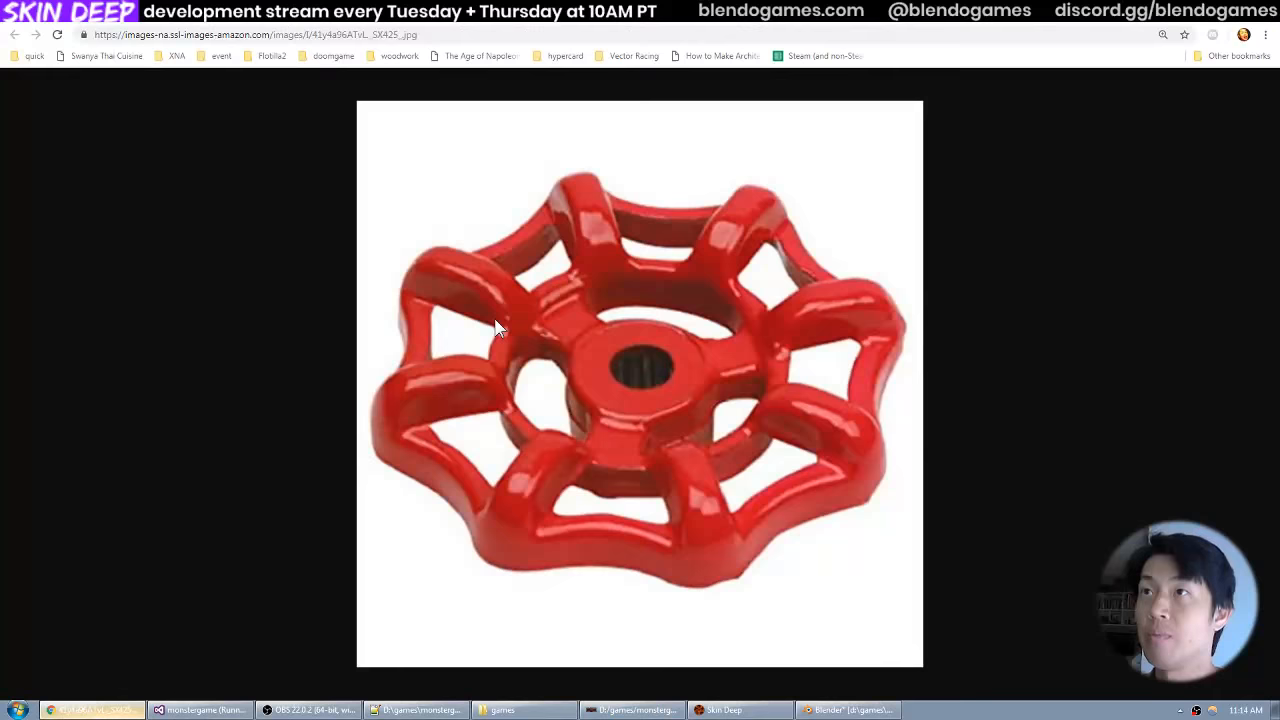
{"action": "key", "text": "ctrl+t"}
{"action": "type", "text": "b"}
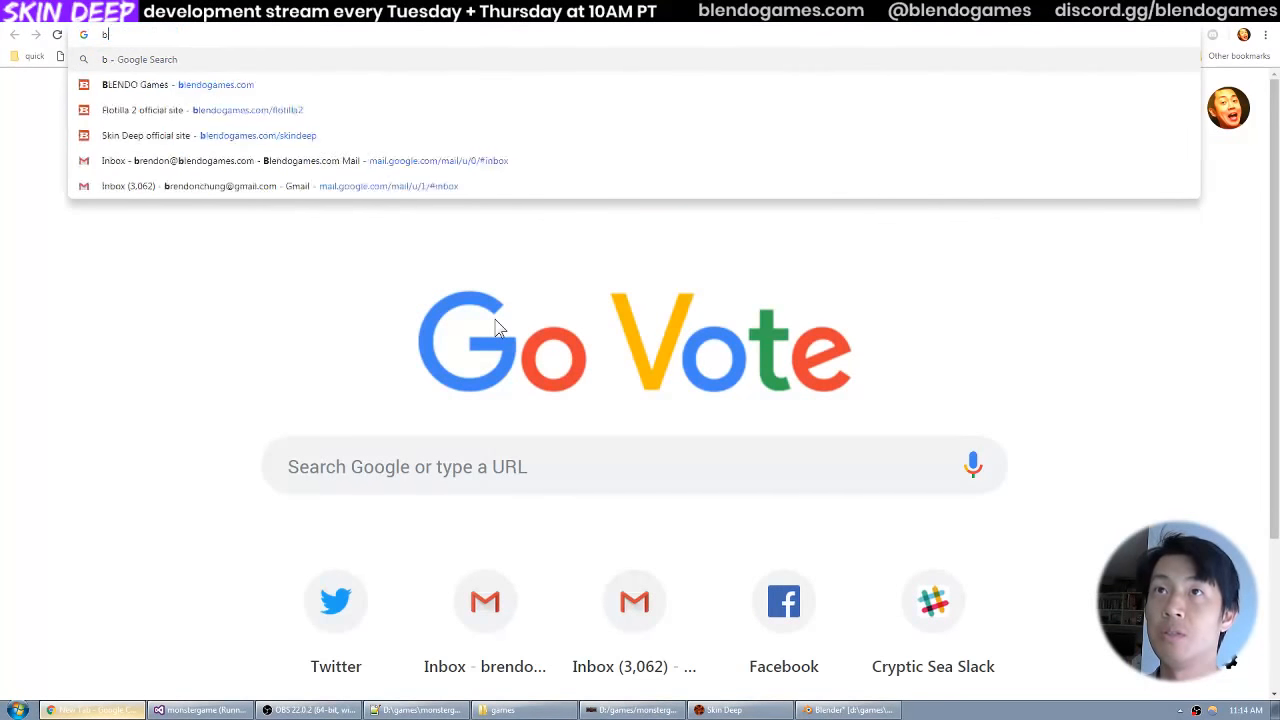
{"action": "type", "text": "lender connect"}
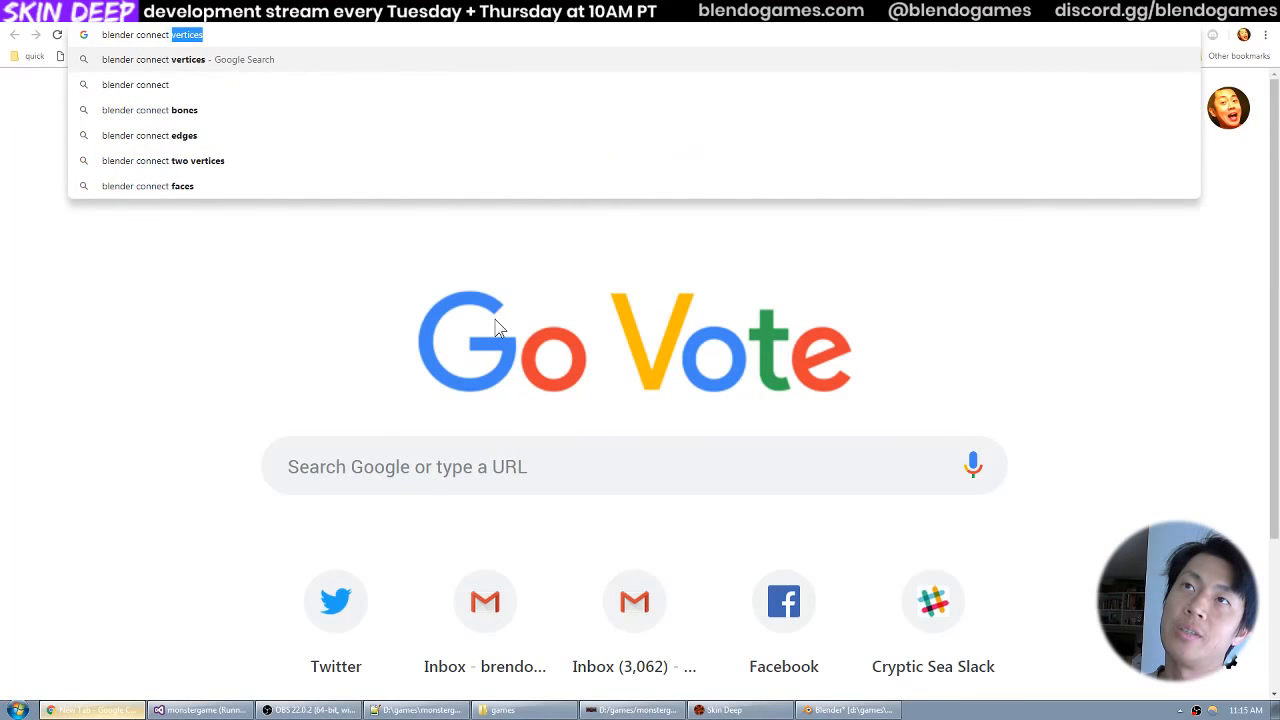
{"action": "type", "text": " two rings"}
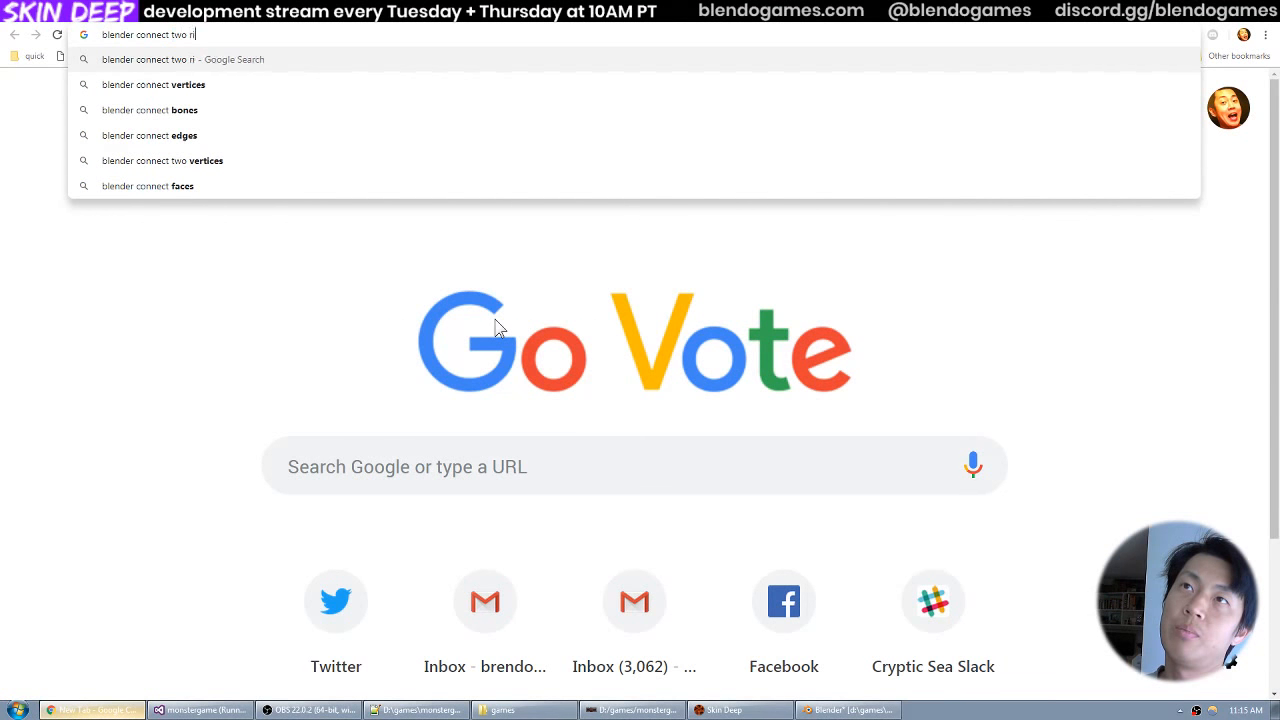
{"action": "key", "text": "Return"}
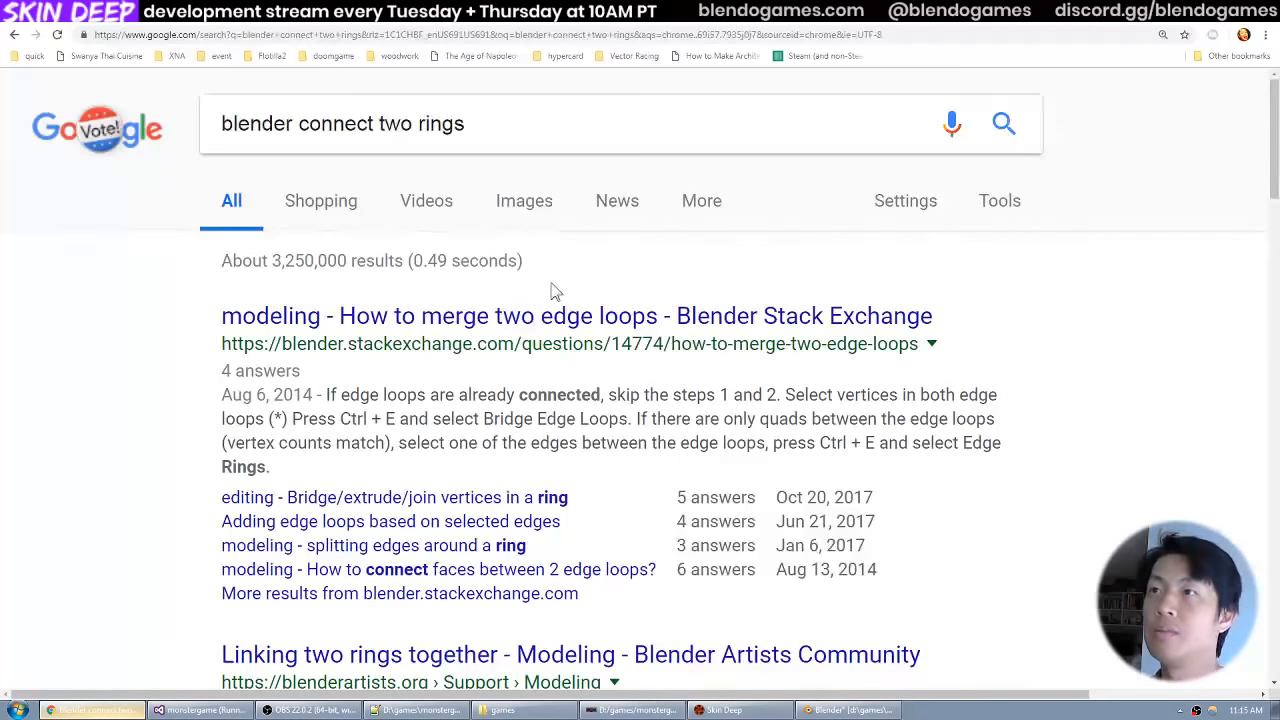
Open the Blender Artists thread "Linking two rings together" and read the reply about bridging edge loops.
{"action": "scroll", "coordinate": [565, 316], "scroll_direction": "down", "scroll_amount": 3}
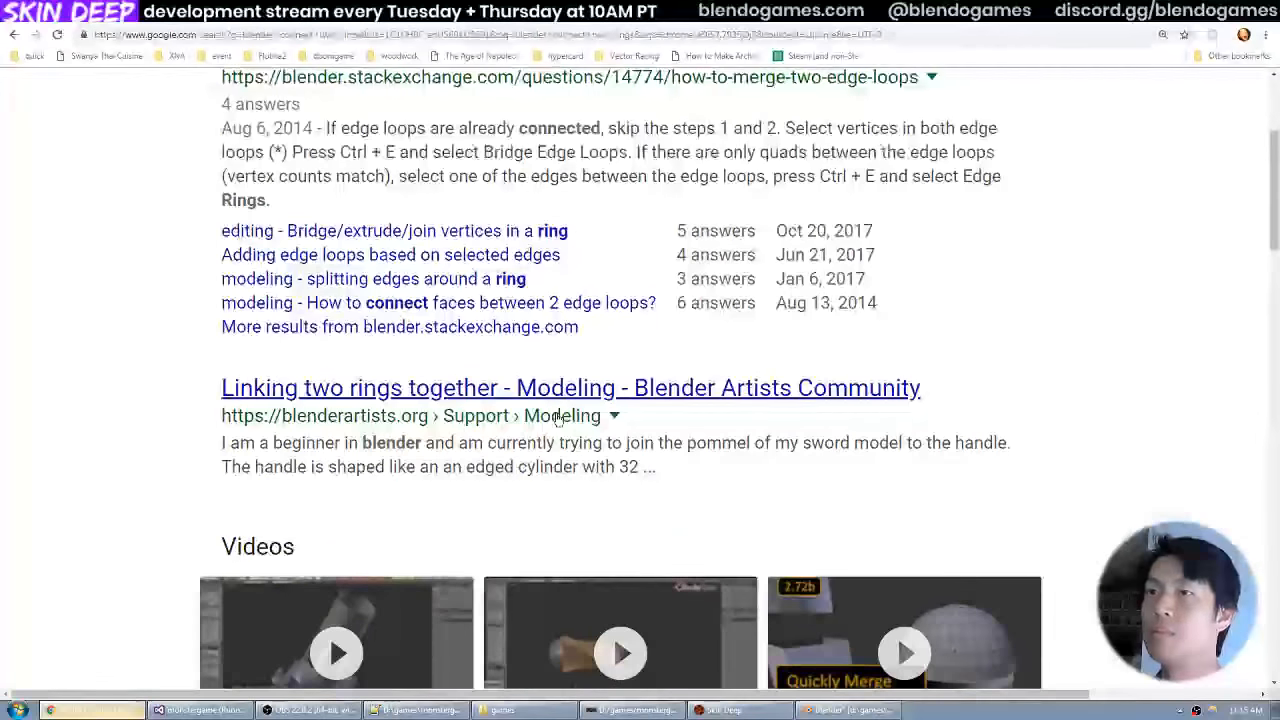
{"action": "scroll", "coordinate": [565, 415], "scroll_direction": "down", "scroll_amount": 3}
{"action": "left_click", "coordinate": [1068, 12]}
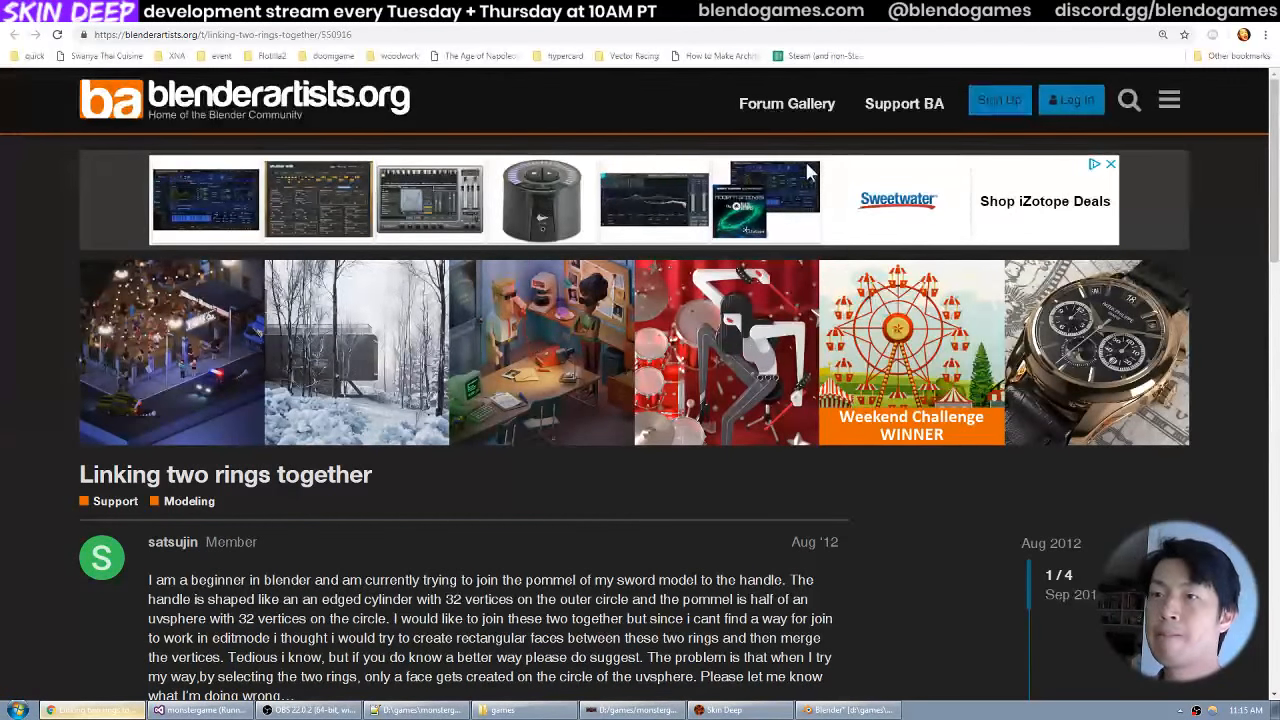
{"action": "scroll", "coordinate": [579, 422], "scroll_direction": "down", "scroll_amount": 5}
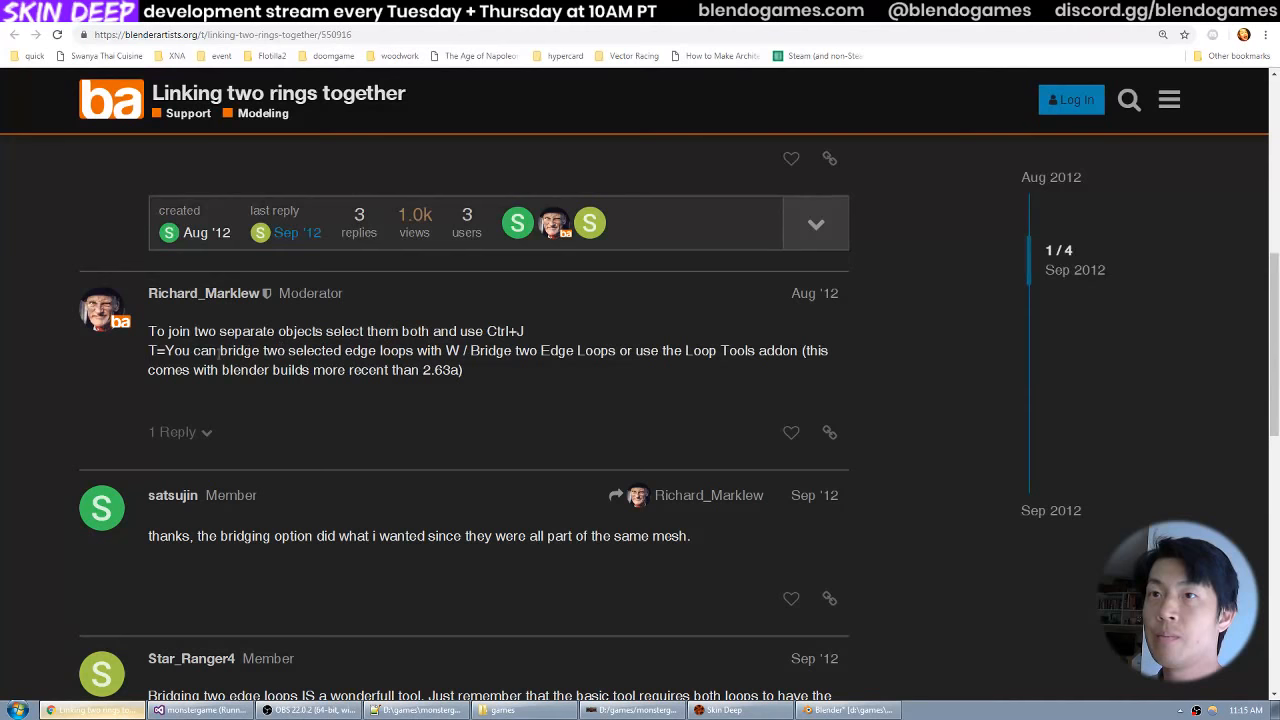
{"action": "left_click_drag", "start_coordinate": [171, 351], "coordinate": [549, 350]}
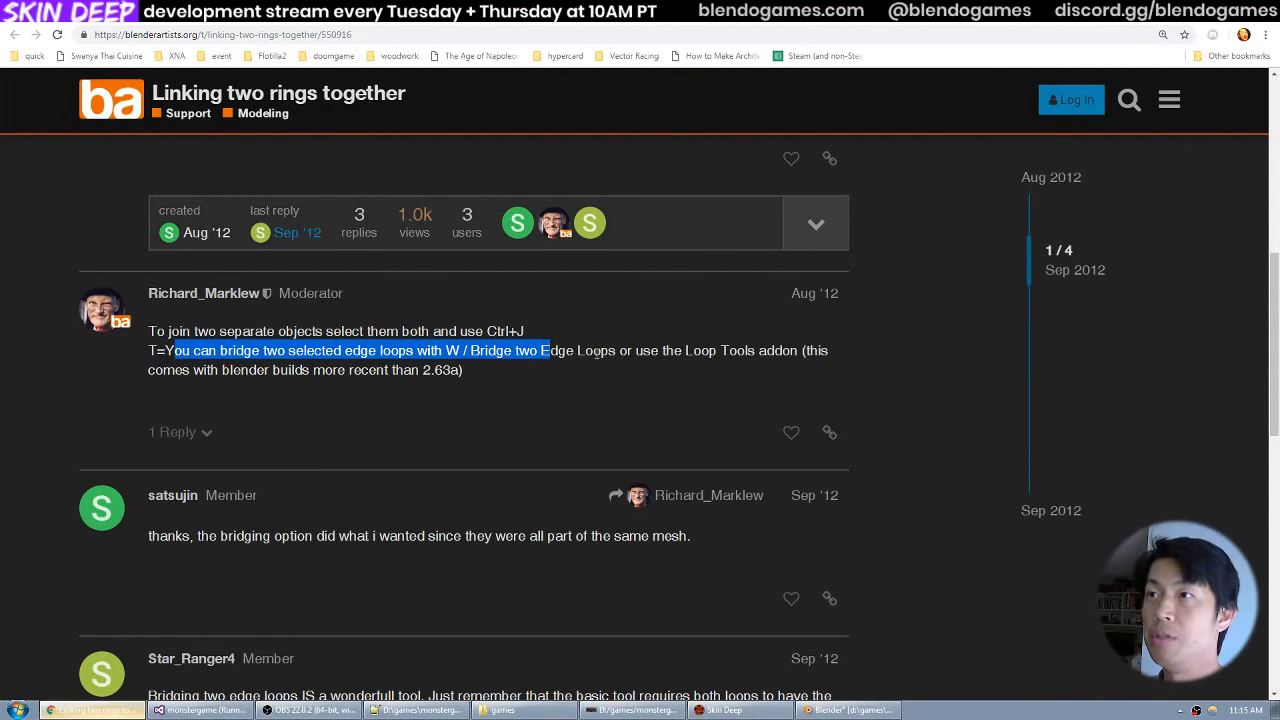
Check Blender's tool shelf for a bridging command and reread the forum thread's advice on Bridge two Edge Loops.
{"action": "key", "text": "alt+Tab"}
{"action": "key", "text": "t"}
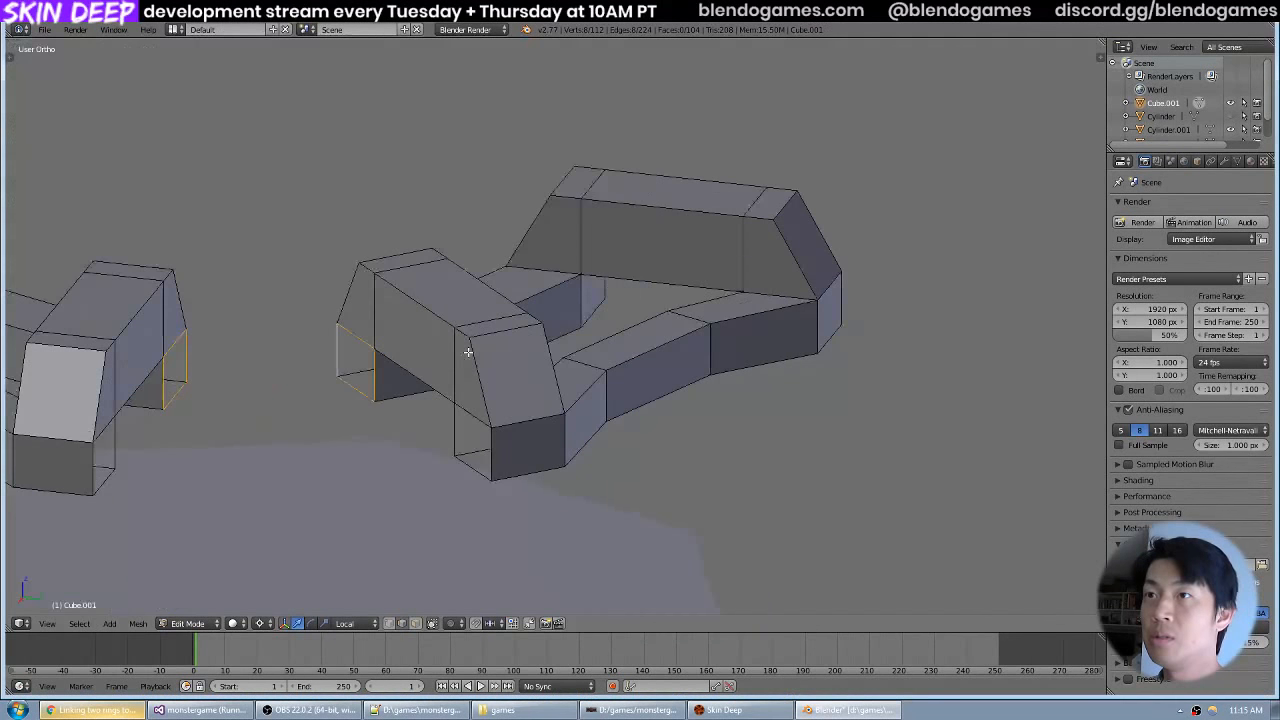
{"action": "key", "text": "t"}
{"action": "key", "text": "alt+Tab"}
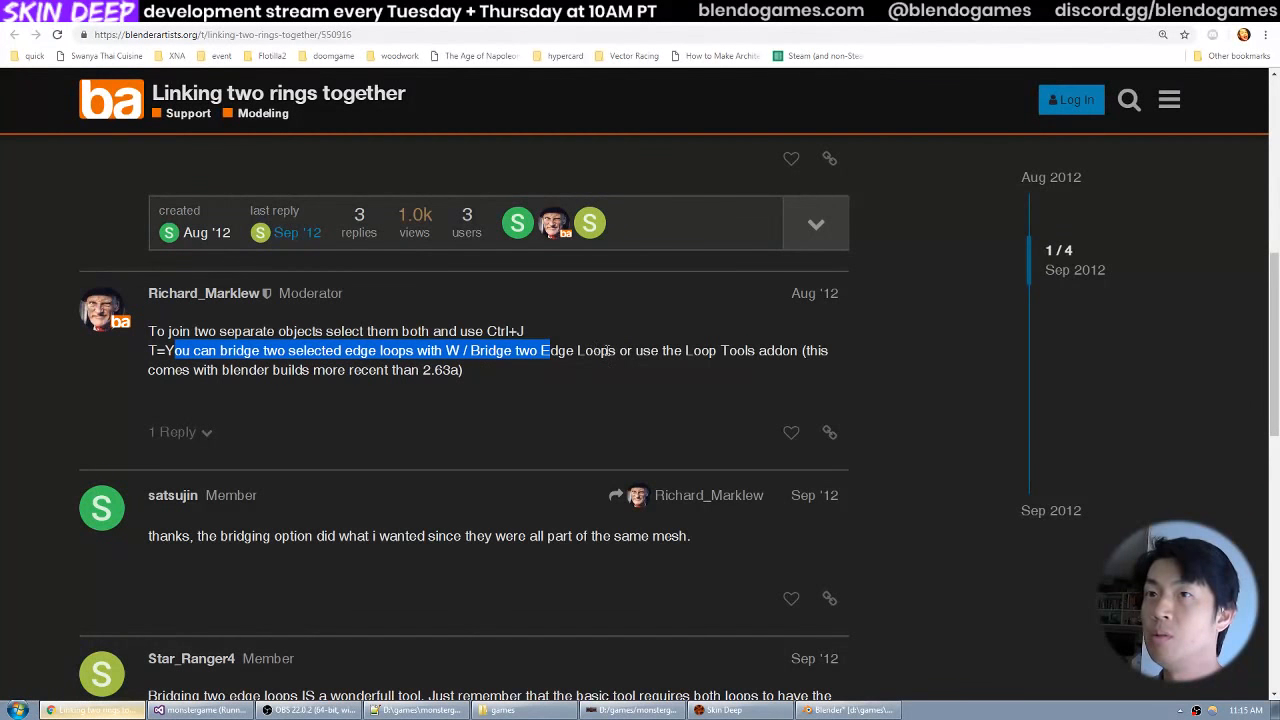
{"action": "scroll", "coordinate": [613, 352], "scroll_direction": "down", "scroll_amount": 1}
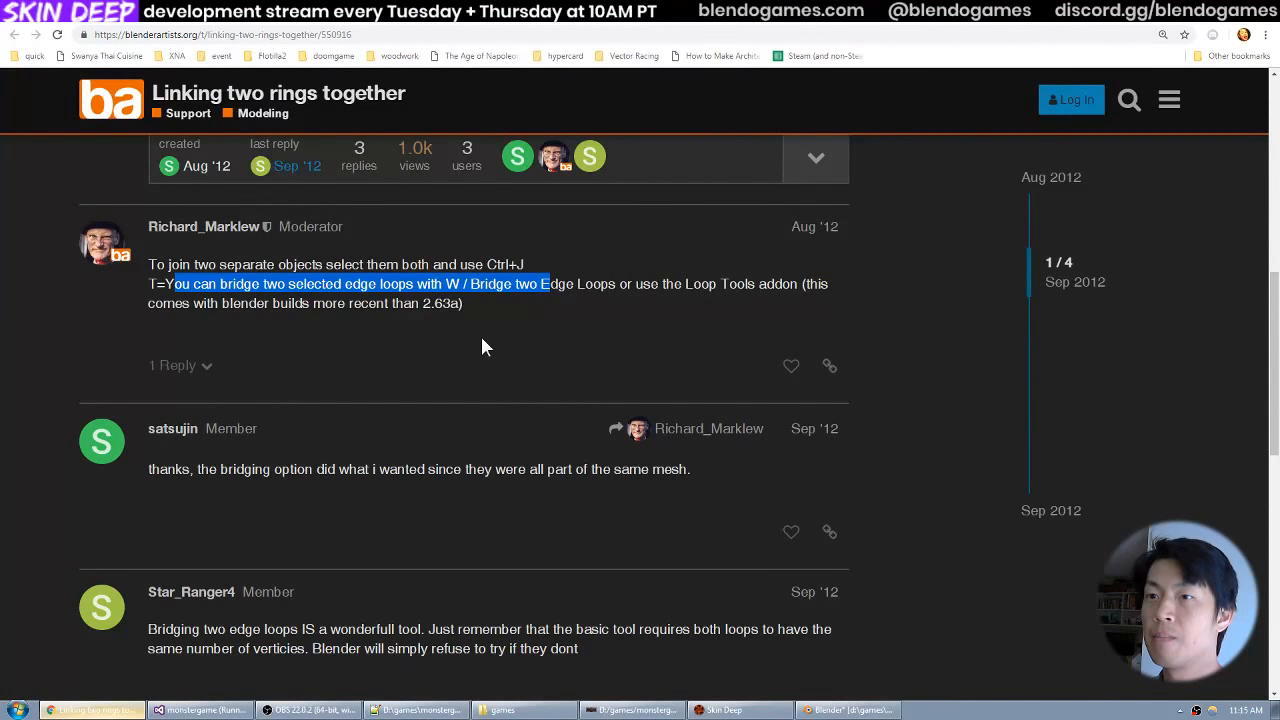
{"action": "left_click", "coordinate": [469, 284]}
{"action": "left_click_drag", "start_coordinate": [469, 284], "coordinate": [616, 285]}
{"action": "key", "text": "alt+Tab"}
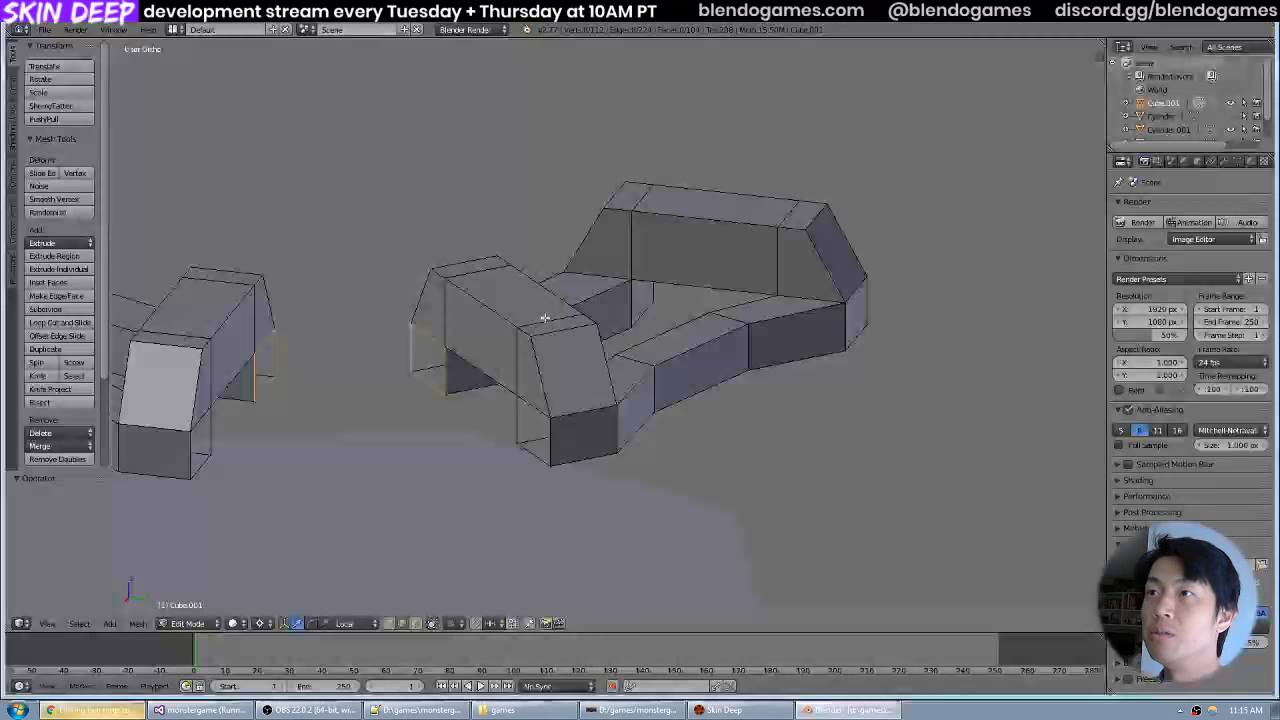
Connect the two selected inner leg openings with Bridge Edge Loops.
{"action": "left_click", "coordinate": [139, 623]}
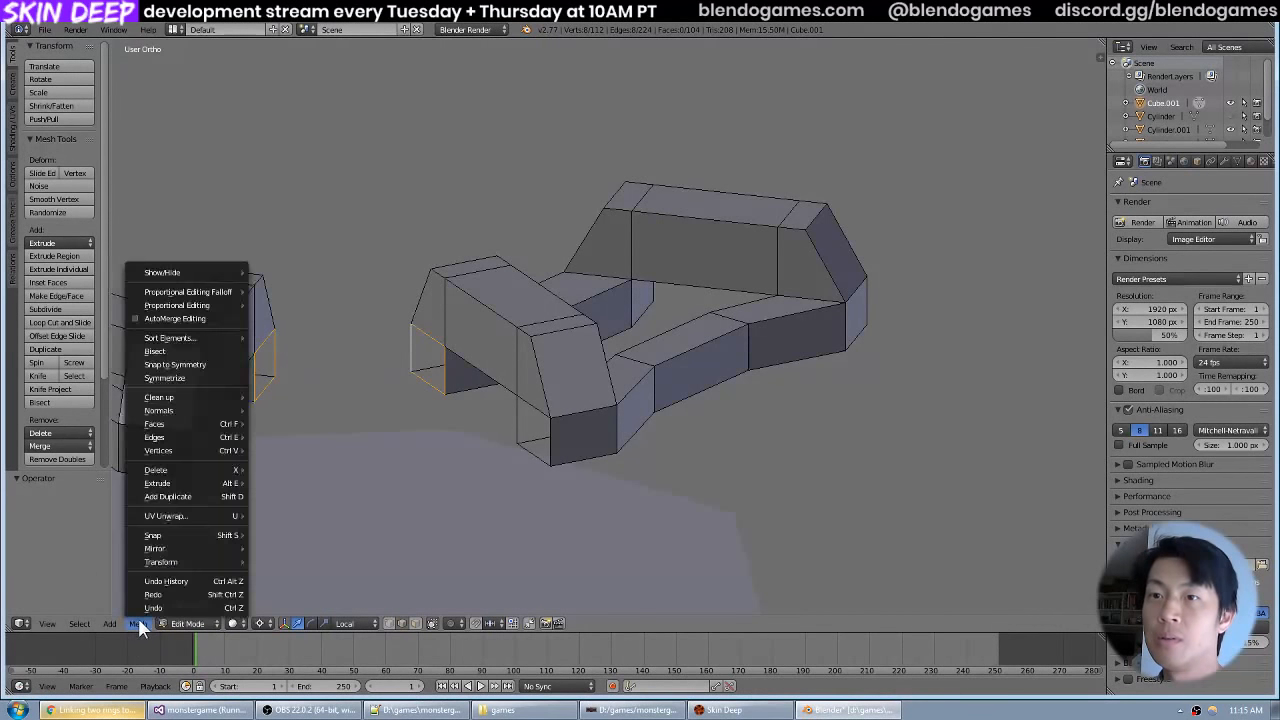
{"action": "mouse_move", "coordinate": [187, 424]}
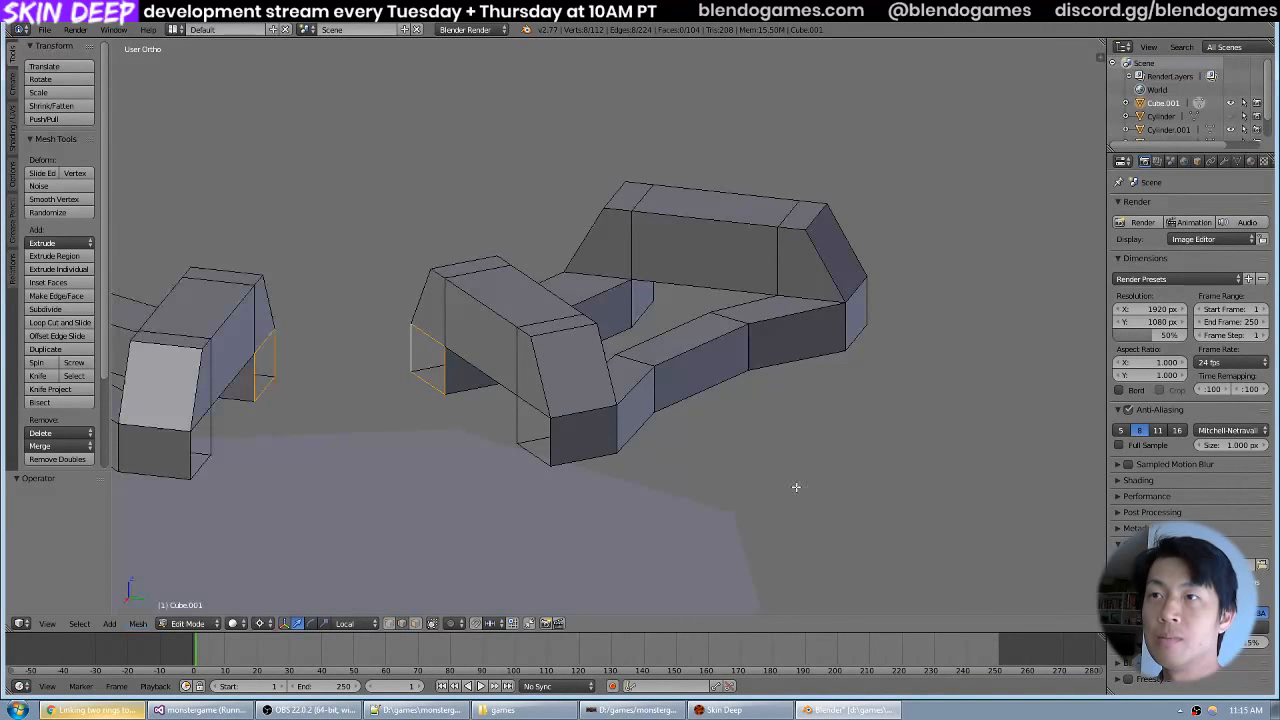
{"action": "key", "text": "space"}
{"action": "type", "text": "bridge"}
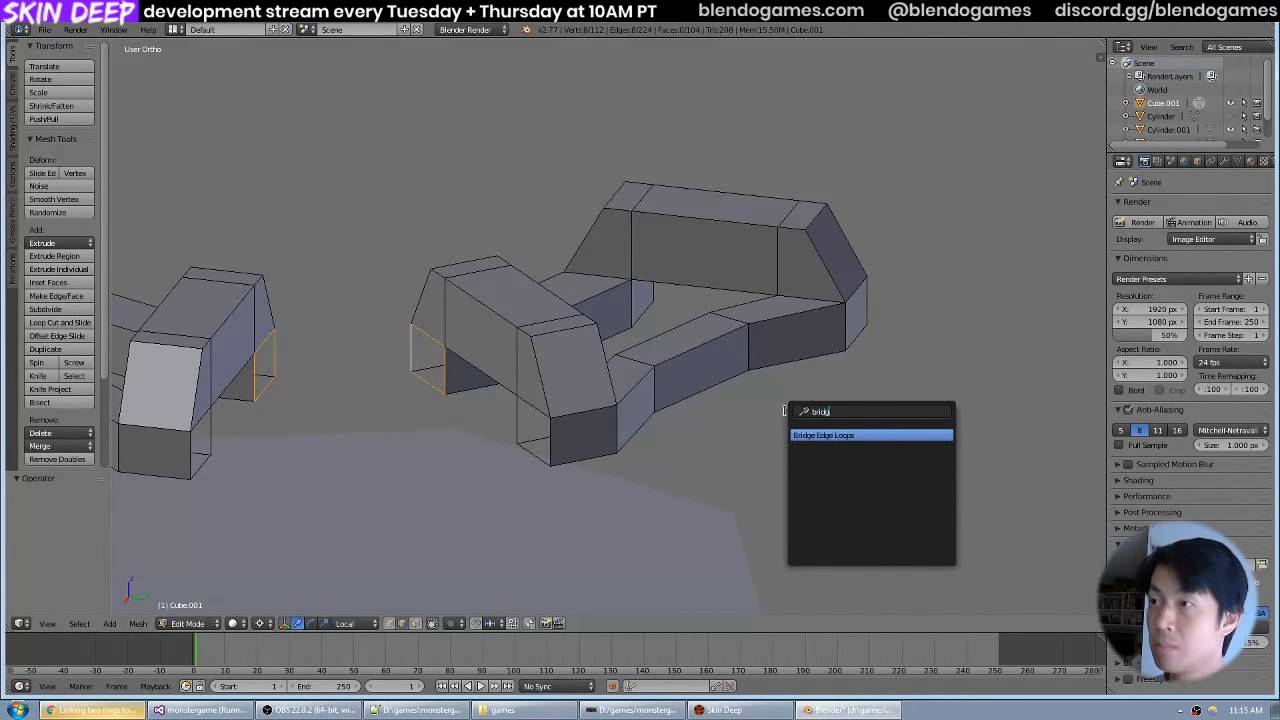
{"action": "left_click", "coordinate": [838, 438]}
{"action": "scroll", "coordinate": [258, 294], "scroll_direction": "down", "scroll_amount": 4}
{"action": "left_click_drag", "start_coordinate": [322, 312], "coordinate": [483, 329]}
{"action": "scroll", "coordinate": [480, 375], "scroll_direction": "up", "scroll_amount": 3}
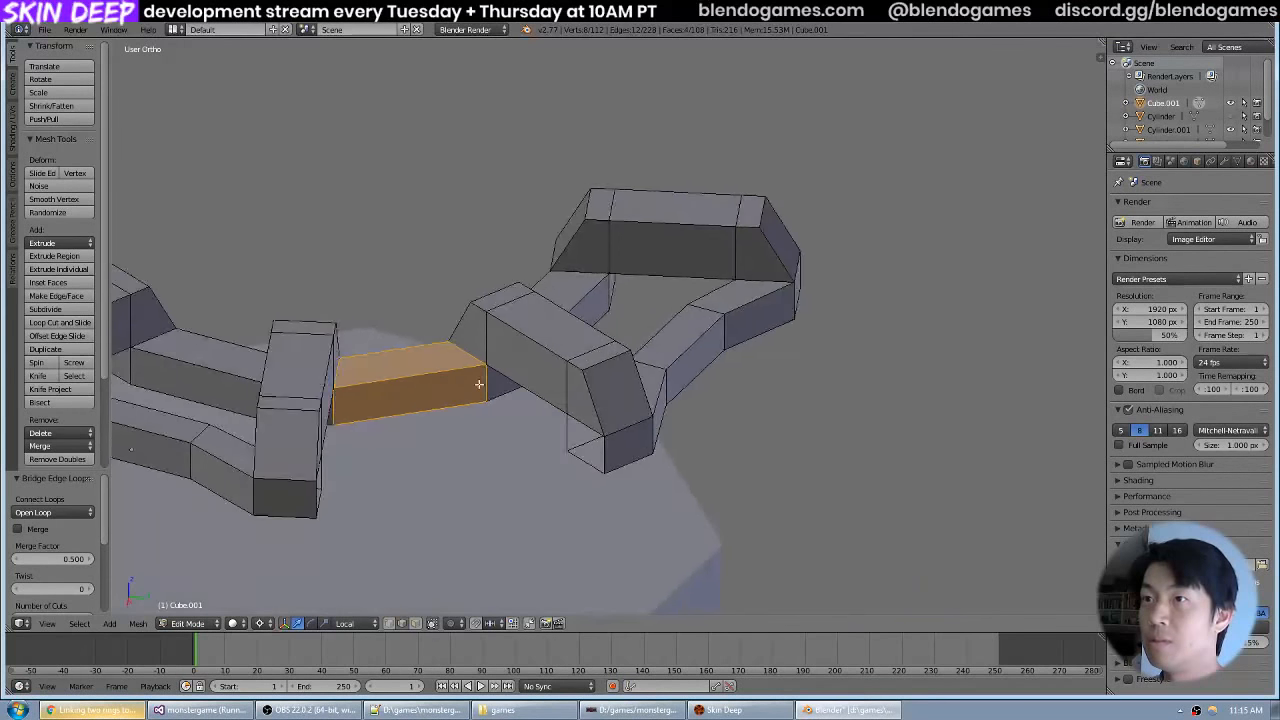
Select the two facing open edge loops at the outer rim legs and connect them with Bridge Edge Loops.
{"action": "left_click_drag", "start_coordinate": [479, 384], "coordinate": [449, 366]}
{"action": "key", "text": "a"}
{"action": "right_click", "coordinate": [292, 455], "text": "alt"}
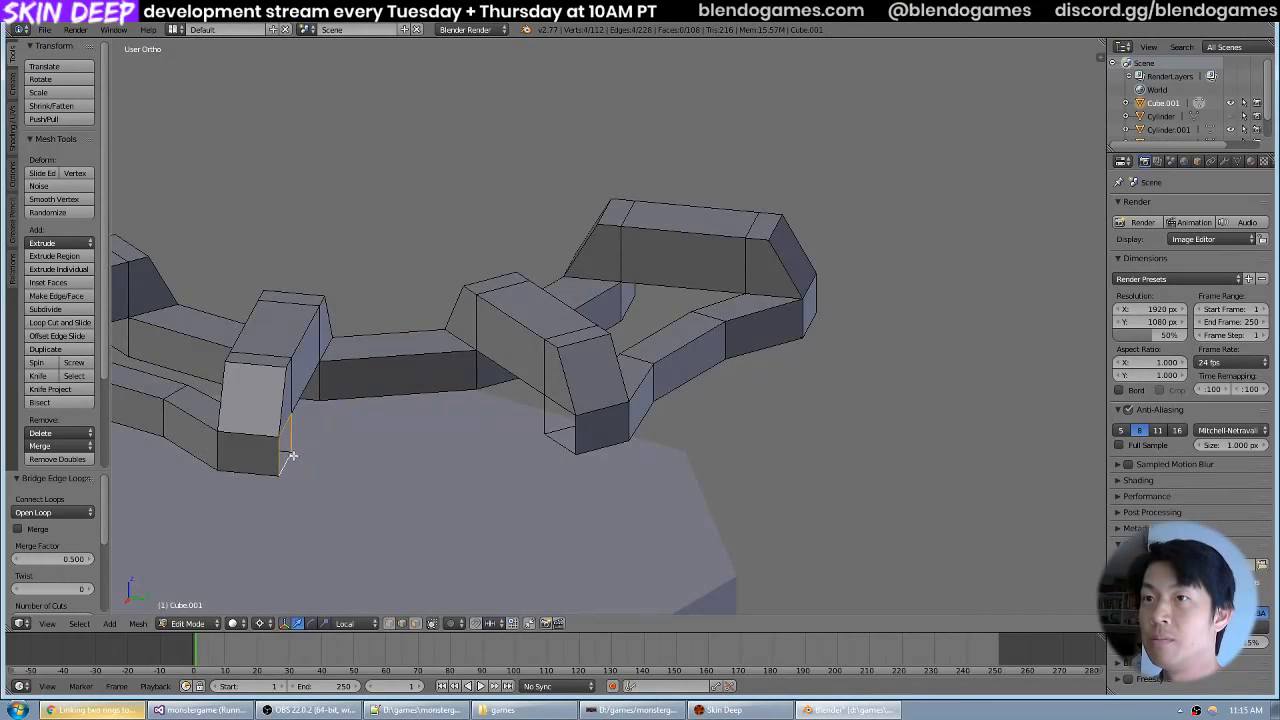
{"action": "right_click", "coordinate": [544, 420], "text": "alt+shift"}
{"action": "key", "text": "space"}
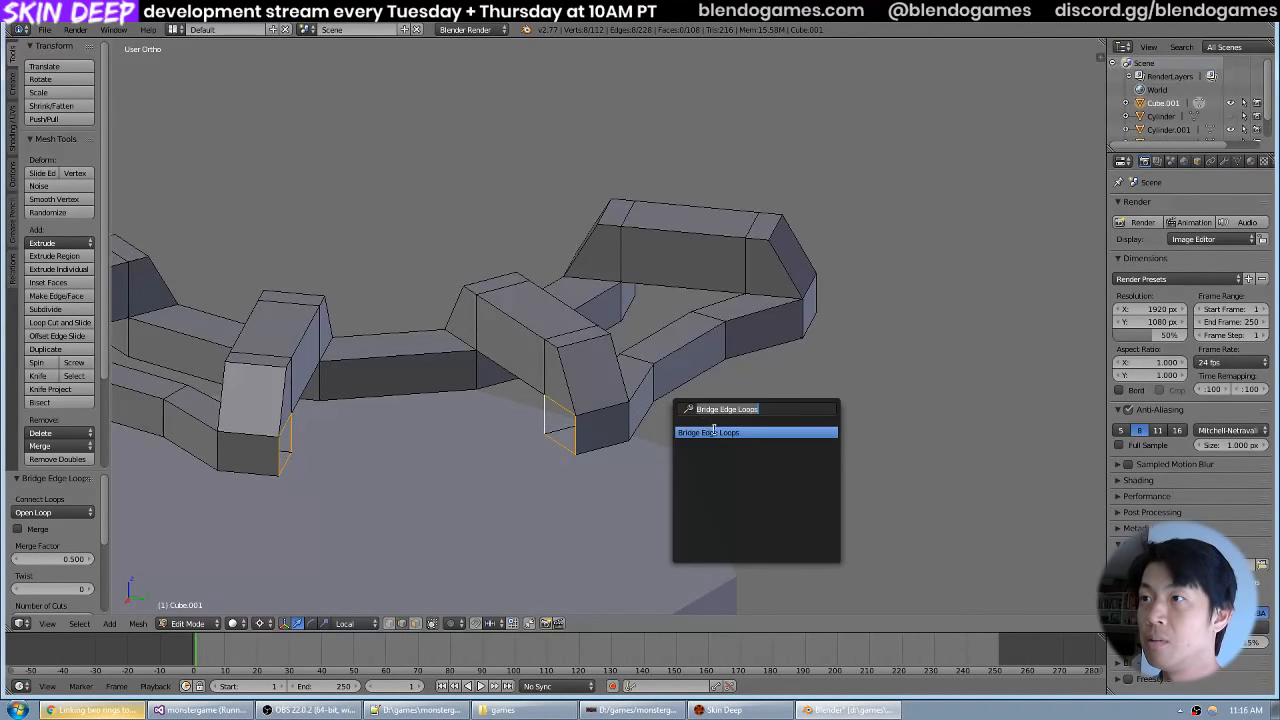
{"action": "key", "text": "Return"}
{"action": "scroll", "coordinate": [642, 400], "scroll_direction": "down", "scroll_amount": 4}
Leave mesh editing, unhide all hidden objects and delete the separate polygonal ring Cylinder.003 above the tank.
{"action": "key", "text": "Tab"}
{"action": "left_click_drag", "start_coordinate": [714, 430], "coordinate": [457, 375]}
{"action": "scroll", "coordinate": [709, 411], "scroll_direction": "down", "scroll_amount": 4}
{"action": "key", "text": "a"}
{"action": "key", "text": "alt+h"}
{"action": "key", "text": "a"}
{"action": "scroll", "coordinate": [706, 384], "scroll_direction": "up", "scroll_amount": 4}
{"action": "scroll", "coordinate": [712, 266], "scroll_direction": "up", "scroll_amount": 4}
{"action": "right_click", "coordinate": [436, 353]}
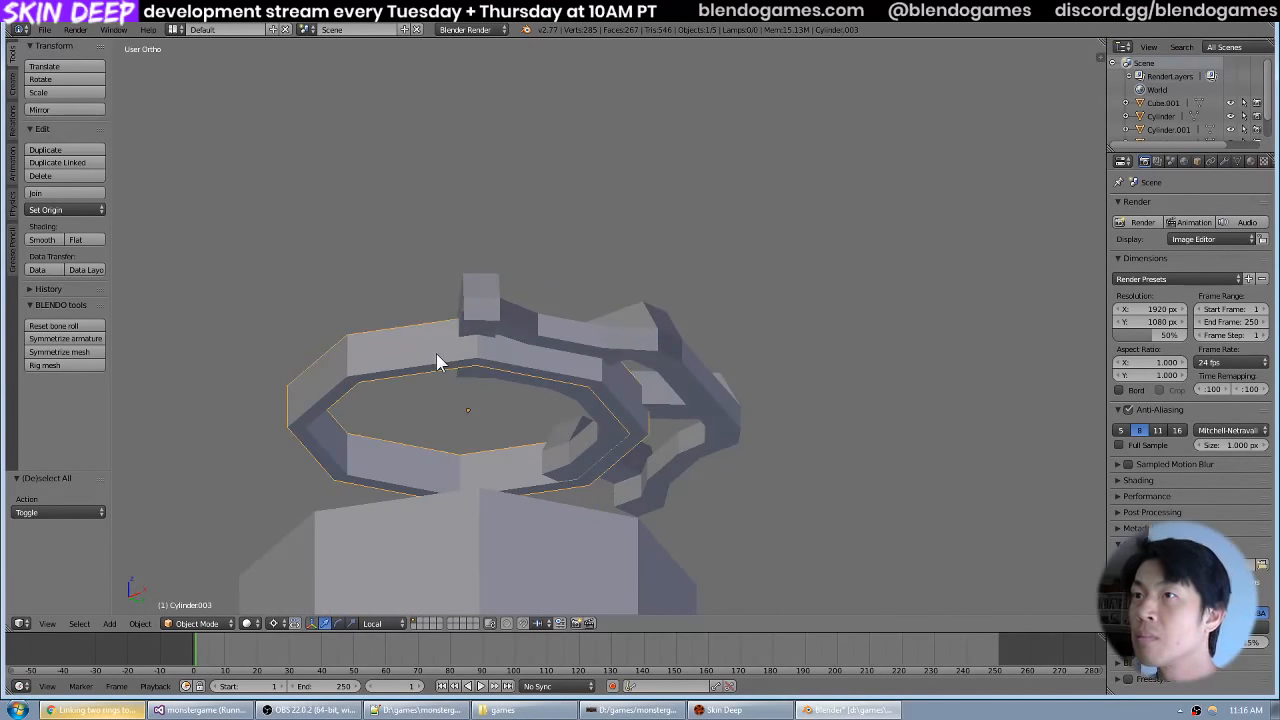
{"action": "key", "text": "x"}
{"action": "left_click_drag", "start_coordinate": [649, 363], "coordinate": [677, 414]}
{"action": "scroll", "coordinate": [711, 485], "scroll_direction": "down", "scroll_amount": 4}
Duplicate the joined handwheel half and rotate the copy 180° around the tank's centre in the top view.
{"action": "right_click", "coordinate": [648, 393]}
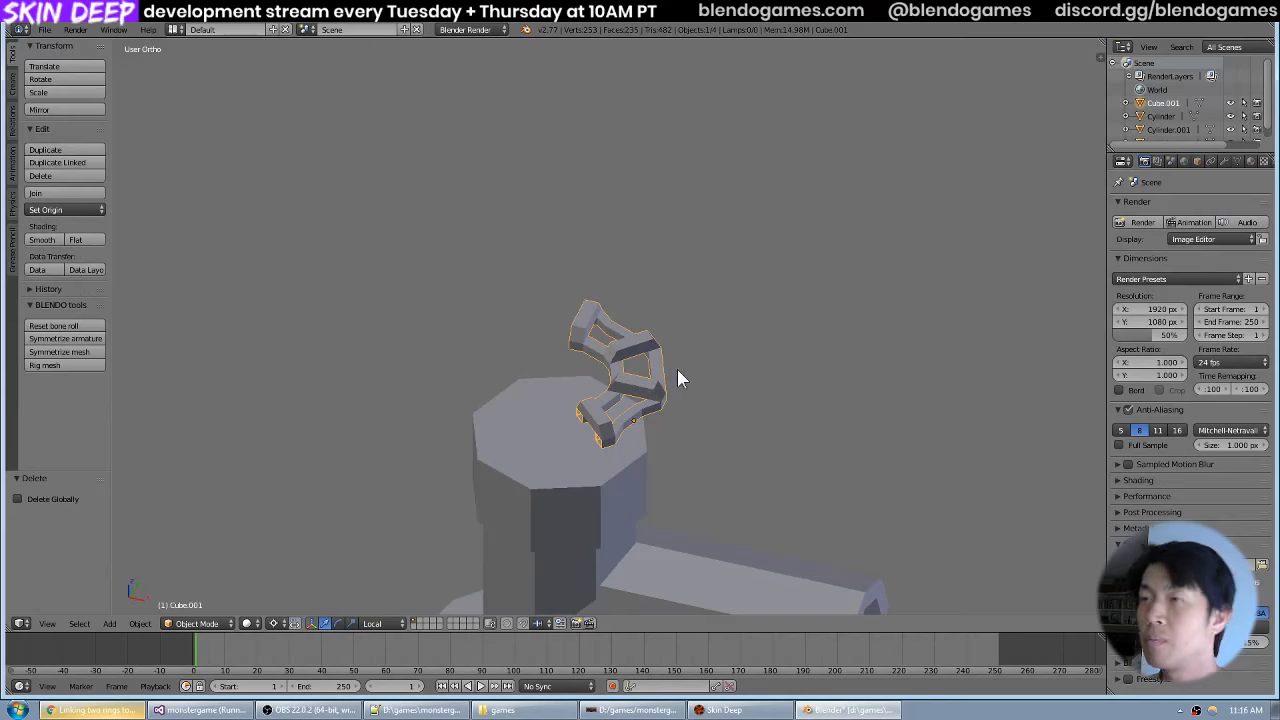
{"action": "key", "text": "KP_7"}
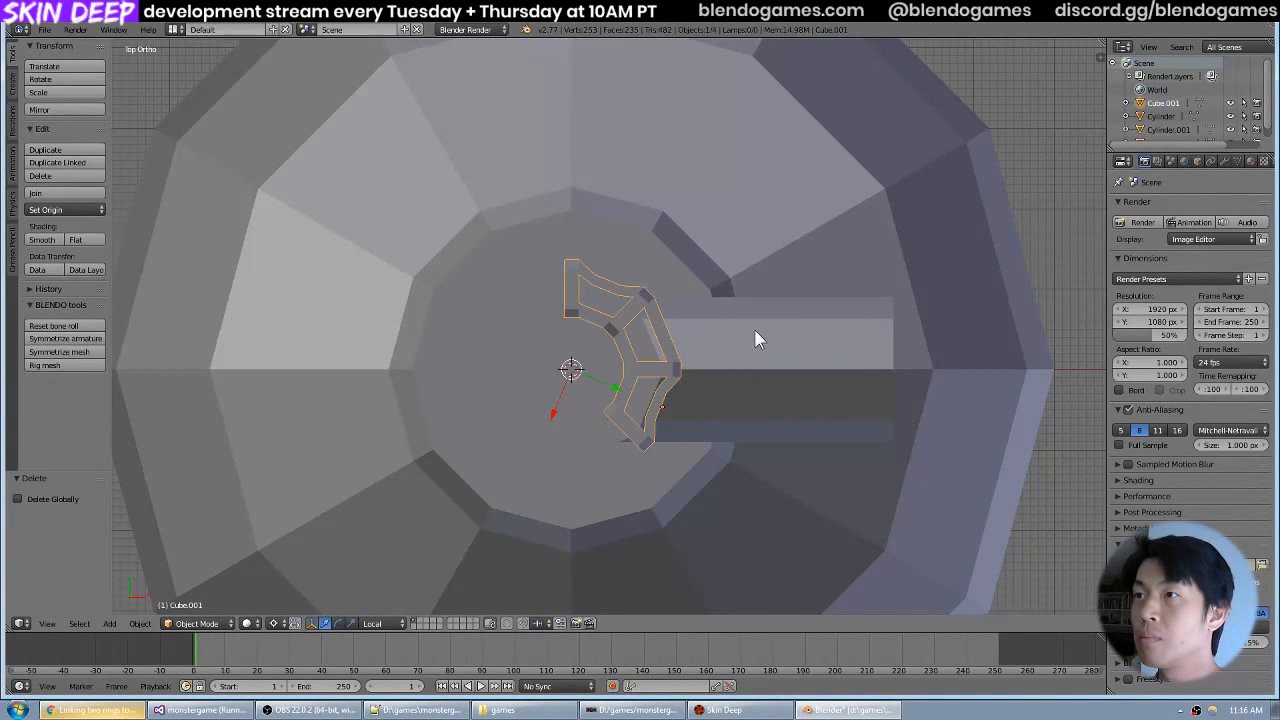
{"action": "key", "text": "shift+d"}
{"action": "key", "text": "r"}
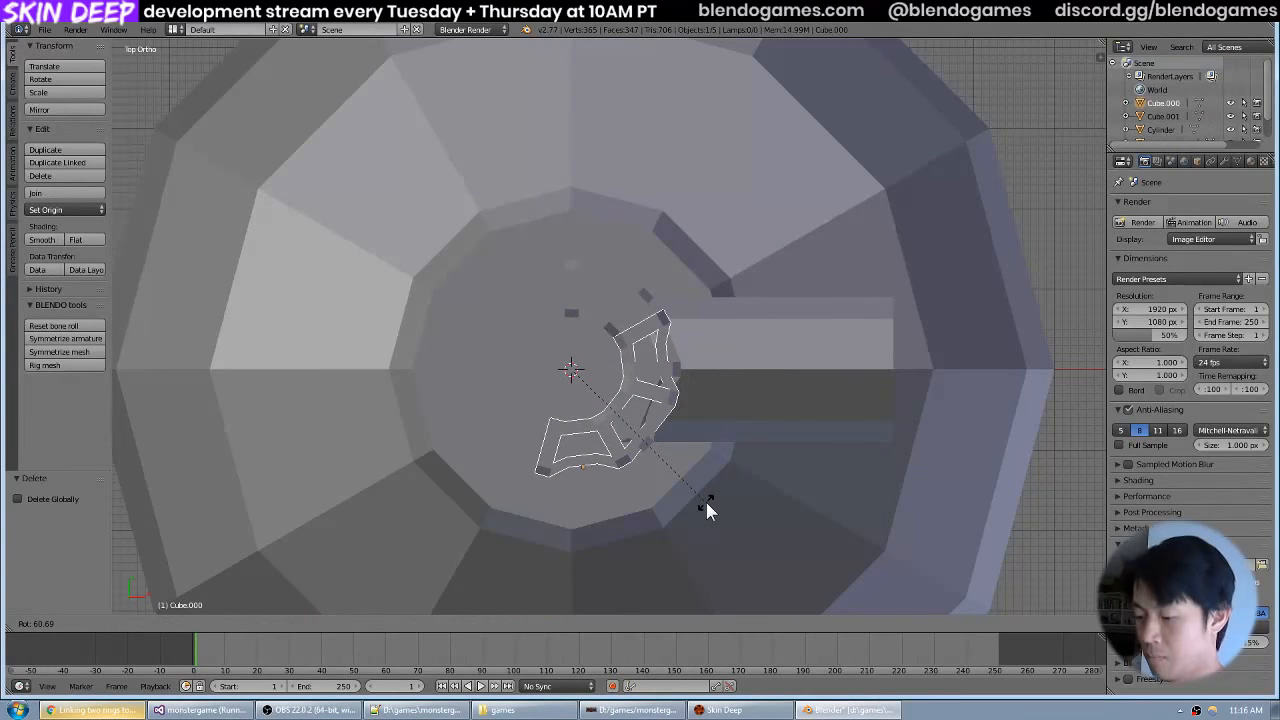
{"action": "type", "text": "180"}
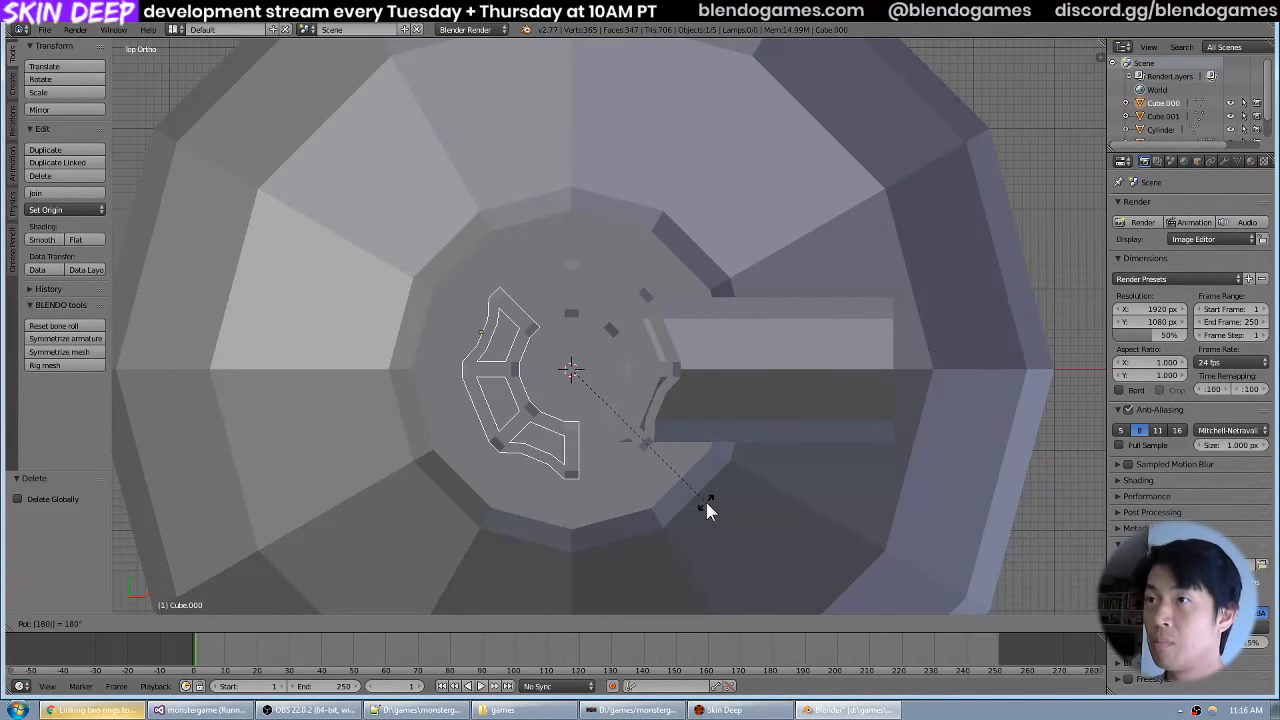
{"action": "key", "text": "Return"}
{"action": "left_click_drag", "start_coordinate": [705, 502], "coordinate": [645, 406]}
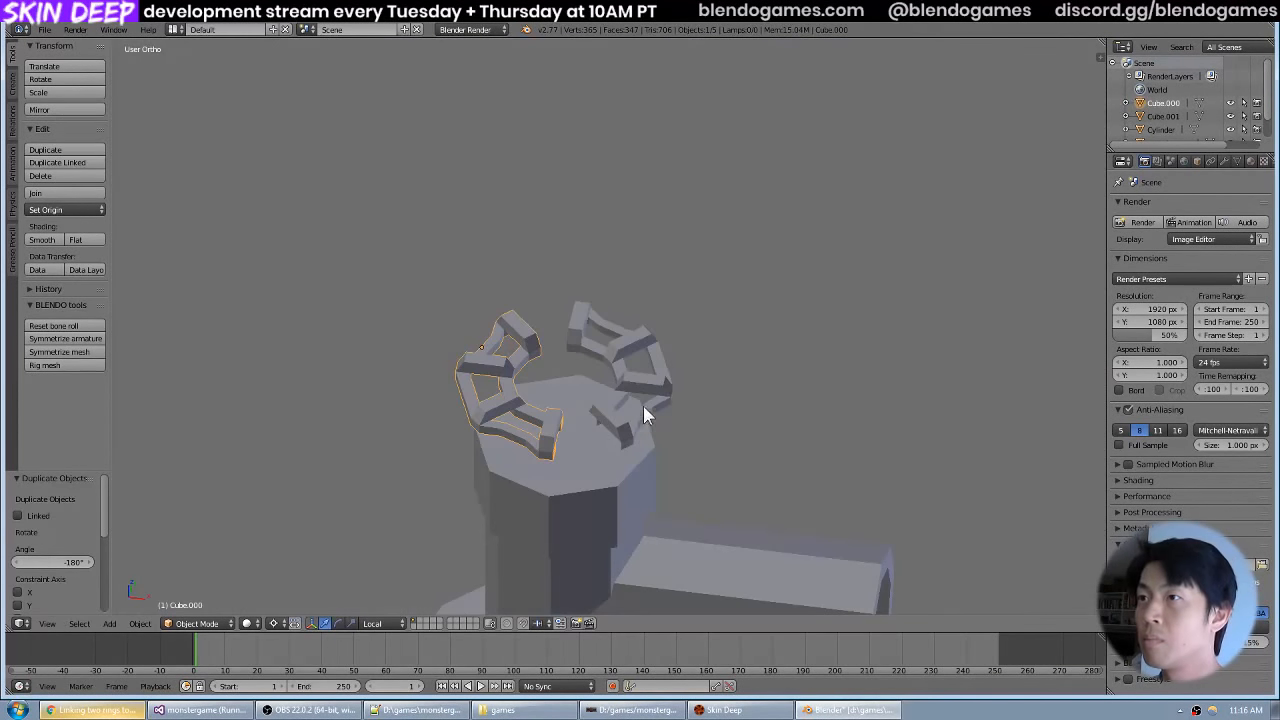
Join the two opposite handwheel halves above the tank into one mesh object.
{"action": "right_click", "coordinate": [656, 389], "text": "shift"}
{"action": "key", "text": "ctrl+j"}
{"action": "scroll", "coordinate": [660, 380], "scroll_direction": "up", "scroll_amount": 4}
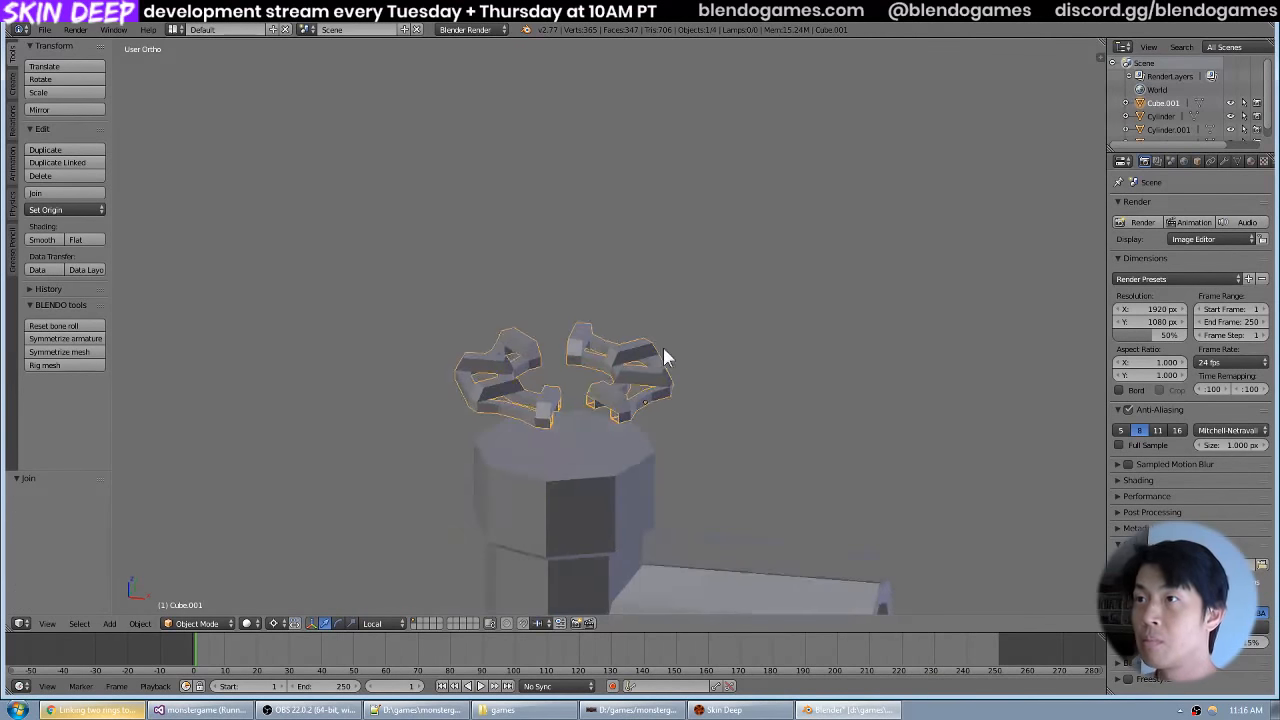
Edit the joined handwheel's mesh and bridge the two facing open edge loops at the inner ring on the near side.
{"action": "key", "text": "Tab"}
{"action": "left_click_drag", "start_coordinate": [570, 512], "coordinate": [610, 374]}
{"action": "scroll", "coordinate": [598, 406], "scroll_direction": "up", "scroll_amount": 5}
{"action": "right_click", "coordinate": [485, 412]}
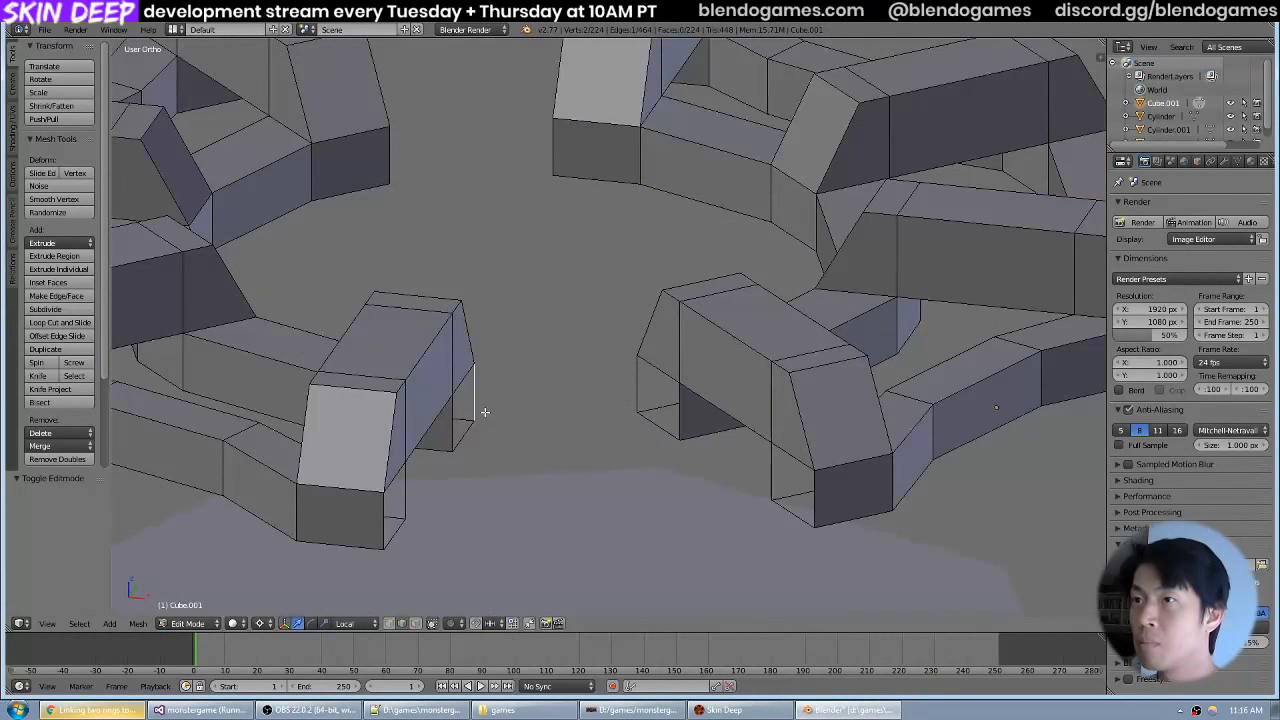
{"action": "right_click", "coordinate": [640, 377], "text": "shift"}
{"action": "key", "text": "space"}
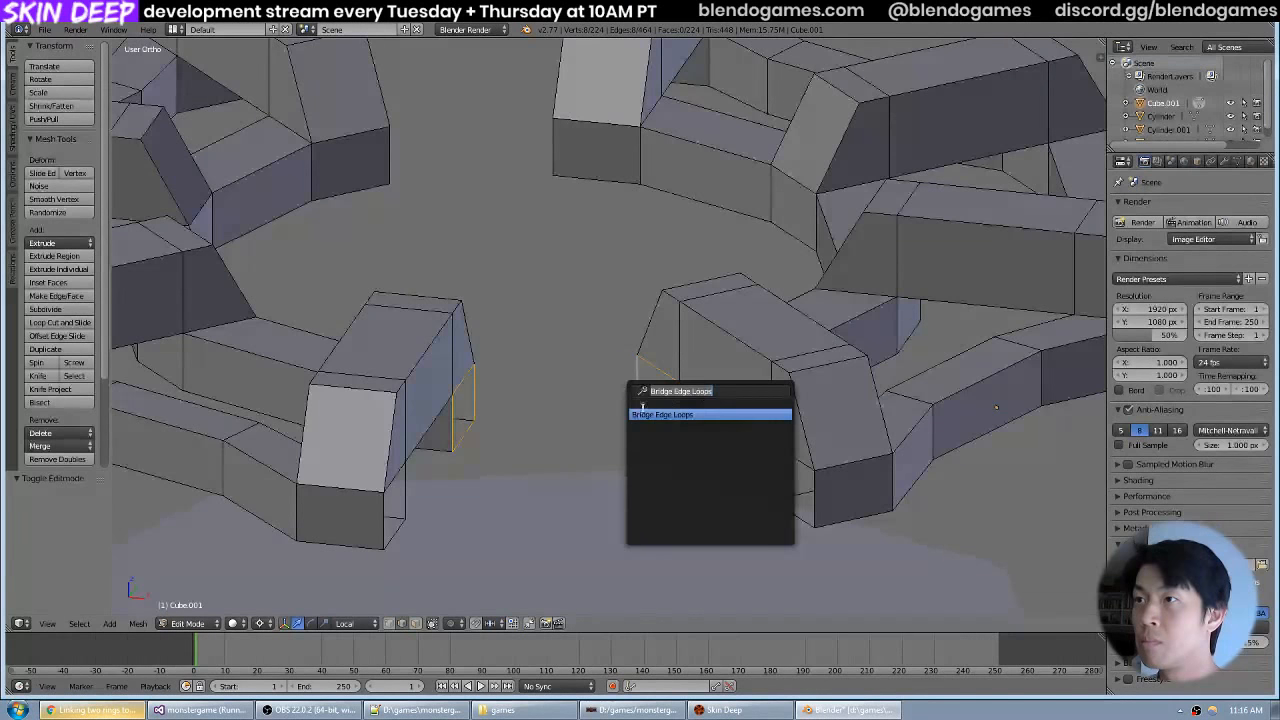
{"action": "left_click", "coordinate": [646, 413]}
Connect the facing open edge loops at the outer rim on the same side with Bridge Edge Loops.
{"action": "right_click", "coordinate": [409, 483]}
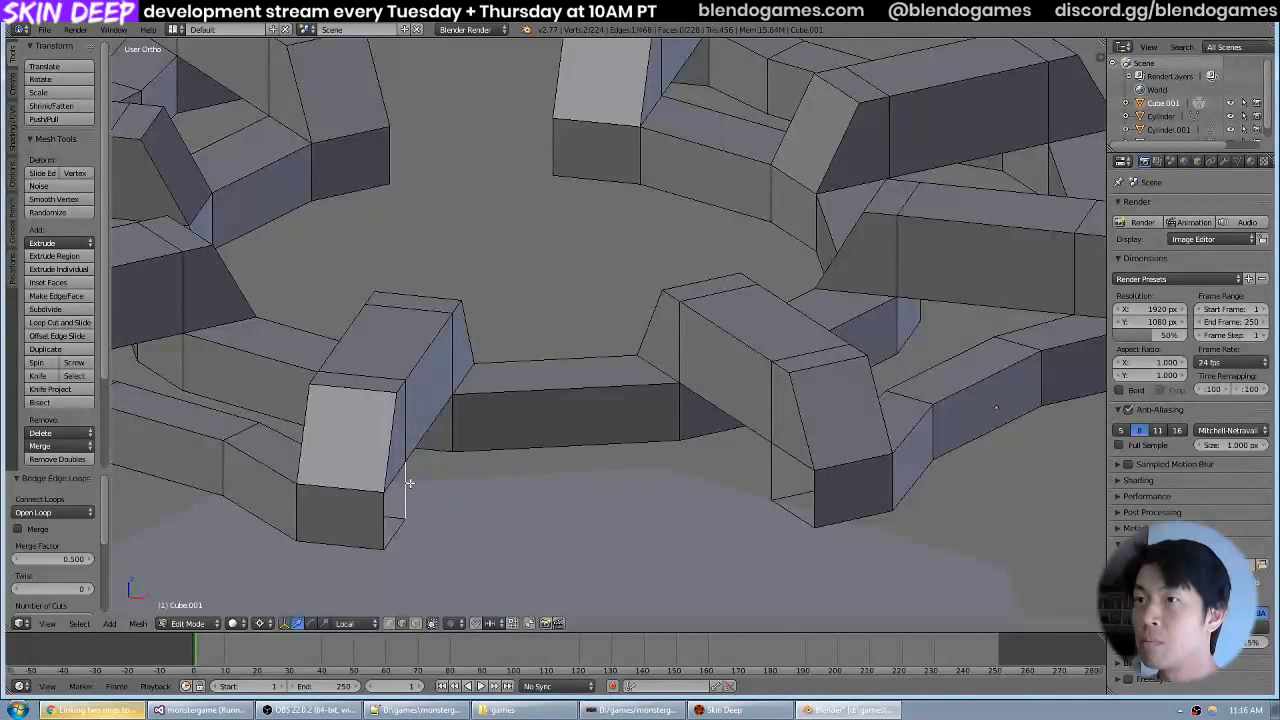
{"action": "right_click", "coordinate": [780, 465], "text": "shift"}
{"action": "key", "text": "space"}
{"action": "left_click", "coordinate": [765, 488]}
{"action": "scroll", "coordinate": [633, 346], "scroll_direction": "down", "scroll_amount": 4}
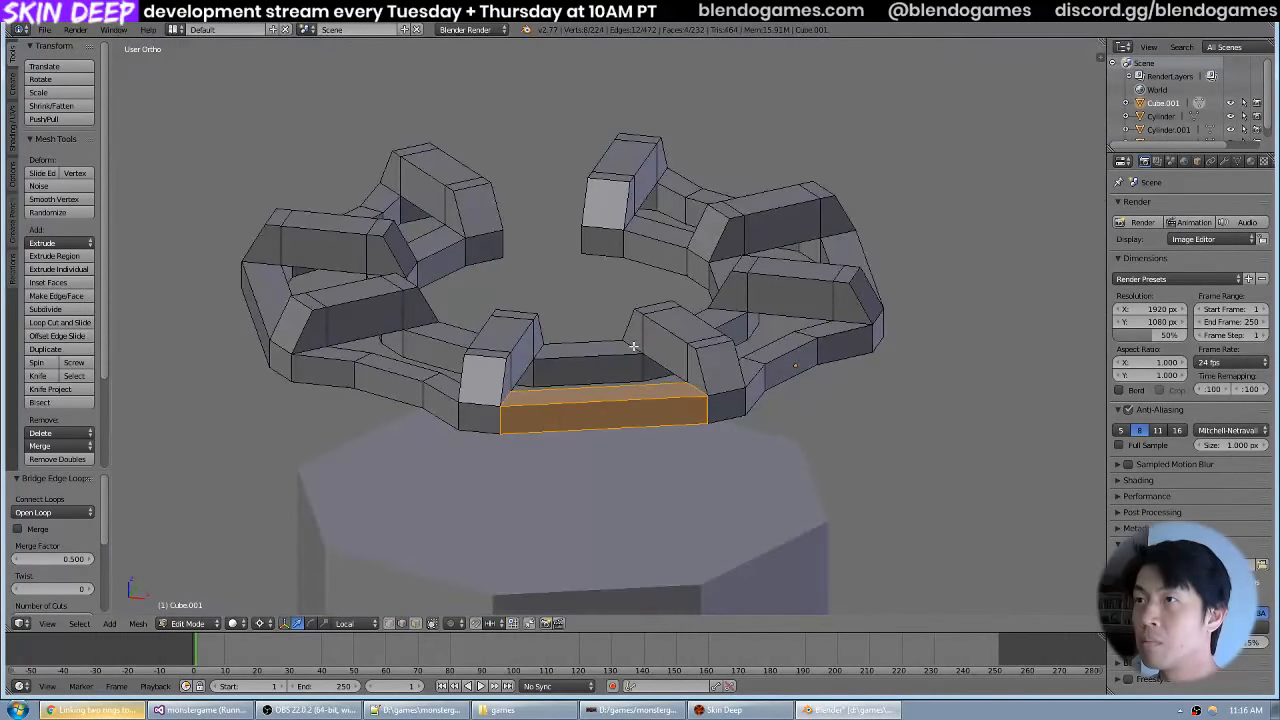
Bridge the open inner ring edge loops across the remaining gap on the handwheel's opposite side.
{"action": "left_click_drag", "start_coordinate": [633, 346], "coordinate": [905, 344]}
{"action": "scroll", "coordinate": [597, 366], "scroll_direction": "up", "scroll_amount": 4}
{"action": "right_click", "coordinate": [588, 370], "text": "alt"}
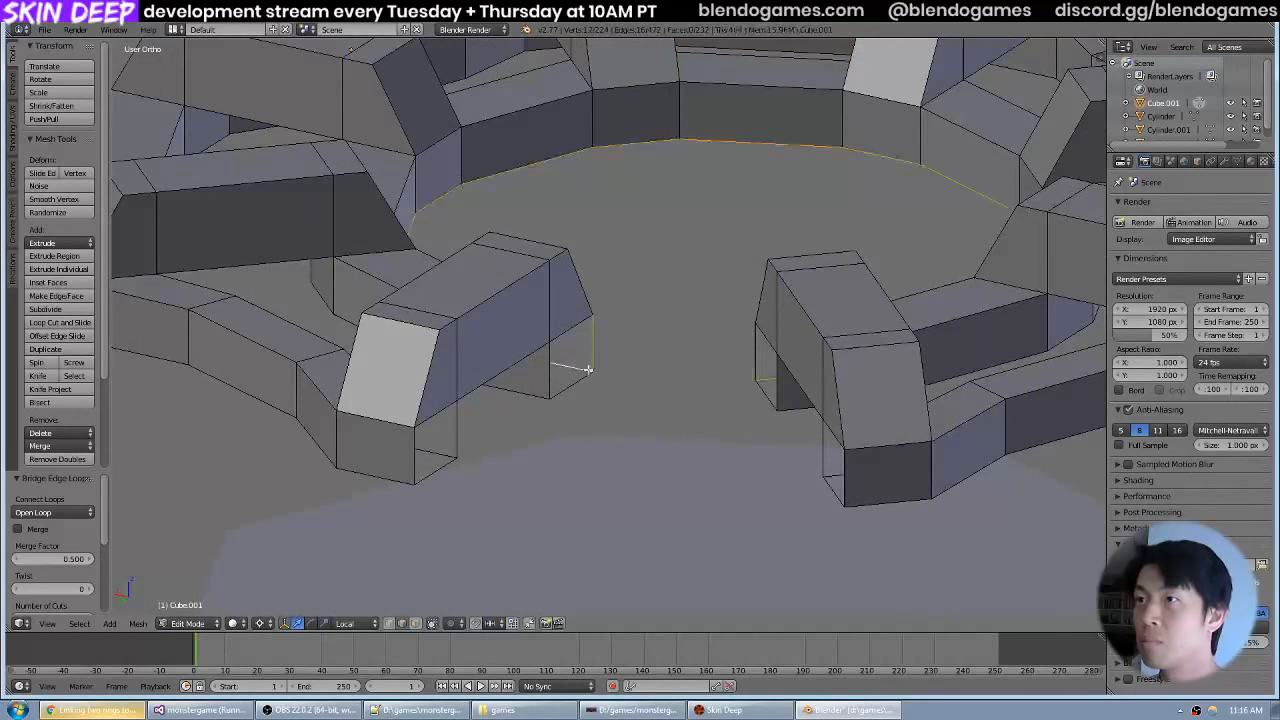
{"action": "right_click", "coordinate": [611, 361], "text": "alt"}
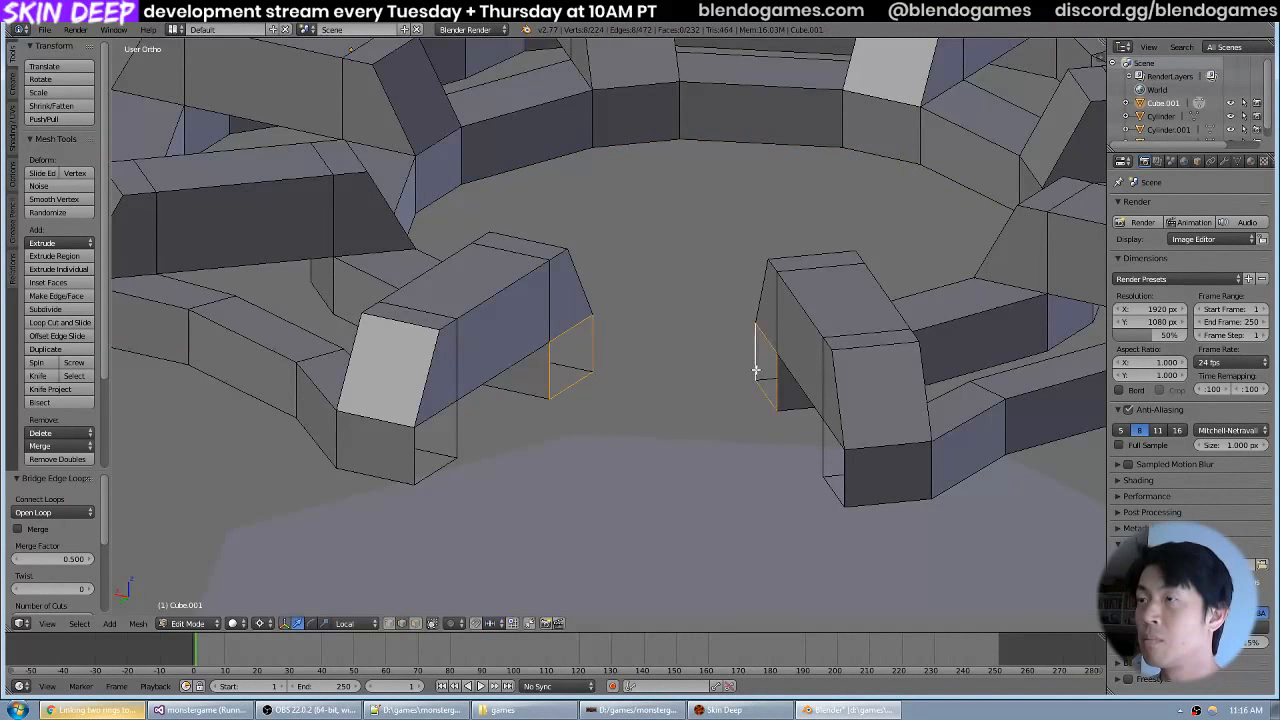
{"action": "key", "text": "space"}
{"action": "key", "text": "Escape"}
{"action": "key", "text": "space"}
{"action": "left_click", "coordinate": [698, 400]}
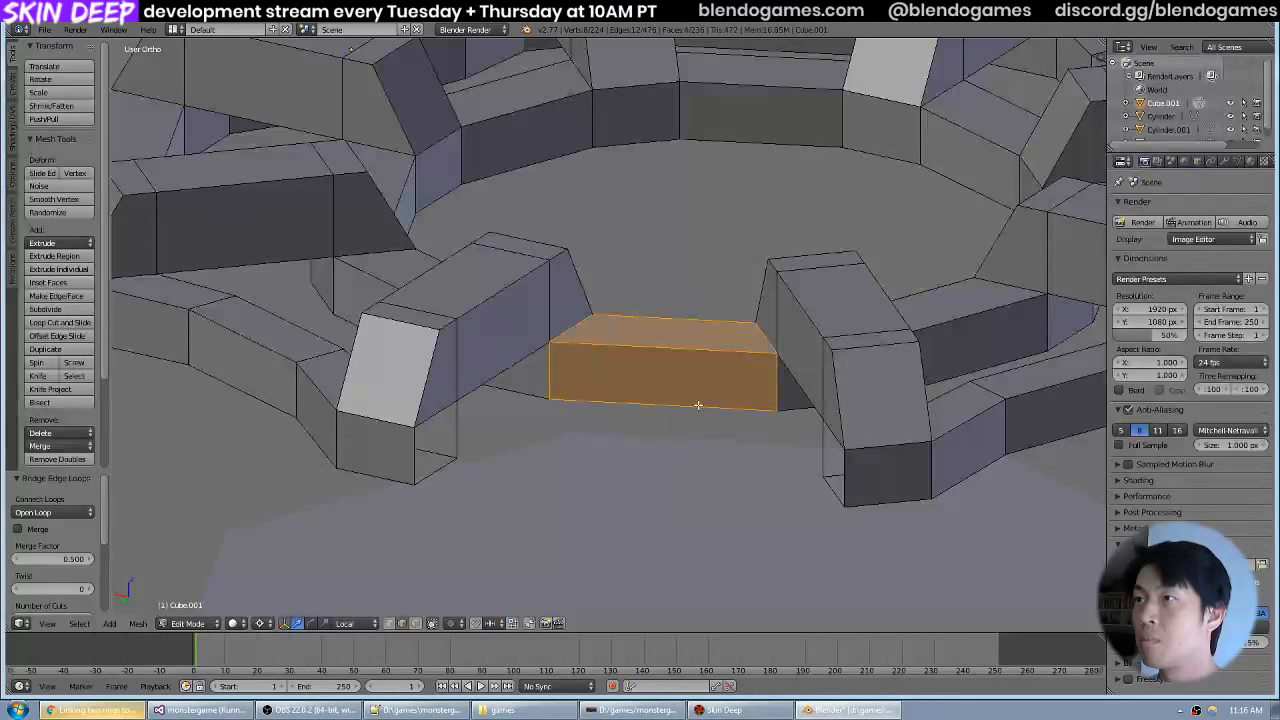
Bridge the last two open outer rim edge loops to close the handwheel, and leave mesh editing.
{"action": "right_click", "coordinate": [818, 452]}
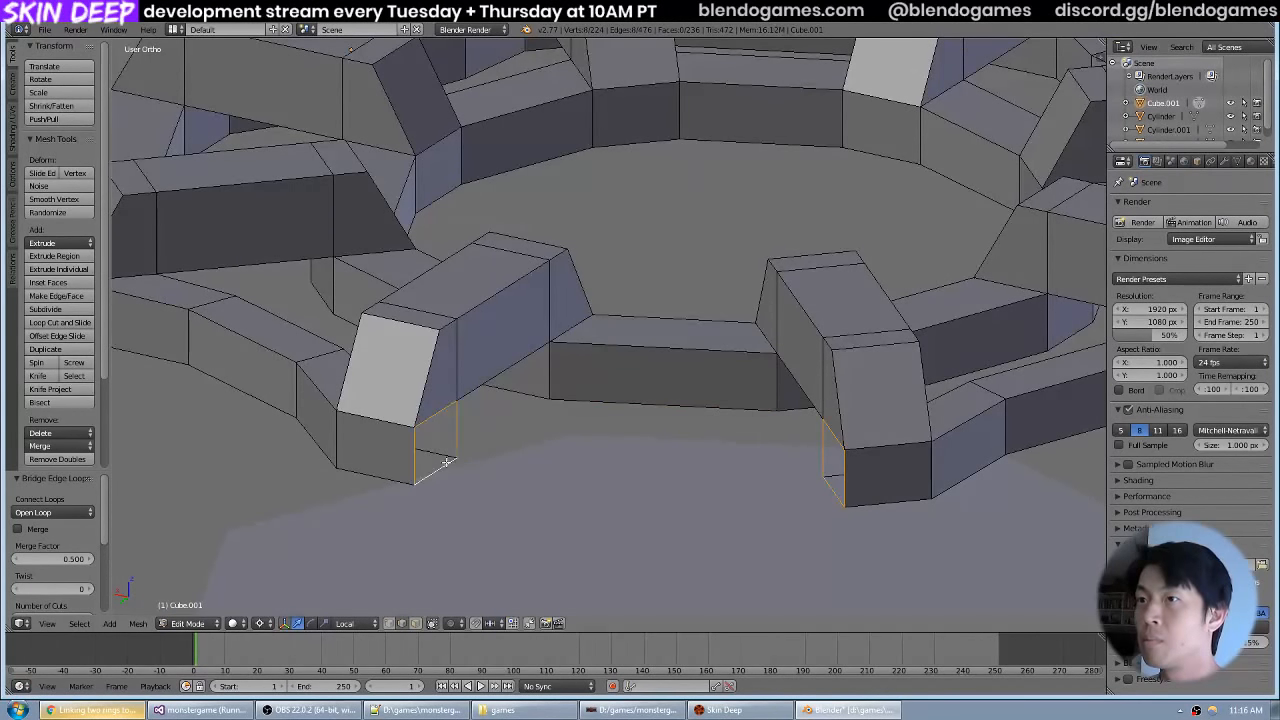
{"action": "key", "text": "space"}
{"action": "key", "text": "Return"}
{"action": "scroll", "coordinate": [740, 334], "scroll_direction": "down", "scroll_amount": 8}
{"action": "key", "text": "Tab"}
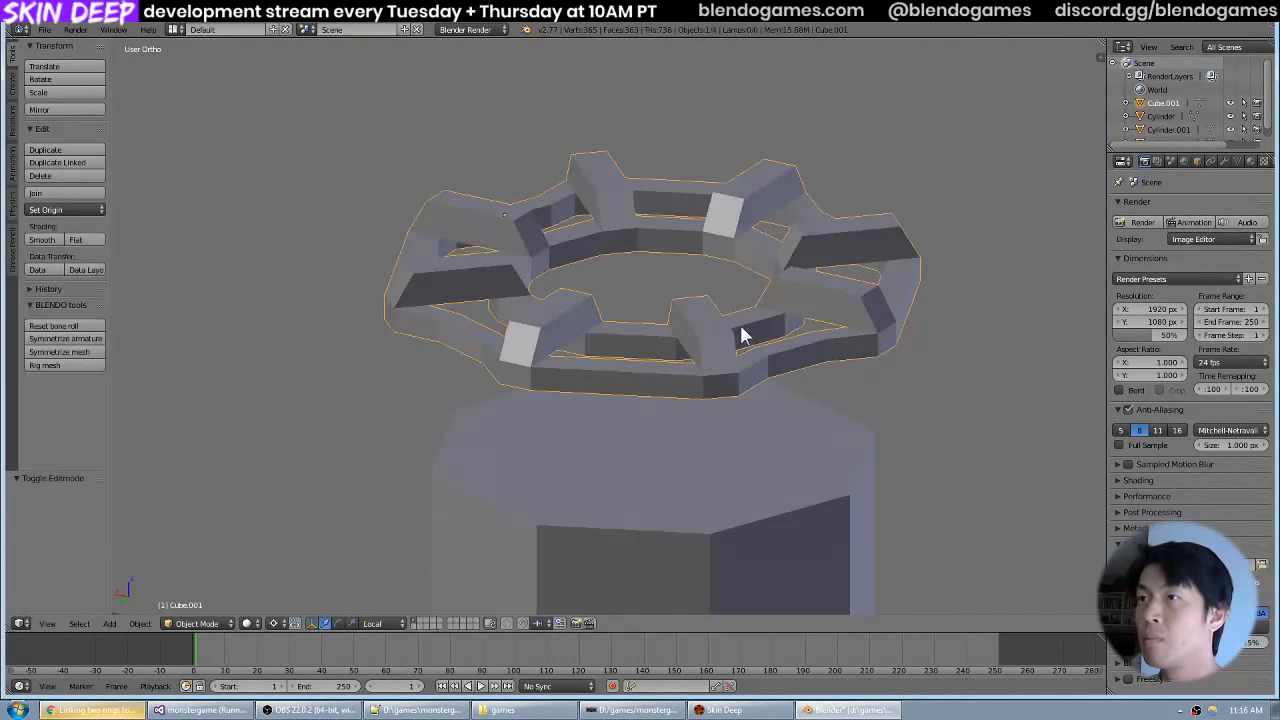
Deselect everything, inspect the completed handwheel on the tank and save the Blender file.
{"action": "key", "text": "a"}
{"action": "left_click_drag", "start_coordinate": [716, 342], "coordinate": [664, 343]}
{"action": "scroll", "coordinate": [676, 344], "scroll_direction": "down", "scroll_amount": 4}
{"action": "scroll", "coordinate": [706, 347], "scroll_direction": "up", "scroll_amount": 9}
{"action": "scroll", "coordinate": [686, 346], "scroll_direction": "down", "scroll_amount": 2}
{"action": "scroll", "coordinate": [697, 256], "scroll_direction": "down", "scroll_amount": 8}
{"action": "scroll", "coordinate": [656, 390], "scroll_direction": "up", "scroll_amount": 5}
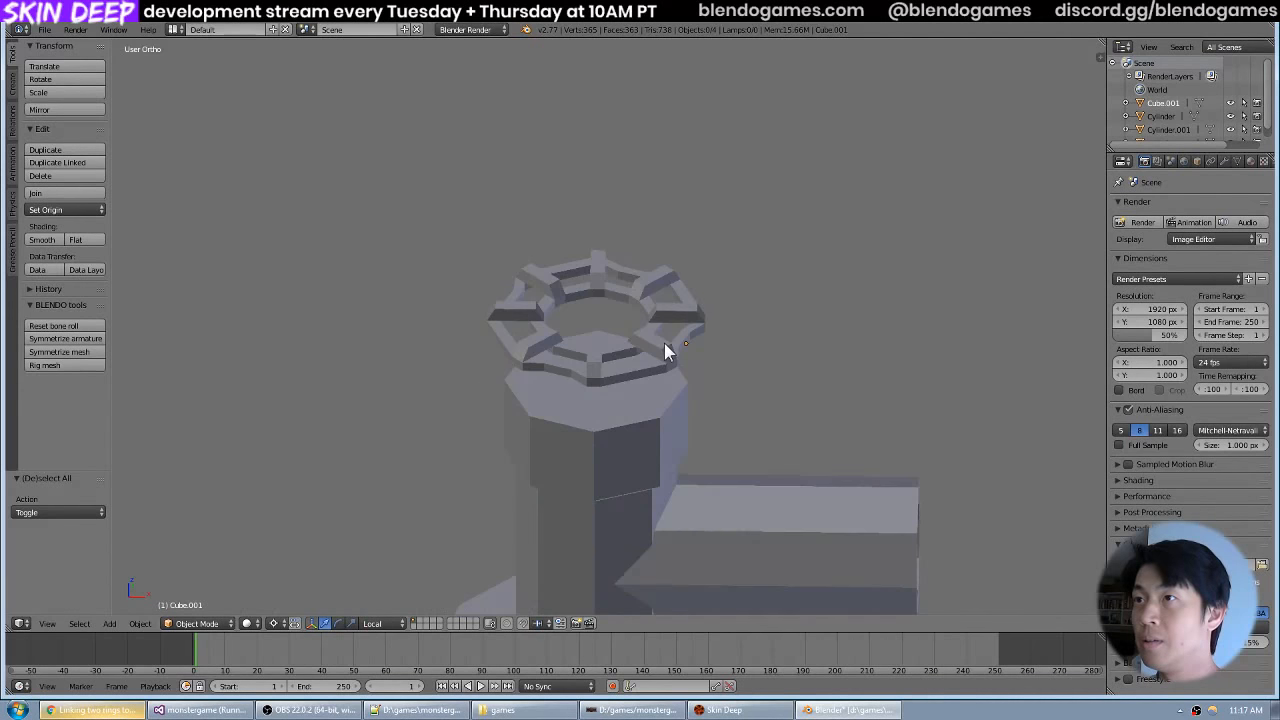
{"action": "scroll", "coordinate": [664, 343], "scroll_direction": "up", "scroll_amount": 3}
{"action": "left_click", "coordinate": [55, 29]}
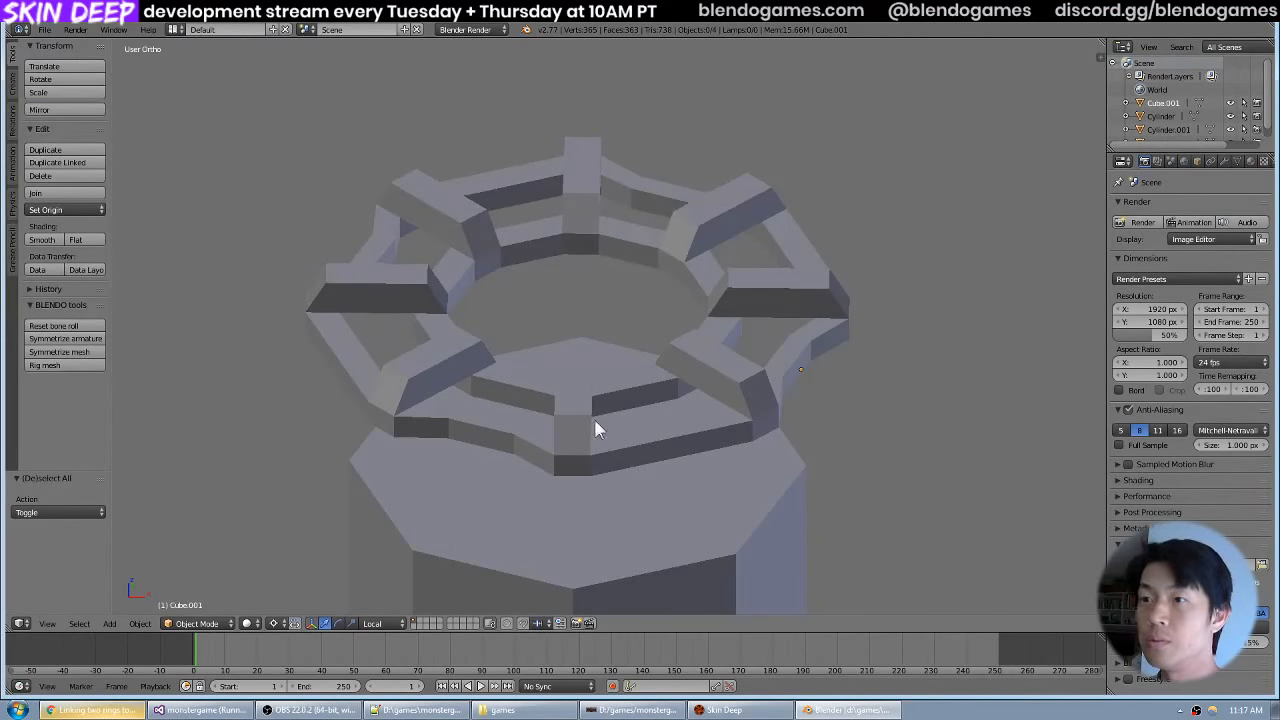
Switch to the browser, examine the central hub in the red handwheel reference photo, and return to Blender.
{"action": "key", "text": "alt+Tab"}
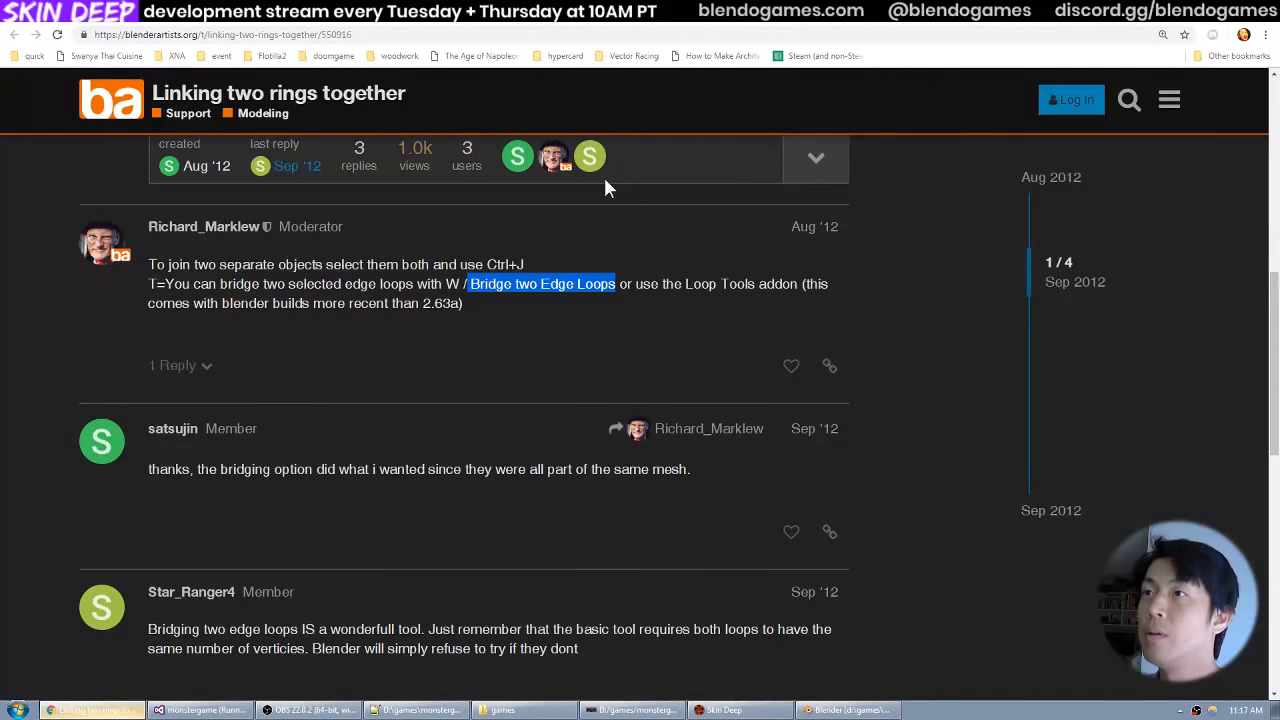
{"action": "key", "text": "alt+Left"}
{"action": "key", "text": "alt+Left"}
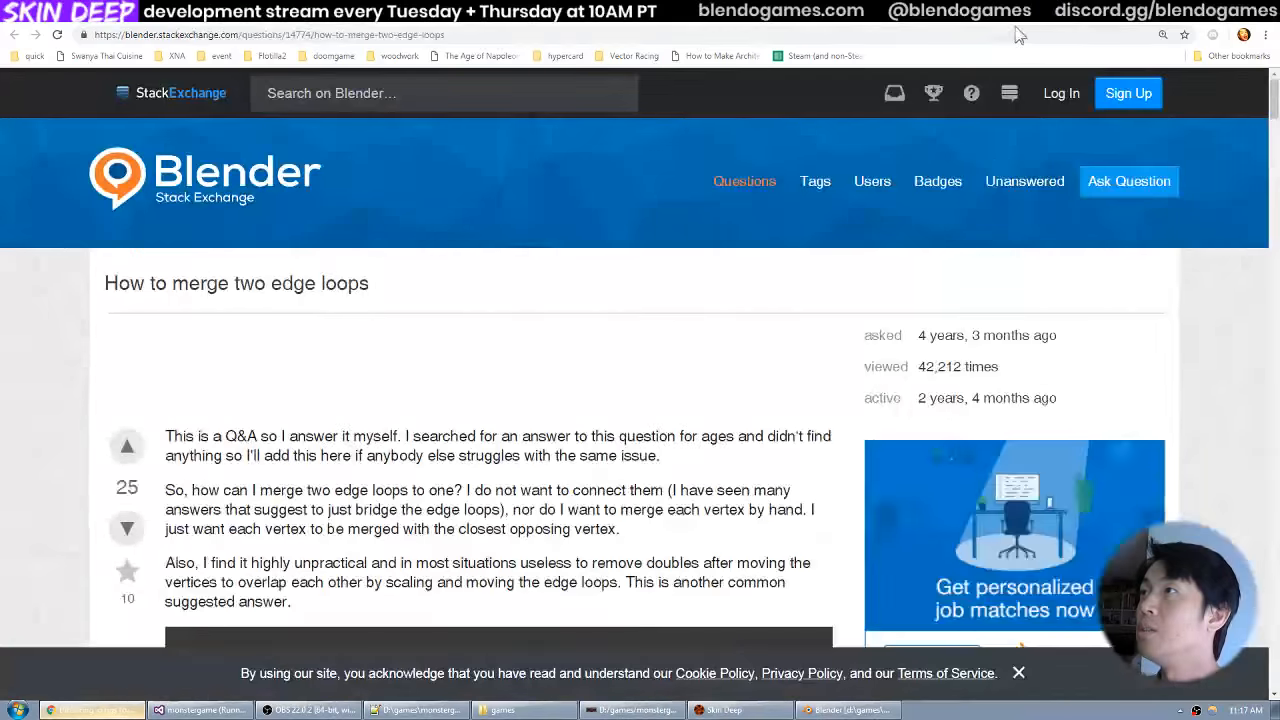
{"action": "key", "text": "alt+Left"}
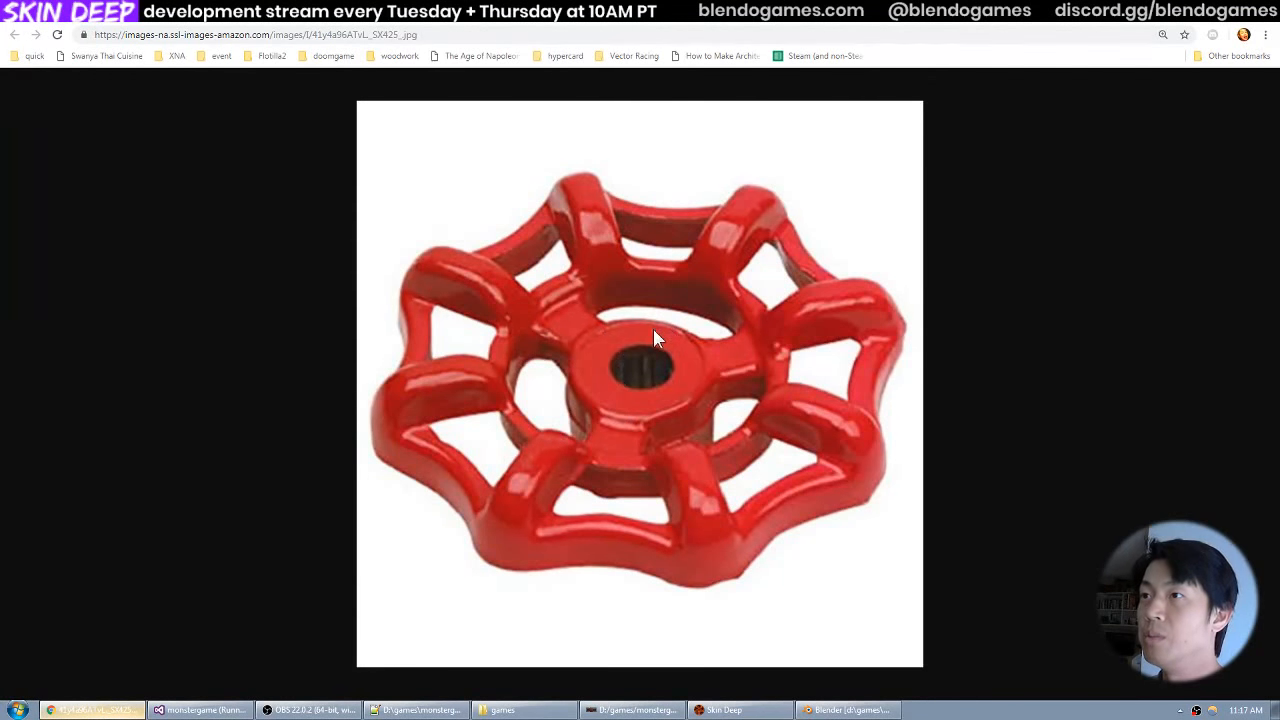
{"action": "key", "text": "alt+Tab"}
Add an uncapped cylinder with 8 vertices, radius 0.900 and depth 4.000 at the tank's central axis.
{"action": "left_click_drag", "start_coordinate": [679, 291], "coordinate": [668, 329]}
{"action": "key", "text": "KP_7"}
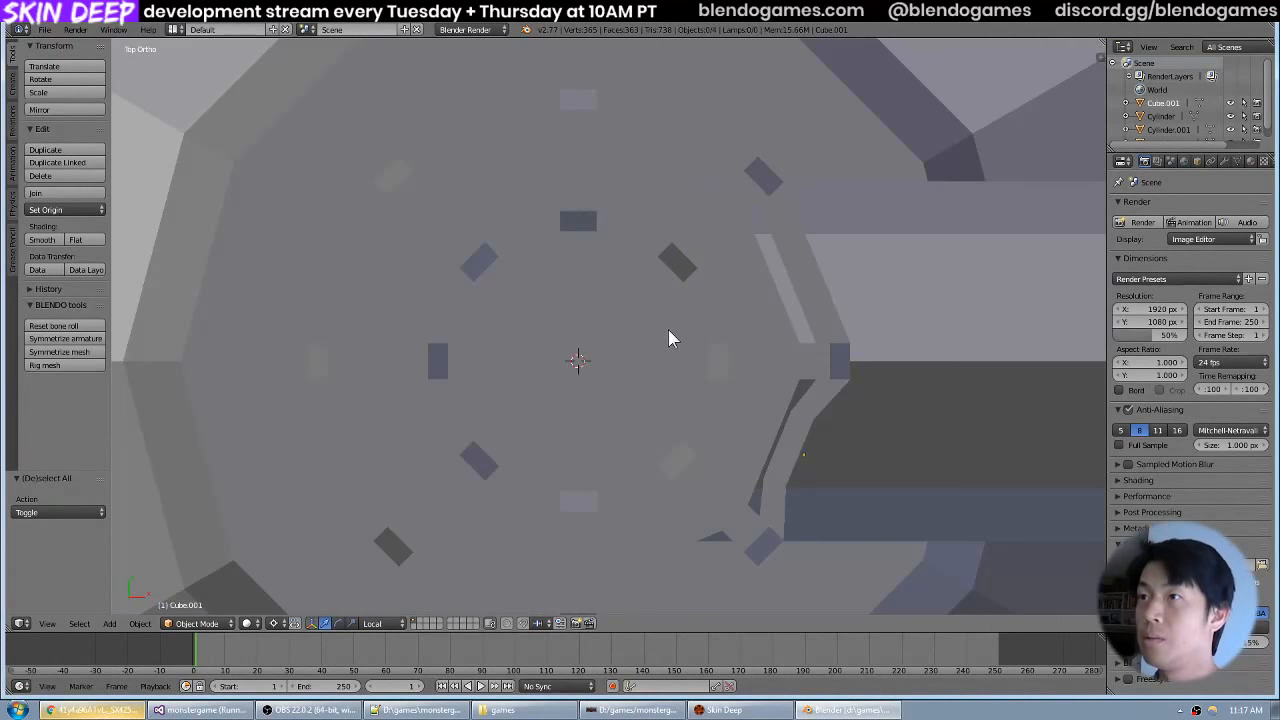
{"action": "scroll", "coordinate": [668, 329], "scroll_direction": "down", "scroll_amount": 5}
{"action": "key", "text": "shift+a"}
{"action": "mouse_move", "coordinate": [660, 353]}
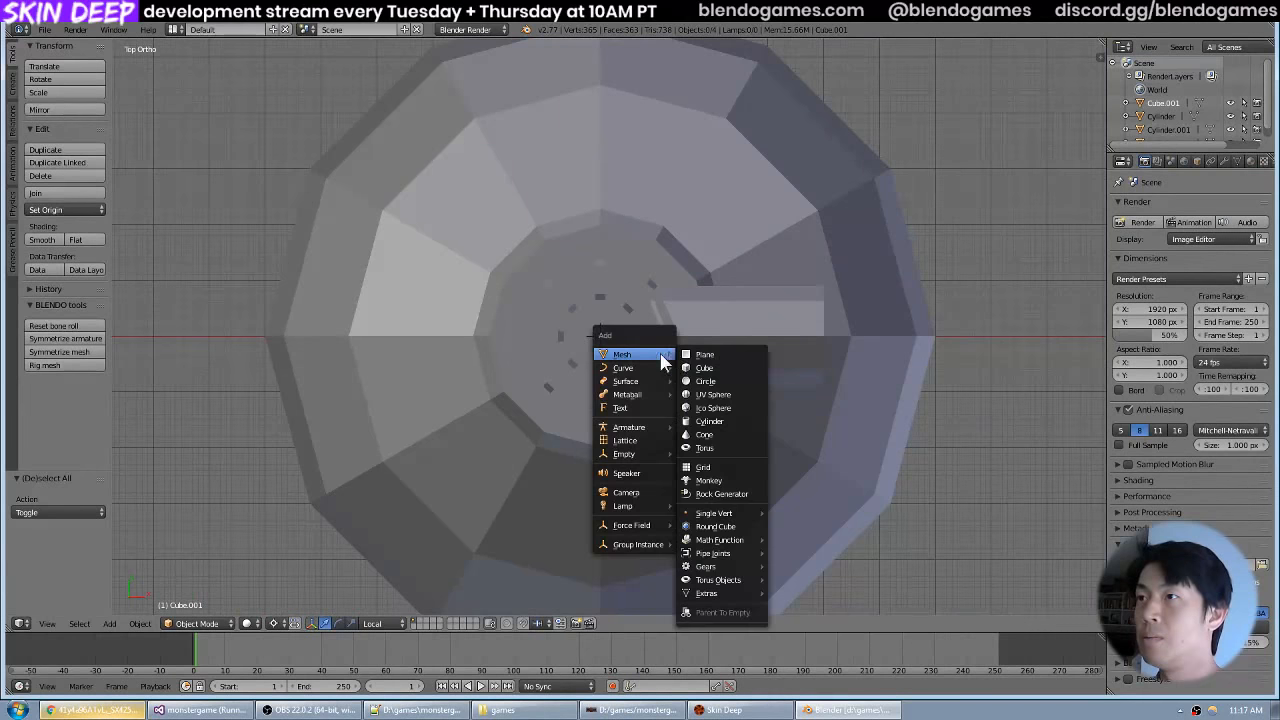
{"action": "left_click", "coordinate": [705, 421]}
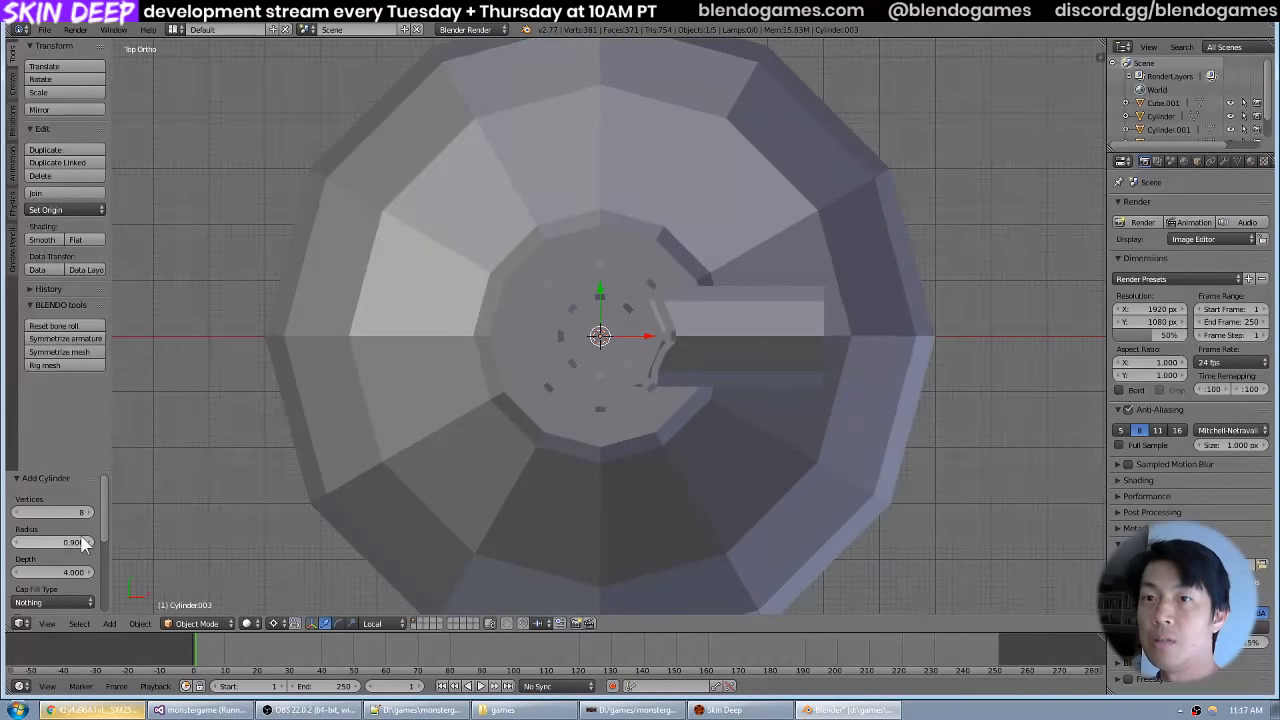
Raise the uncapped cylinder about 67.9 units along Z to the handwheel, and delete it.
{"action": "scroll", "coordinate": [603, 374], "scroll_direction": "down", "scroll_amount": 5}
{"action": "left_click_drag", "start_coordinate": [603, 374], "coordinate": [614, 280]}
{"action": "scroll", "coordinate": [623, 306], "scroll_direction": "down", "scroll_amount": 5}
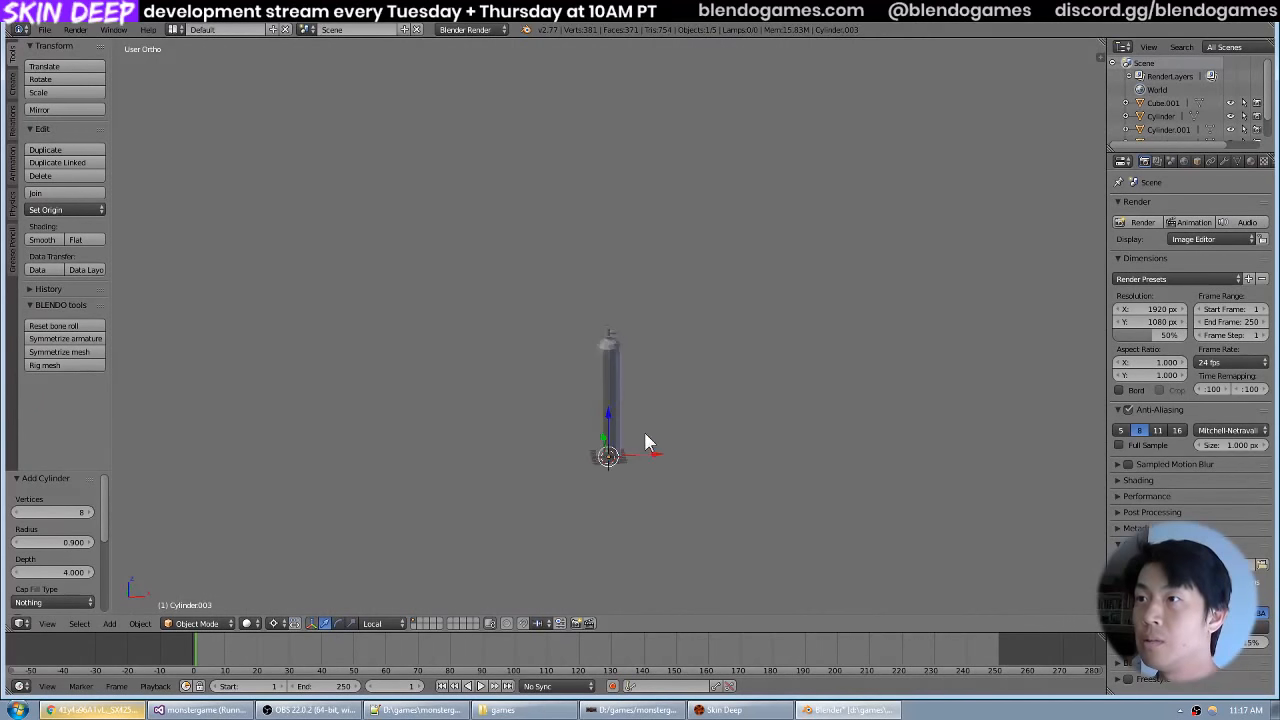
{"action": "key", "text": "g"}
{"action": "key", "text": "z"}
{"action": "left_click", "coordinate": [654, 308]}
{"action": "scroll", "coordinate": [663, 317], "scroll_direction": "up", "scroll_amount": 8}
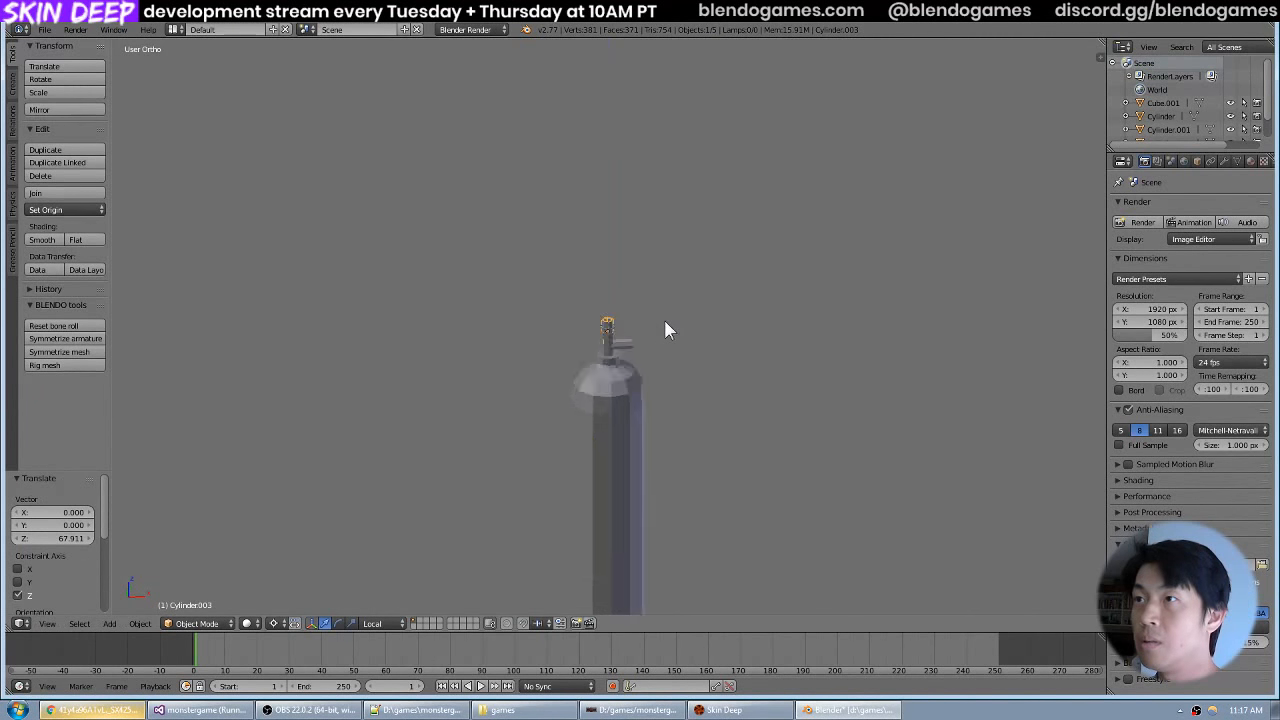
{"action": "scroll", "coordinate": [665, 322], "scroll_direction": "up", "scroll_amount": 3}
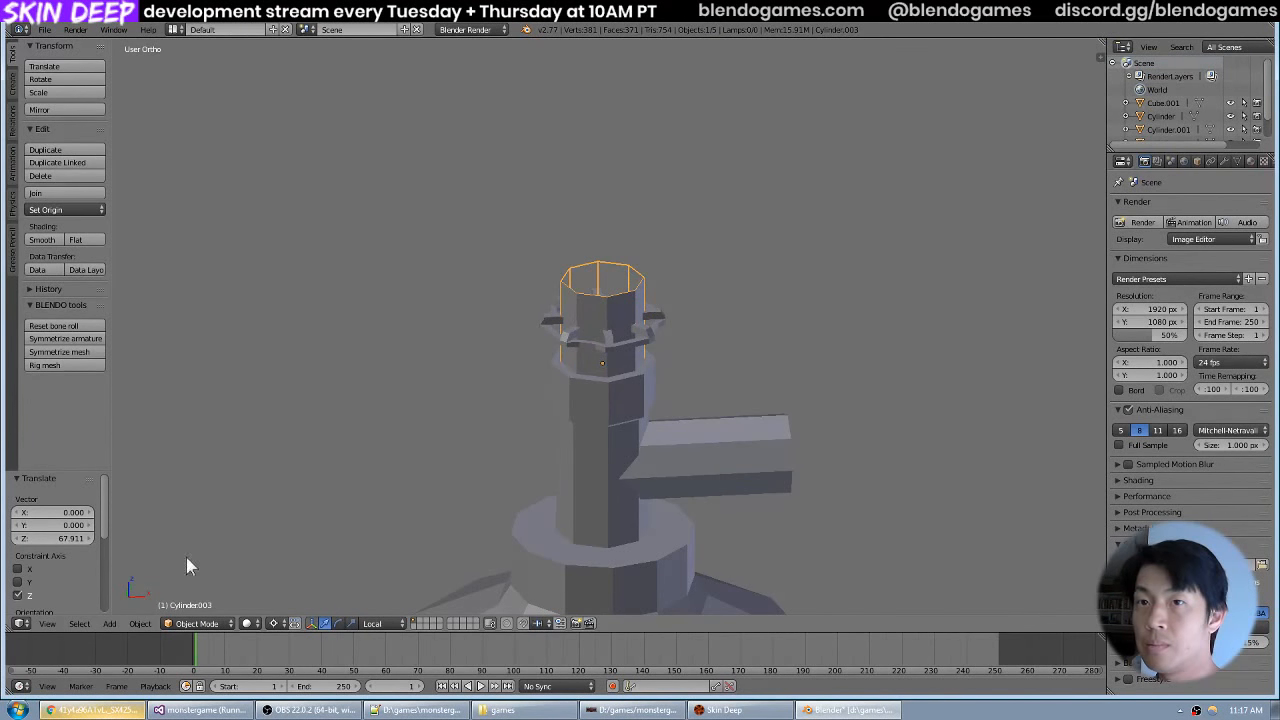
{"action": "key", "text": "x"}
{"action": "left_click", "coordinate": [278, 465]}
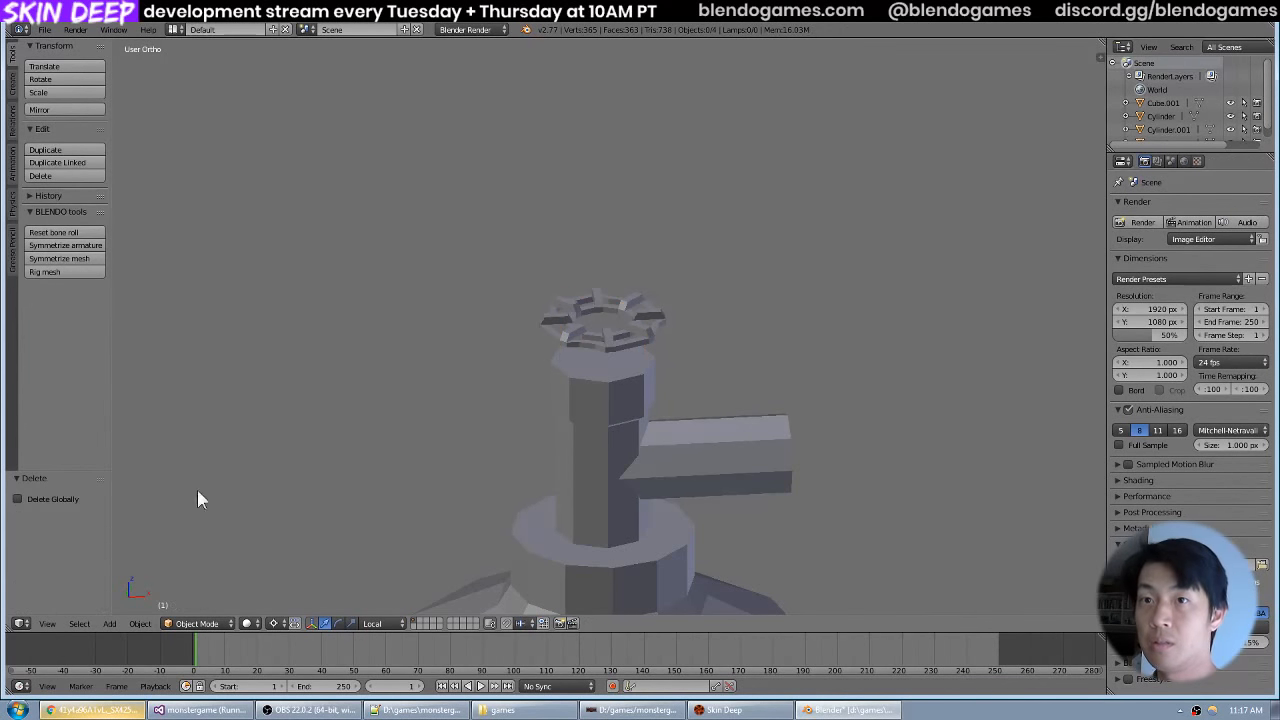
Add a new cylinder with 8 vertices, radius 0.900, depth 4.000 and the Ngon cap fill type.
{"action": "key", "text": "shift+a"}
{"action": "mouse_move", "coordinate": [197, 489]}
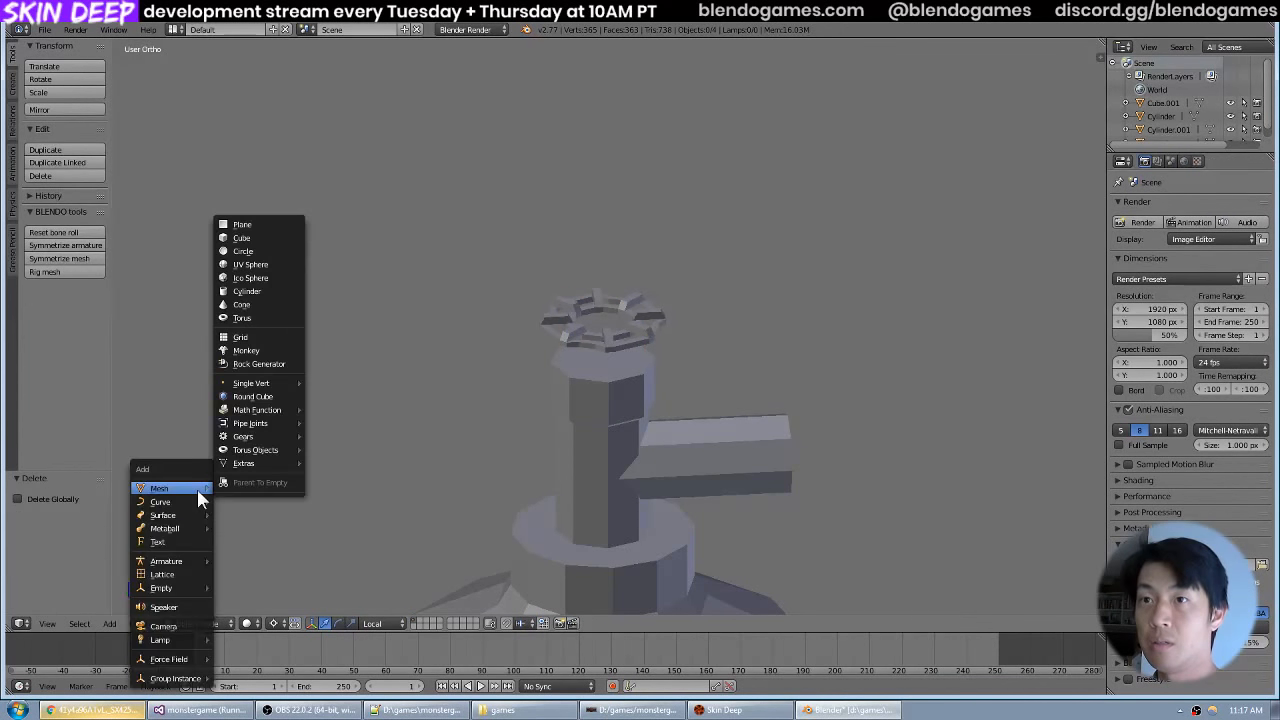
{"action": "left_click", "coordinate": [252, 291]}
{"action": "left_click", "coordinate": [43, 602]}
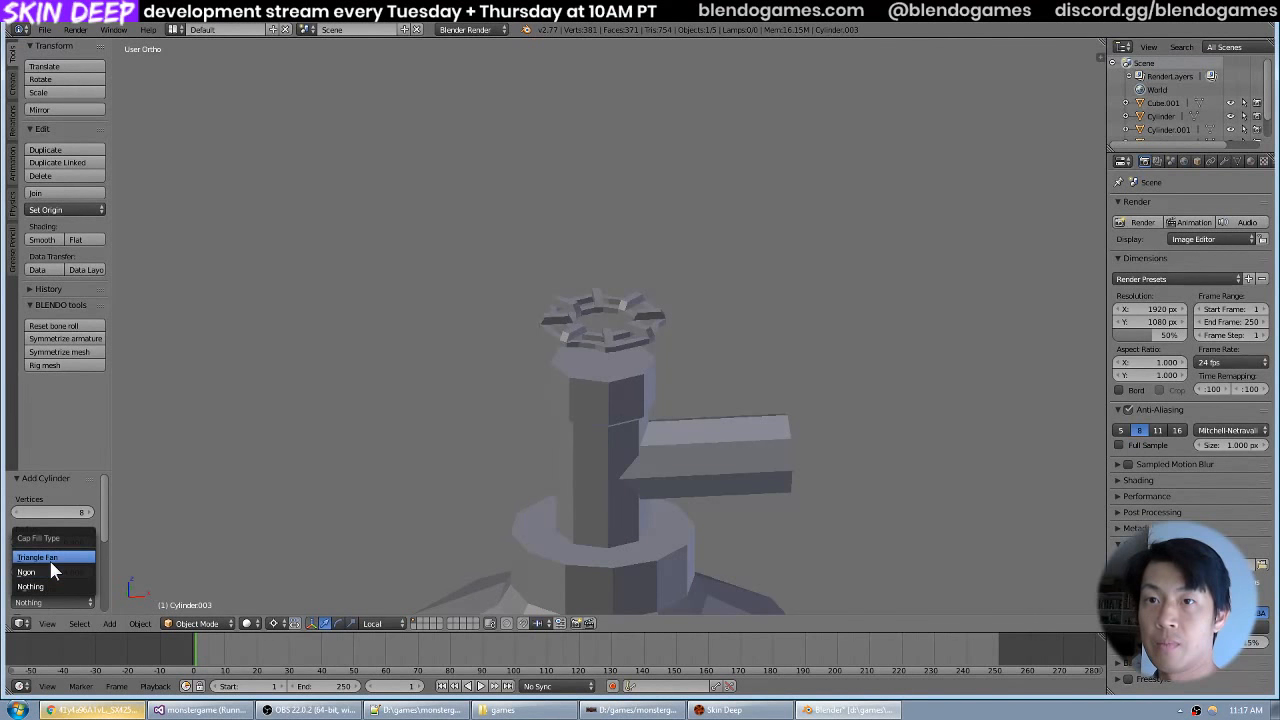
{"action": "left_click", "coordinate": [48, 571]}
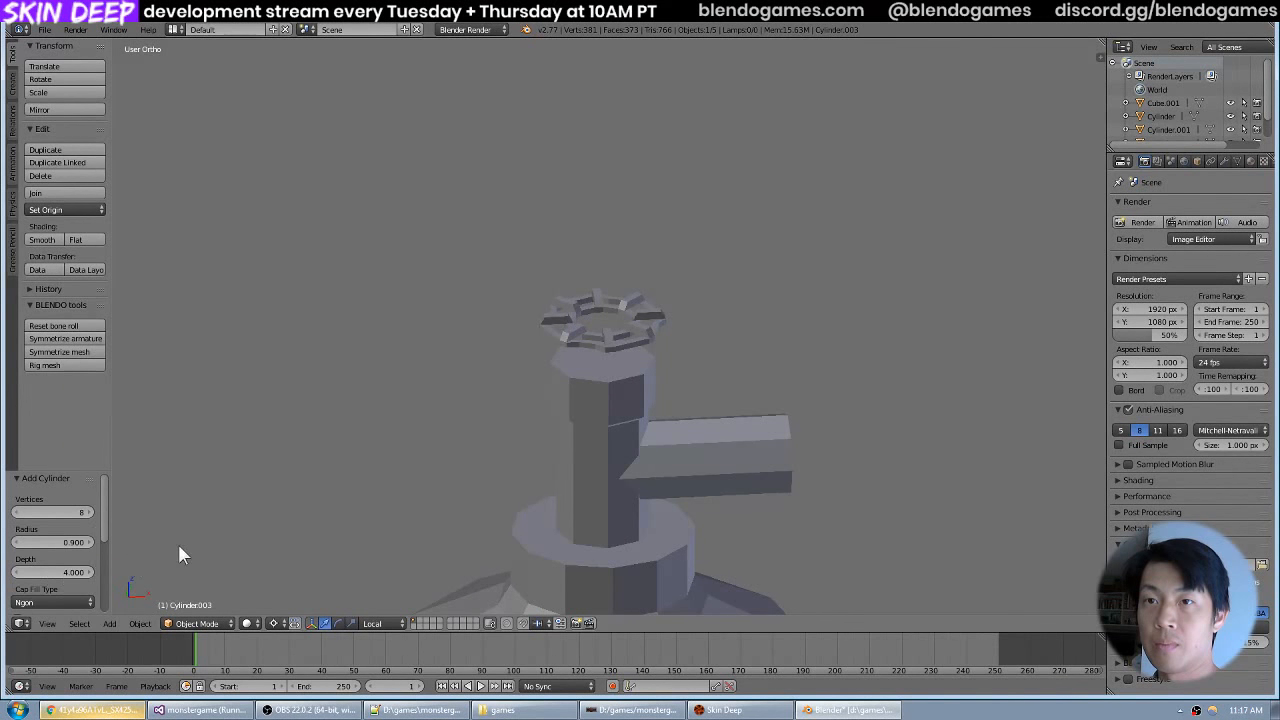
Raise the capped cylinder about 66.5 units along Z to just below the handwheel and check it in front view.
{"action": "scroll", "coordinate": [491, 433], "scroll_direction": "down", "scroll_amount": 13}
{"action": "left_click_drag", "start_coordinate": [608, 556], "coordinate": [640, 298]}
{"action": "scroll", "coordinate": [650, 247], "scroll_direction": "up", "scroll_amount": 10}
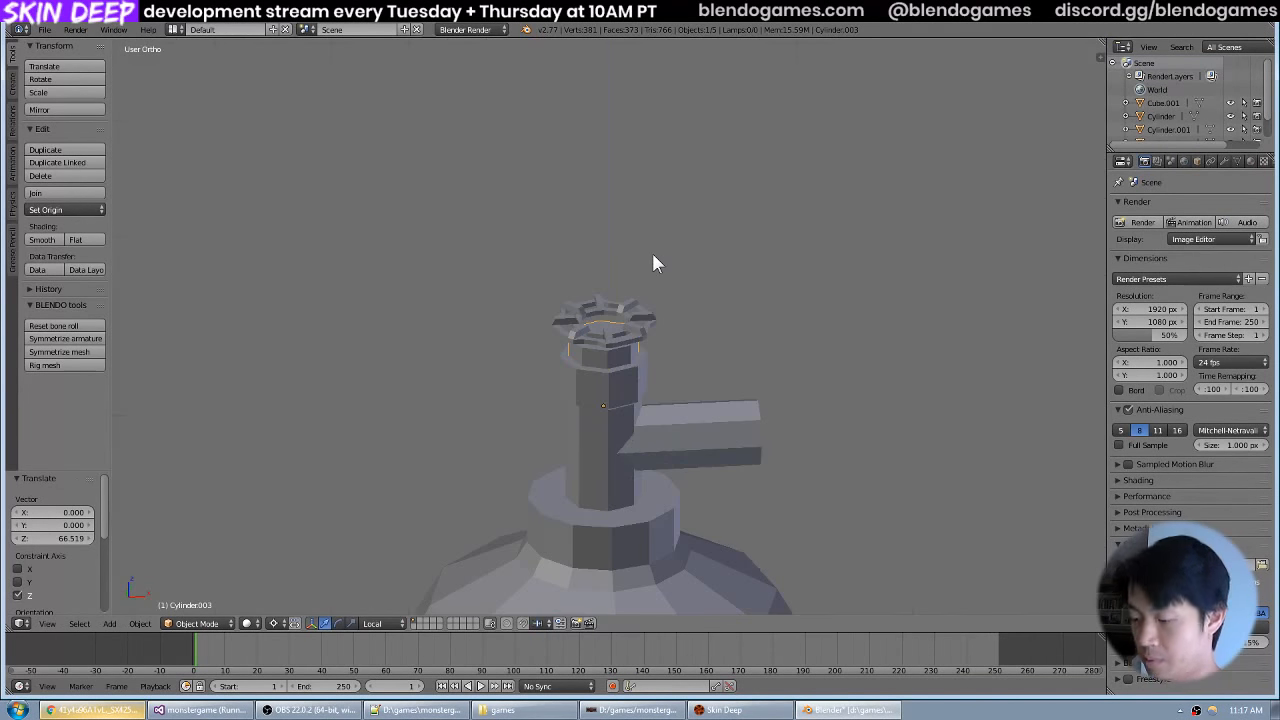
{"action": "key", "text": "KP_1"}
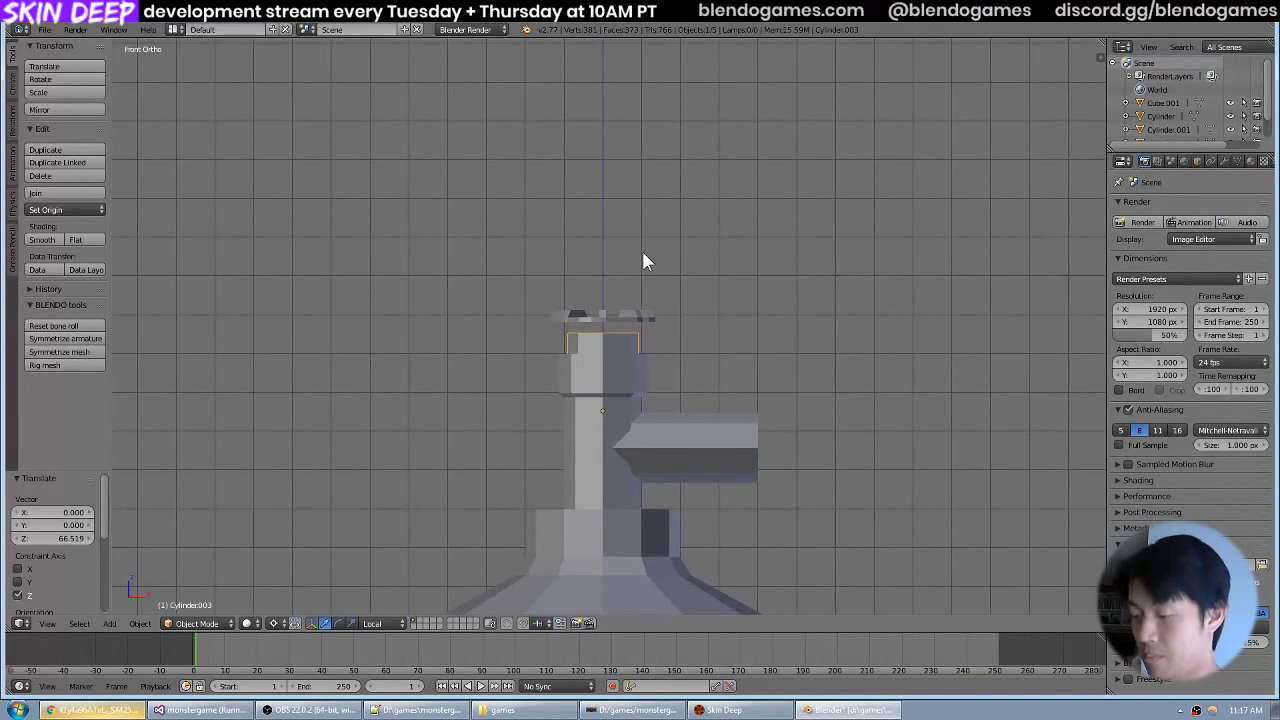
Scale the capped cylinder down in the wireframe top view so it sits inside the handwheel's inner ring.
{"action": "key", "text": "KP_7"}
{"action": "scroll", "coordinate": [642, 251], "scroll_direction": "up", "scroll_amount": 5}
{"action": "key", "text": "z"}
{"action": "key", "text": "s"}
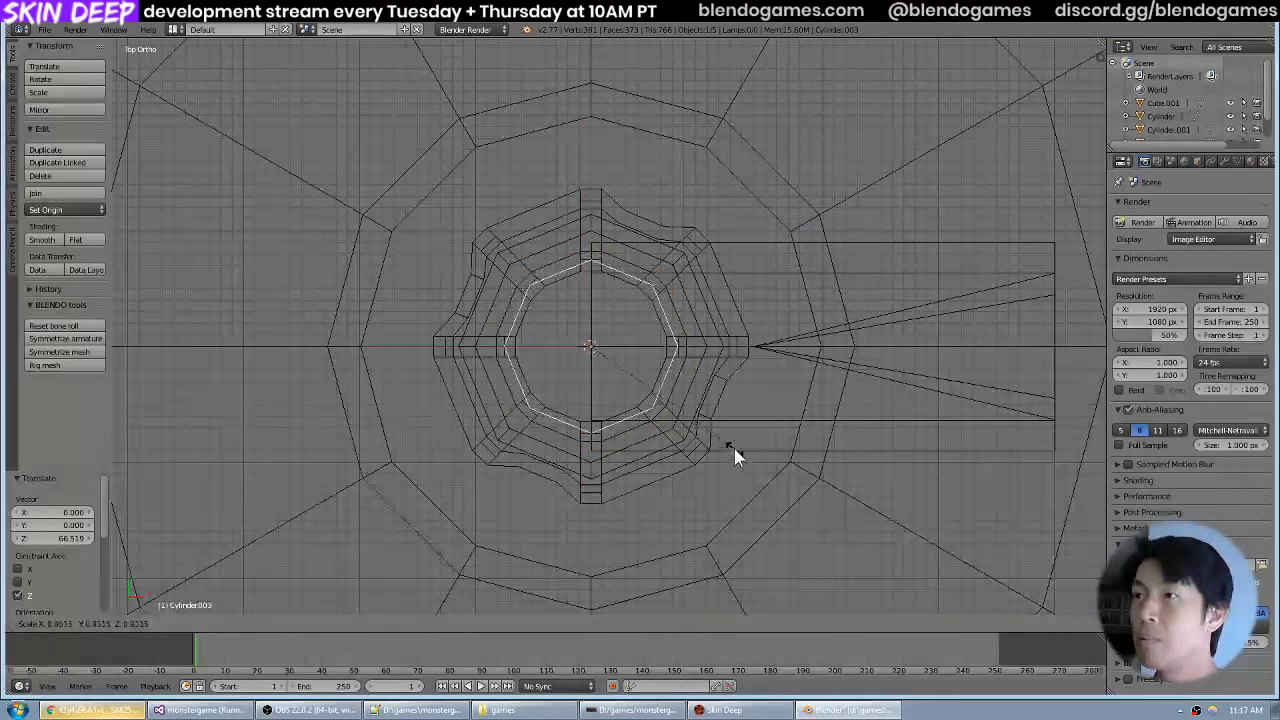
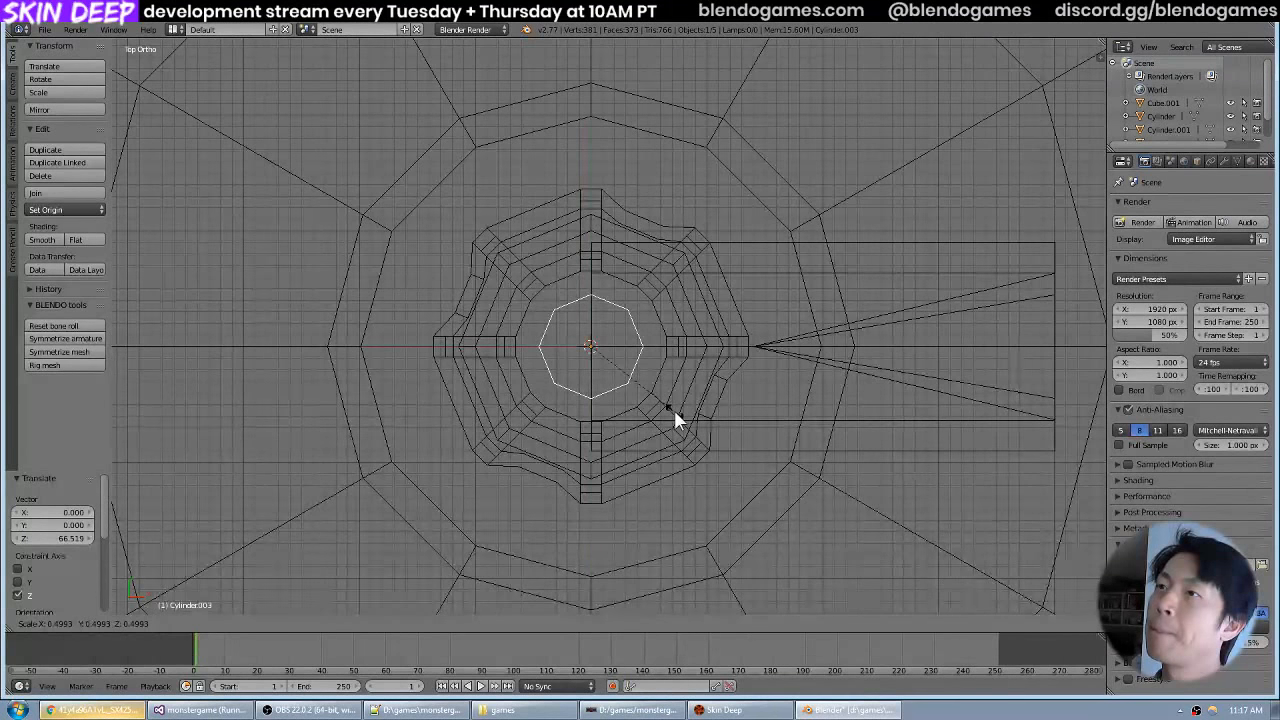
Raise the scaled-down cylinder along Z in three moves of about 12.0, 12.8 and 12.7 units up to the handwheel.
{"action": "left_click", "coordinate": [673, 410]}
{"action": "left_click_drag", "start_coordinate": [673, 447], "coordinate": [703, 340]}
{"action": "scroll", "coordinate": [703, 340], "scroll_direction": "down", "scroll_amount": 7}
{"action": "key", "text": "g"}
{"action": "key", "text": "z"}
{"action": "left_click", "coordinate": [697, 93]}
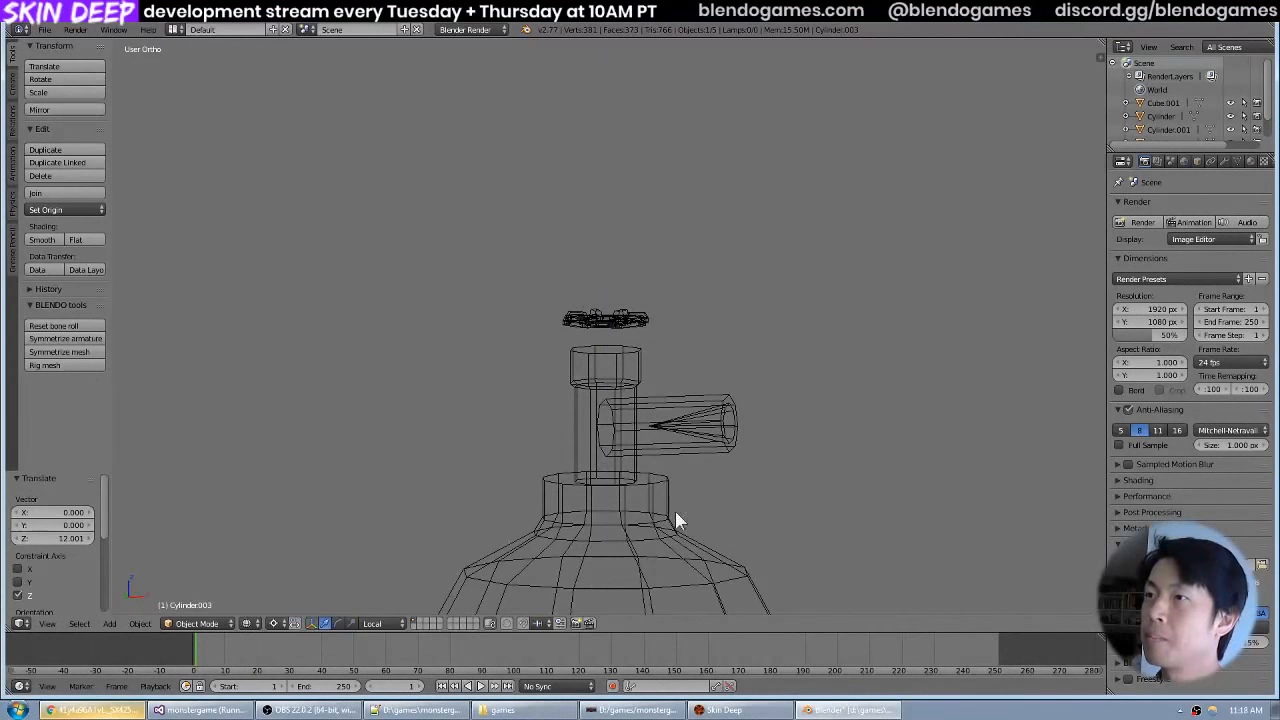
{"action": "key", "text": "g"}
{"action": "key", "text": "z"}
{"action": "left_click", "coordinate": [727, 154]}
{"action": "scroll", "coordinate": [653, 378], "scroll_direction": "down", "scroll_amount": 9}
{"action": "key", "text": "g"}
{"action": "key", "text": "z"}
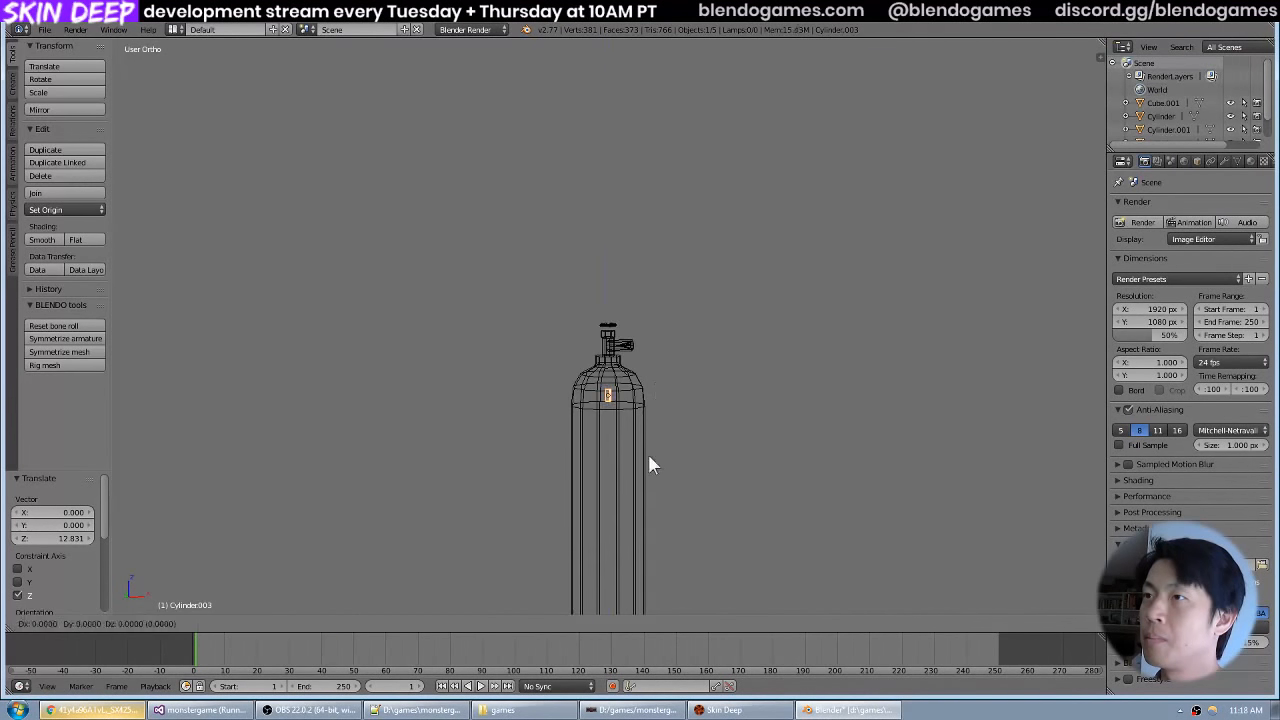
{"action": "left_click", "coordinate": [655, 371]}
Delete the bottom face of the hub cylinder.
{"action": "scroll", "coordinate": [653, 374], "scroll_direction": "up", "scroll_amount": 5}
{"action": "scroll", "coordinate": [646, 388], "scroll_direction": "up", "scroll_amount": 5}
{"action": "left_click_drag", "start_coordinate": [646, 389], "coordinate": [684, 287]}
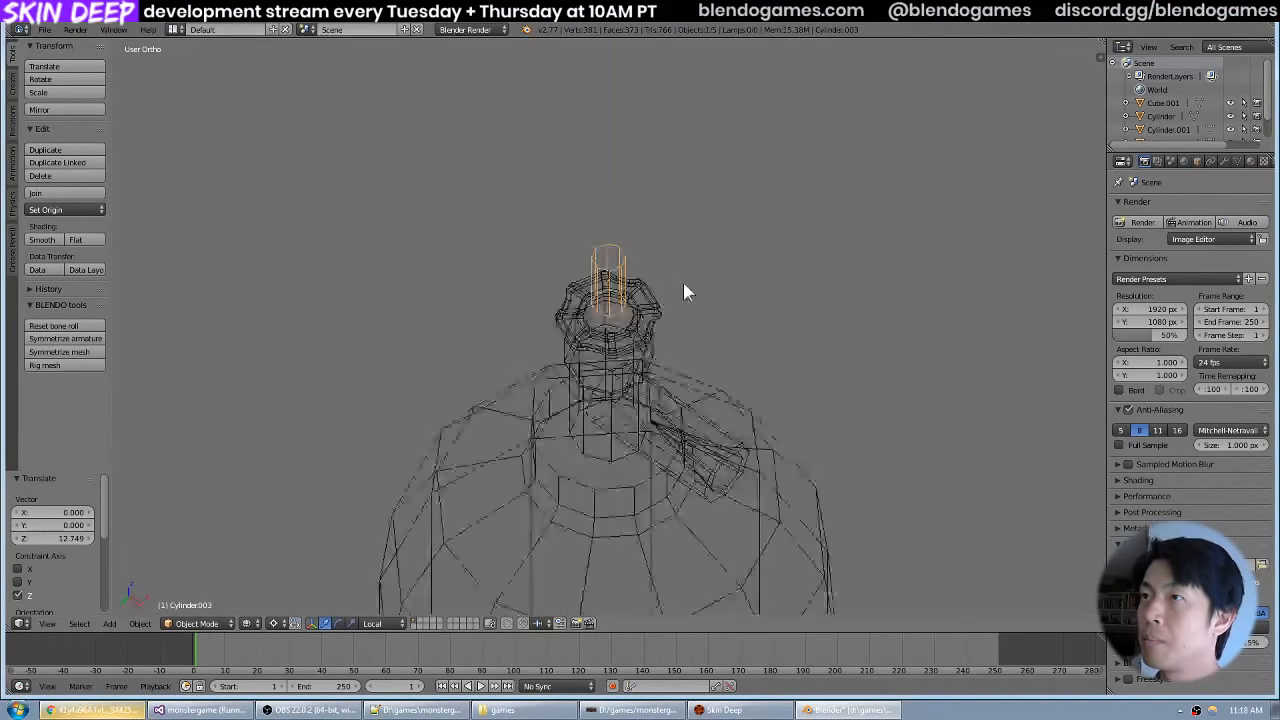
{"action": "key", "text": "Tab"}
{"action": "scroll", "coordinate": [683, 284], "scroll_direction": "up", "scroll_amount": 5}
{"action": "key", "text": "z"}
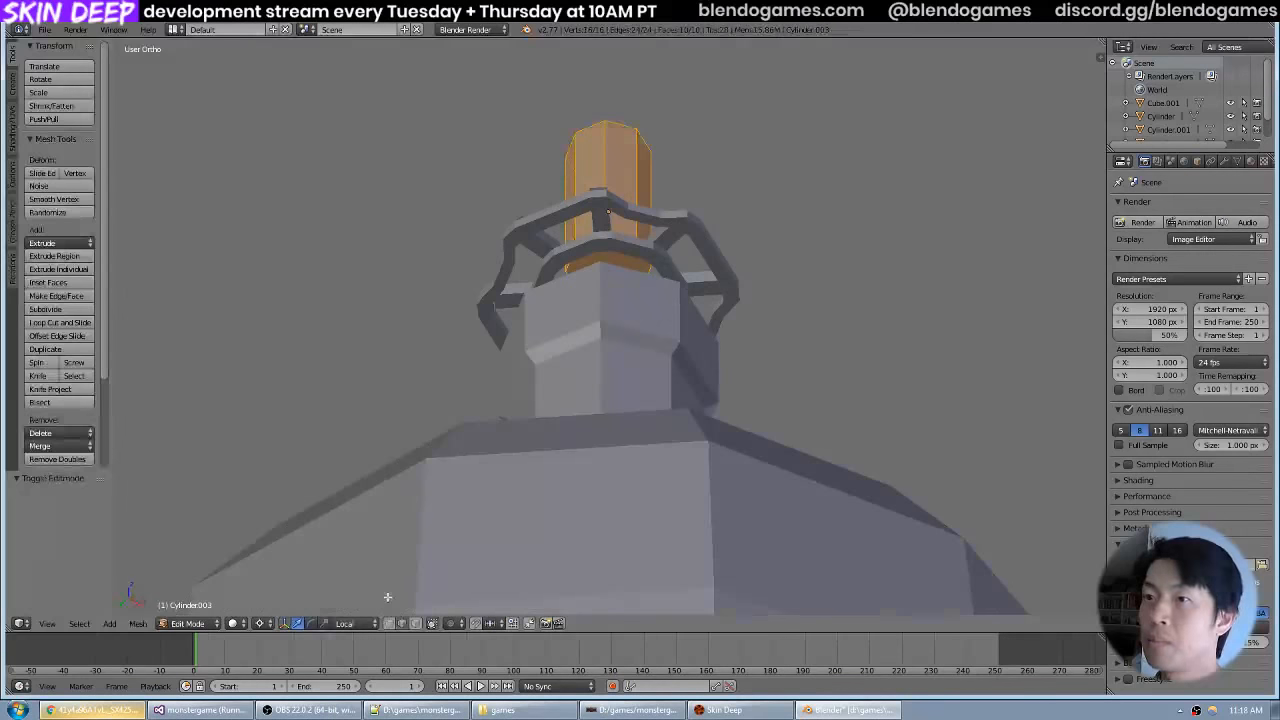
{"action": "left_click_drag", "start_coordinate": [640, 230], "coordinate": [637, 246]}
{"action": "right_click", "coordinate": [628, 258]}
{"action": "key", "text": "x"}
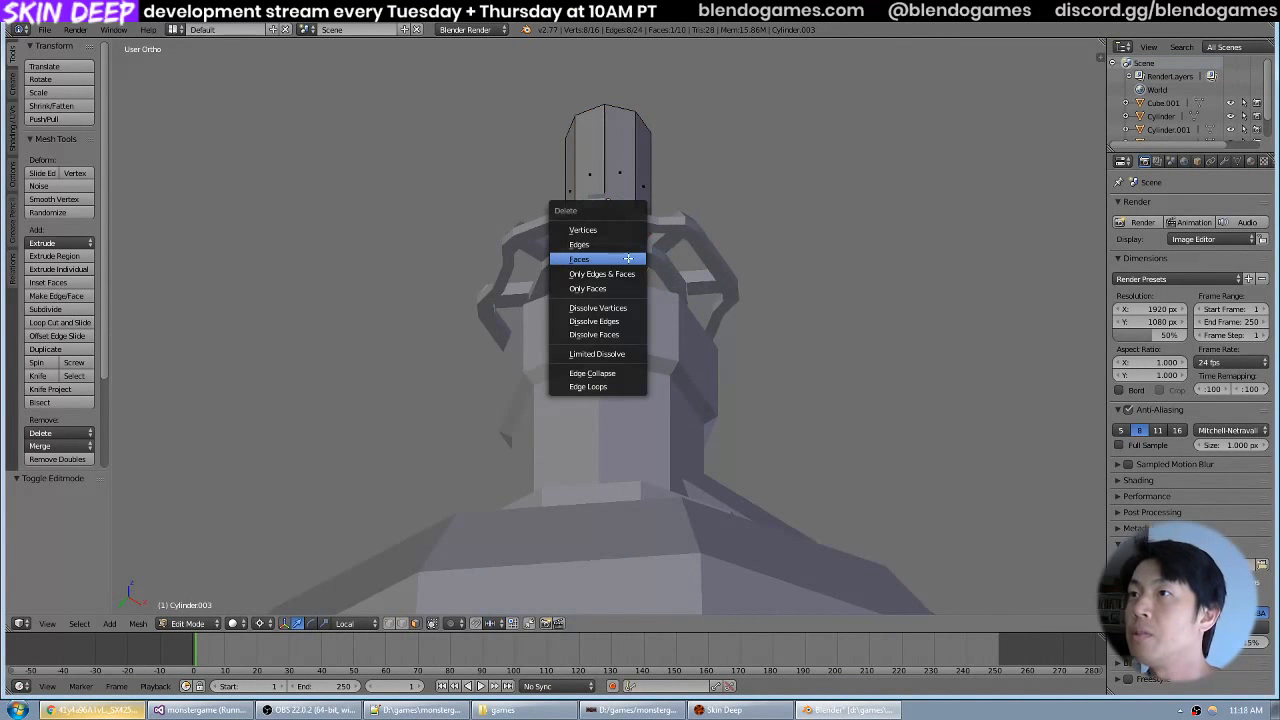
{"action": "left_click", "coordinate": [628, 257]}
Lower the whole hub cylinder about 0.74 units along Z so its base sits just below the handwheel.
{"action": "left_click_drag", "start_coordinate": [703, 188], "coordinate": [655, 232]}
{"action": "key", "text": "Tab"}
{"action": "key", "text": "KP_1"}
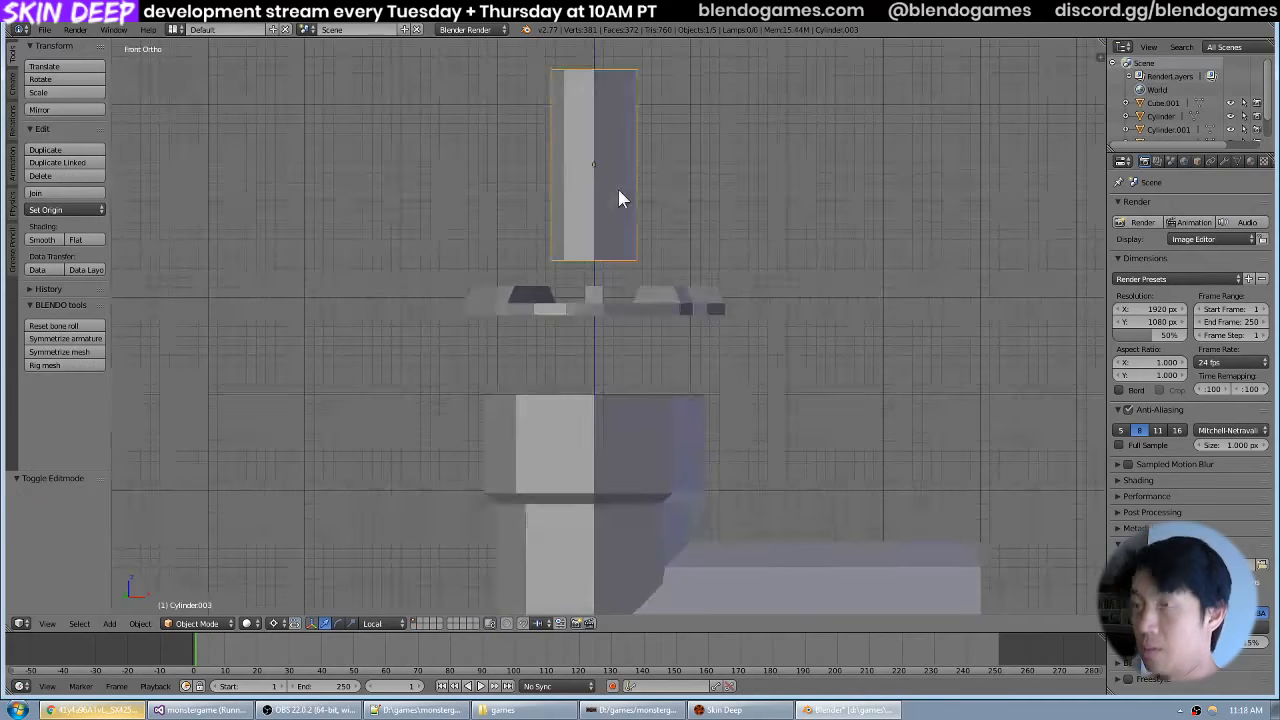
{"action": "key", "text": "g"}
{"action": "key", "text": "z"}
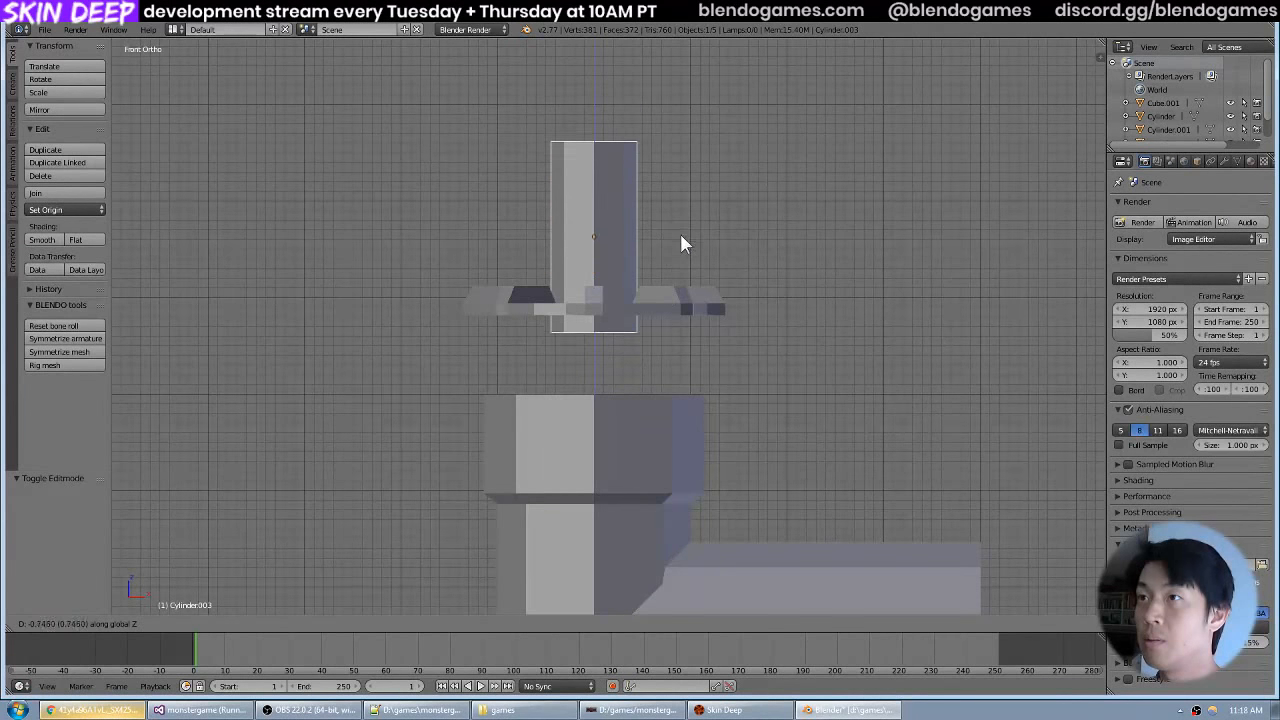
{"action": "left_click", "coordinate": [682, 234]}
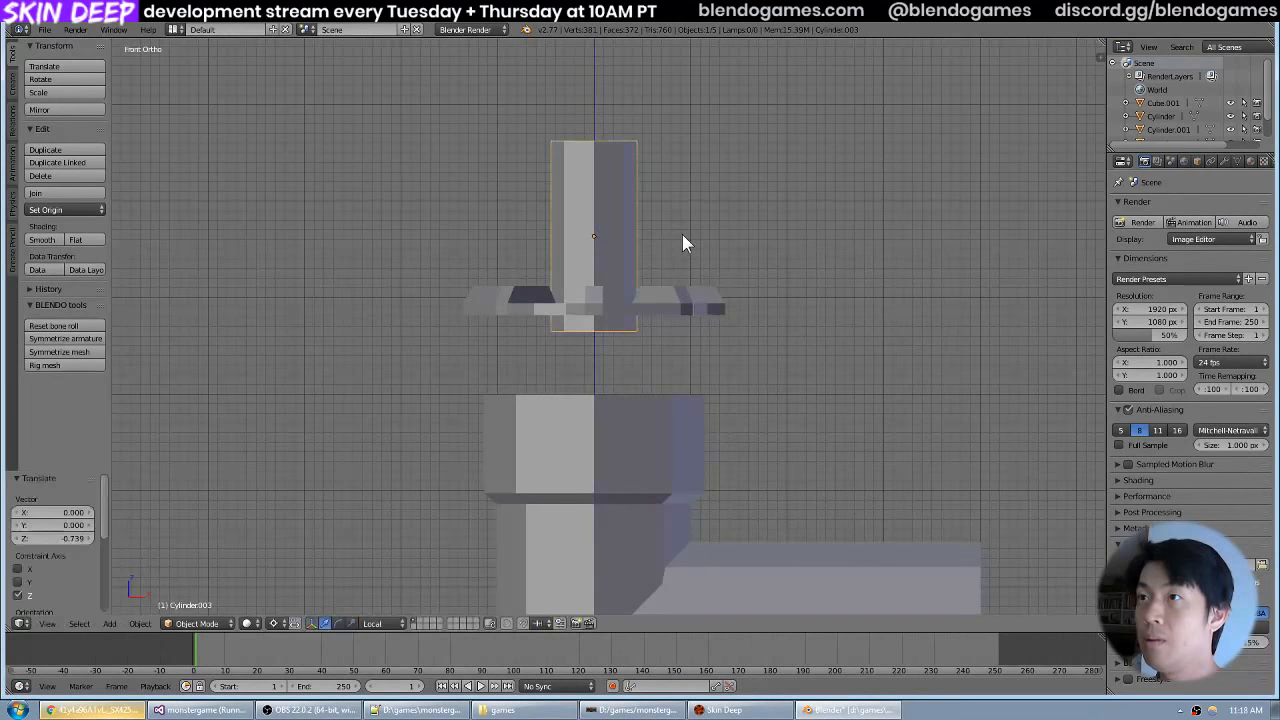
Lower the hub cylinder's top face about 1.52 units along Z to the level of the handwheel's top.
{"action": "left_click_drag", "start_coordinate": [682, 234], "coordinate": [661, 294]}
{"action": "key", "text": "Tab"}
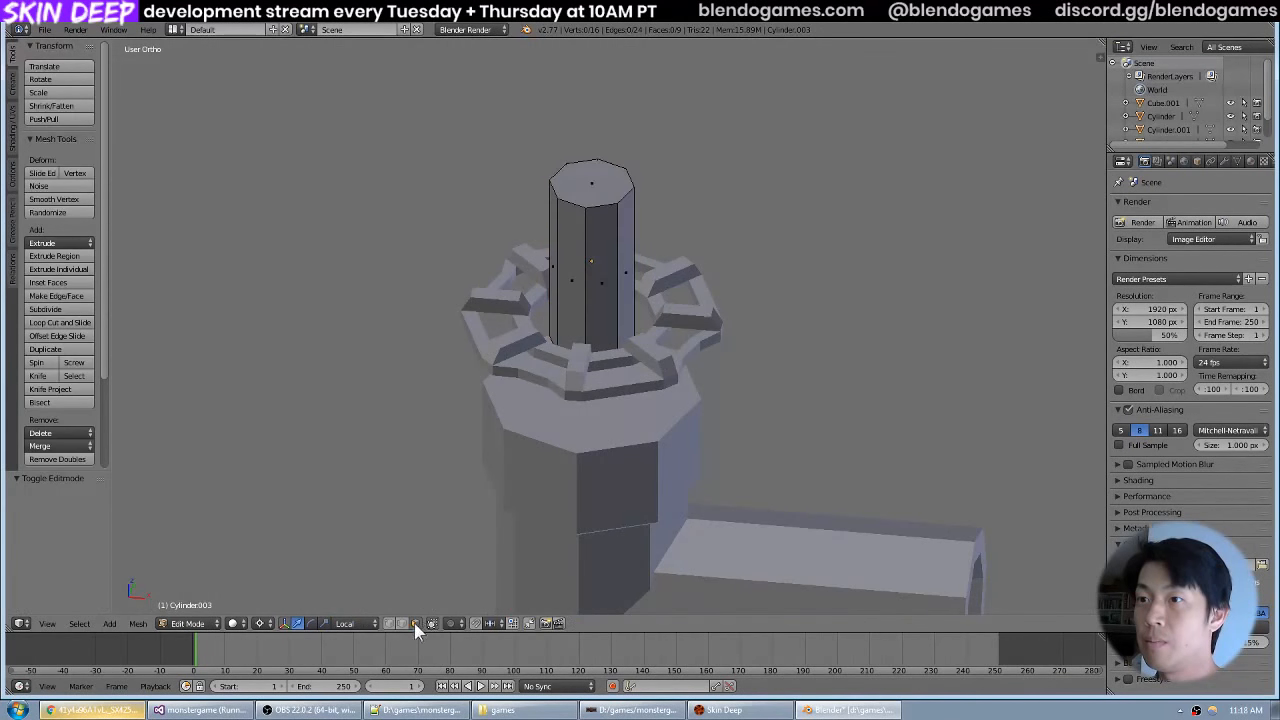
{"action": "right_click", "coordinate": [599, 156]}
{"action": "key", "text": "alt+Tab"}
{"action": "key", "text": "alt+Tab"}
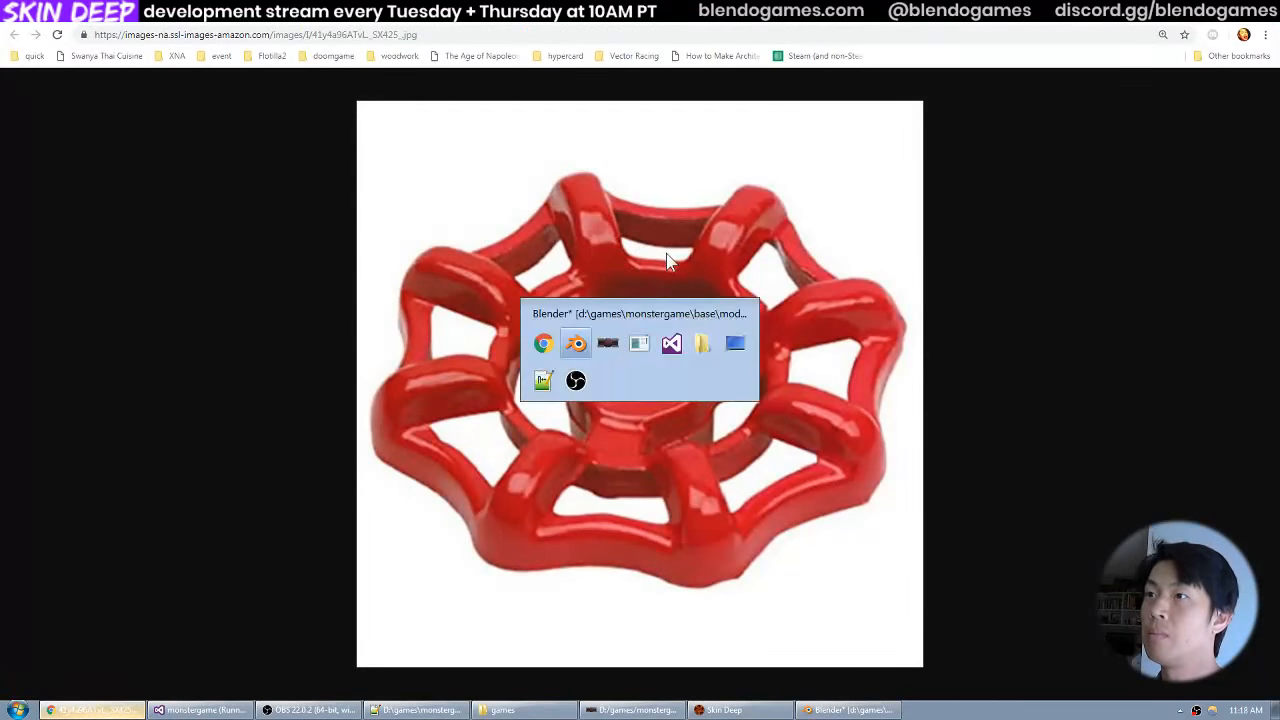
{"action": "key", "text": "KP_1"}
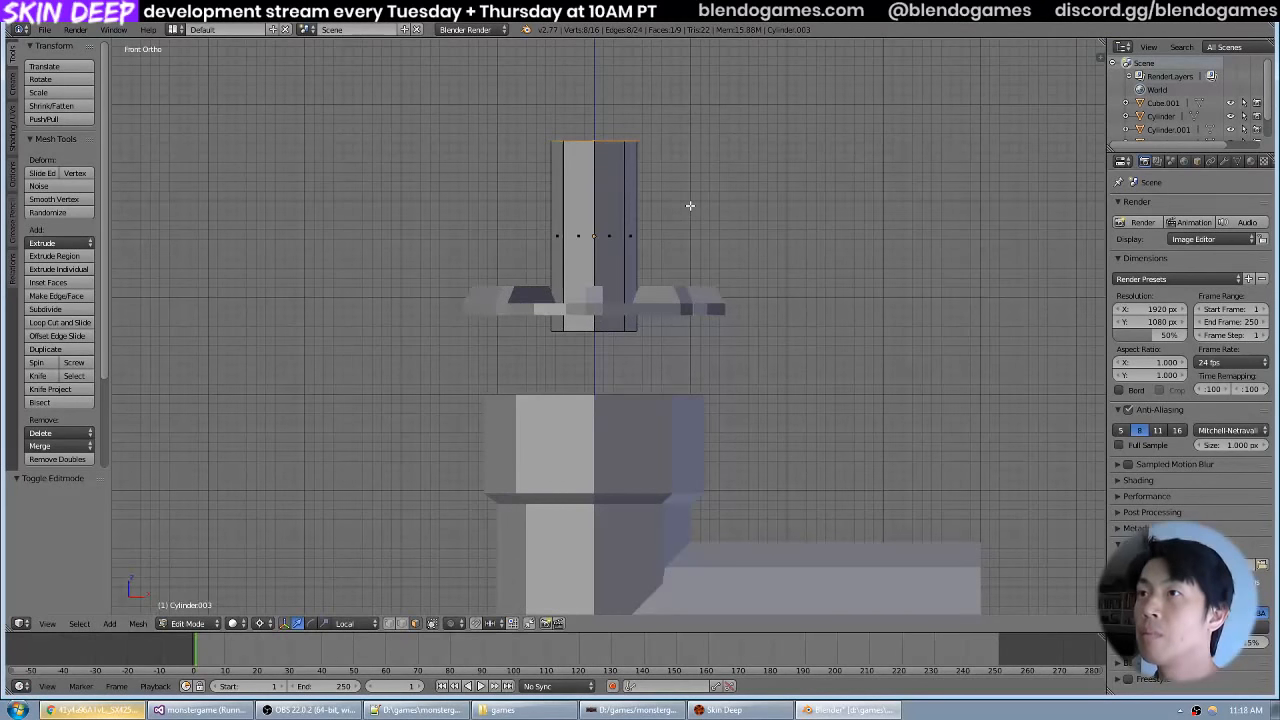
{"action": "key", "text": "g"}
{"action": "key", "text": "z"}
{"action": "left_click", "coordinate": [693, 352]}
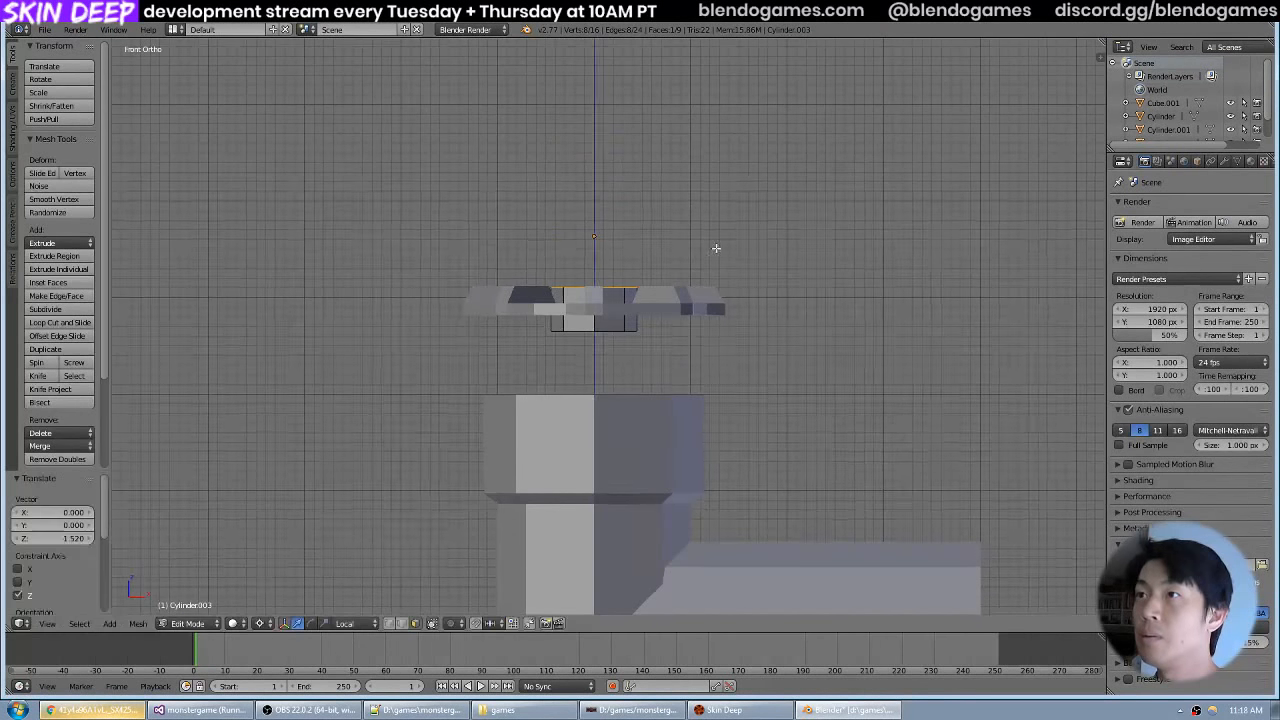
{"action": "left_click_drag", "start_coordinate": [714, 249], "coordinate": [677, 324]}
{"action": "scroll", "coordinate": [692, 307], "scroll_direction": "down", "scroll_amount": 1}
{"action": "scroll", "coordinate": [677, 324], "scroll_direction": "up", "scroll_amount": 3}
{"action": "key", "text": "Tab"}
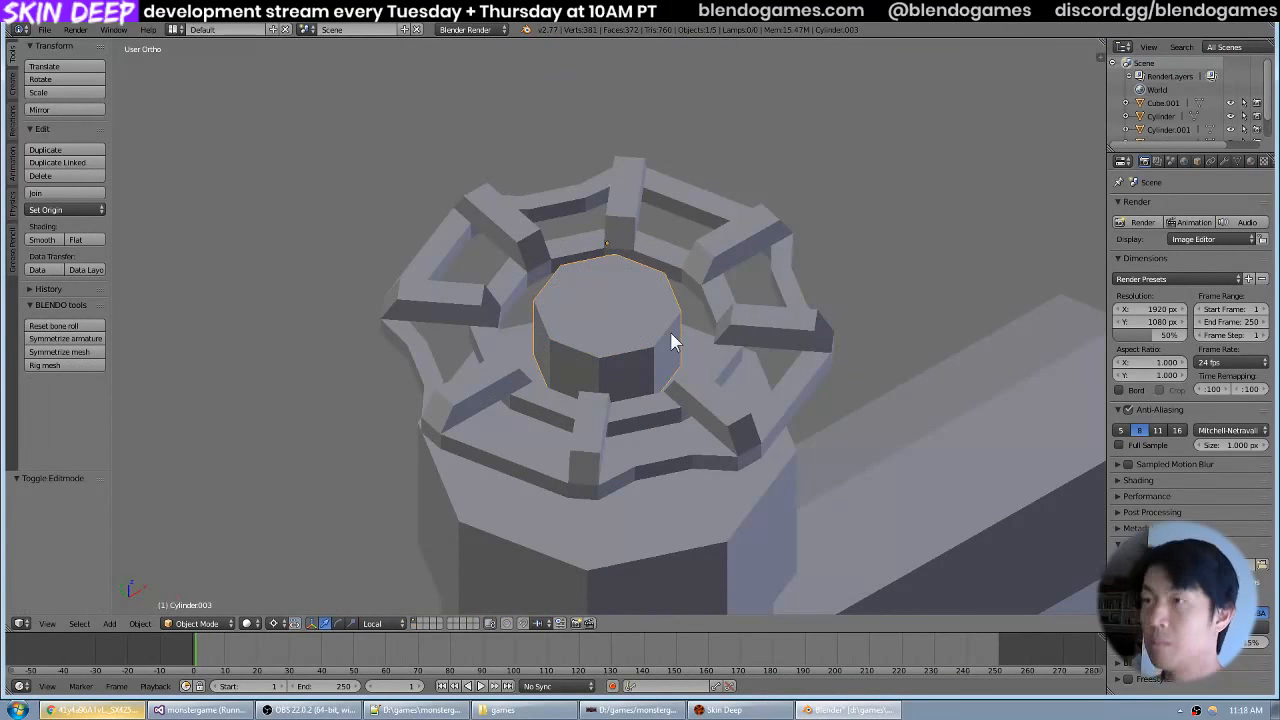
Try to scale the hub cylinder to about 0.874 about the 3D cursor, and undo the scaling.
{"action": "key", "text": "KP_7"}
{"action": "key", "text": "s"}
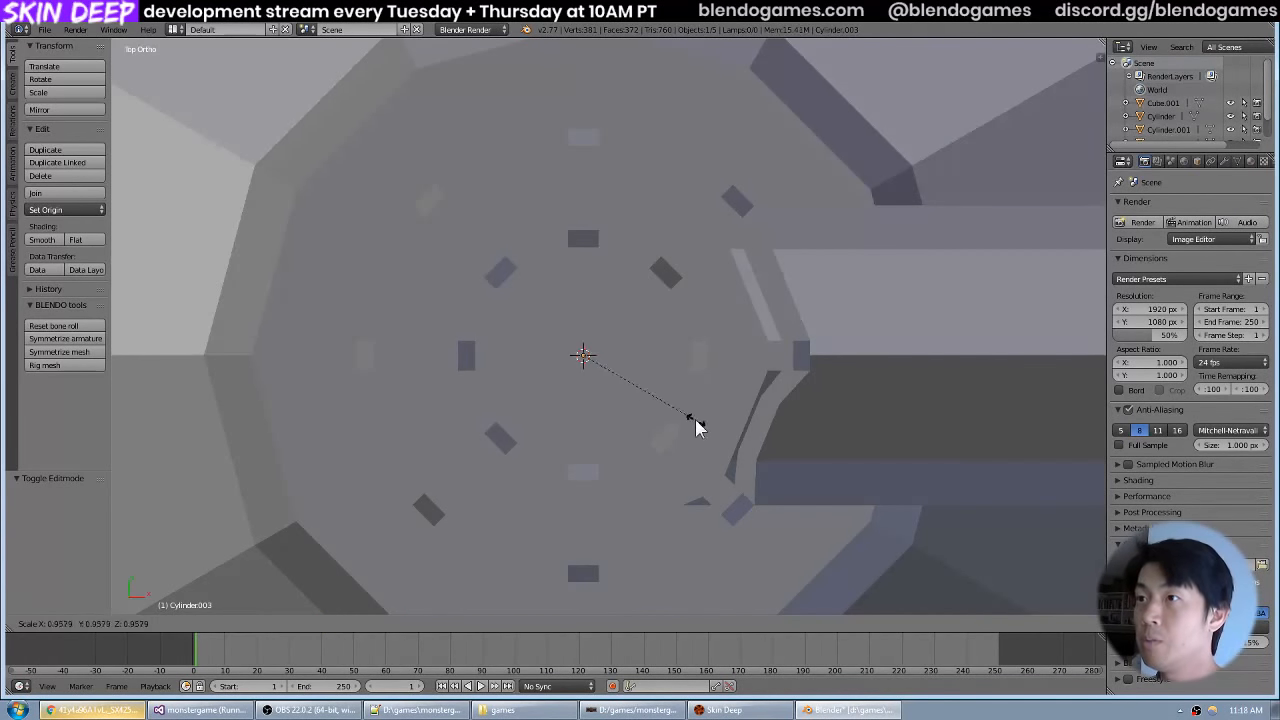
{"action": "left_click", "coordinate": [685, 412]}
{"action": "left_click_drag", "start_coordinate": [685, 412], "coordinate": [703, 280]}
{"action": "scroll", "coordinate": [703, 280], "scroll_direction": "down", "scroll_amount": 5}
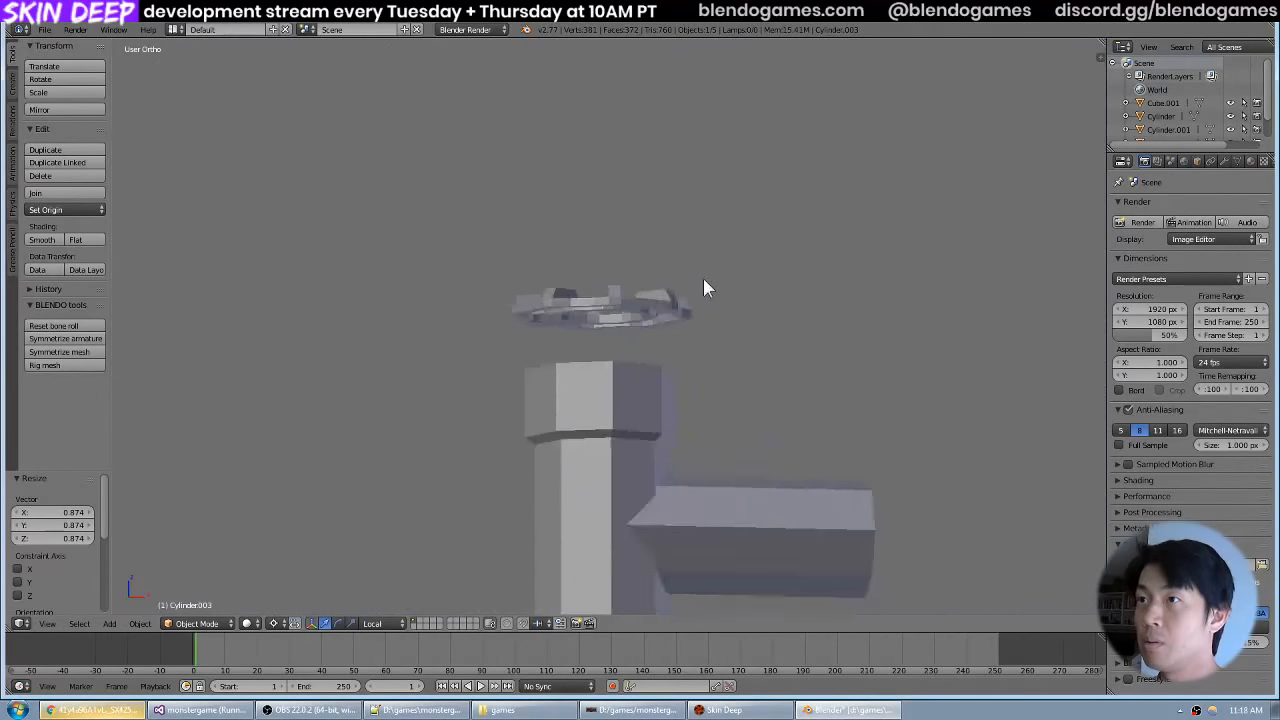
{"action": "scroll", "coordinate": [703, 280], "scroll_direction": "down", "scroll_amount": 3}
{"action": "key", "text": "ctrl+z"}
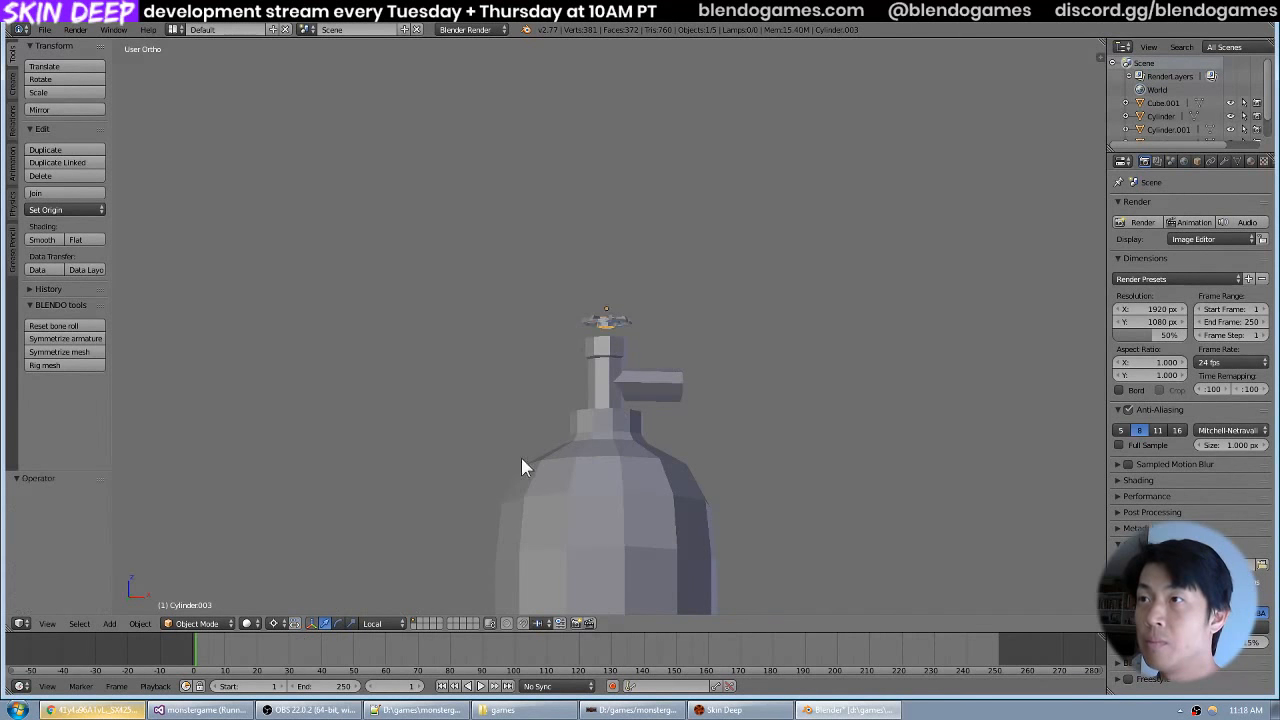
Change the pivot point from the 3D cursor to the object's own origin and scale the hub cylinder to about 0.904.
{"action": "left_click", "coordinate": [273, 622]}
{"action": "left_click", "coordinate": [302, 581]}
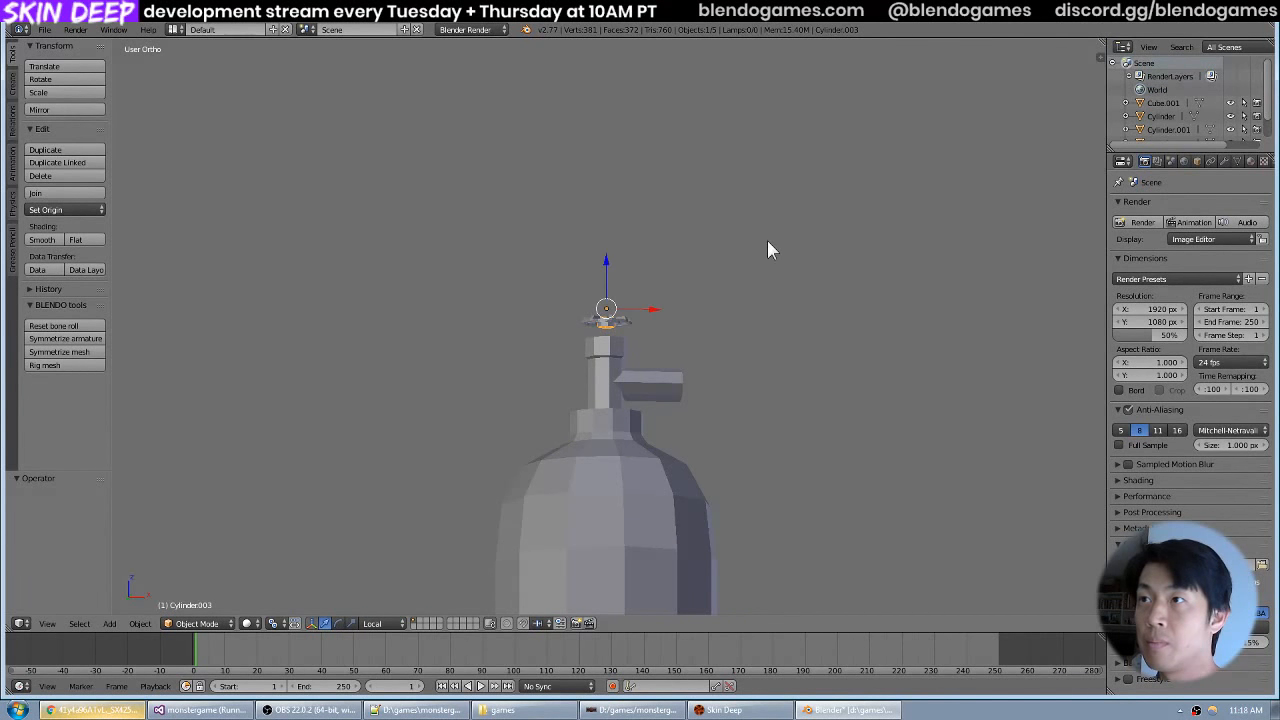
{"action": "key", "text": "KP_7"}
{"action": "scroll", "coordinate": [771, 236], "scroll_direction": "up", "scroll_amount": 6}
{"action": "key", "text": "z"}
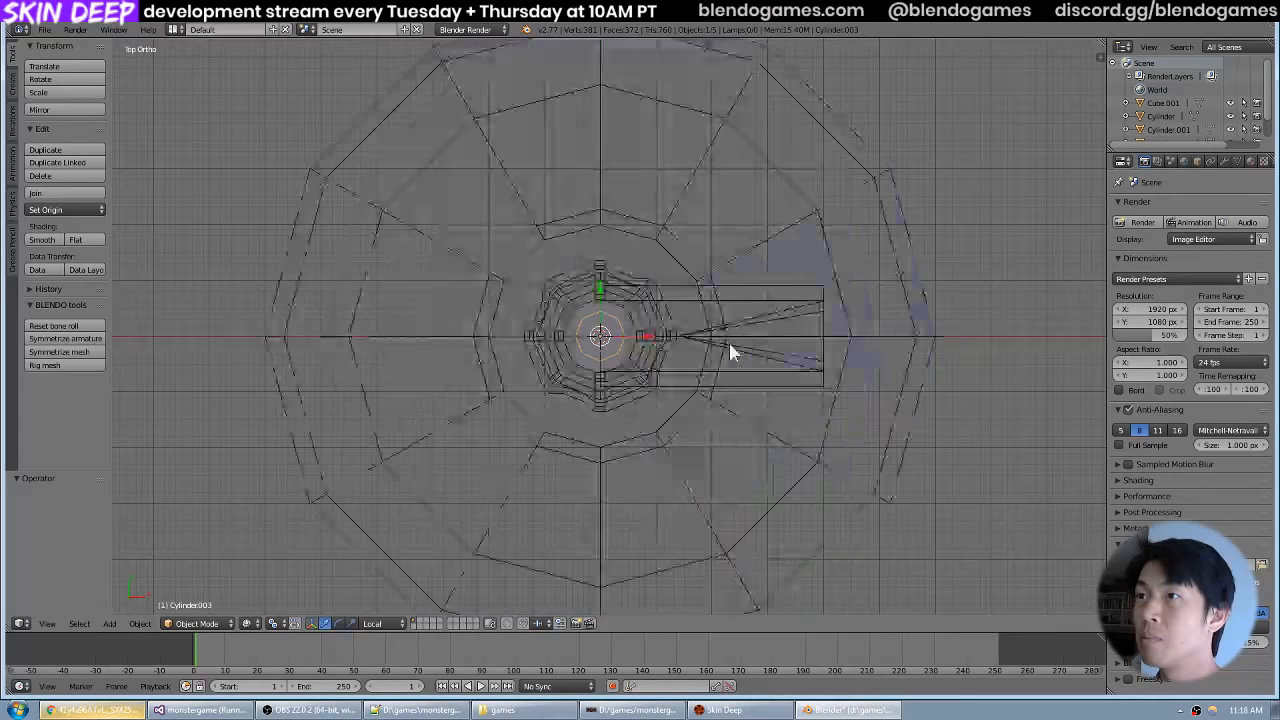
{"action": "left_click_drag", "start_coordinate": [729, 360], "coordinate": [720, 343]}
{"action": "key", "text": "KP_7"}
{"action": "key", "text": "s"}
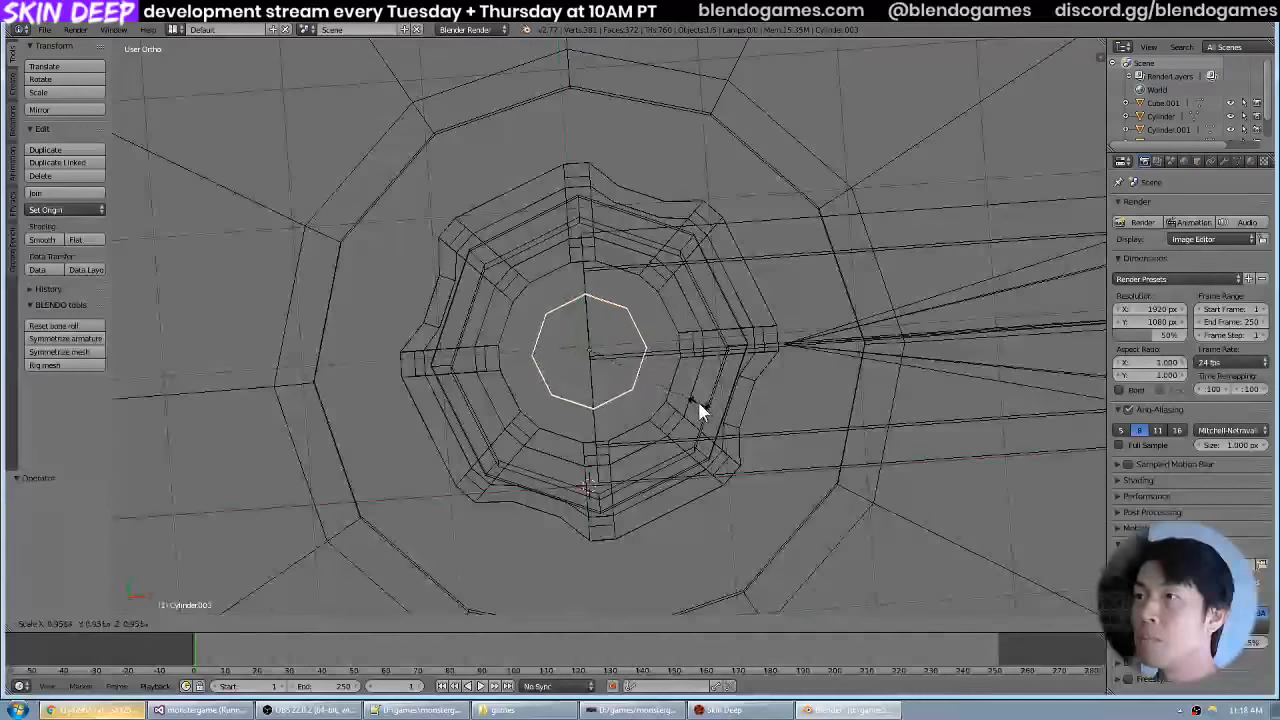
{"action": "left_click", "coordinate": [695, 402]}
{"action": "mouse_move", "coordinate": [695, 402]}
{"action": "left_mouse_down"}
{"action": "mouse_move", "coordinate": [705, 341]}
{"action": "mouse_move", "coordinate": [737, 286]}
{"action": "mouse_move", "coordinate": [712, 318]}
{"action": "left_mouse_up"}
{"action": "key", "text": "z"}
{"action": "scroll", "coordinate": [729, 270], "scroll_direction": "down", "scroll_amount": 3}
{"action": "scroll", "coordinate": [590, 388], "scroll_direction": "up", "scroll_amount": 3}
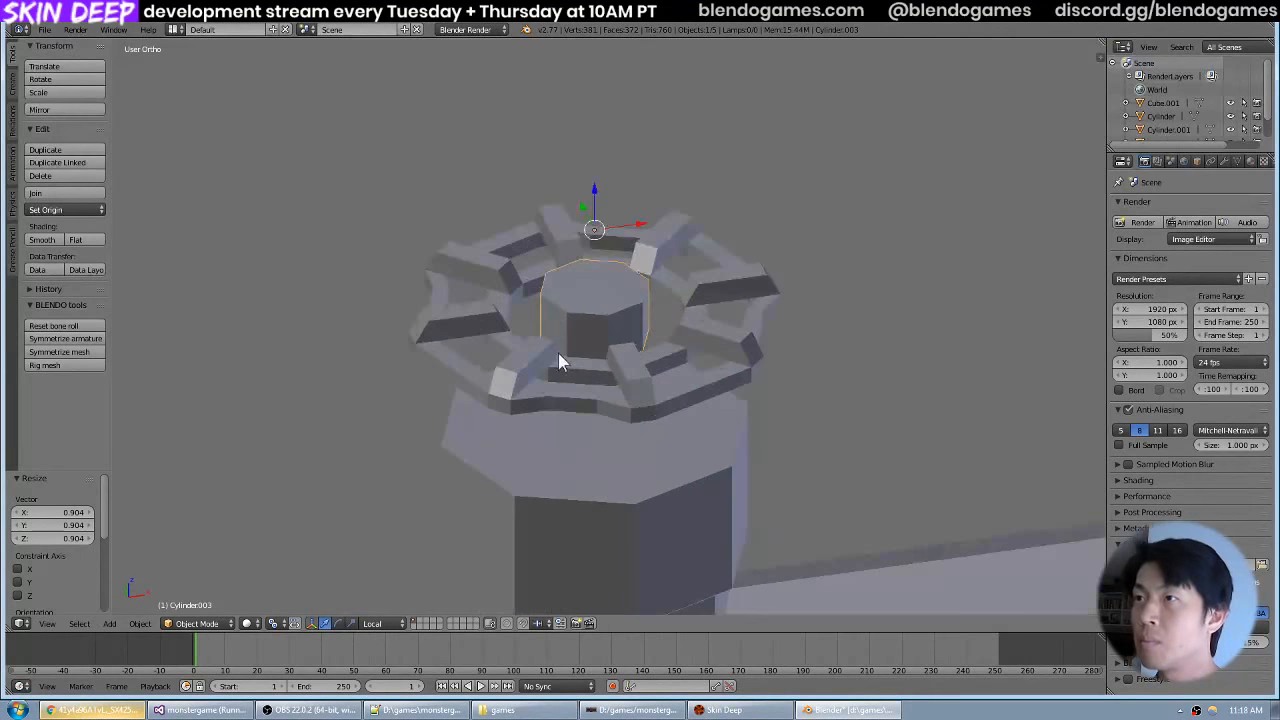
Lower the hub's top face slightly along Z, leave Edit Mode and deselect everything.
{"action": "key", "text": "Tab"}
{"action": "left_click_drag", "start_coordinate": [645, 361], "coordinate": [681, 363]}
{"action": "key", "text": "g"}
{"action": "key", "text": "z"}
{"action": "left_click", "coordinate": [664, 303]}
{"action": "scroll", "coordinate": [681, 363], "scroll_direction": "down", "scroll_amount": 6}
{"action": "scroll", "coordinate": [681, 363], "scroll_direction": "down", "scroll_amount": 1}
{"action": "key", "text": "Tab"}
{"action": "key", "text": "a"}
Compare the modelled hub and inner ring with the red handwheel reference photo in the browser.
{"action": "left_click_drag", "start_coordinate": [695, 316], "coordinate": [645, 294]}
{"action": "scroll", "coordinate": [661, 361], "scroll_direction": "up", "scroll_amount": 7}
{"action": "scroll", "coordinate": [609, 313], "scroll_direction": "up", "scroll_amount": 6}
{"action": "scroll", "coordinate": [616, 361], "scroll_direction": "down", "scroll_amount": 5}
{"action": "scroll", "coordinate": [618, 357], "scroll_direction": "down", "scroll_amount": 2}
{"action": "key", "text": "alt+Tab"}
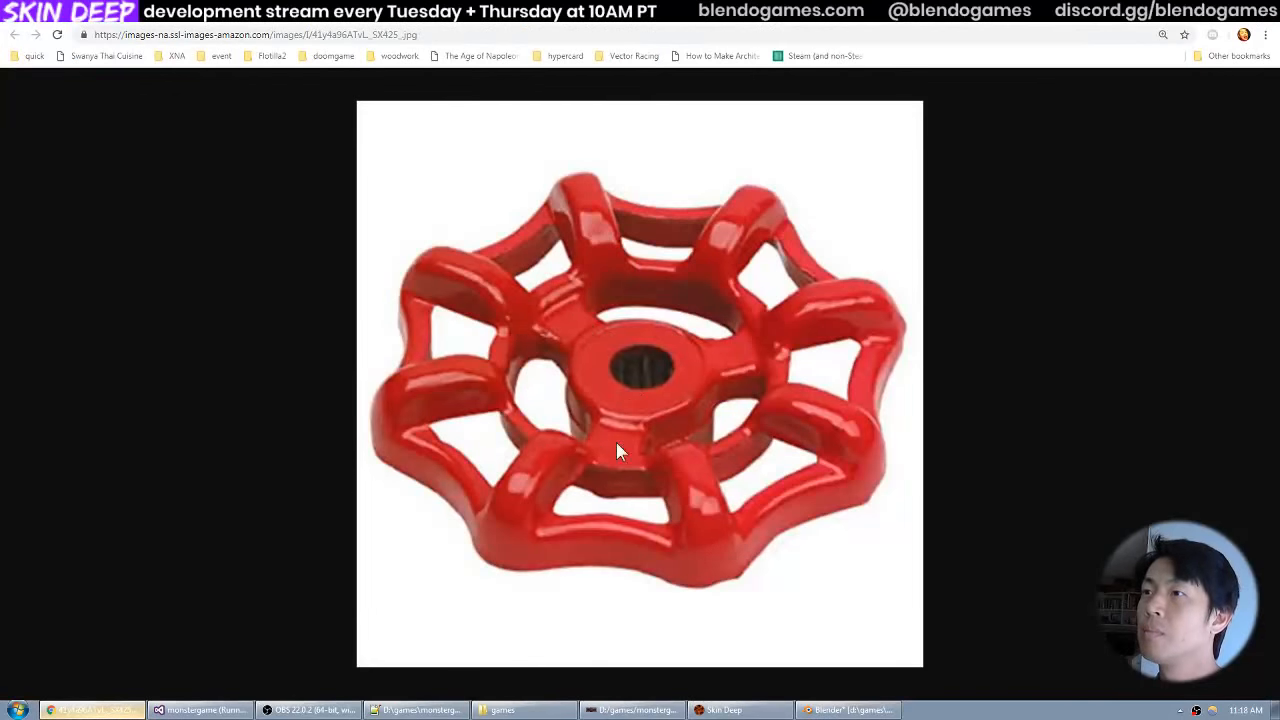
{"action": "key", "text": "alt+Tab"}
{"action": "left_click_drag", "start_coordinate": [640, 362], "coordinate": [558, 330]}
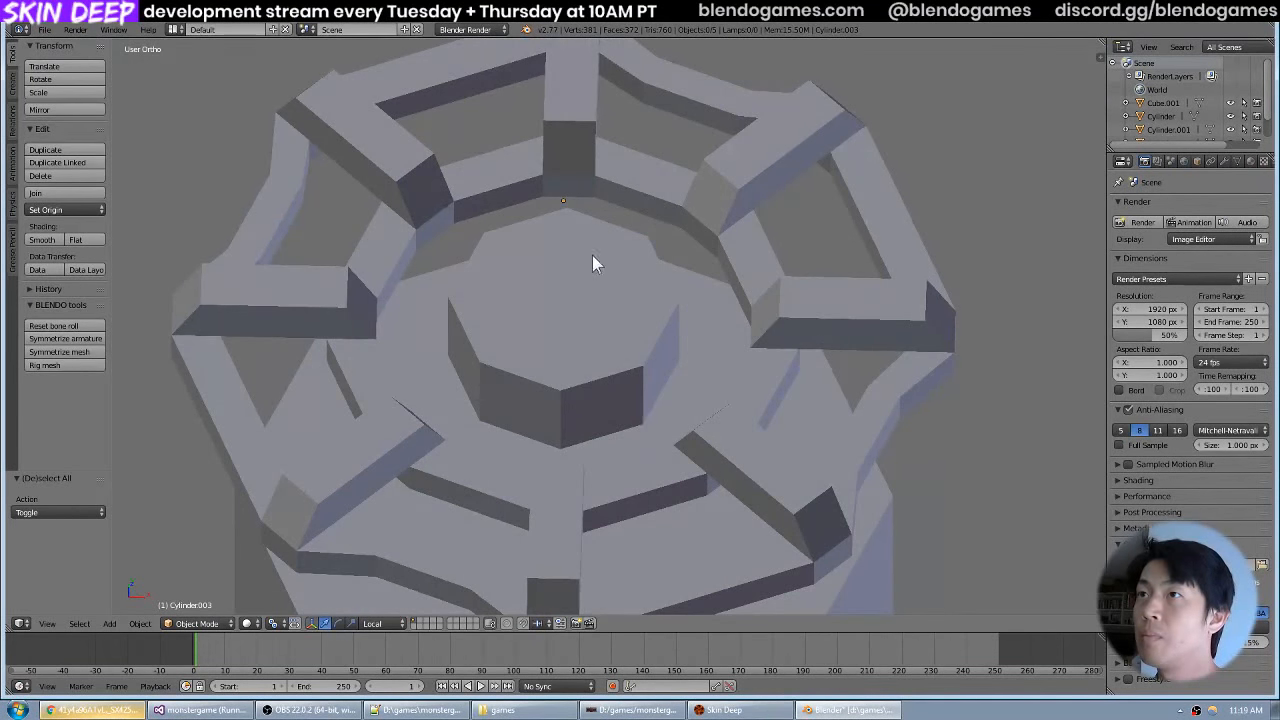
{"action": "scroll", "coordinate": [592, 263], "scroll_direction": "down", "scroll_amount": 4}
{"action": "left_click_drag", "start_coordinate": [600, 251], "coordinate": [630, 298]}
{"action": "scroll", "coordinate": [630, 298], "scroll_direction": "up", "scroll_amount": 3}
{"action": "key", "text": "alt+Tab"}
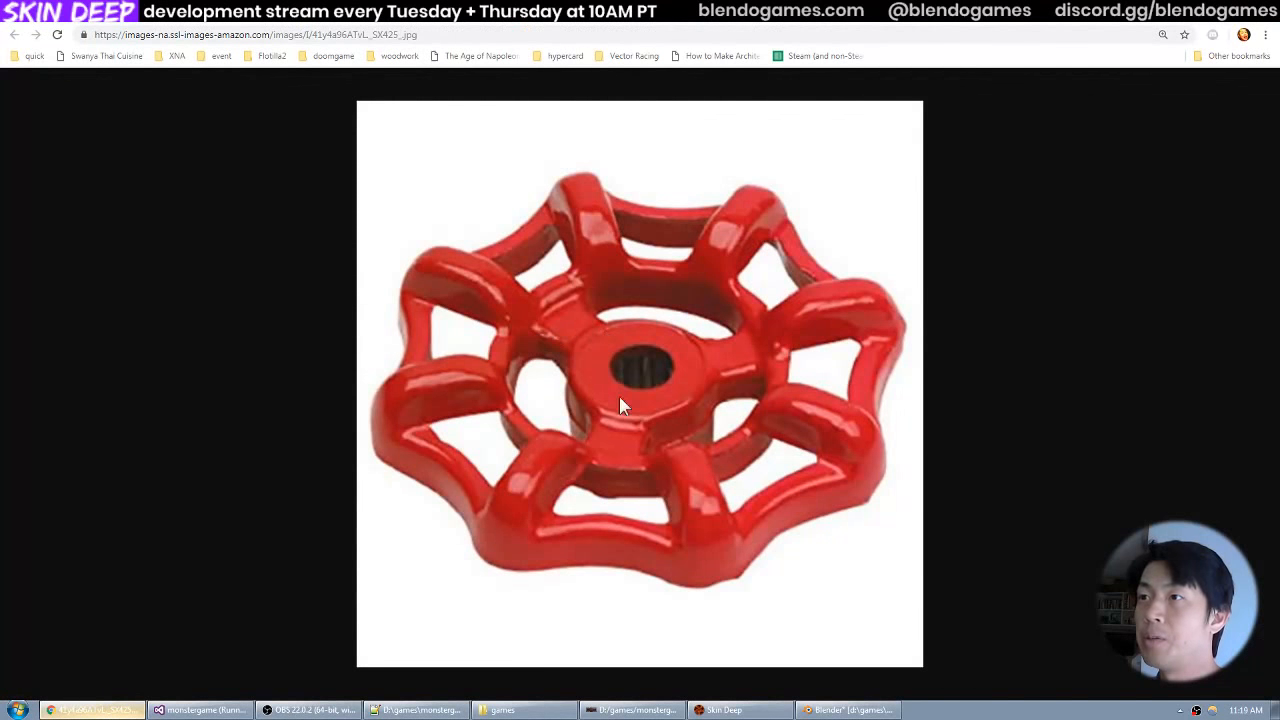
{"action": "key", "text": "alt+Tab"}
{"action": "left_click_drag", "start_coordinate": [656, 299], "coordinate": [526, 275]}
{"action": "scroll", "coordinate": [526, 275], "scroll_direction": "up", "scroll_amount": 5}
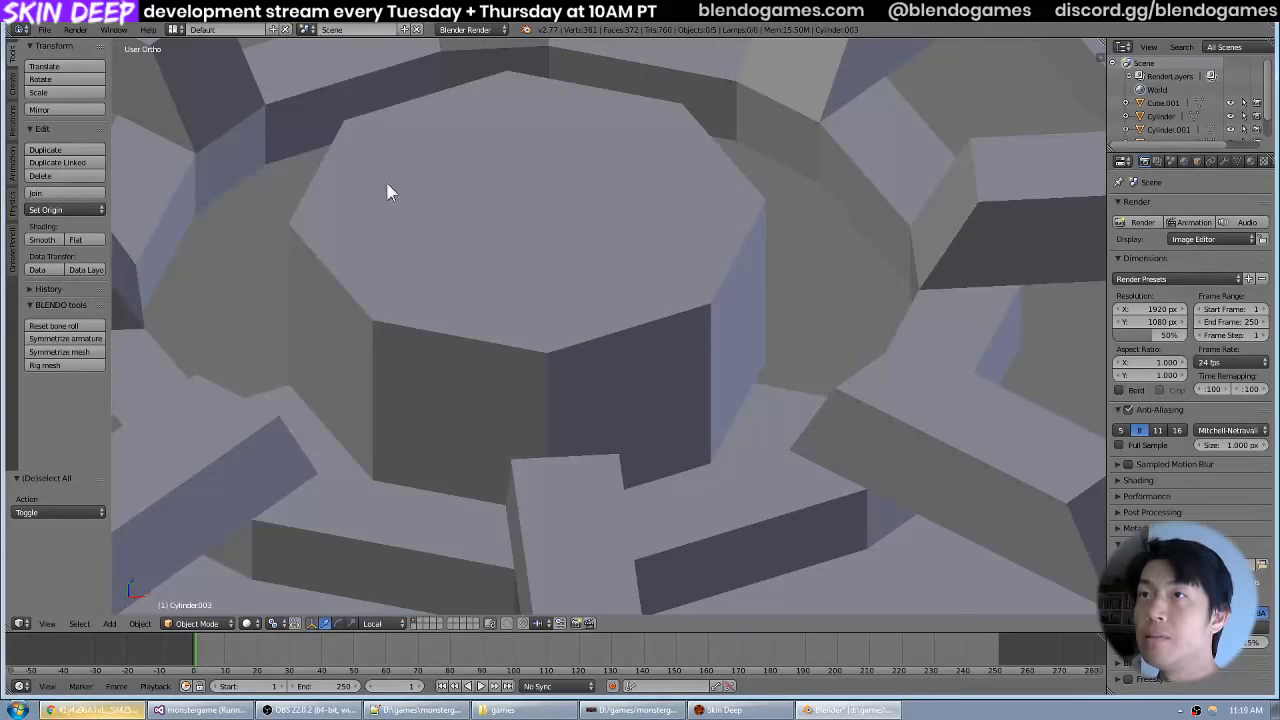
{"action": "scroll", "coordinate": [390, 190], "scroll_direction": "down", "scroll_amount": 4}
Select the handwheel, enter its Edit Mode and pick an inner-ring face at the end of a spoke.
{"action": "right_click", "coordinate": [405, 215]}
{"action": "key", "text": "KP_7"}
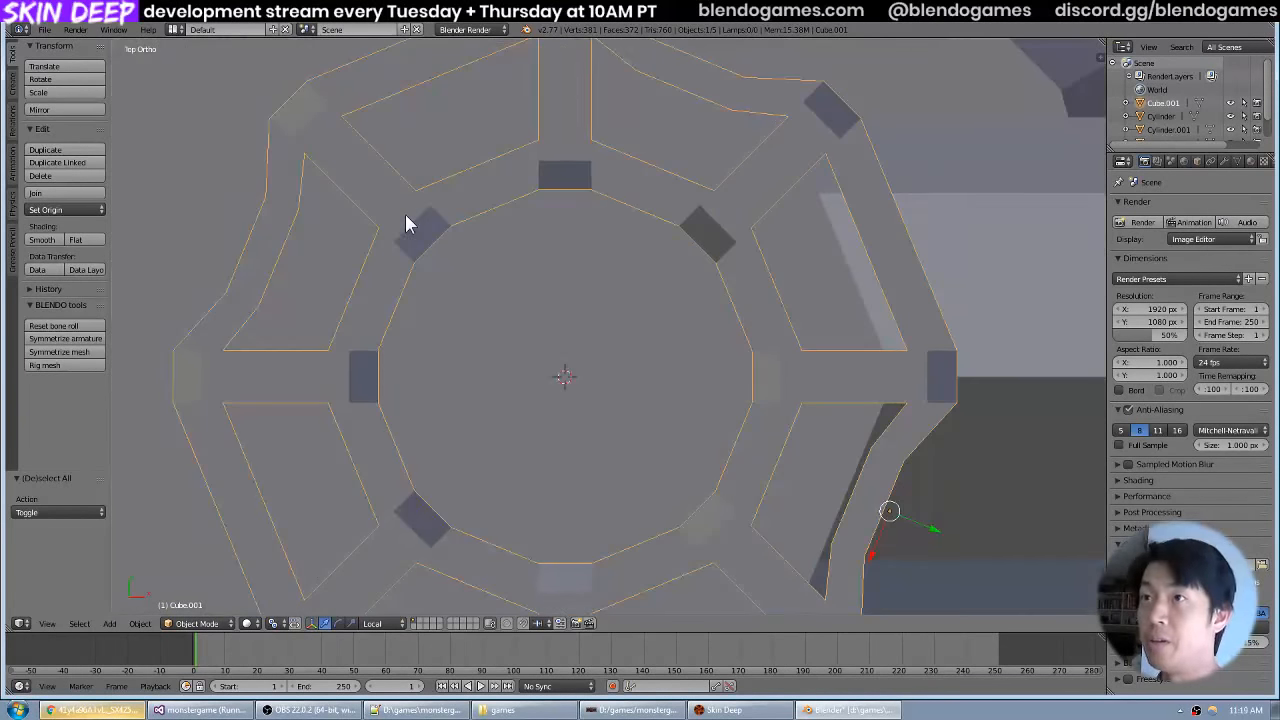
{"action": "scroll", "coordinate": [517, 224], "scroll_direction": "down", "scroll_amount": 4}
{"action": "left_click_drag", "start_coordinate": [571, 312], "coordinate": [560, 250]}
{"action": "key", "text": "Tab"}
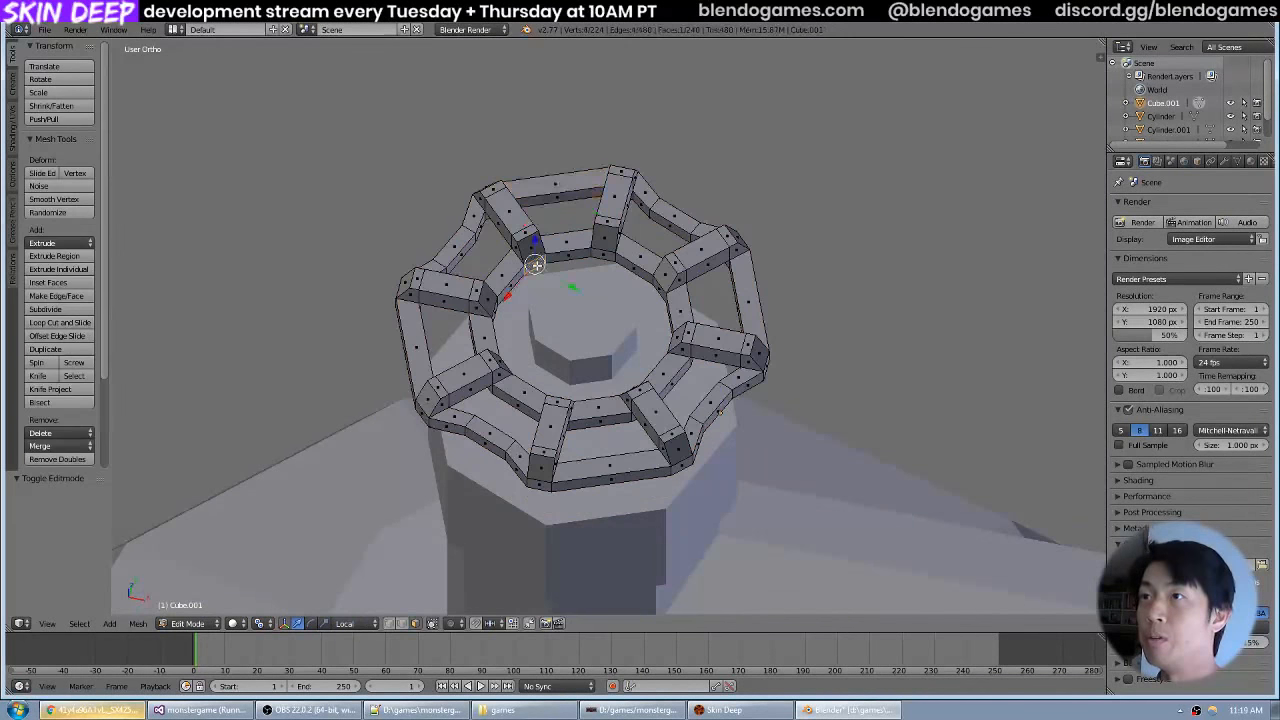
{"action": "left_click_drag", "start_coordinate": [596, 301], "coordinate": [738, 263]}
{"action": "scroll", "coordinate": [738, 263], "scroll_direction": "up", "scroll_amount": 3}
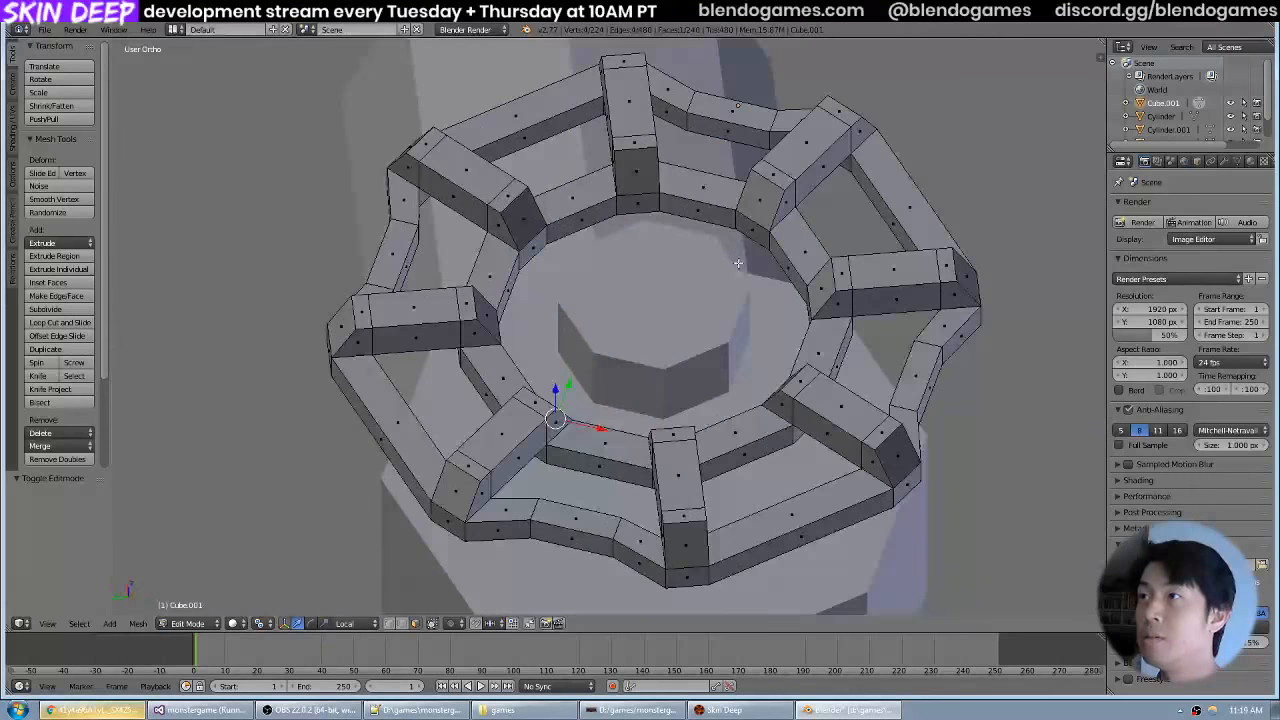
{"action": "scroll", "coordinate": [757, 246], "scroll_direction": "up", "scroll_amount": 3}
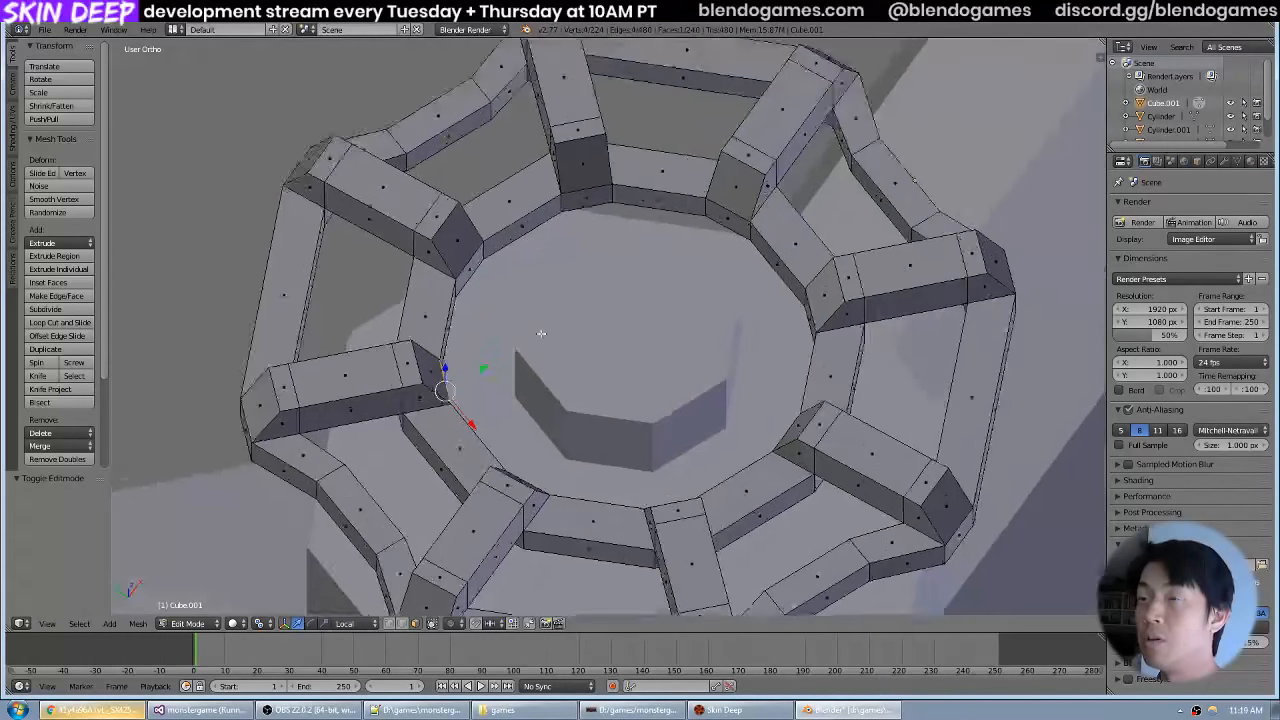
Try to extrude the selected inner-ring face along global X and Y toward the hub, and undo the extrusion.
{"action": "key", "text": "e"}
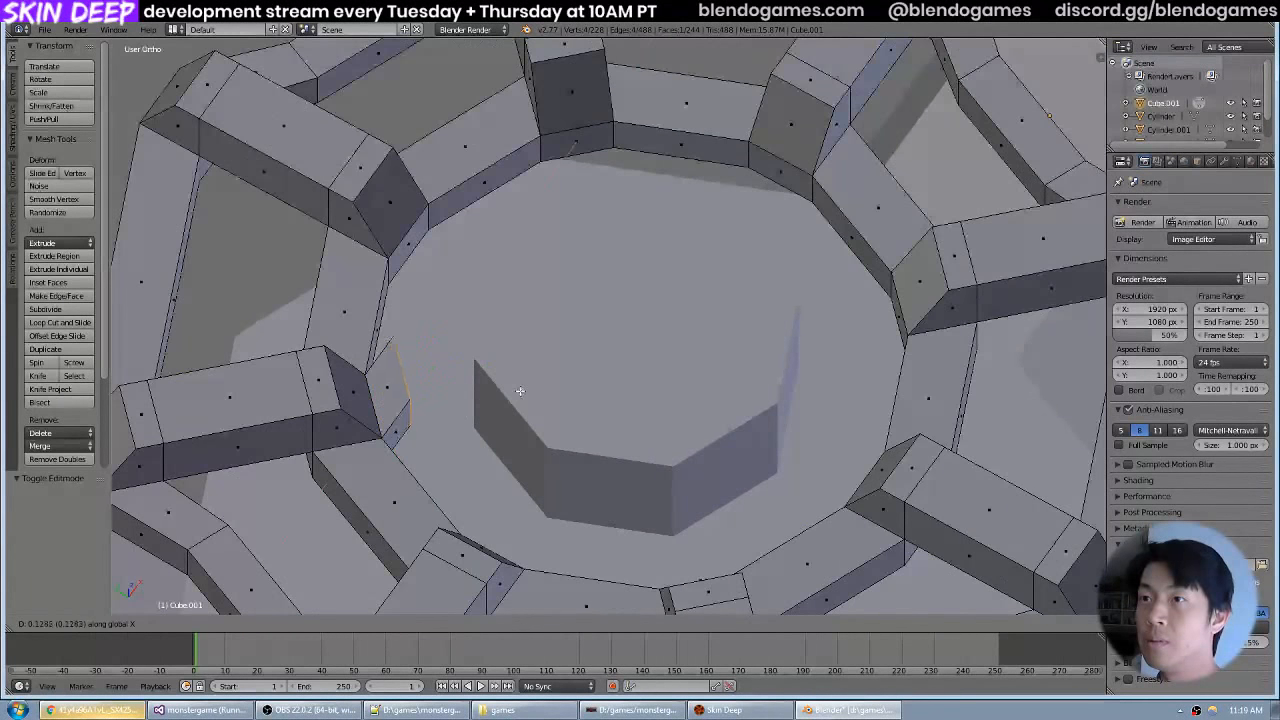
{"action": "key", "text": "y"}
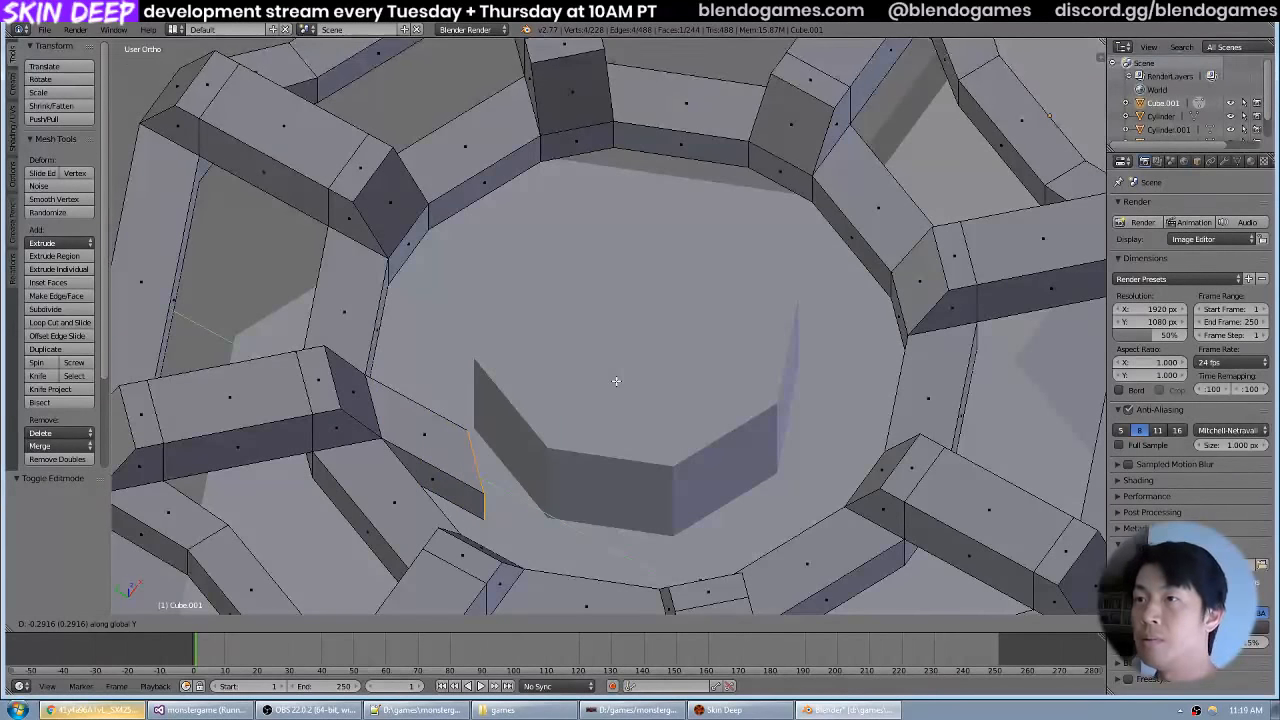
{"action": "right_click", "coordinate": [616, 381]}
{"action": "left_click_drag", "start_coordinate": [615, 383], "coordinate": [491, 360]}
{"action": "key", "text": "ctrl+z"}
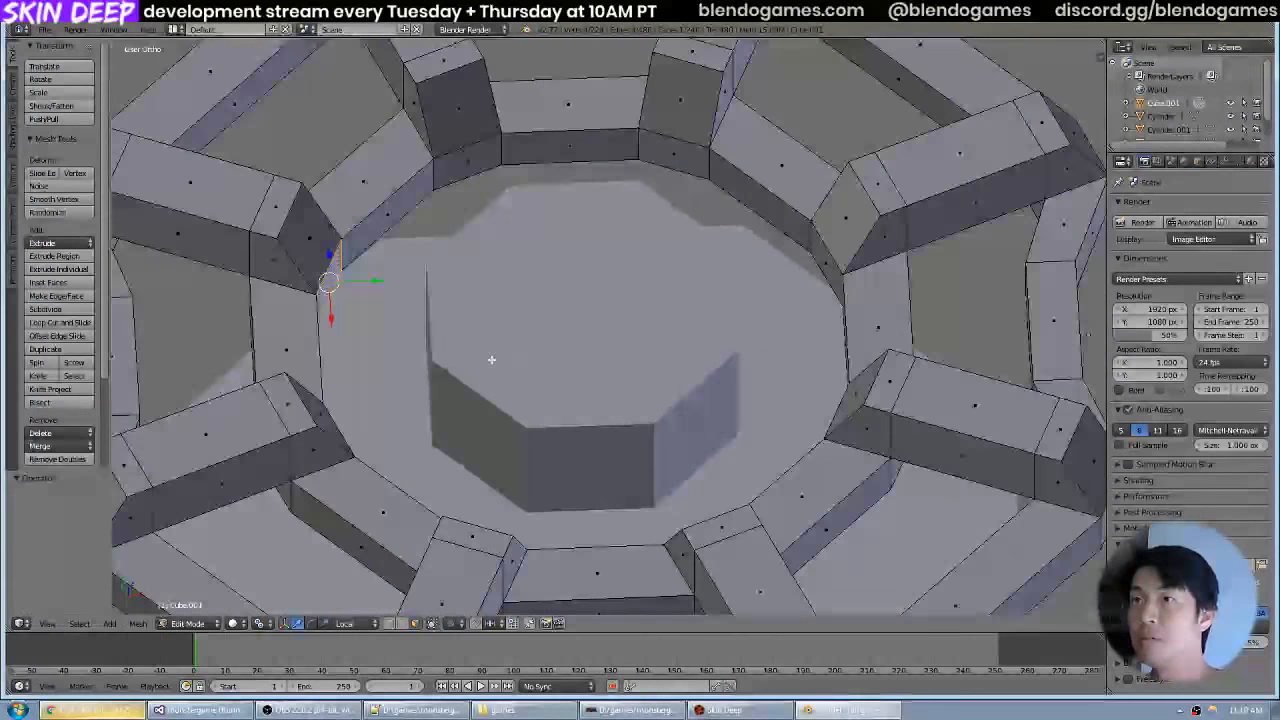
{"action": "key", "text": "ctrl+z"}
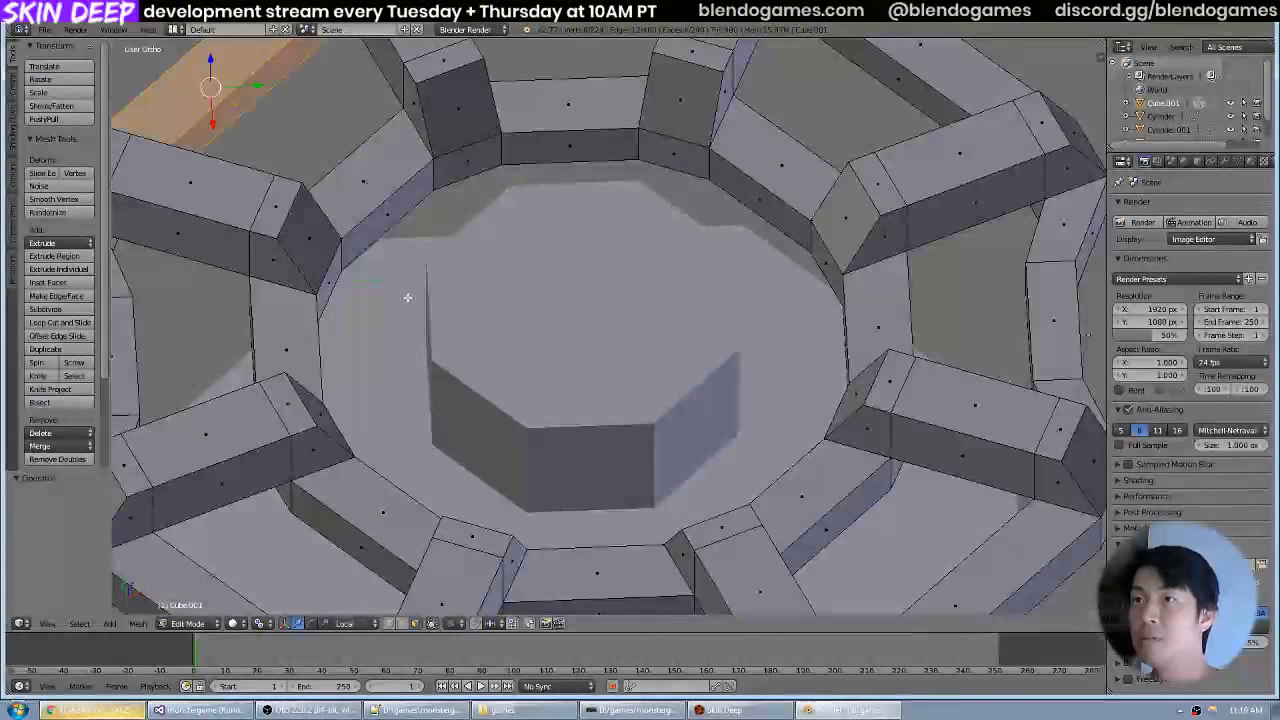
Reselect the inner-ring face at the spoke's end and try to extrude it about 0.73 units along its normal.
{"action": "right_click", "coordinate": [338, 280]}
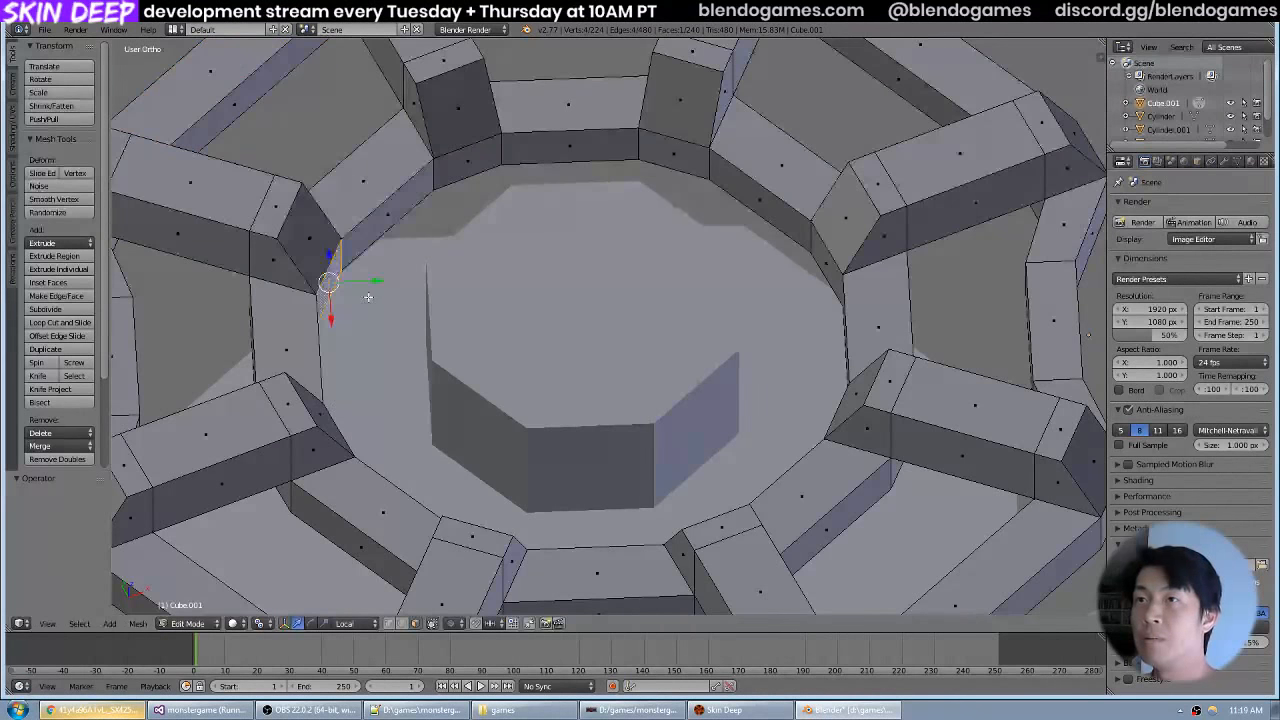
{"action": "key", "text": "e"}
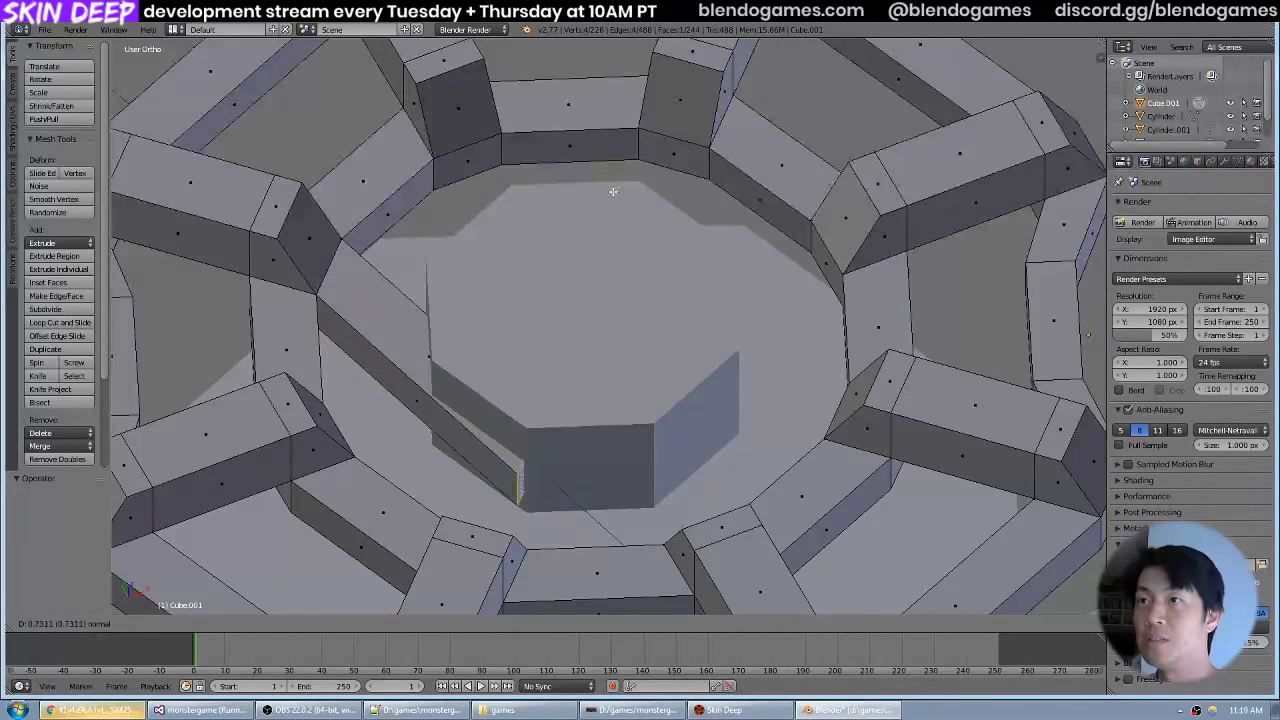
{"action": "right_click", "coordinate": [571, 248]}
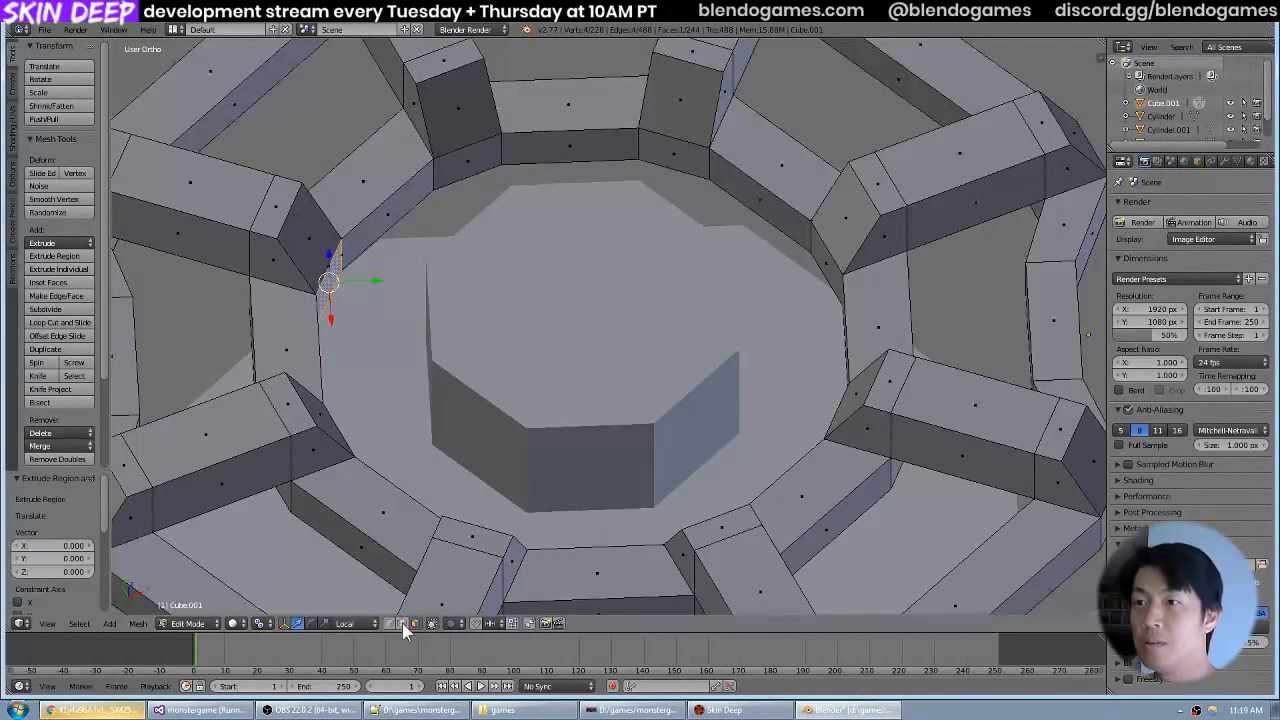
Set the transform orientation to Normal, try moving the extruded inner-ring face along its normal toward the hub, and undo the extrusion.
{"action": "left_click", "coordinate": [356, 622]}
{"action": "left_click", "coordinate": [370, 579]}
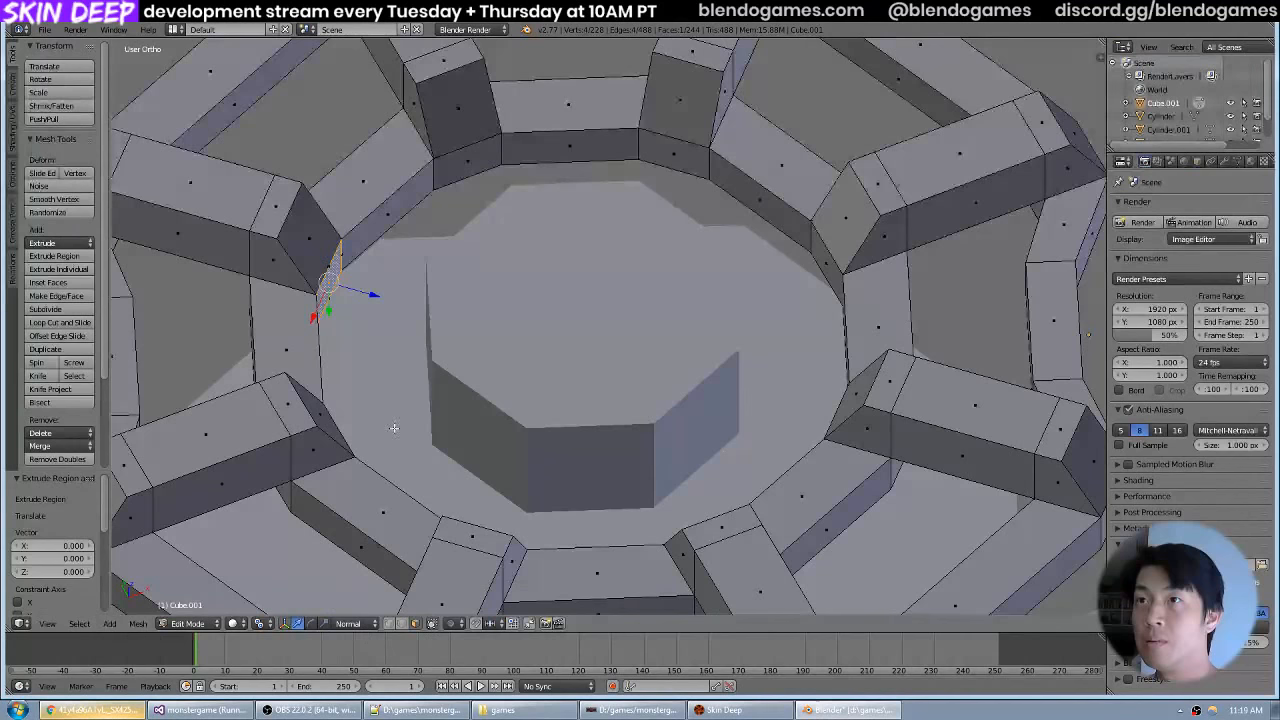
{"action": "left_click_drag", "start_coordinate": [369, 293], "coordinate": [389, 307]}
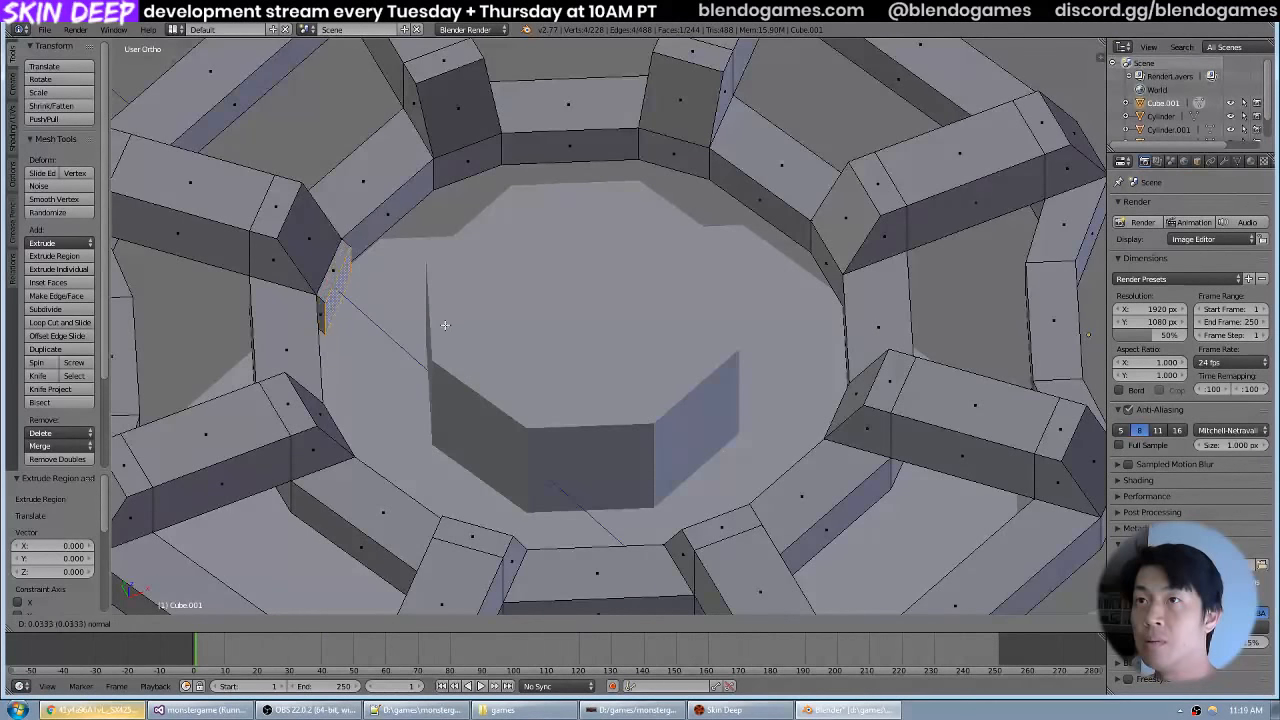
{"action": "left_click_drag", "start_coordinate": [525, 364], "coordinate": [522, 387]}
{"action": "left_click", "coordinate": [366, 624]}
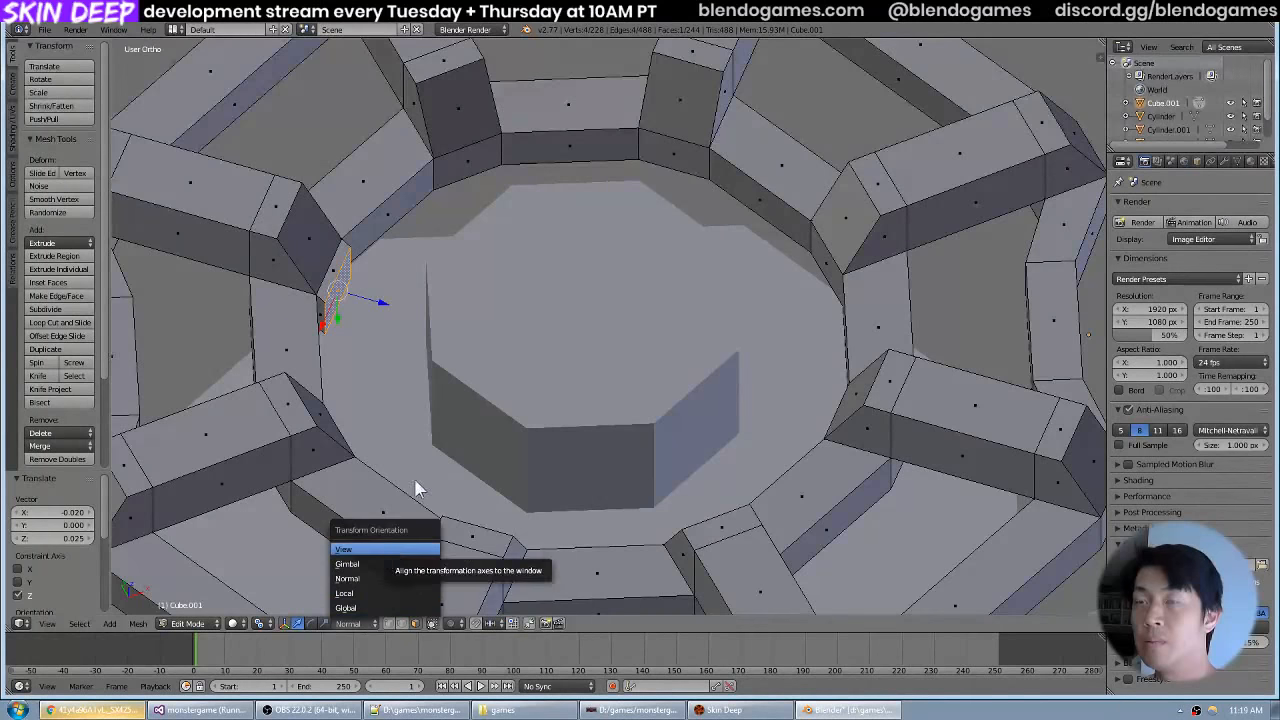
{"action": "left_click_drag", "start_coordinate": [507, 285], "coordinate": [541, 252]}
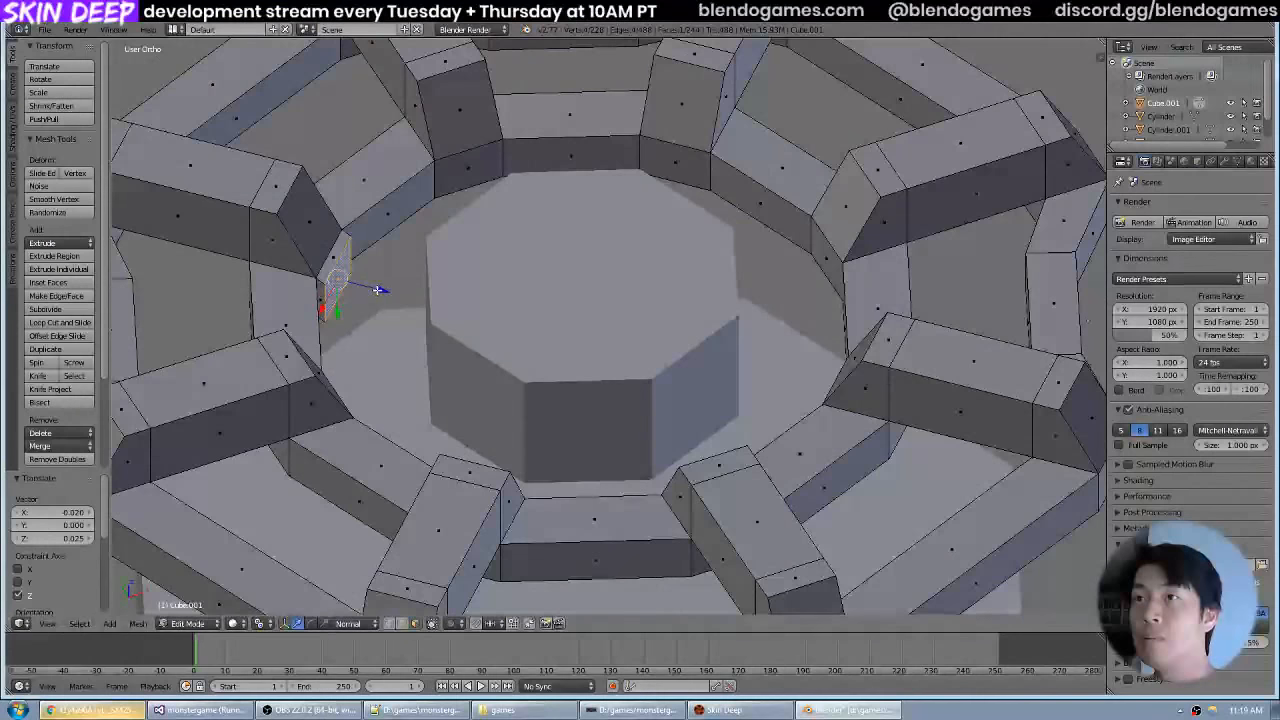
{"action": "left_click_drag", "start_coordinate": [383, 291], "coordinate": [498, 320]}
{"action": "mouse_move", "coordinate": [537, 246]}
{"action": "left_mouse_down"}
{"action": "mouse_move", "coordinate": [451, 306]}
{"action": "mouse_move", "coordinate": [484, 256]}
{"action": "mouse_move", "coordinate": [527, 233]}
{"action": "left_mouse_up"}
{"action": "key", "text": "ctrl+z"}
Reselect the inner-ring face at the spoke's end, try extruding it along its normal again, and undo the attempt.
{"action": "key", "text": "ctrl+z"}
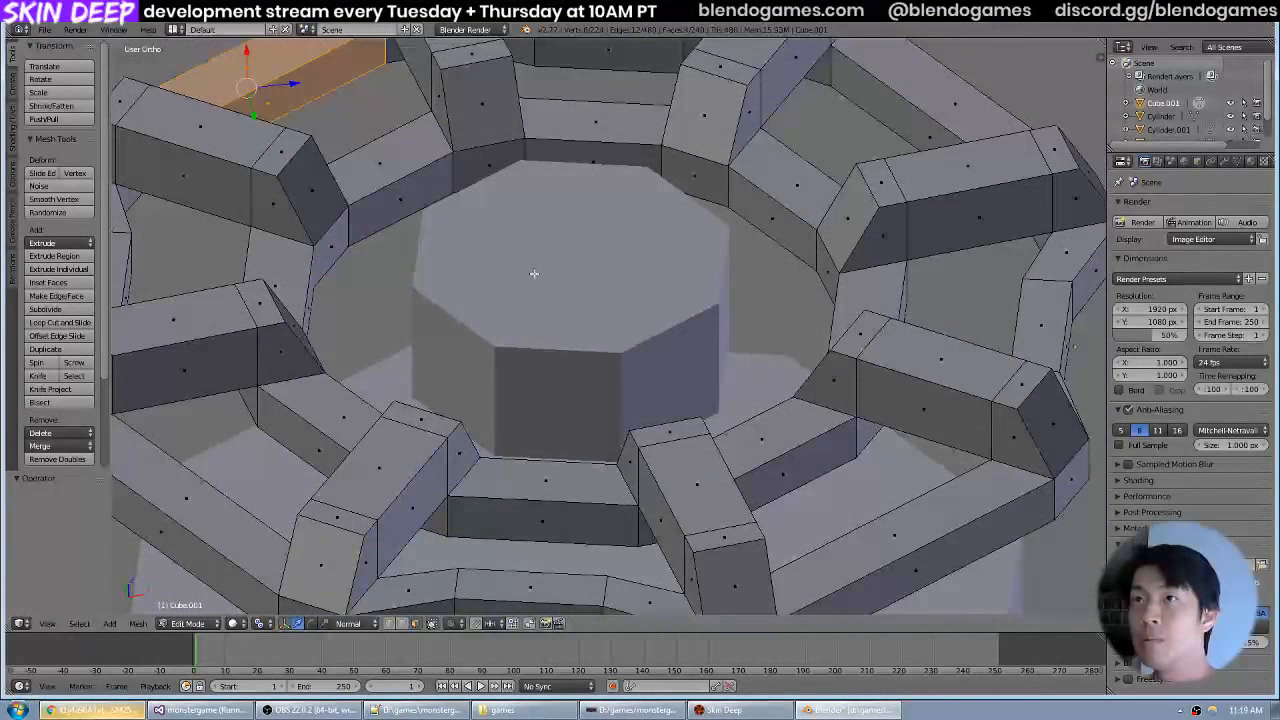
{"action": "right_click", "coordinate": [348, 249]}
{"action": "left_click_drag", "start_coordinate": [370, 257], "coordinate": [424, 248]}
{"action": "key", "text": "ctrl+z"}
{"action": "left_click_drag", "start_coordinate": [489, 162], "coordinate": [453, 262]}
{"action": "key", "text": "e"}
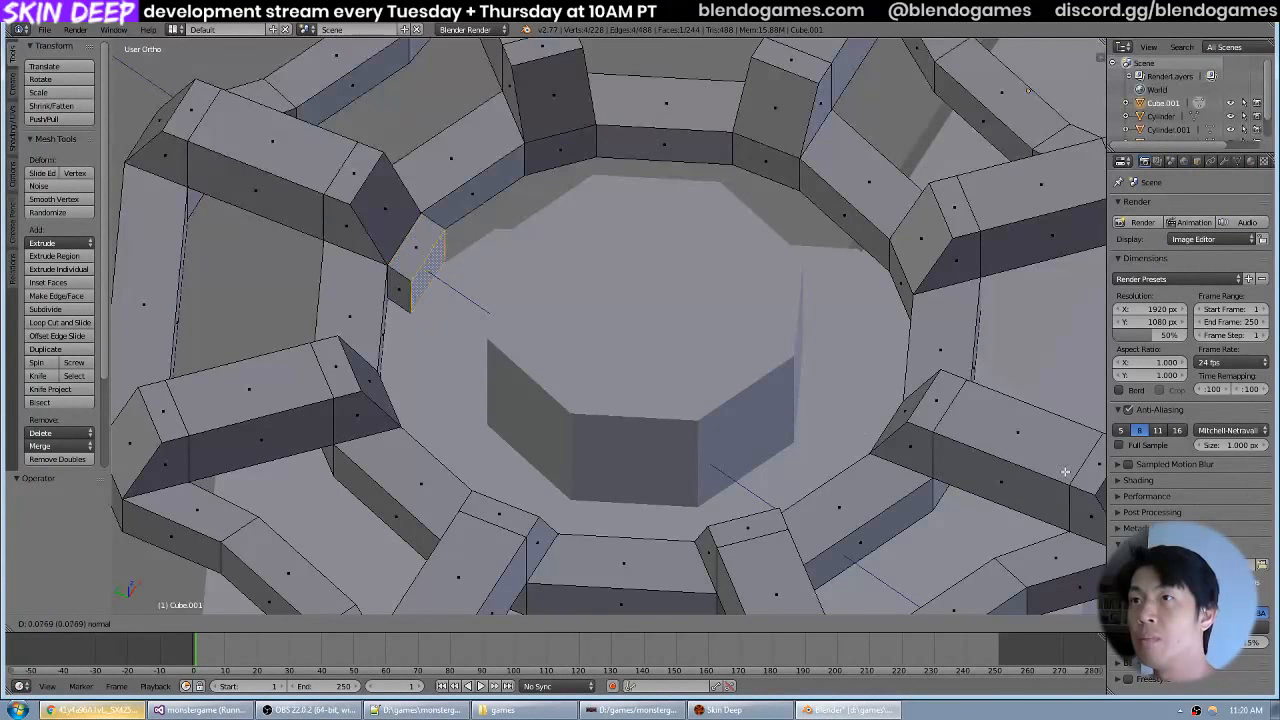
{"action": "key", "text": "Escape"}
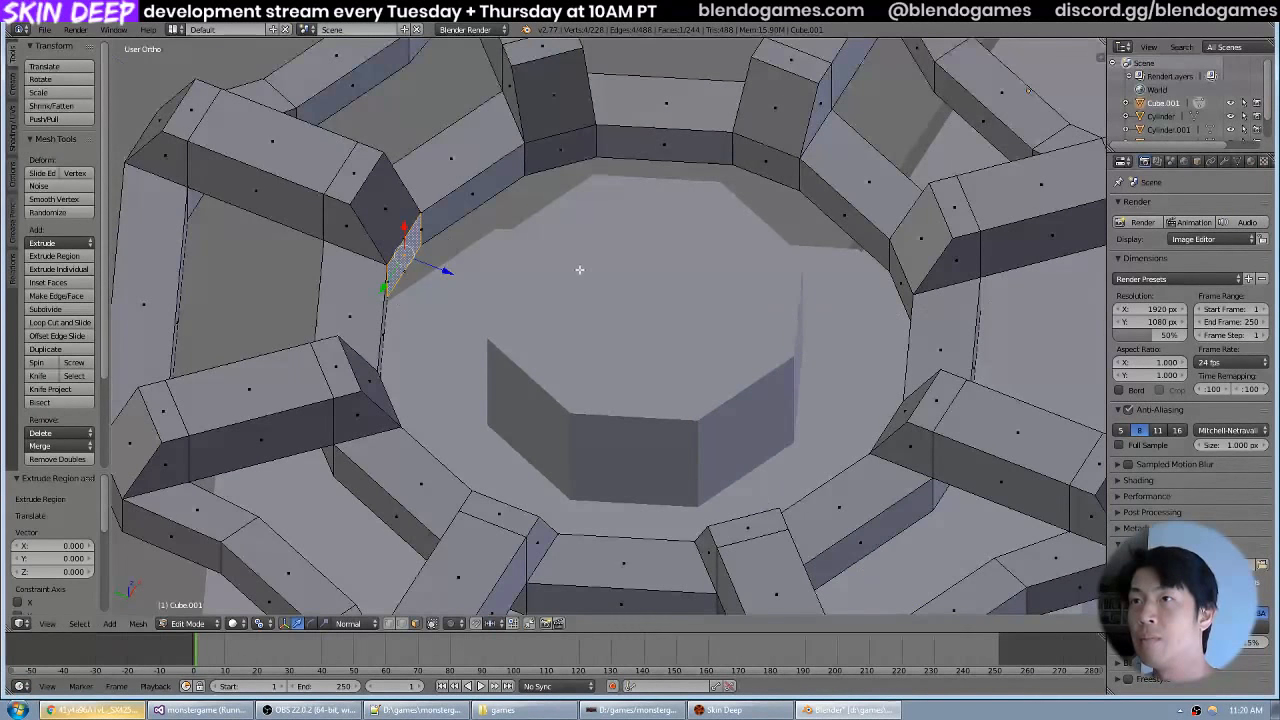
{"action": "scroll", "coordinate": [580, 270], "scroll_direction": "down", "scroll_amount": 2}
{"action": "left_click_drag", "start_coordinate": [594, 267], "coordinate": [574, 255]}
{"action": "key", "text": "ctrl+z"}
{"action": "key", "text": "ctrl+z"}
{"action": "key", "text": "ctrl+z"}
With Global orientation, extrude the inner-ring face at the spoke's end and move it about -0.305 units along Y to the hub.
{"action": "right_click", "coordinate": [489, 249]}
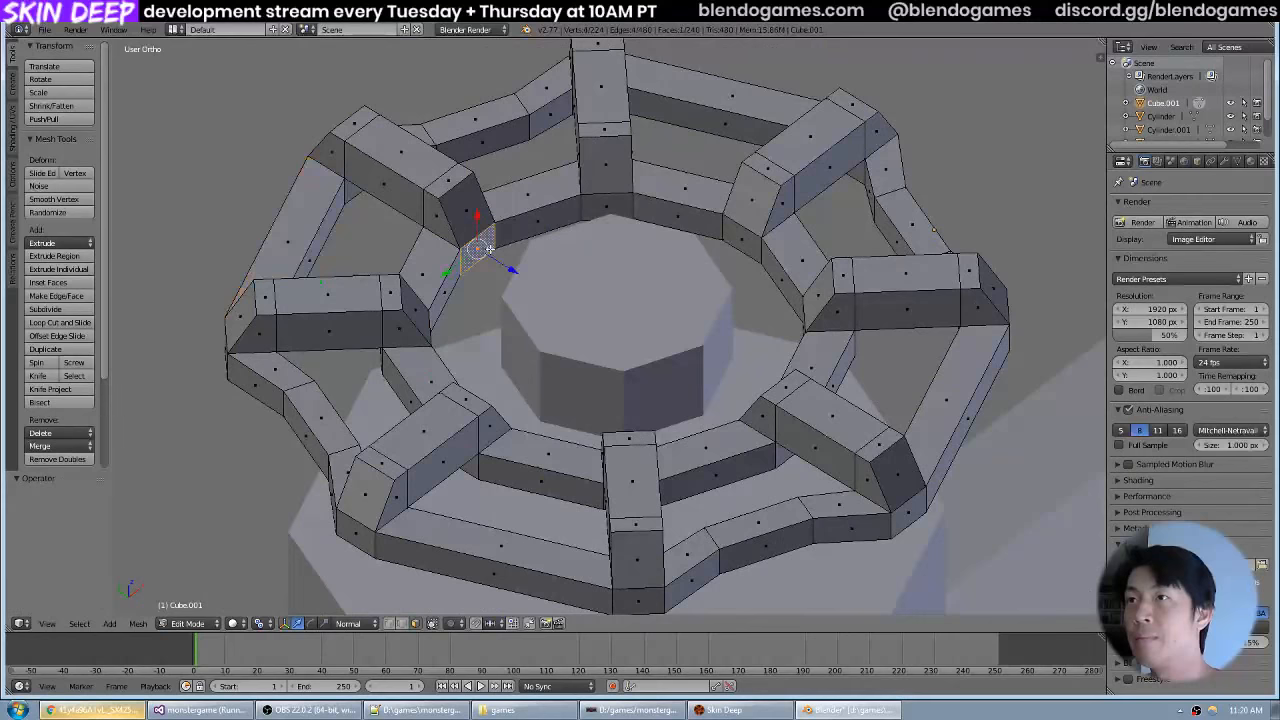
{"action": "left_click", "coordinate": [346, 623]}
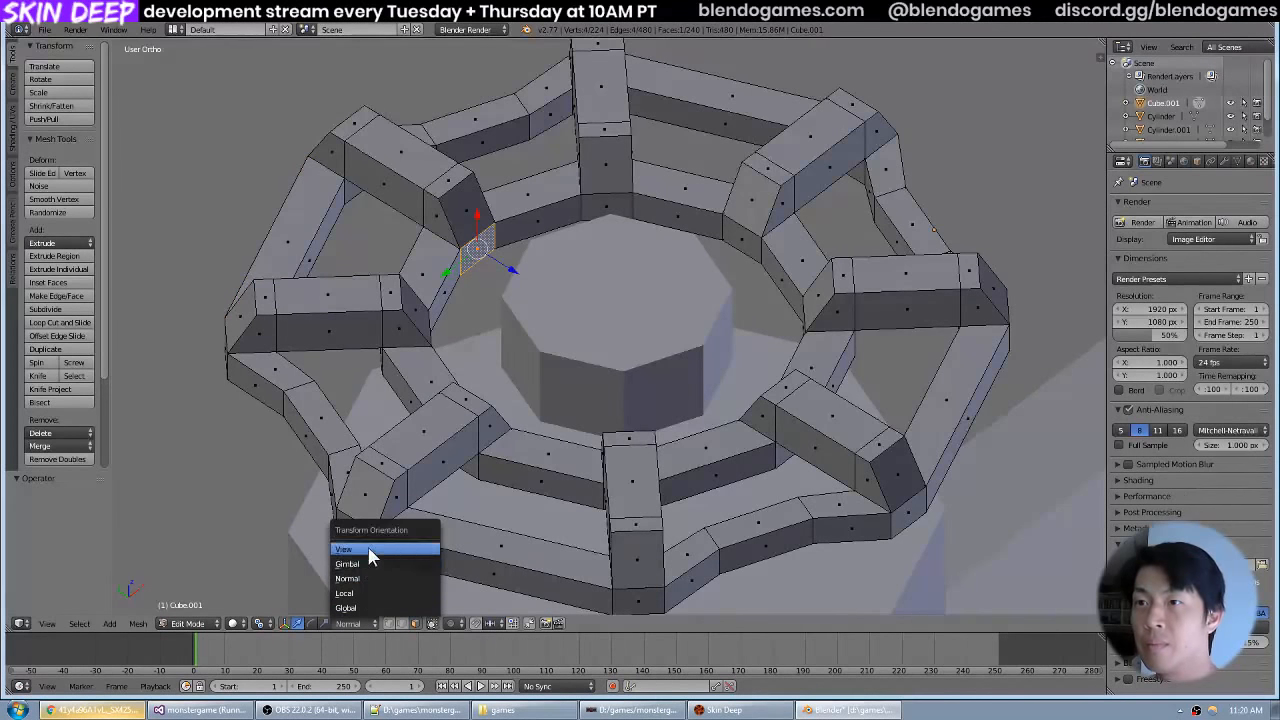
{"action": "left_click", "coordinate": [368, 608]}
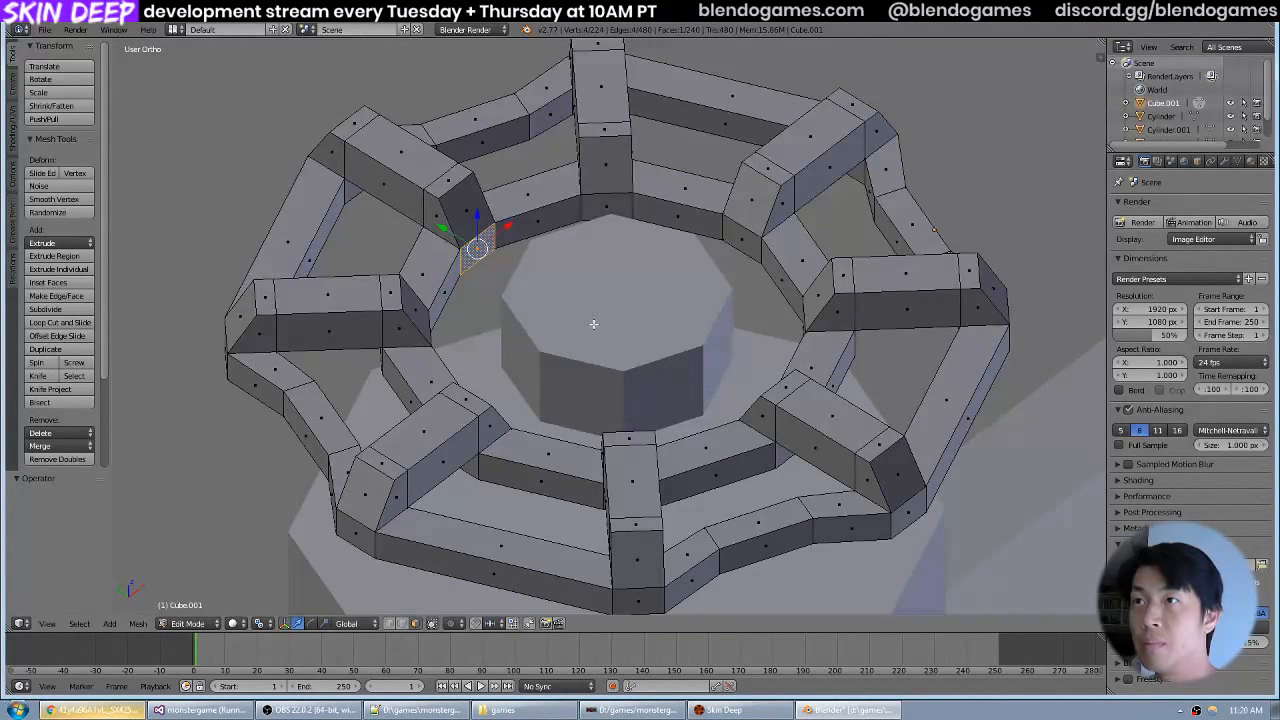
{"action": "key", "text": "e"}
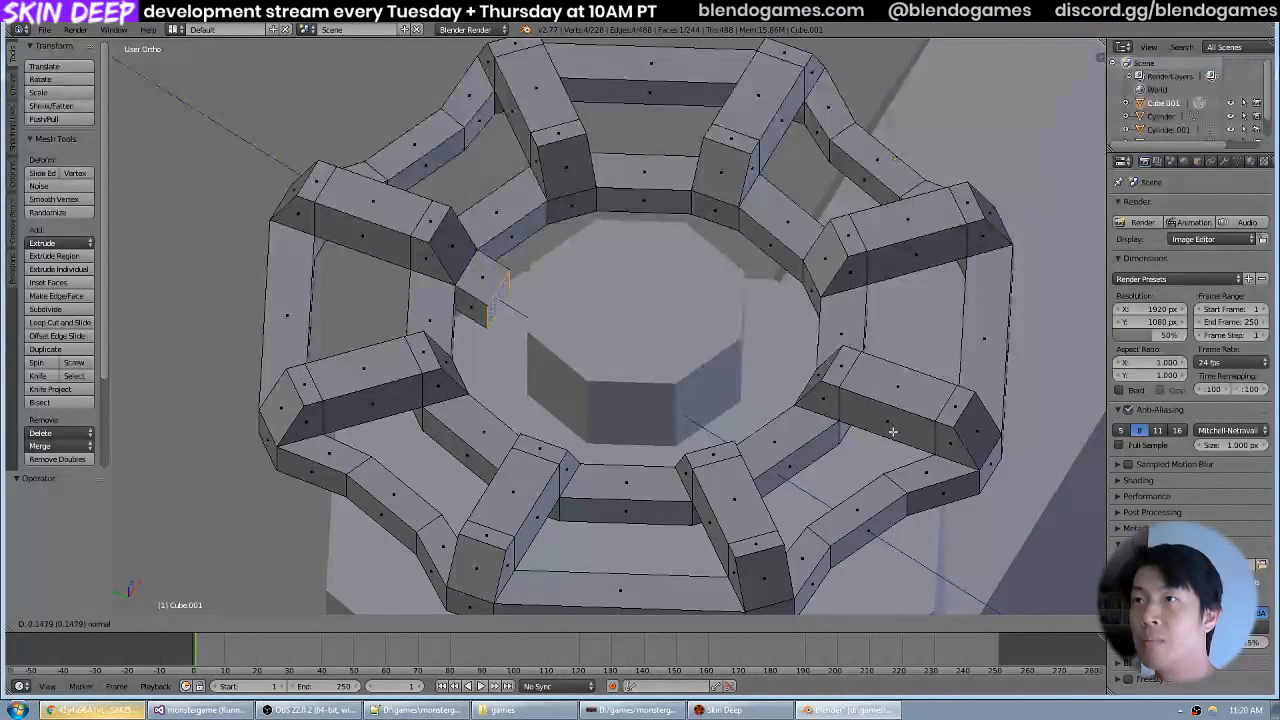
{"action": "right_click", "coordinate": [758, 356]}
{"action": "left_click_drag", "start_coordinate": [758, 356], "coordinate": [670, 382]}
{"action": "scroll", "coordinate": [655, 388], "scroll_direction": "up", "scroll_amount": 1}
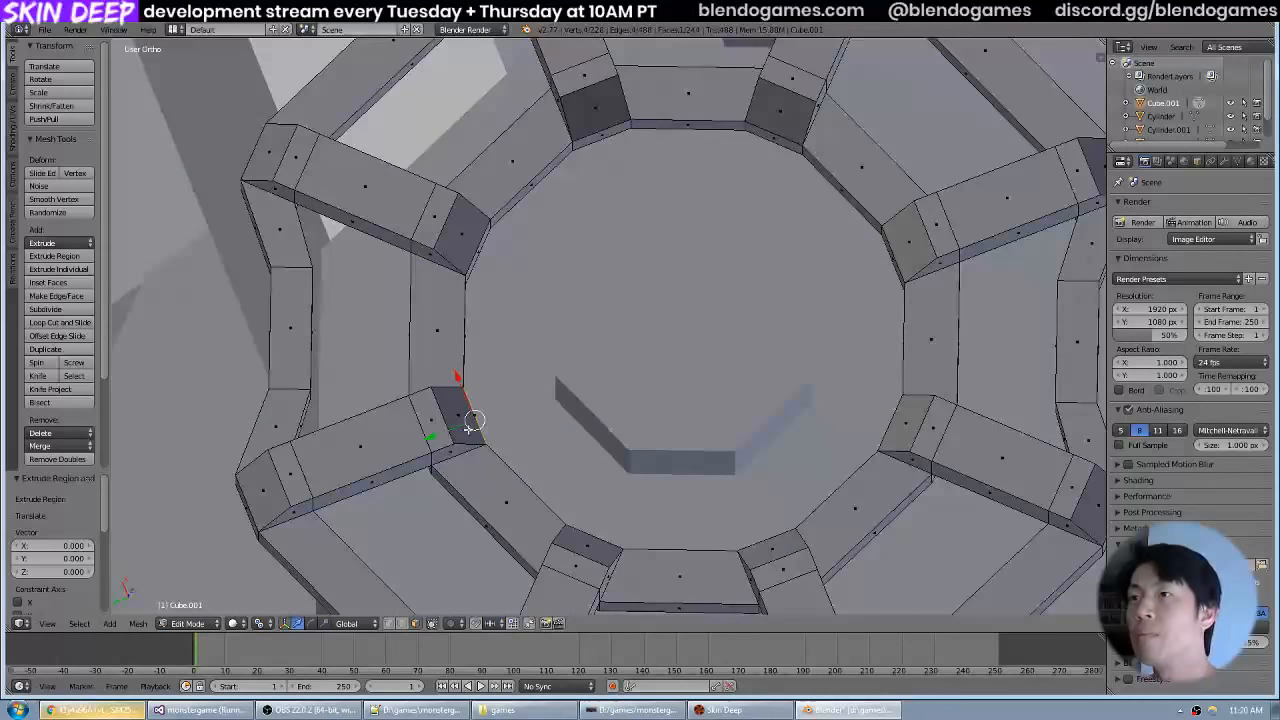
{"action": "left_click_drag", "start_coordinate": [448, 430], "coordinate": [555, 395]}
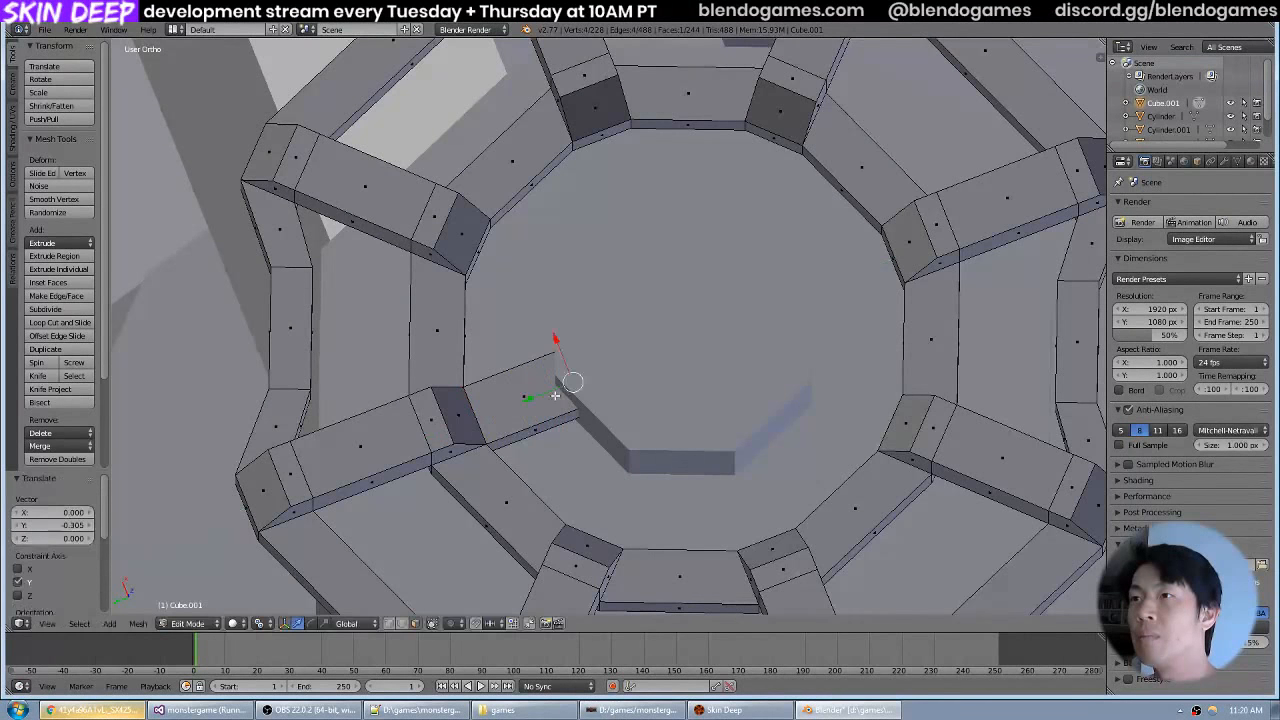
Try to extrude the inner-ring face at the opposite spoke's end along its normal toward the hub, and undo it.
{"action": "left_click_drag", "start_coordinate": [903, 272], "coordinate": [877, 240]}
{"action": "key", "text": "e"}
{"action": "left_click", "coordinate": [1060, 157]}
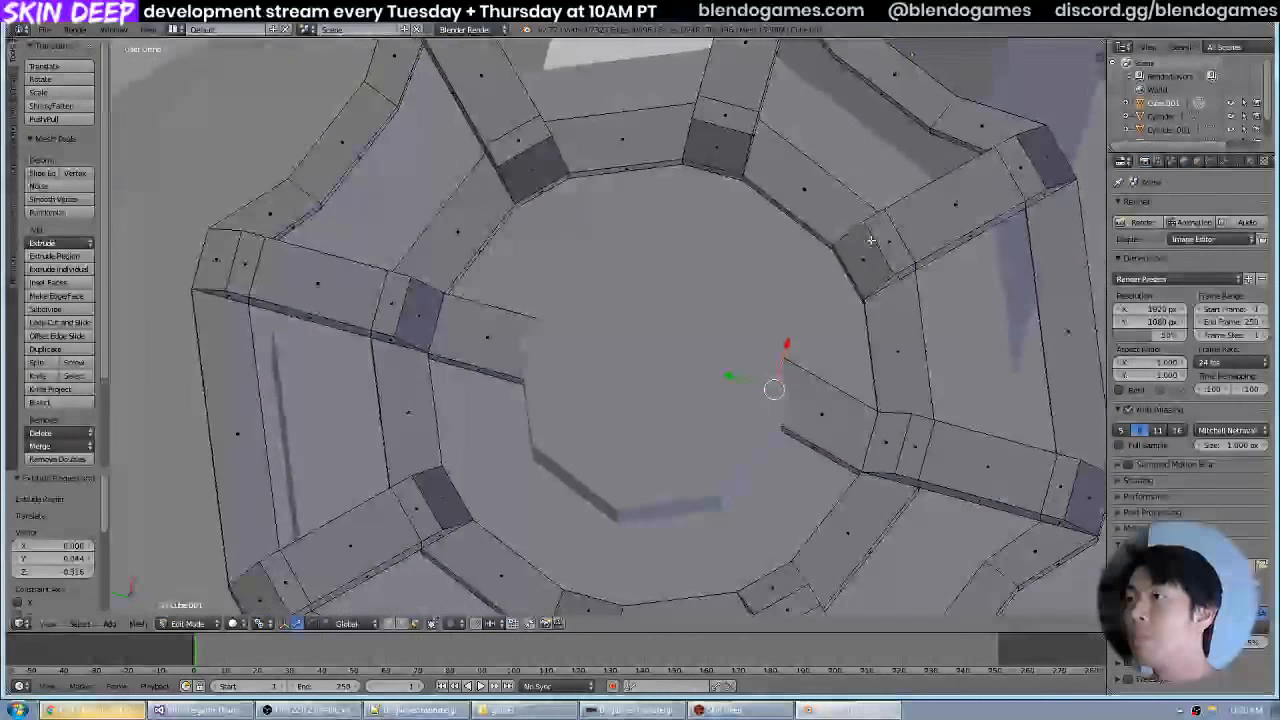
{"action": "key", "text": "ctrl+z"}
Extrude the inner-ring face at the opposite spoke's end and move it about 0.3 units along global Y to the hub.
{"action": "left_click_drag", "start_coordinate": [870, 380], "coordinate": [799, 314]}
{"action": "key", "text": "e"}
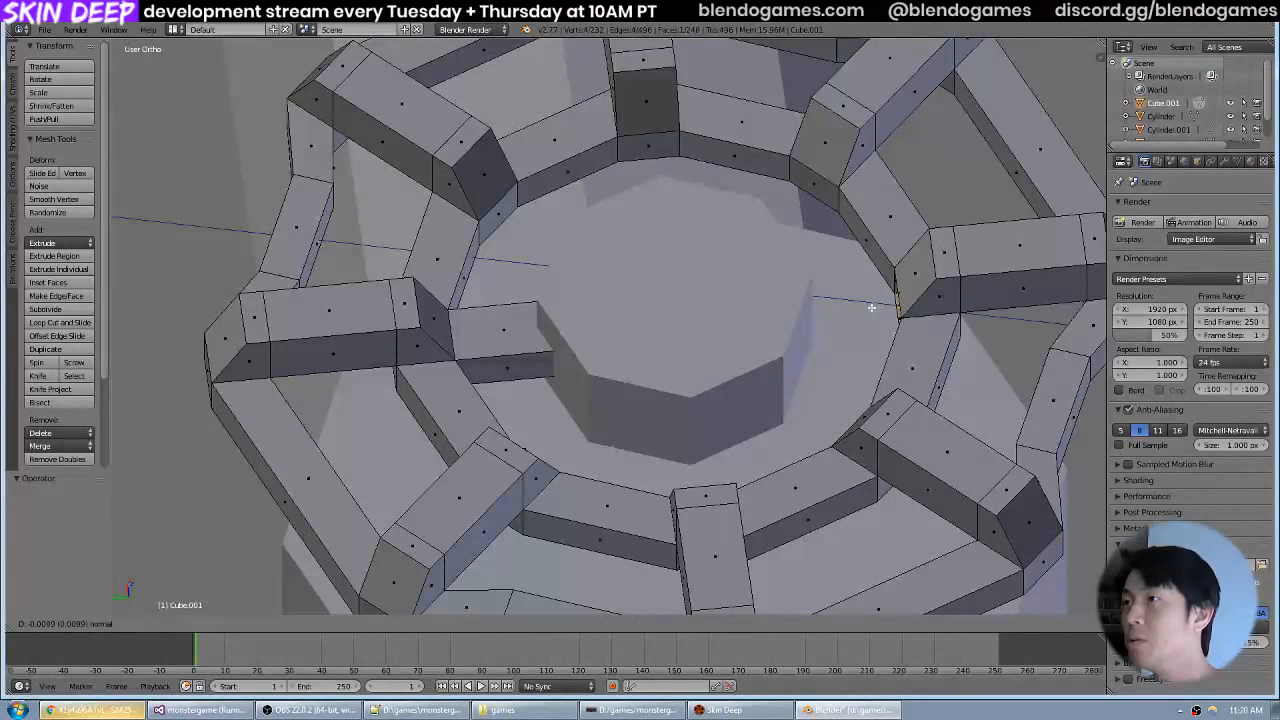
{"action": "right_click", "coordinate": [836, 310]}
{"action": "left_click_drag", "start_coordinate": [856, 310], "coordinate": [755, 327]}
Extrude the inner-ring face at a third spoke's end, midway between the first two, and move it along global X to the hub.
{"action": "left_click_drag", "start_coordinate": [762, 323], "coordinate": [818, 262]}
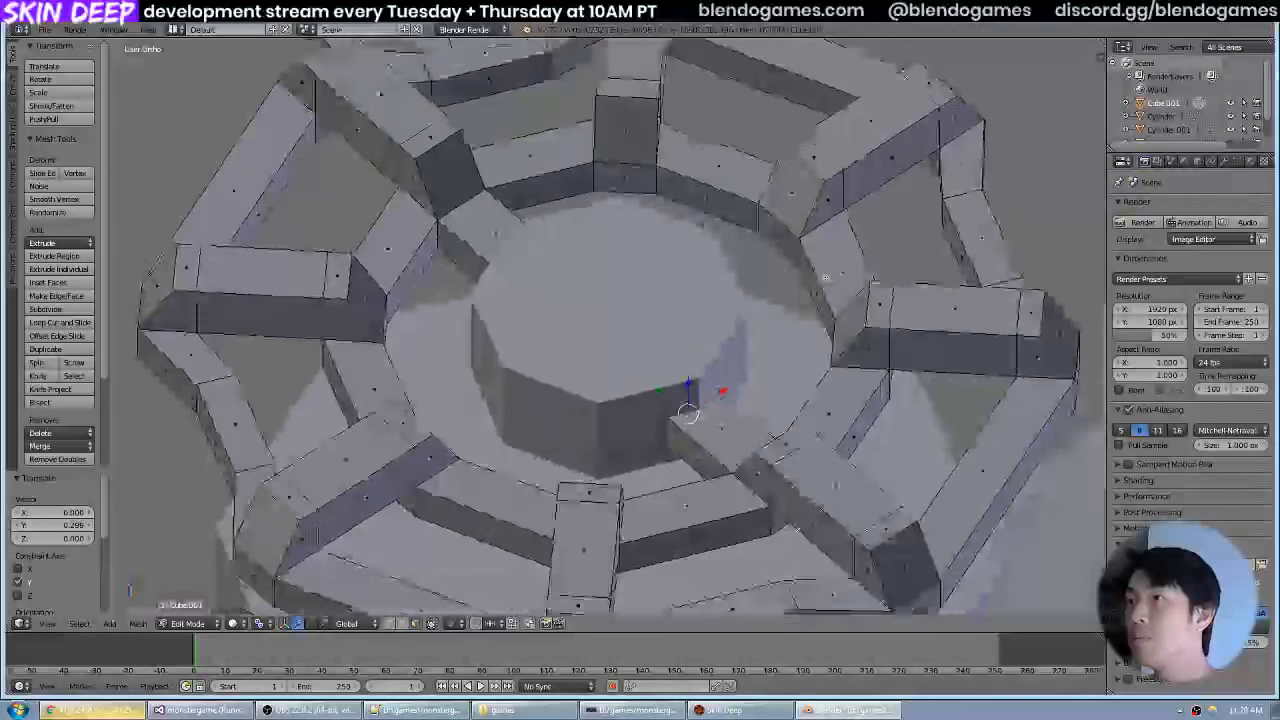
{"action": "right_click", "coordinate": [785, 242]}
{"action": "key", "text": "e"}
{"action": "right_click", "coordinate": [811, 267]}
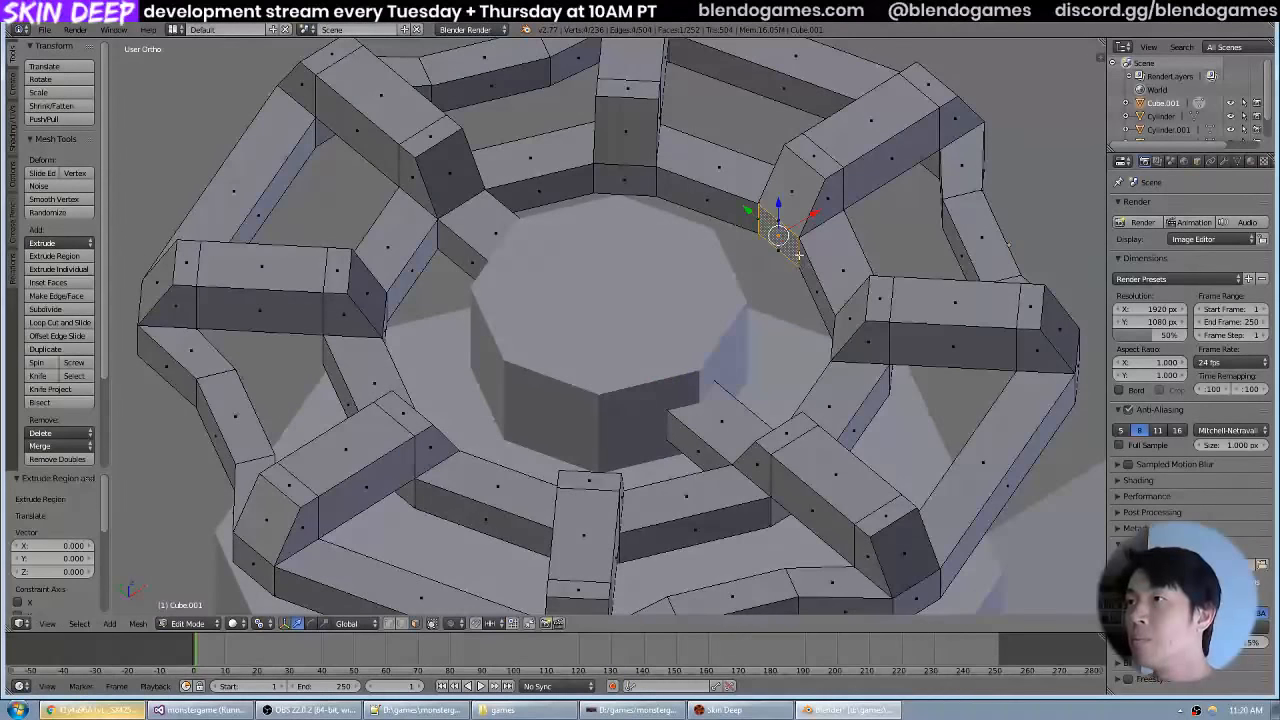
{"action": "left_click_drag", "start_coordinate": [817, 214], "coordinate": [703, 344]}
Extrude the remaining inner-ring face opposite the third arm and move it inward to the hub as the fourth arm.
{"action": "left_click_drag", "start_coordinate": [703, 344], "coordinate": [615, 331]}
{"action": "left_click_drag", "start_coordinate": [469, 265], "coordinate": [512, 288]}
{"action": "key", "text": "e"}
{"action": "right_click", "coordinate": [420, 249]}
{"action": "left_click_drag", "start_coordinate": [501, 361], "coordinate": [530, 358]}
Leave Edit Mode, hide the central hub, and reopen the handwheel mesh in Edit Mode.
{"action": "scroll", "coordinate": [637, 323], "scroll_direction": "down", "scroll_amount": 5}
{"action": "left_click_drag", "start_coordinate": [637, 323], "coordinate": [692, 350]}
{"action": "scroll", "coordinate": [789, 297], "scroll_direction": "down", "scroll_amount": 5}
{"action": "scroll", "coordinate": [760, 340], "scroll_direction": "up", "scroll_amount": 5}
{"action": "scroll", "coordinate": [665, 359], "scroll_direction": "up", "scroll_amount": 1}
{"action": "scroll", "coordinate": [665, 359], "scroll_direction": "up", "scroll_amount": 2}
{"action": "key", "text": "Tab"}
{"action": "right_click", "coordinate": [655, 343]}
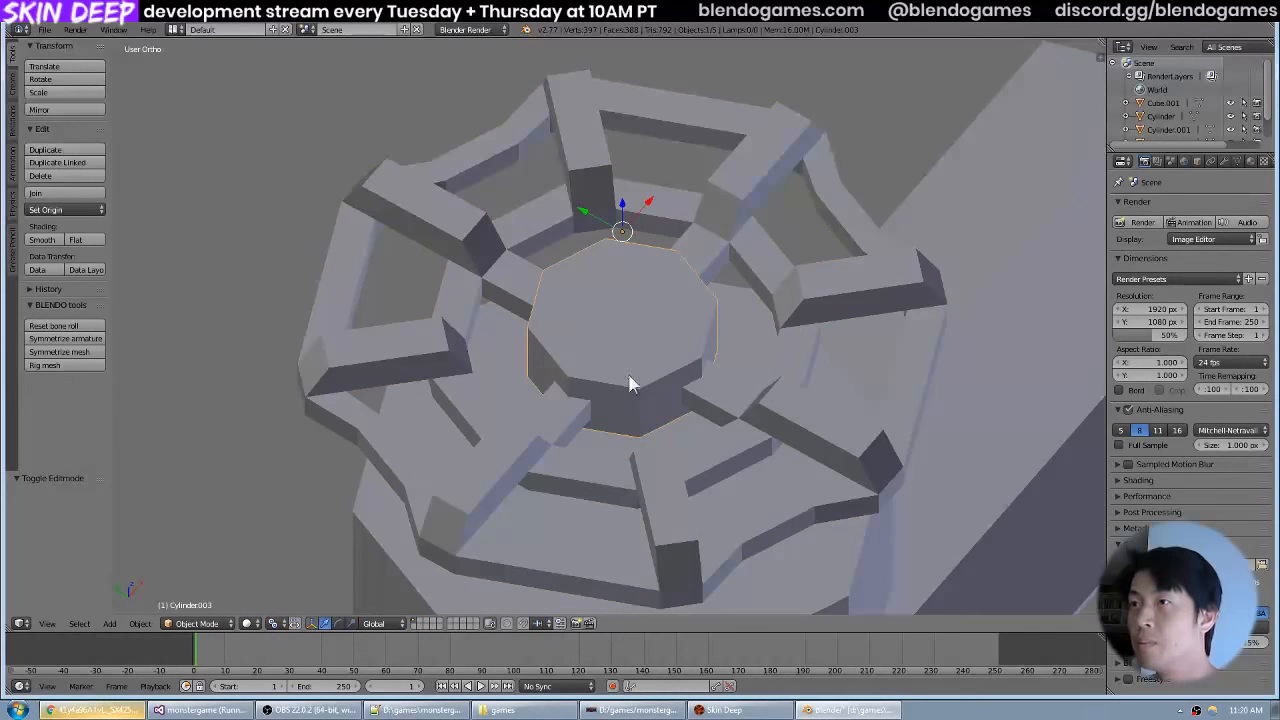
{"action": "key", "text": "h"}
{"action": "right_click", "coordinate": [714, 397]}
{"action": "key", "text": "Tab"}
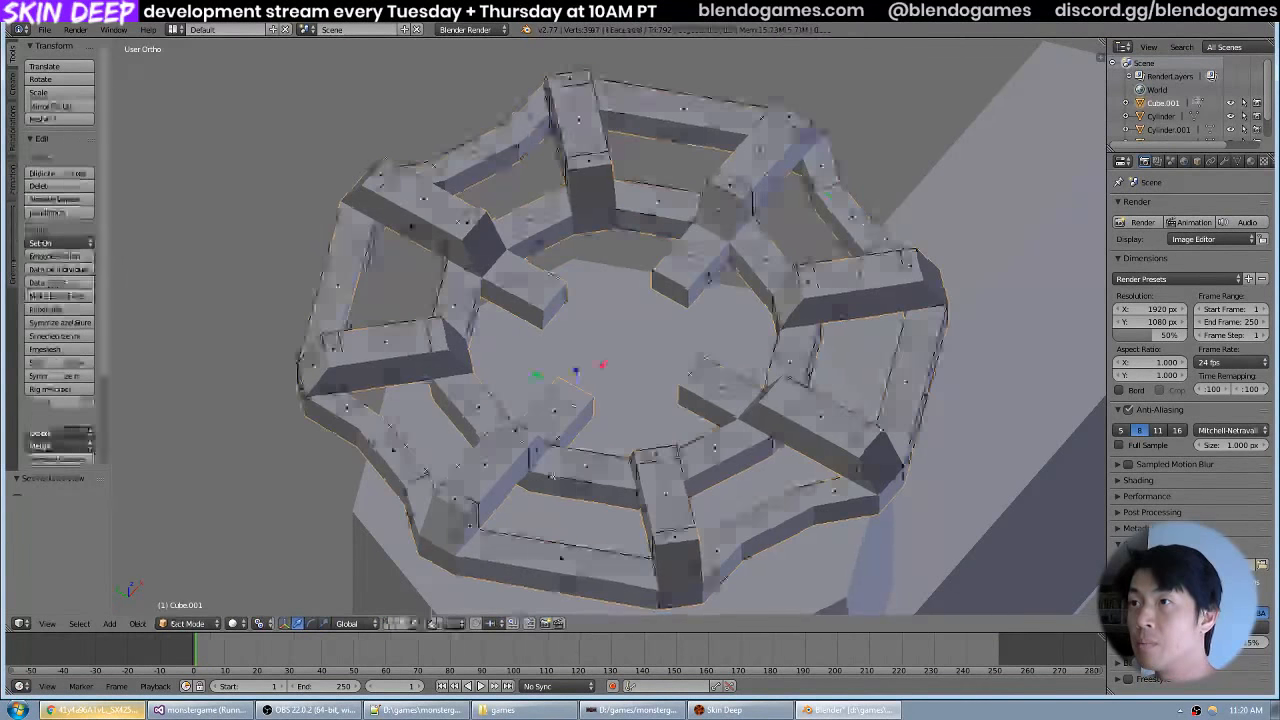
Select the inner end faces of all four arms and lower them about 0.116 units along global Z.
{"action": "left_click_drag", "start_coordinate": [560, 402], "coordinate": [555, 267]}
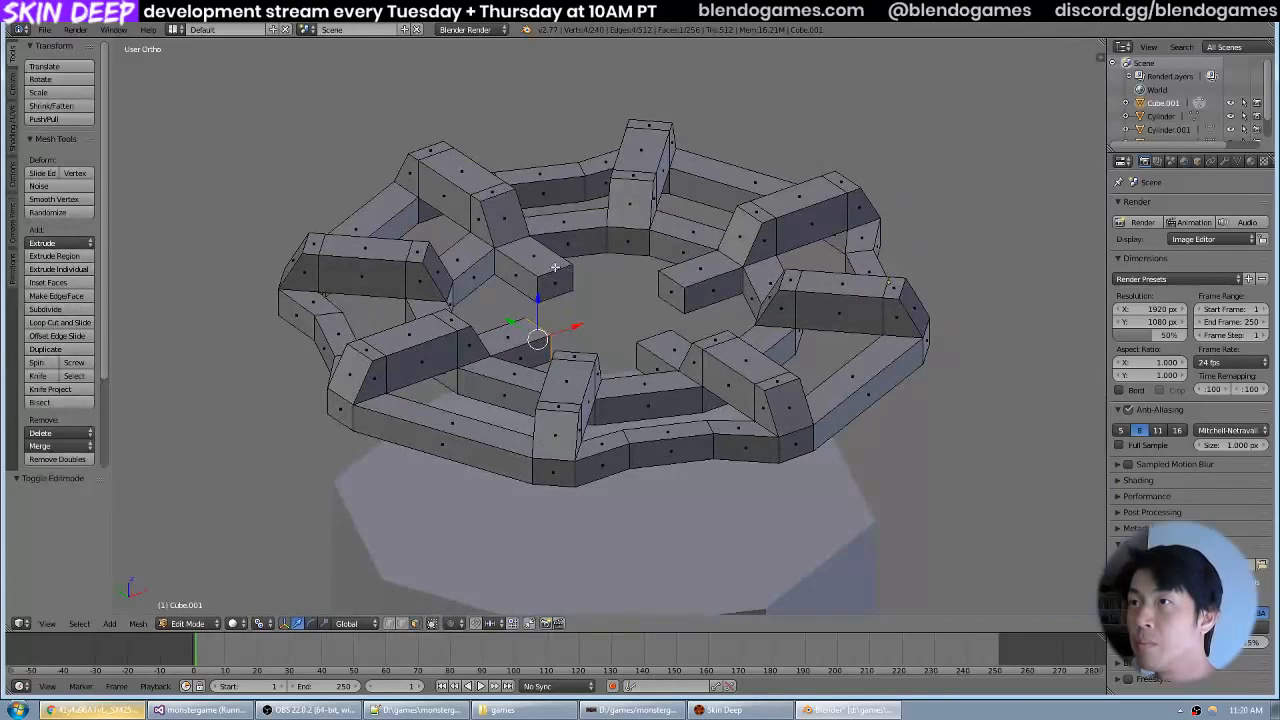
{"action": "right_click", "coordinate": [679, 288], "text": "shift"}
{"action": "left_click_drag", "start_coordinate": [679, 288], "coordinate": [607, 338]}
{"action": "right_click", "coordinate": [481, 291], "text": "shift"}
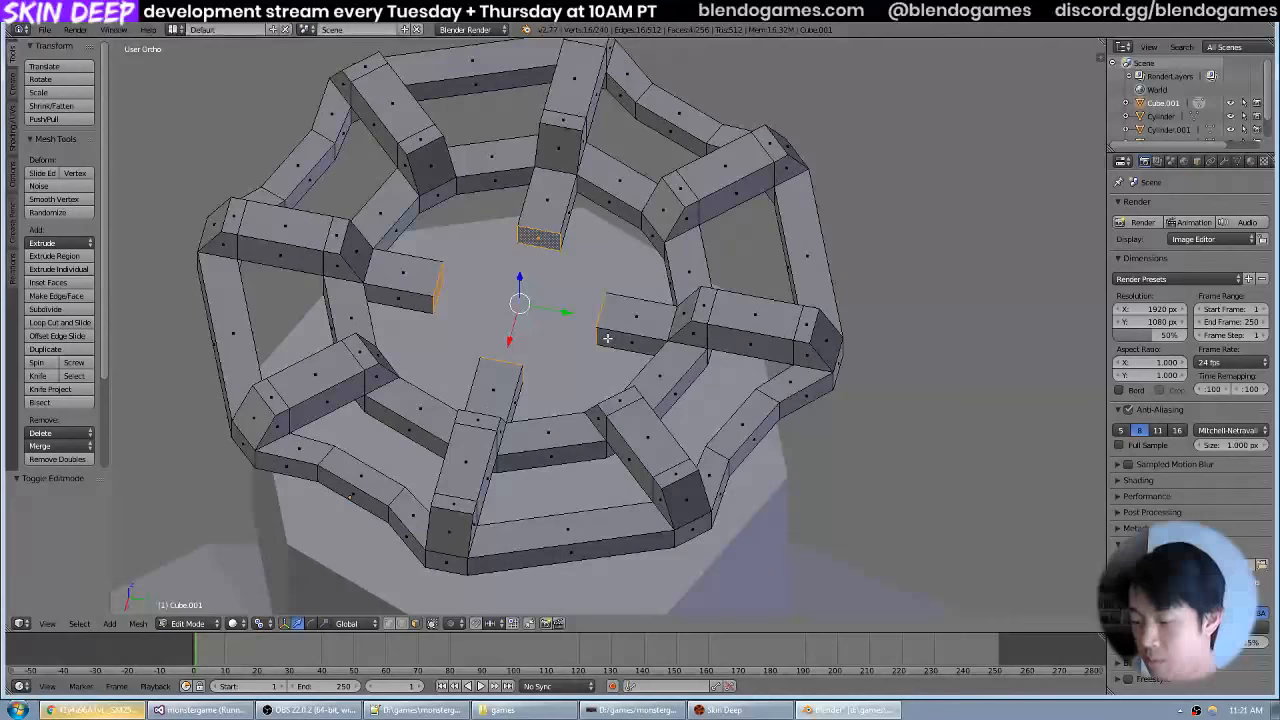
{"action": "key", "text": "KP_1"}
{"action": "scroll", "coordinate": [664, 285], "scroll_direction": "up", "scroll_amount": 3}
{"action": "left_click_drag", "start_coordinate": [686, 266], "coordinate": [670, 302]}
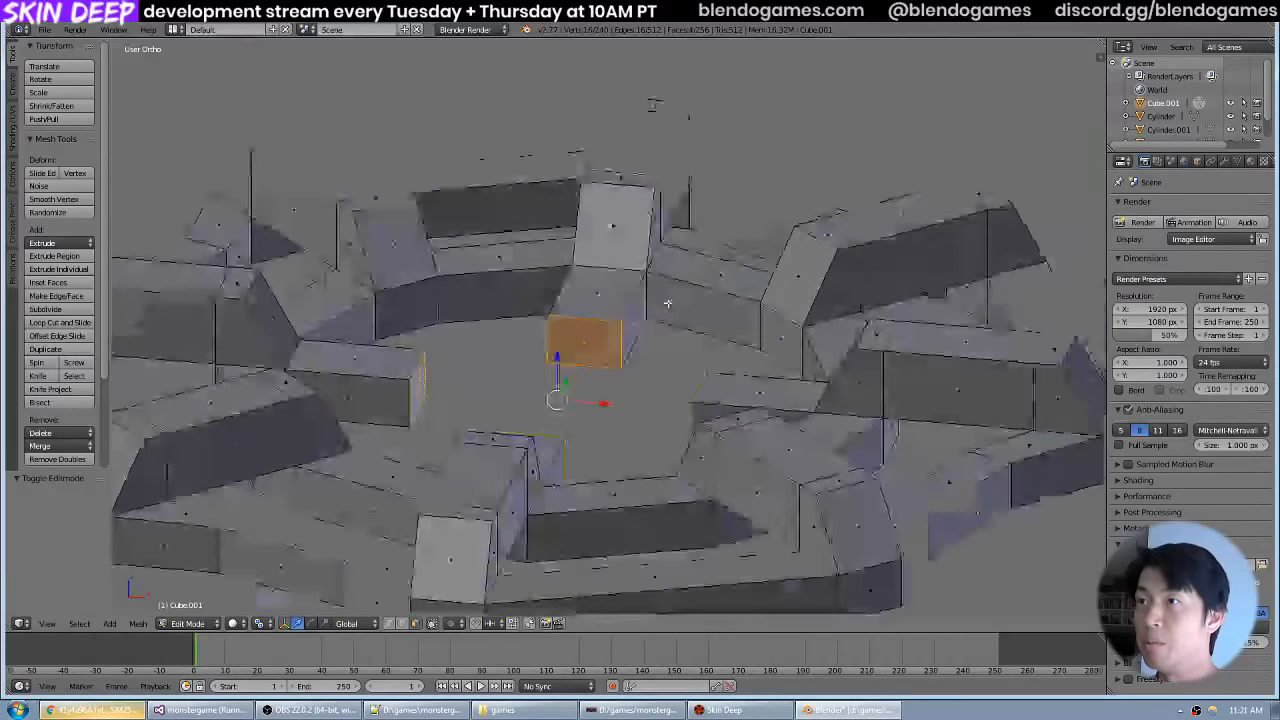
{"action": "key", "text": "g"}
{"action": "key", "text": "z"}
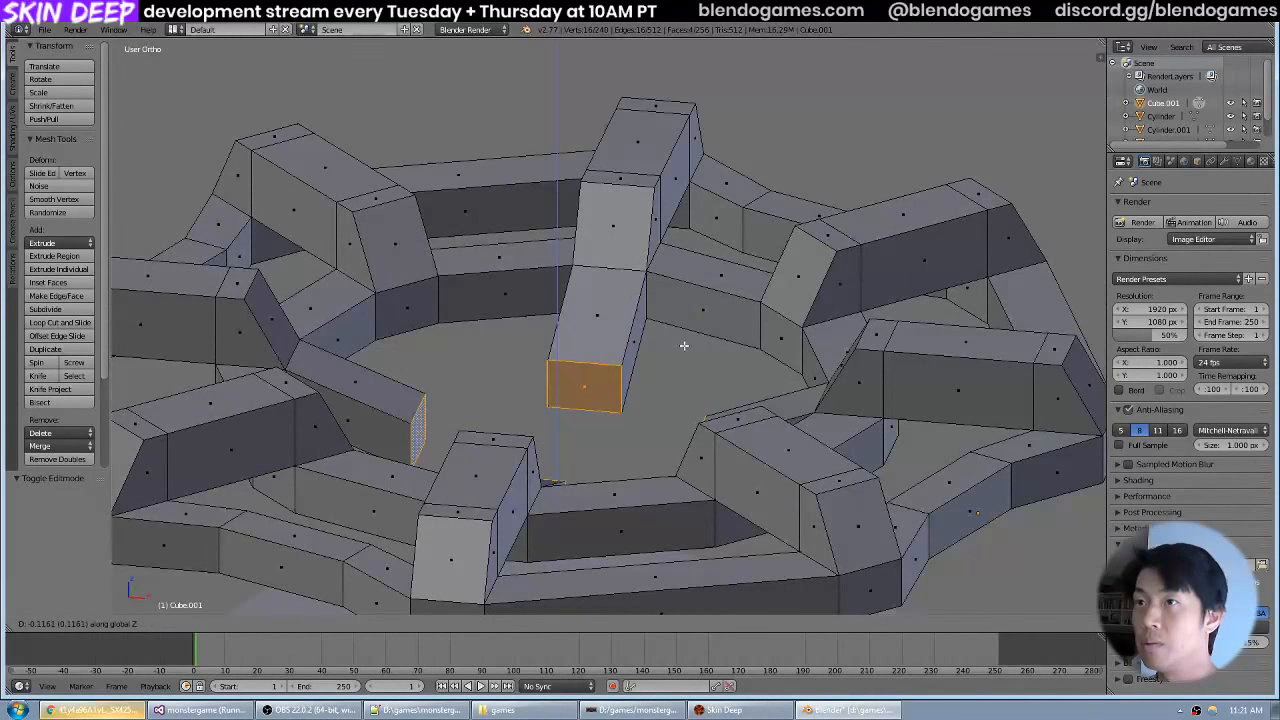
{"action": "left_click", "coordinate": [684, 346]}
Leave Edit Mode, unhide the central hub and lower it about 0.05 units along global Z between the arms.
{"action": "left_click_drag", "start_coordinate": [684, 346], "coordinate": [751, 300]}
{"action": "key", "text": "Tab"}
{"action": "key", "text": "alt+h"}
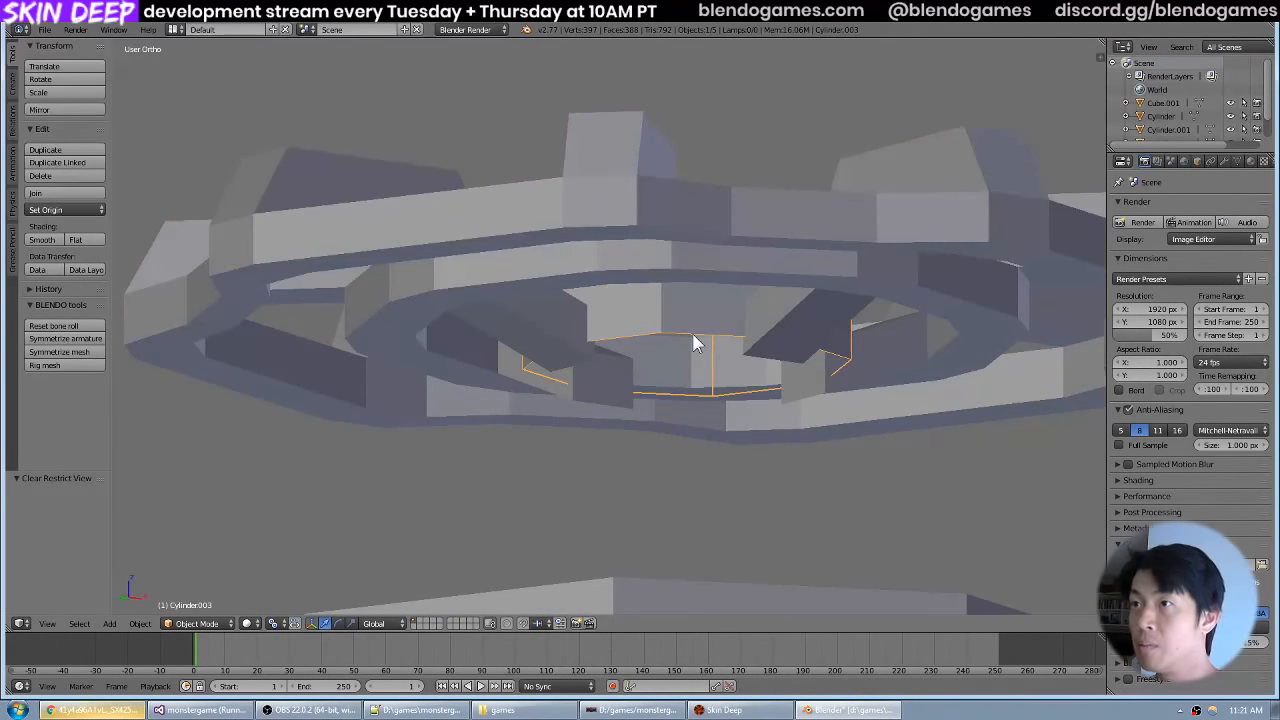
{"action": "key", "text": "g"}
{"action": "key", "text": "z"}
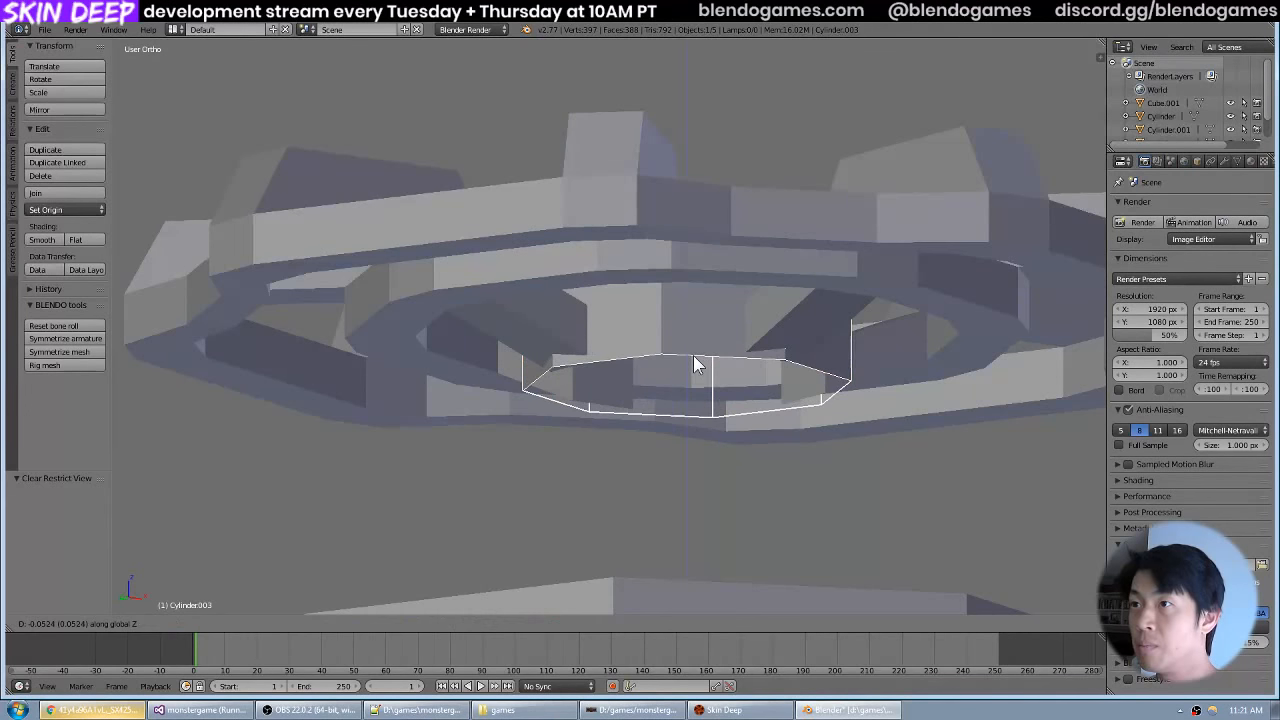
{"action": "left_click", "coordinate": [697, 365]}
Close the hub's open underside with a face in Edit Mode, return to Object Mode and deselect everything.
{"action": "key", "text": "Tab"}
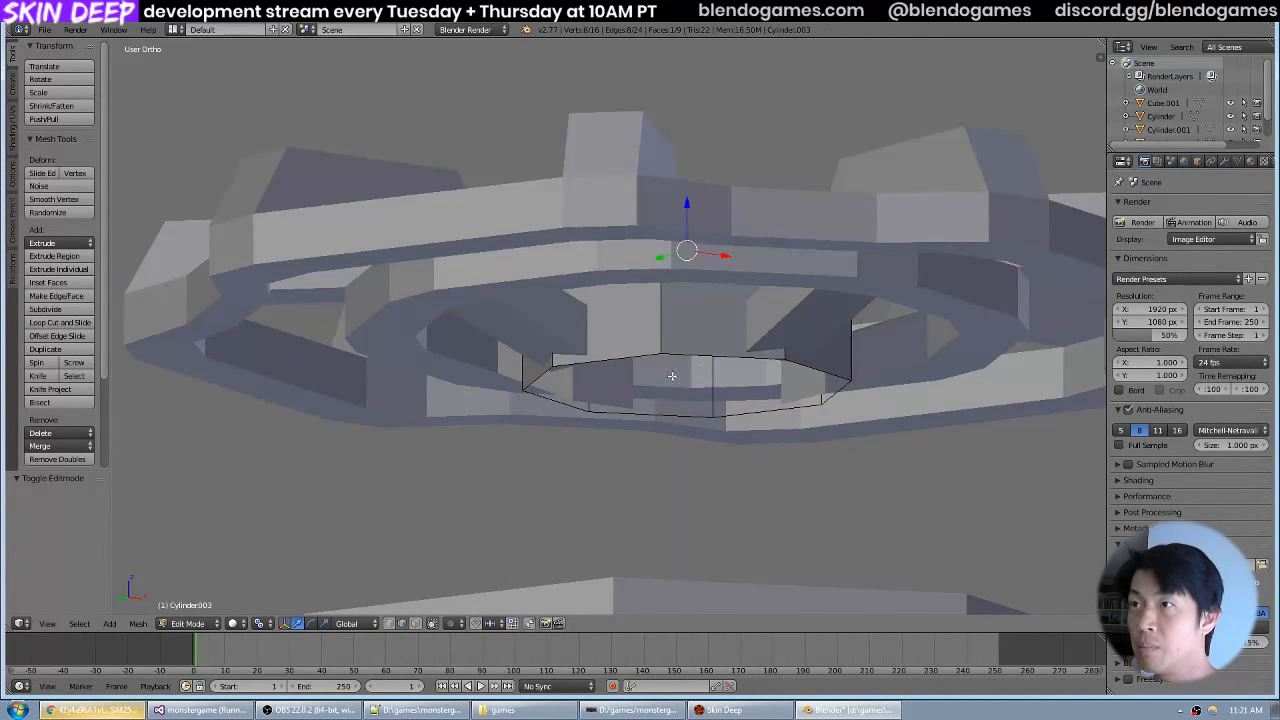
{"action": "scroll", "coordinate": [700, 340], "scroll_direction": "down", "scroll_amount": 3}
{"action": "key", "text": "Tab"}
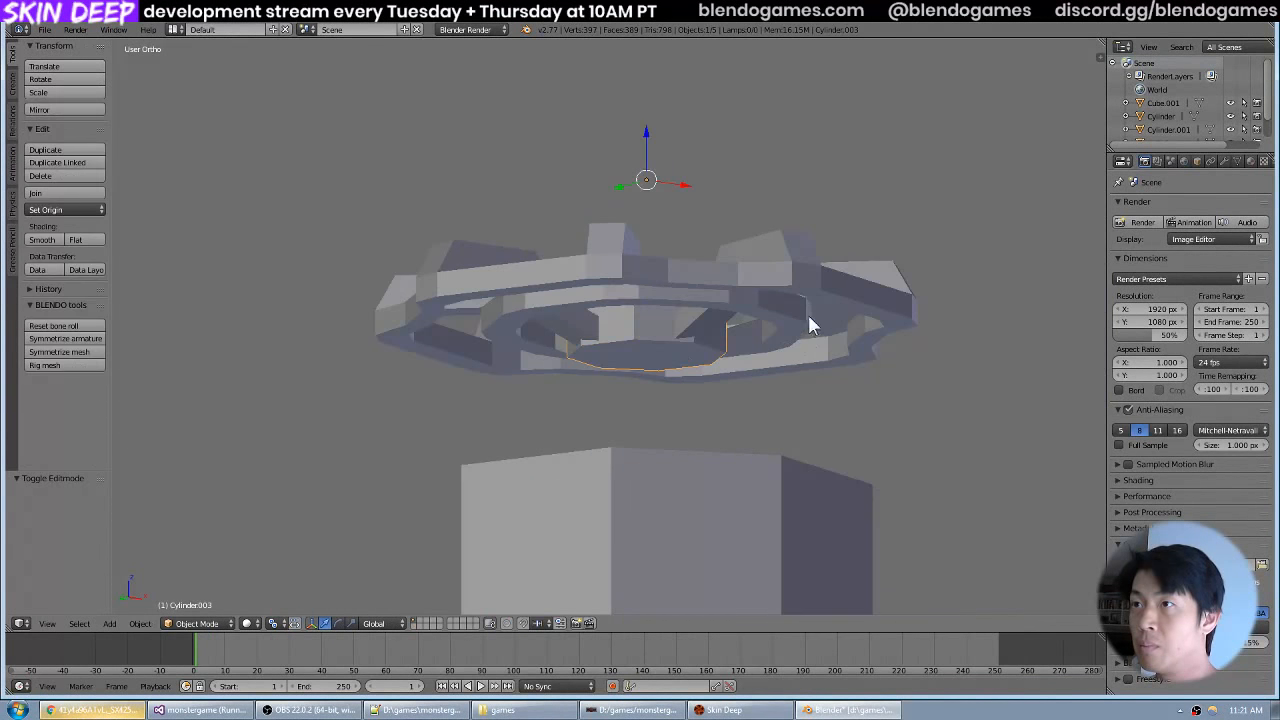
{"action": "key", "text": "a"}
Examine the handwheel, its hub and the connecting arms on top of the tank from several angles and distances.
{"action": "left_click_drag", "start_coordinate": [795, 309], "coordinate": [701, 296]}
{"action": "scroll", "coordinate": [635, 321], "scroll_direction": "down", "scroll_amount": 3}
{"action": "scroll", "coordinate": [737, 351], "scroll_direction": "up", "scroll_amount": 6}
{"action": "scroll", "coordinate": [739, 378], "scroll_direction": "down", "scroll_amount": 6}
{"action": "scroll", "coordinate": [714, 318], "scroll_direction": "up", "scroll_amount": 2}
{"action": "scroll", "coordinate": [718, 330], "scroll_direction": "down", "scroll_amount": 3}
{"action": "scroll", "coordinate": [668, 281], "scroll_direction": "up", "scroll_amount": 5}
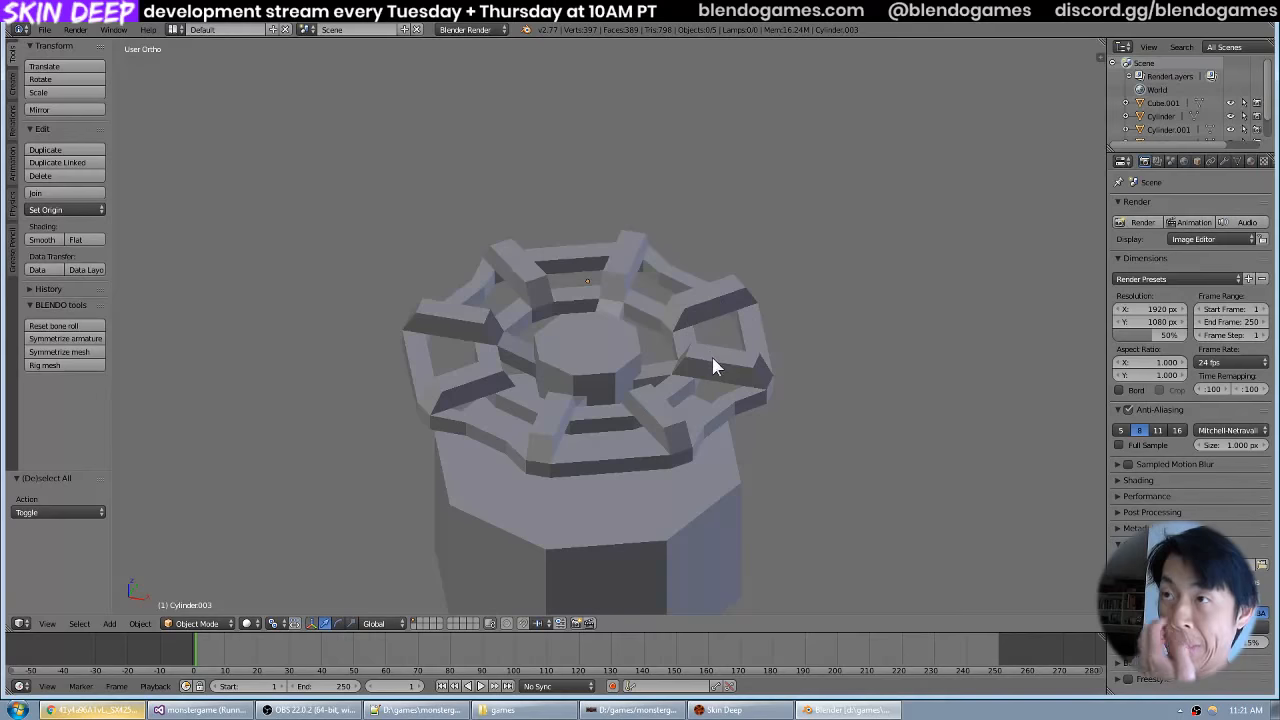
{"action": "left_click_drag", "start_coordinate": [713, 358], "coordinate": [696, 255]}
Join the central hub and the handwheel into one object and clear the selection.
{"action": "right_click", "coordinate": [596, 339]}
{"action": "right_click", "coordinate": [618, 366], "text": "shift"}
{"action": "key", "text": "ctrl+j"}
{"action": "scroll", "coordinate": [715, 288], "scroll_direction": "down", "scroll_amount": 5}
{"action": "key", "text": "a"}
{"action": "scroll", "coordinate": [671, 338], "scroll_direction": "up", "scroll_amount": 5}
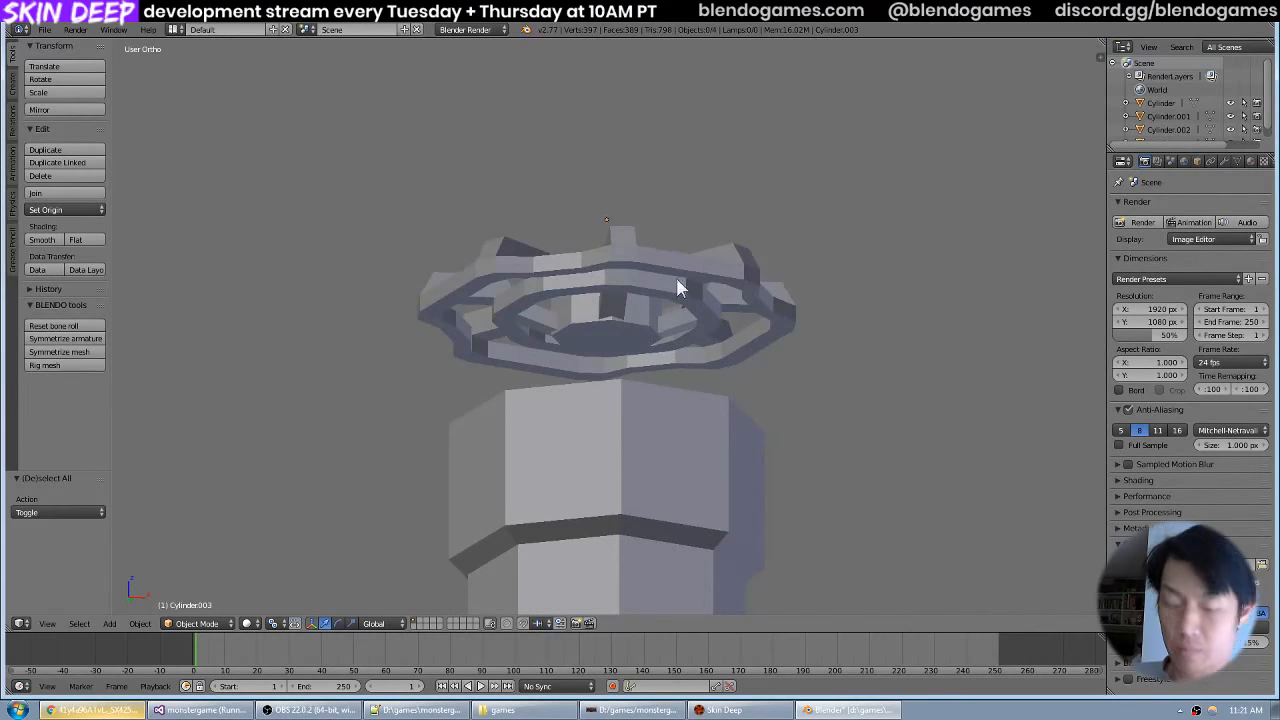
Try placing a new eight-sided cylinder above the handwheel, raised about 39 units along global Z, and delete it.
{"action": "key", "text": "shift+a"}
{"action": "mouse_move", "coordinate": [708, 260]}
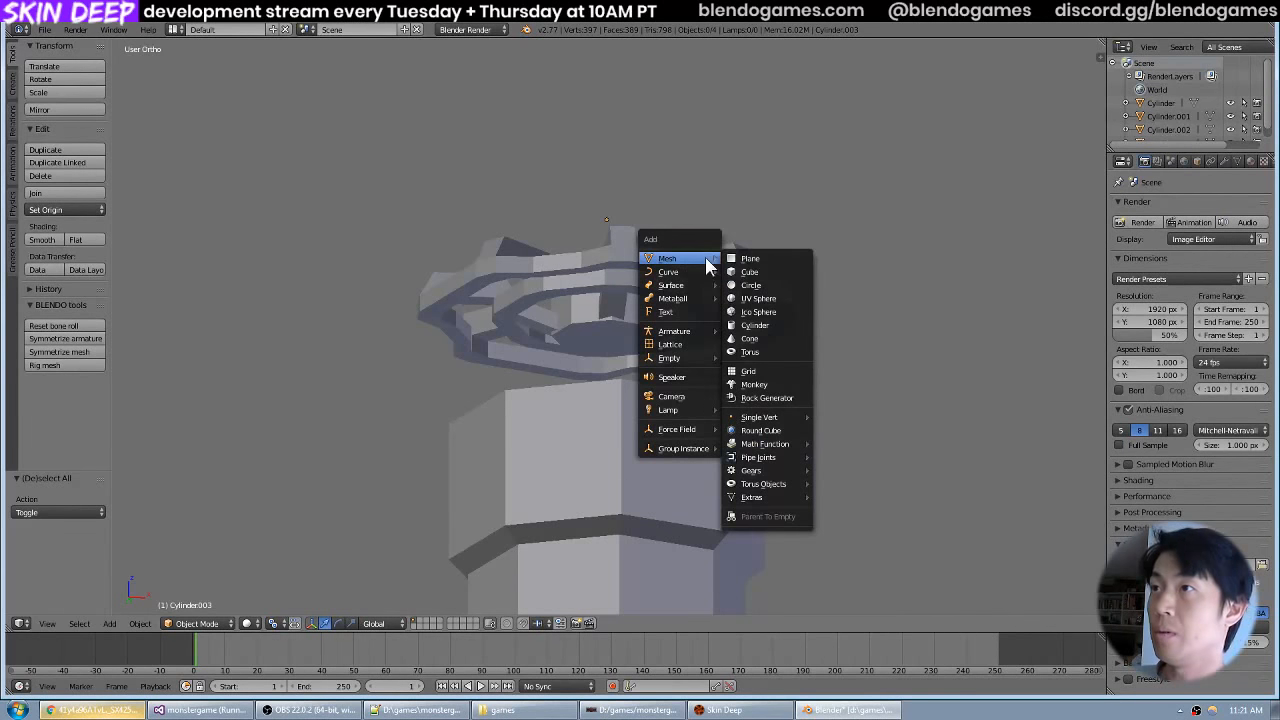
{"action": "left_click", "coordinate": [755, 326]}
{"action": "scroll", "coordinate": [690, 325], "scroll_direction": "down", "scroll_amount": 5}
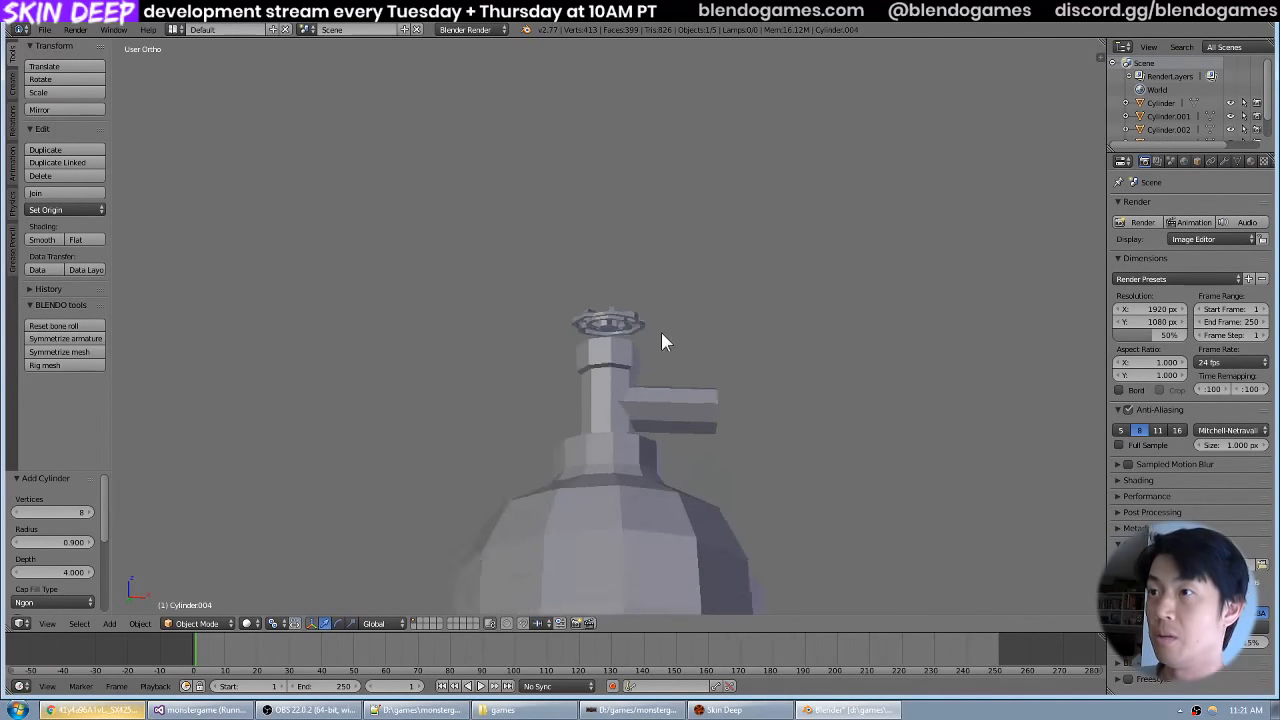
{"action": "scroll", "coordinate": [661, 332], "scroll_direction": "down", "scroll_amount": 3}
{"action": "key", "text": "g"}
{"action": "left_click", "coordinate": [669, 156]}
{"action": "key", "text": "g"}
{"action": "key", "text": "z"}
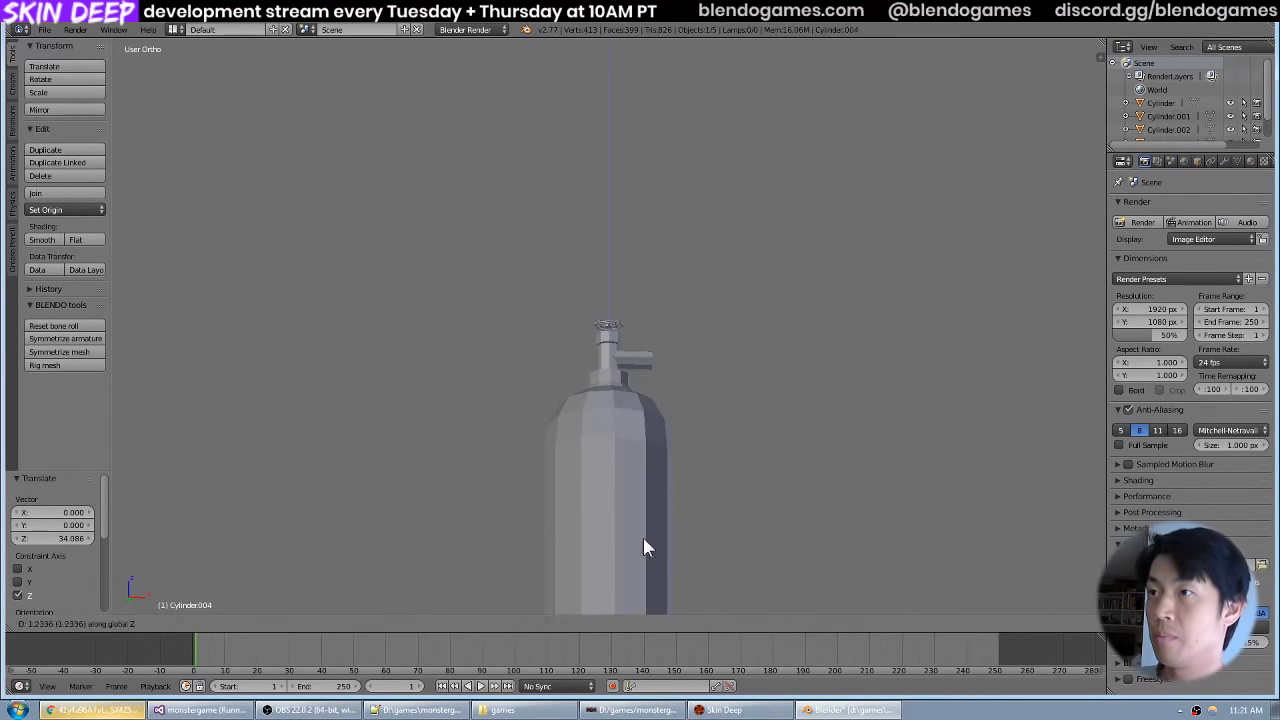
{"action": "left_click", "coordinate": [677, 180]}
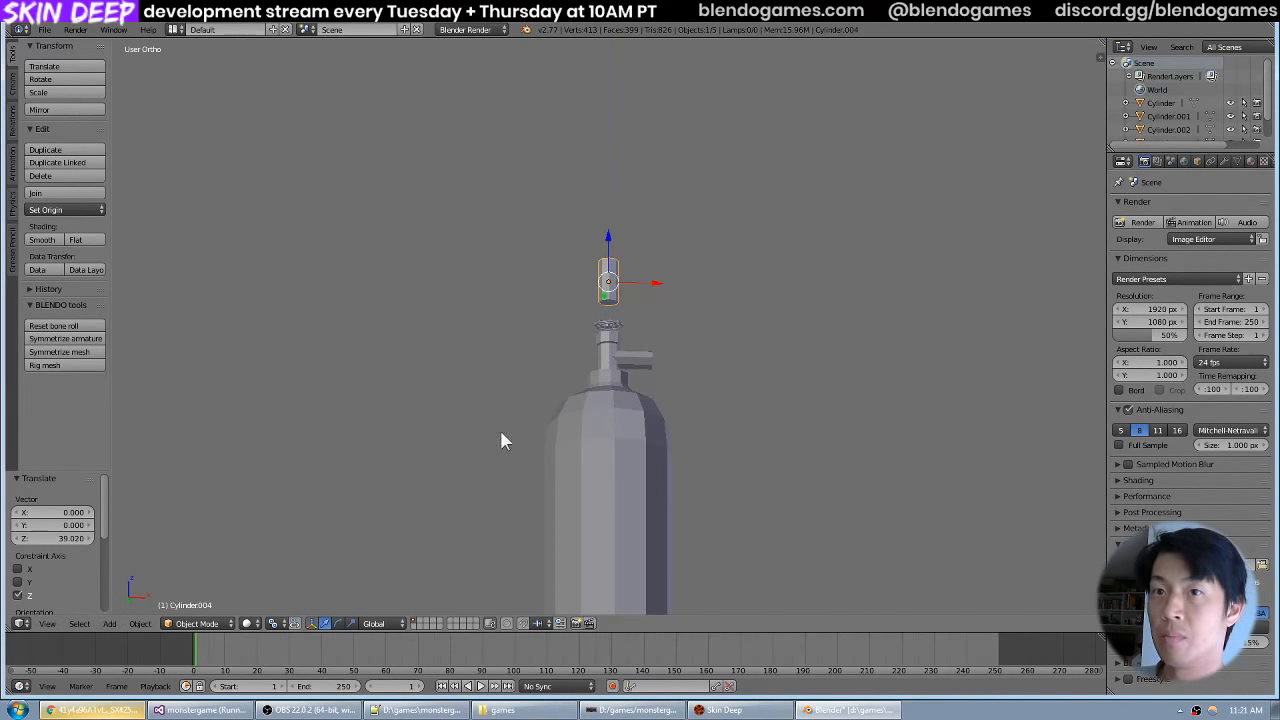
{"action": "key", "text": "Delete"}
Add a five-sided cylinder and raise it about 65.9 units along global Z to the valve body.
{"action": "key", "text": "shift+a"}
{"action": "mouse_move", "coordinate": [519, 423]}
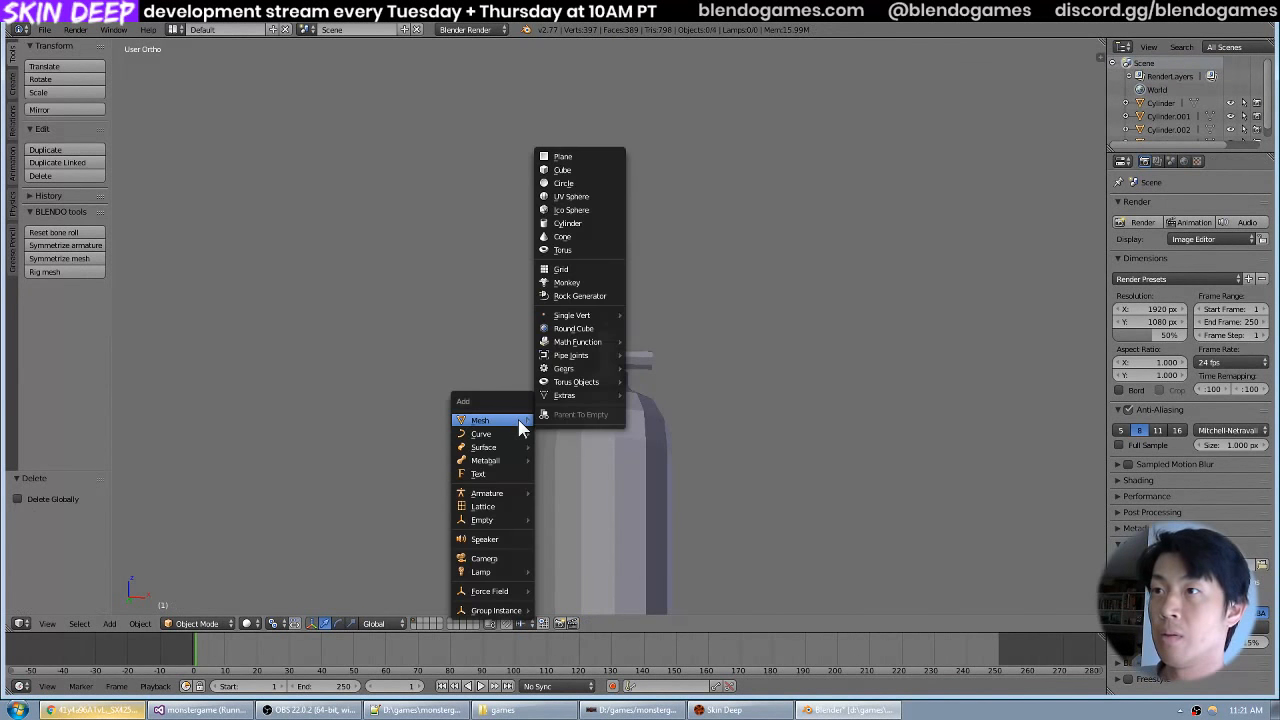
{"action": "left_click", "coordinate": [566, 223]}
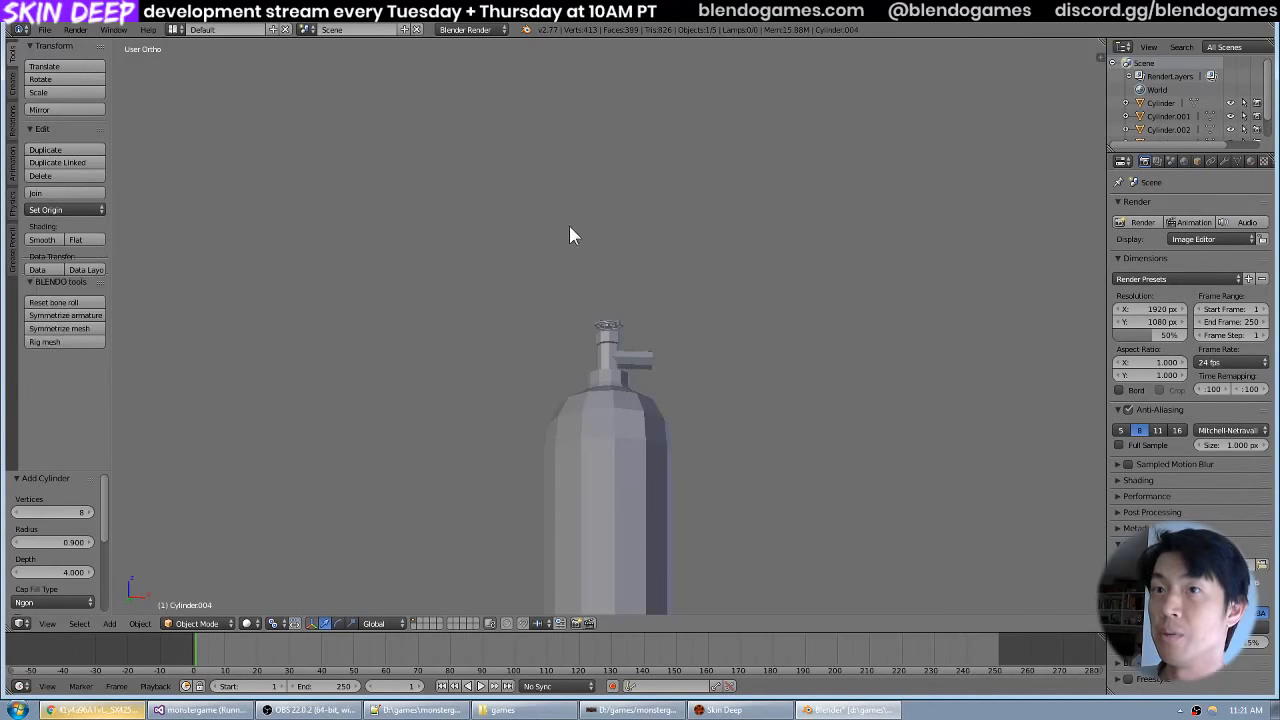
{"action": "left_click", "coordinate": [67, 512]}
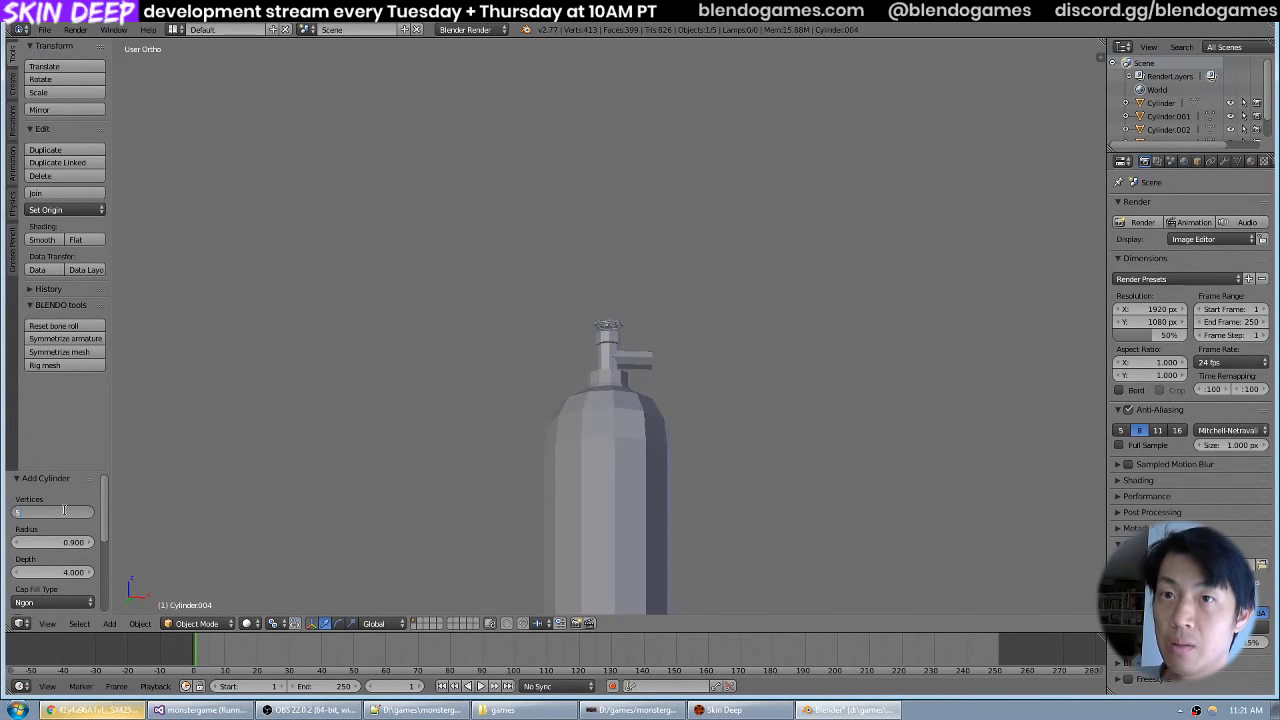
{"action": "type", "text": "5"}
{"action": "key", "text": "Return"}
{"action": "key", "text": "g"}
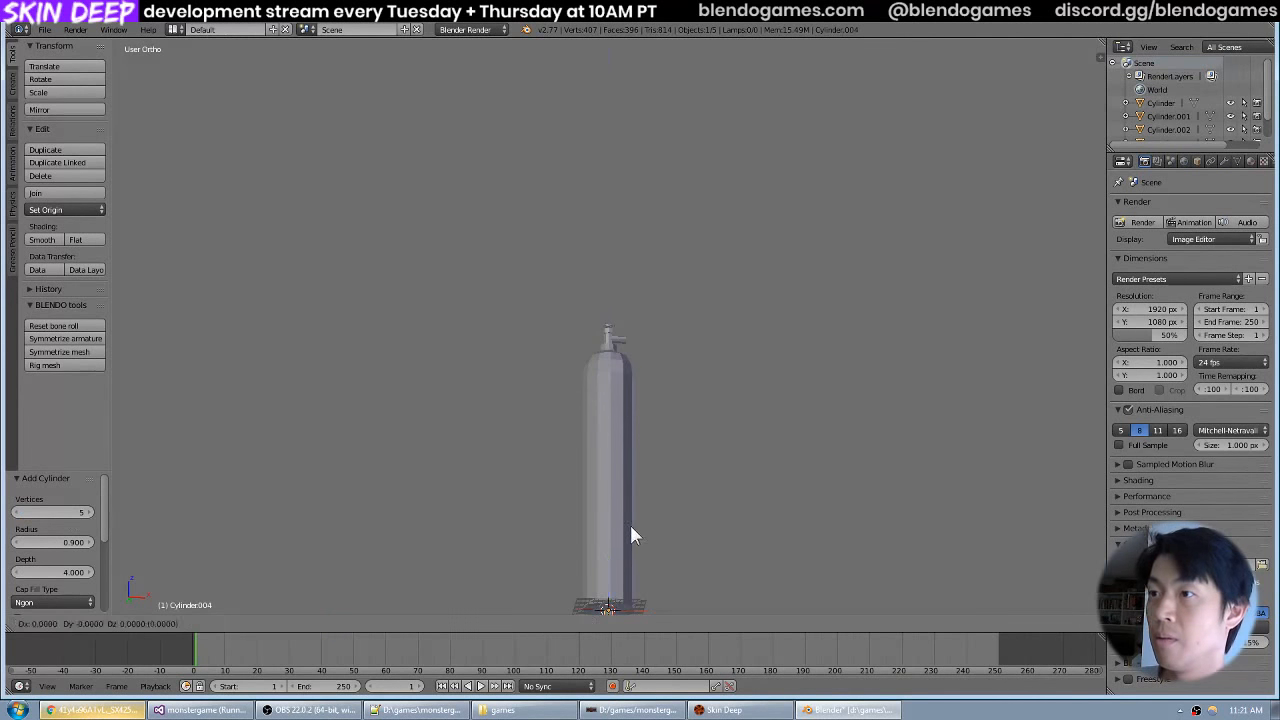
{"action": "left_click", "coordinate": [652, 256]}
{"action": "scroll", "coordinate": [652, 256], "scroll_direction": "up", "scroll_amount": 5}
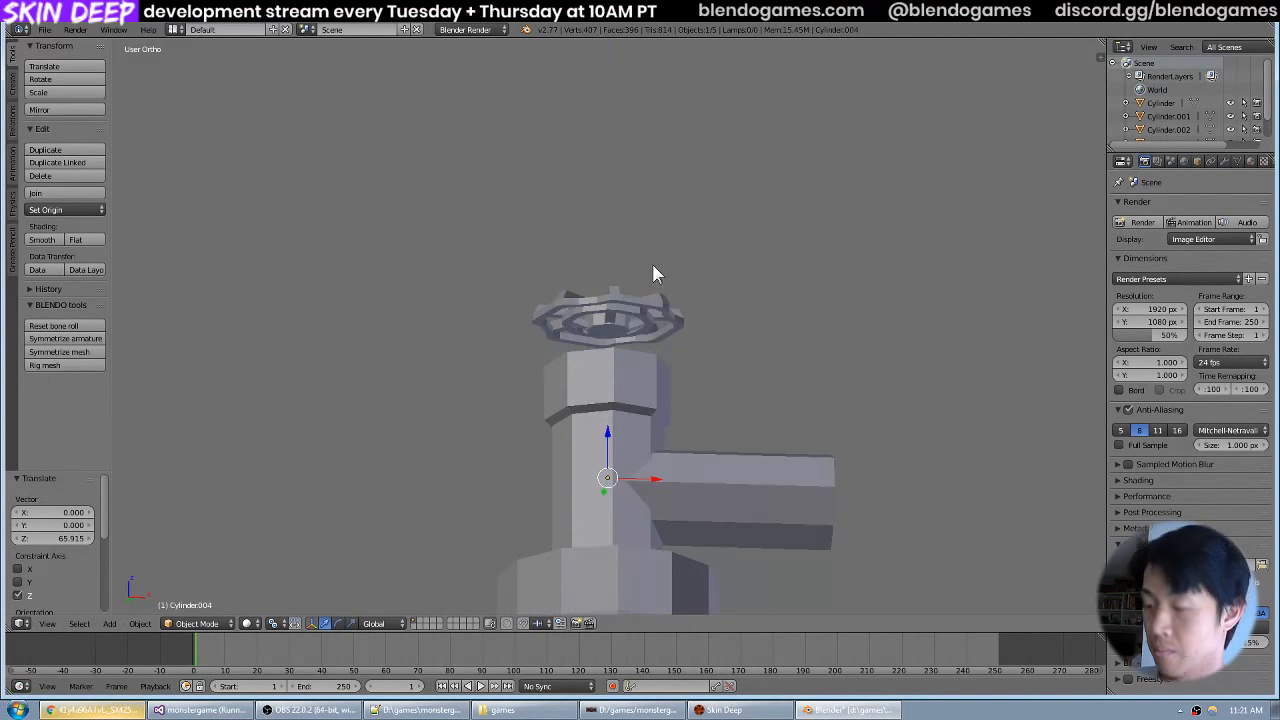
In front view, raise the new cylinder about 2.3 units along global Z so it passes through the handwheel.
{"action": "key", "text": "KP_1"}
{"action": "key", "text": "s"}
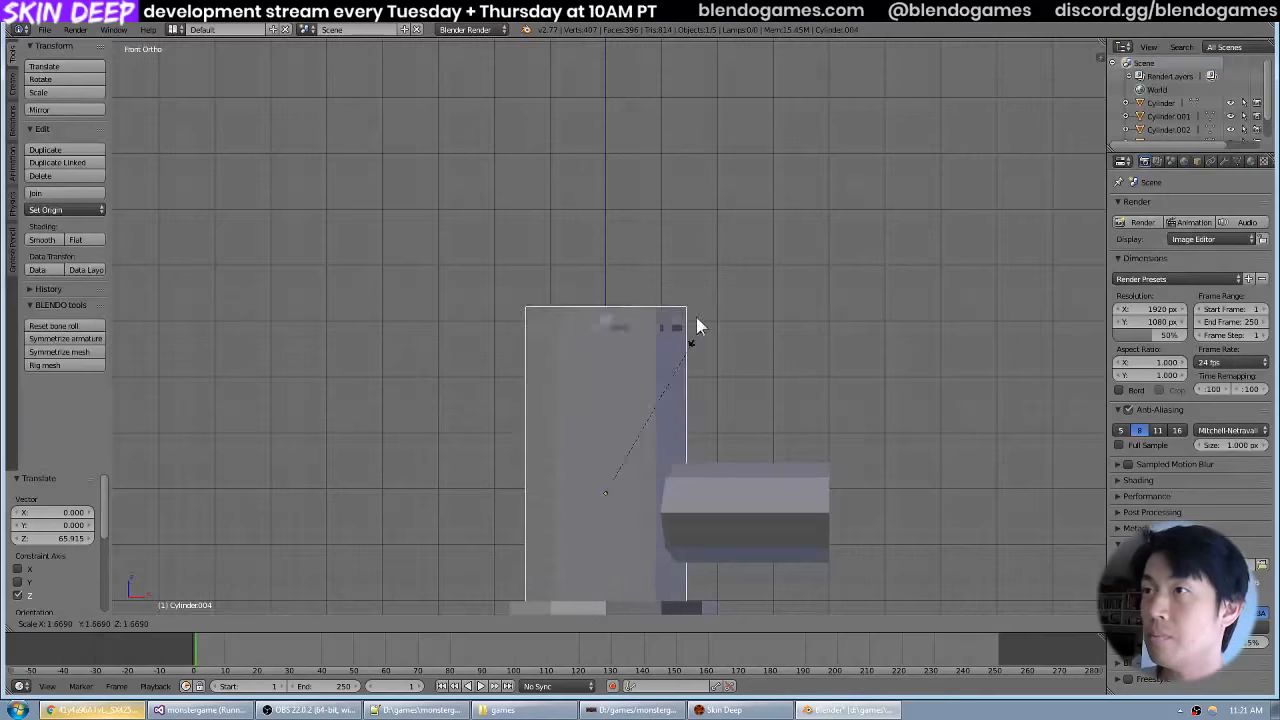
{"action": "key", "text": "Escape"}
{"action": "key", "text": "g"}
{"action": "key", "text": "z"}
{"action": "left_click", "coordinate": [697, 325]}
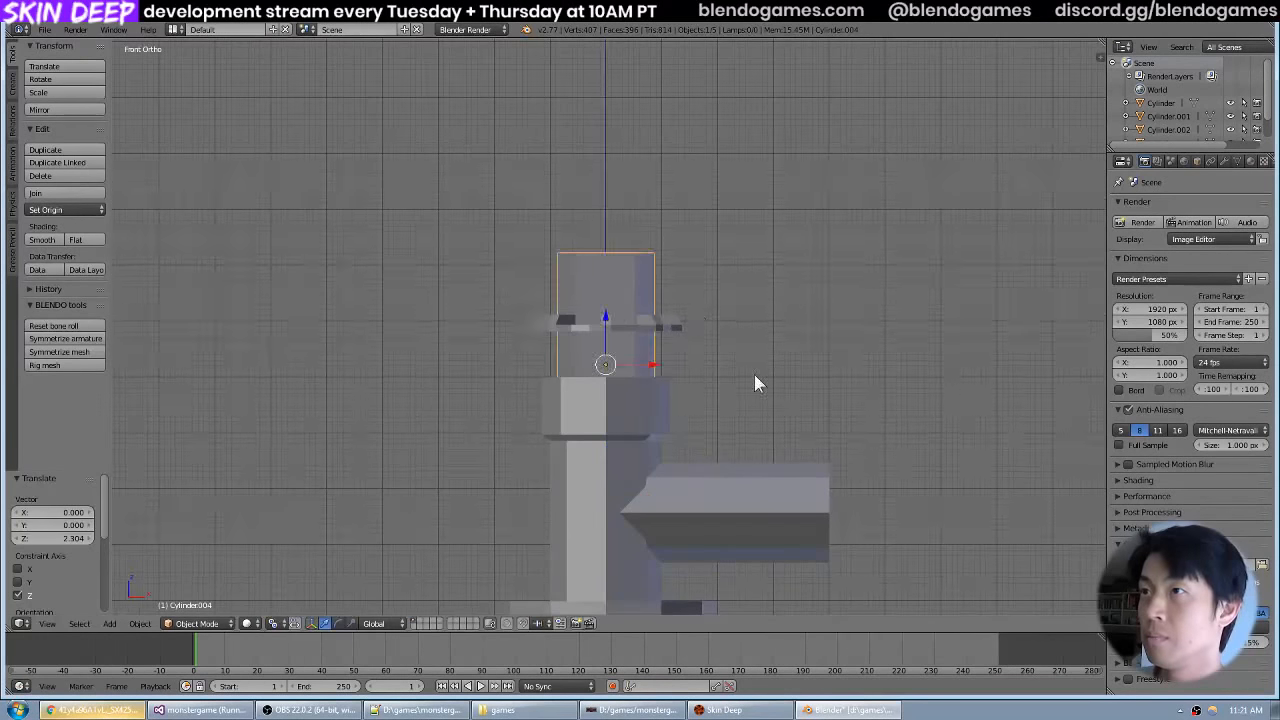
Scale the cylinder down to about 0.311 as a thin stem and raise it about 0.37 units along global Z.
{"action": "scroll", "coordinate": [780, 395], "scroll_direction": "up", "scroll_amount": 3}
{"action": "key", "text": "s"}
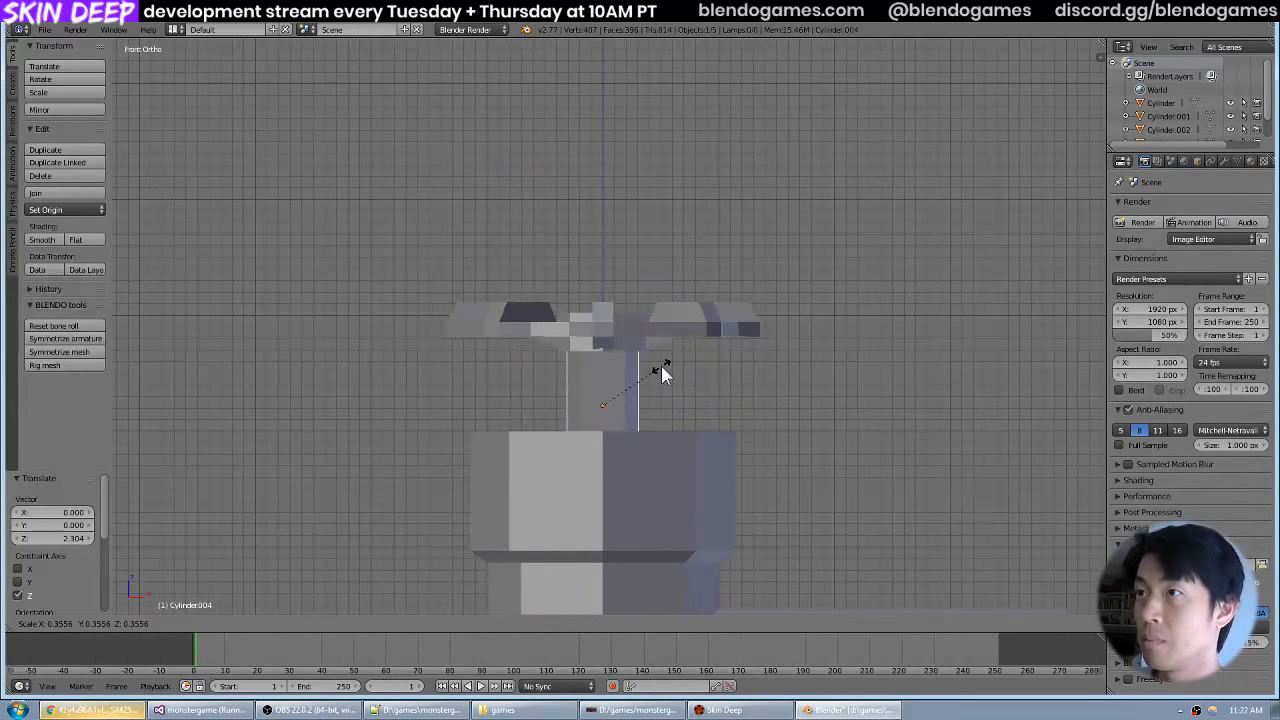
{"action": "left_click", "coordinate": [652, 368]}
{"action": "scroll", "coordinate": [668, 370], "scroll_direction": "down", "scroll_amount": 2}
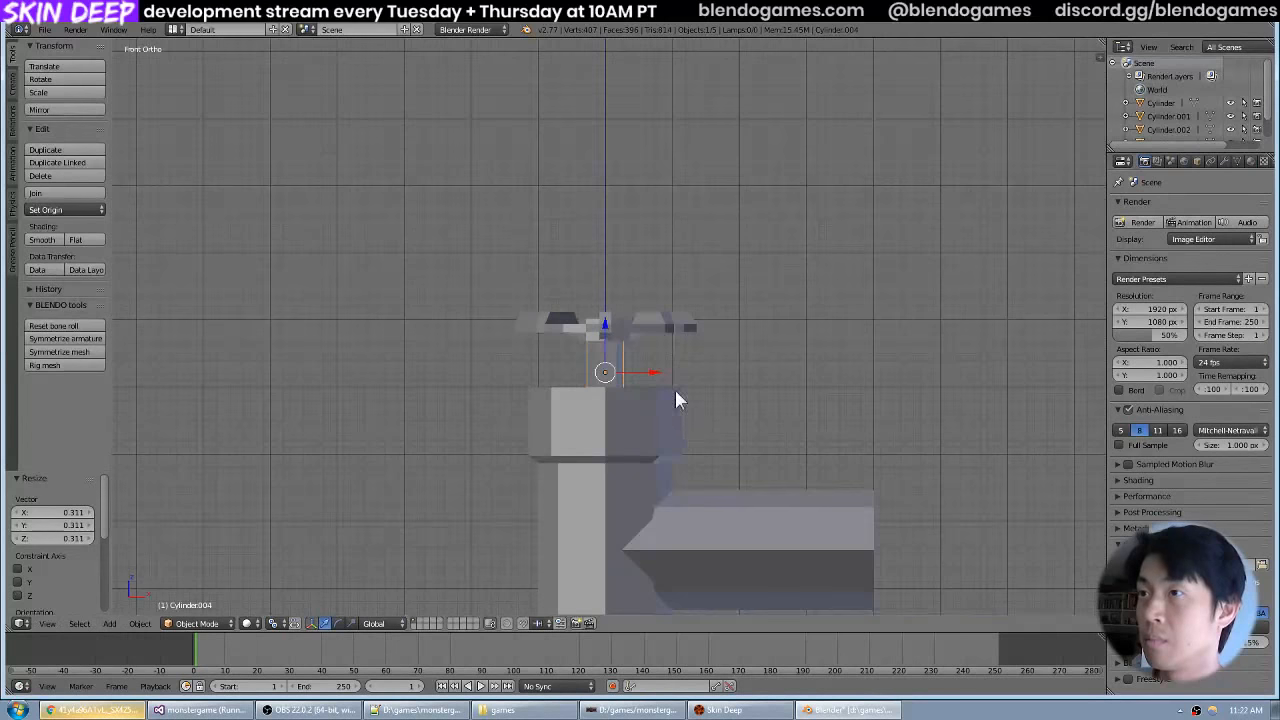
{"action": "key", "text": "g"}
{"action": "key", "text": "z"}
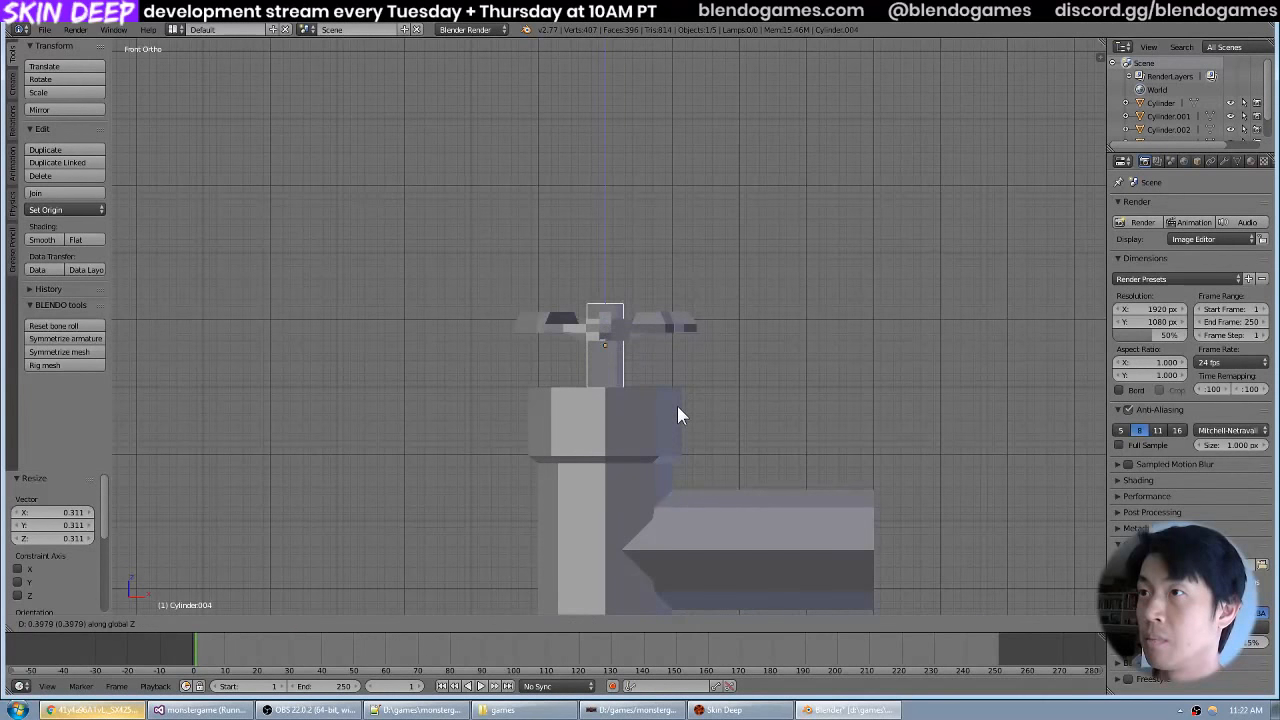
{"action": "left_click", "coordinate": [677, 407]}
{"action": "left_click_drag", "start_coordinate": [677, 361], "coordinate": [678, 405]}
Delete the top face of the five-sided stem in Edit Mode.
{"action": "scroll", "coordinate": [678, 410], "scroll_direction": "up", "scroll_amount": 6}
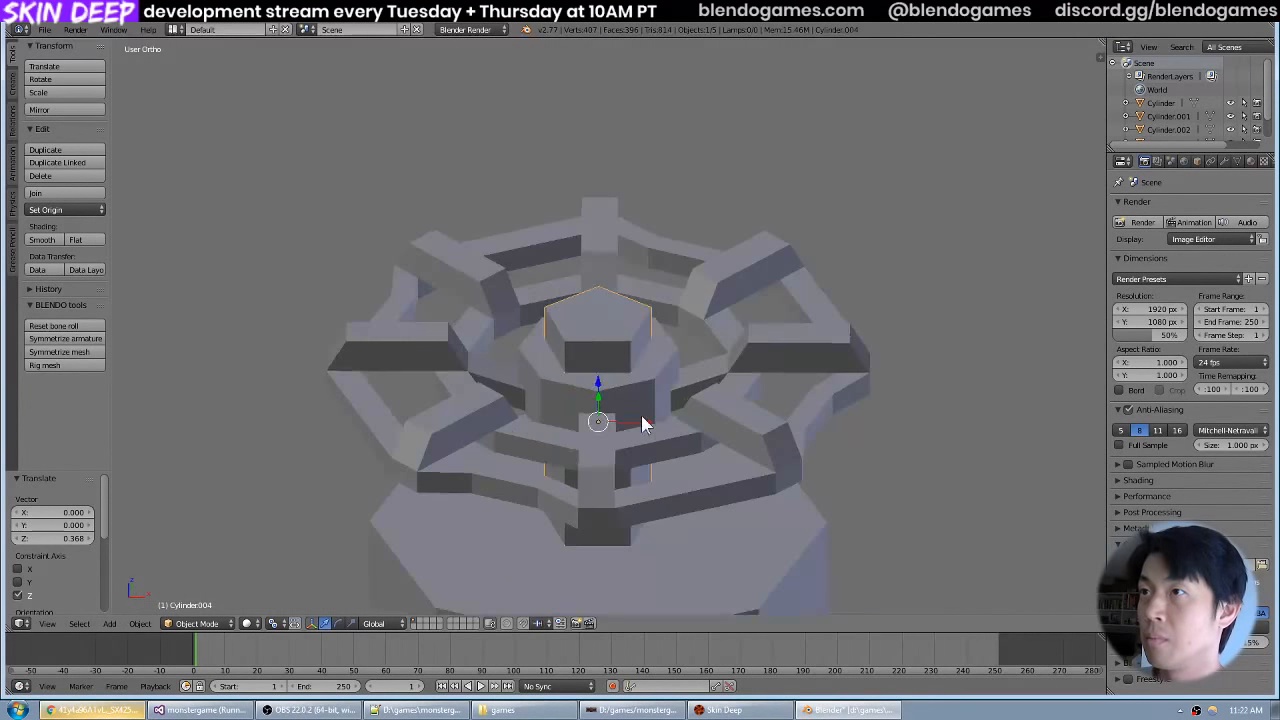
{"action": "key", "text": "Tab"}
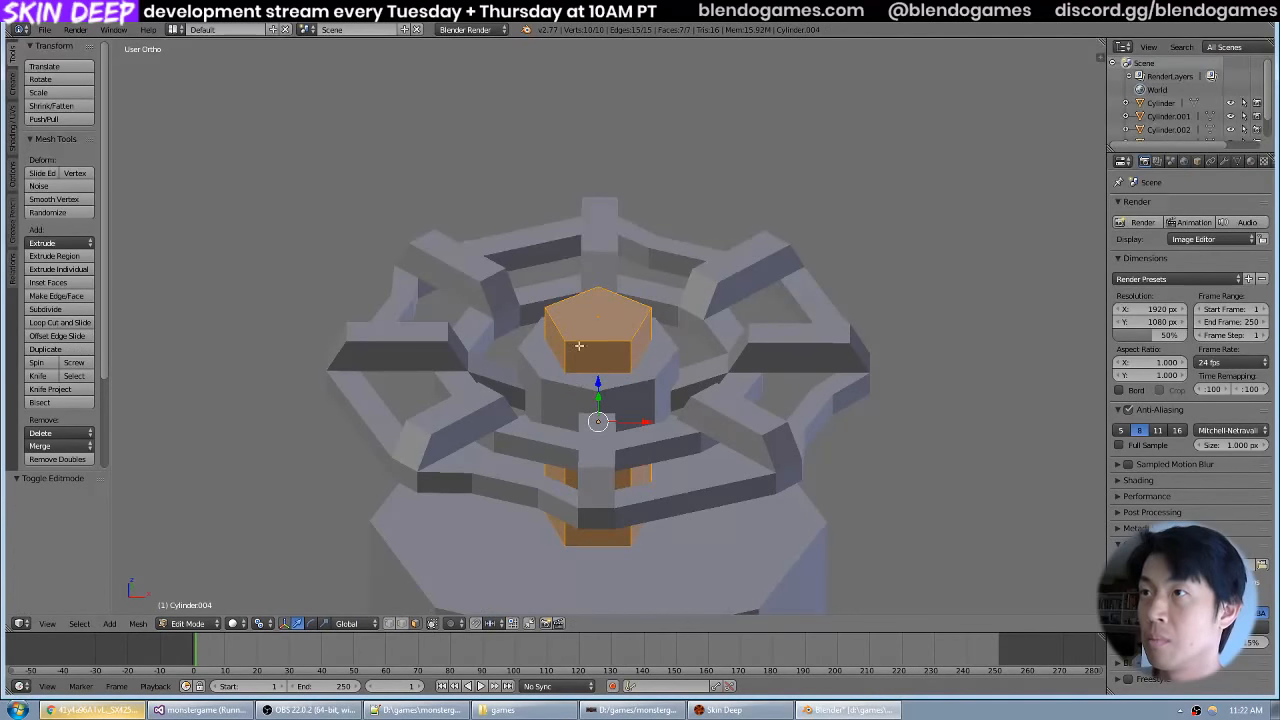
{"action": "right_click", "coordinate": [580, 318]}
{"action": "key", "text": "x"}
{"action": "left_click", "coordinate": [579, 309]}
{"action": "left_click_drag", "start_coordinate": [683, 411], "coordinate": [699, 280]}
Hide the valve body, delete the stem's bottom face in Edit Mode and return to Object Mode.
{"action": "scroll", "coordinate": [680, 318], "scroll_direction": "down", "scroll_amount": 2}
{"action": "key", "text": "Tab"}
{"action": "right_click", "coordinate": [639, 356]}
{"action": "key", "text": "h"}
{"action": "right_click", "coordinate": [624, 340]}
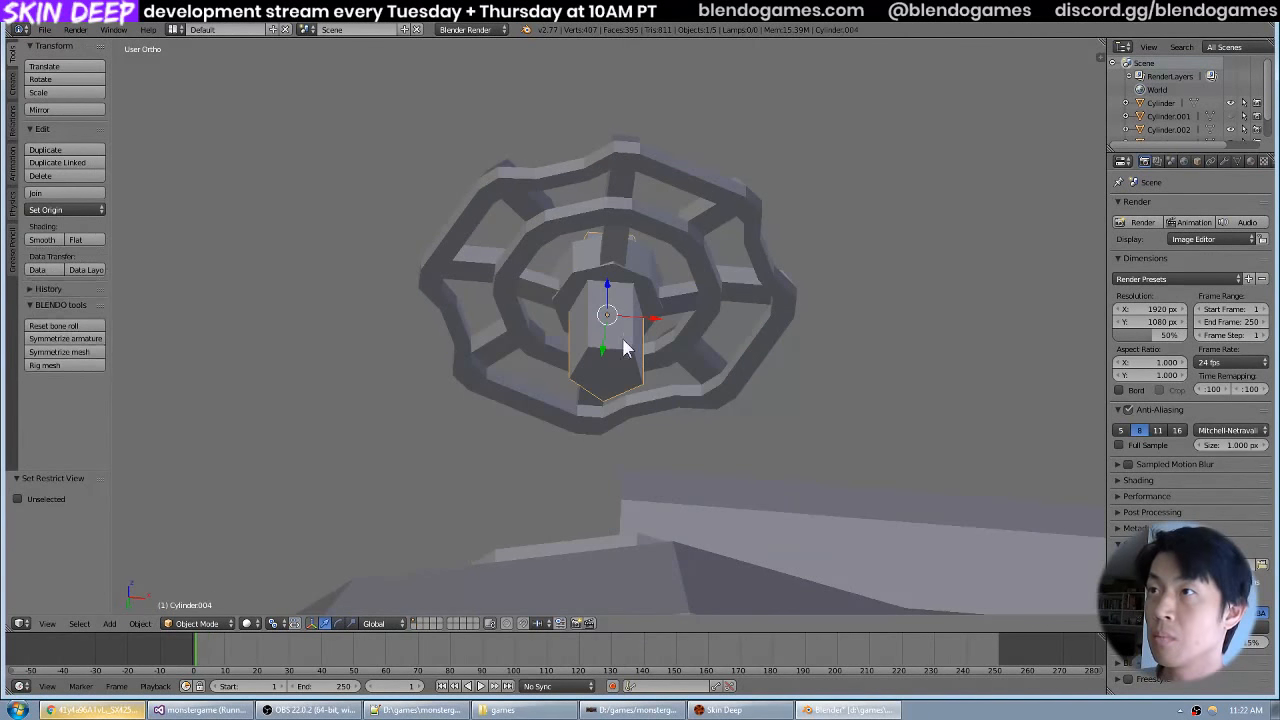
{"action": "key", "text": "Tab"}
{"action": "right_click", "coordinate": [612, 369]}
{"action": "key", "text": "x"}
{"action": "left_click", "coordinate": [614, 367]}
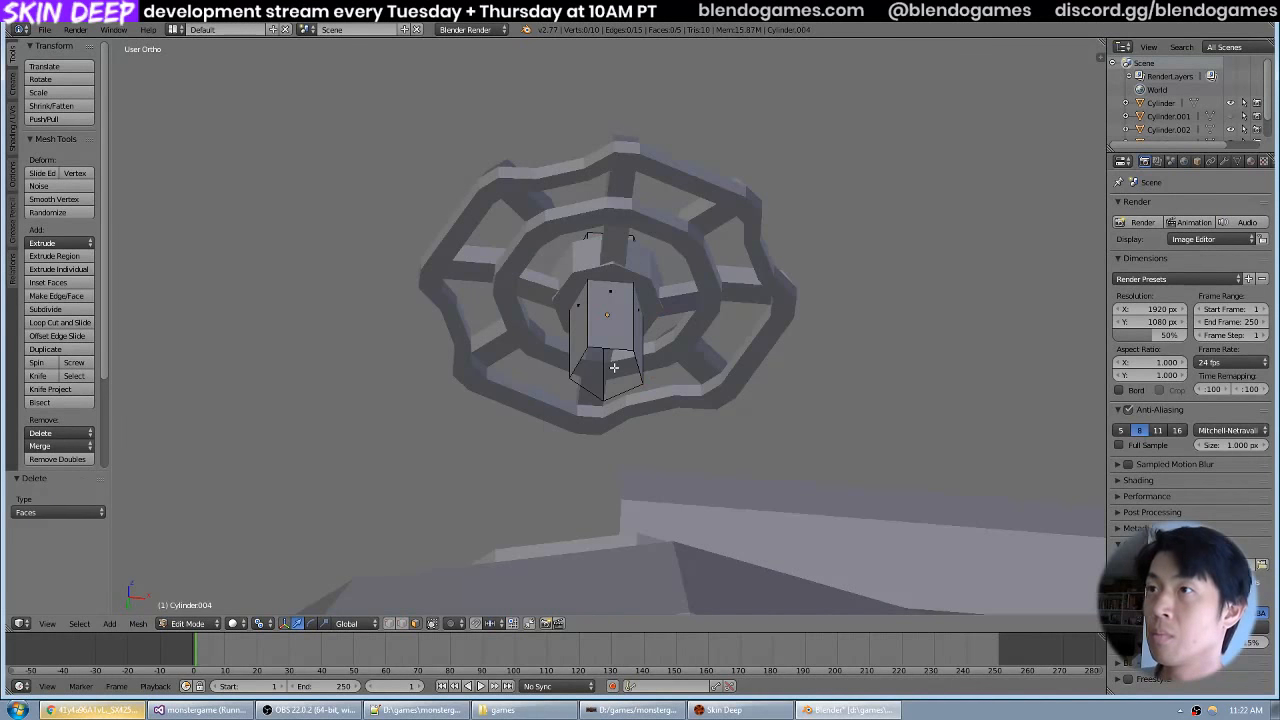
{"action": "key", "text": "Tab"}
Check the open-ended stem inside the handwheel and reveal the hidden valve body.
{"action": "key", "text": "KP_1"}
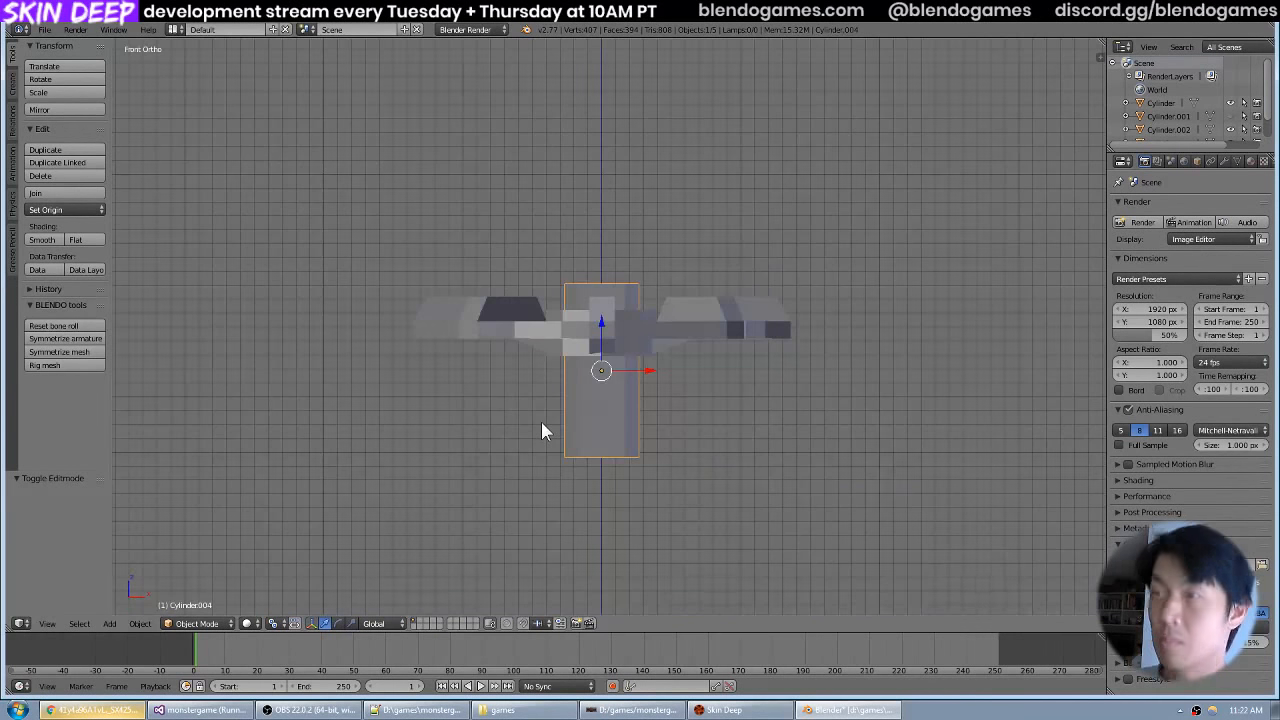
{"action": "key", "text": "z"}
{"action": "left_click_drag", "start_coordinate": [627, 320], "coordinate": [618, 411]}
{"action": "key", "text": "Tab"}
{"action": "key", "text": "z"}
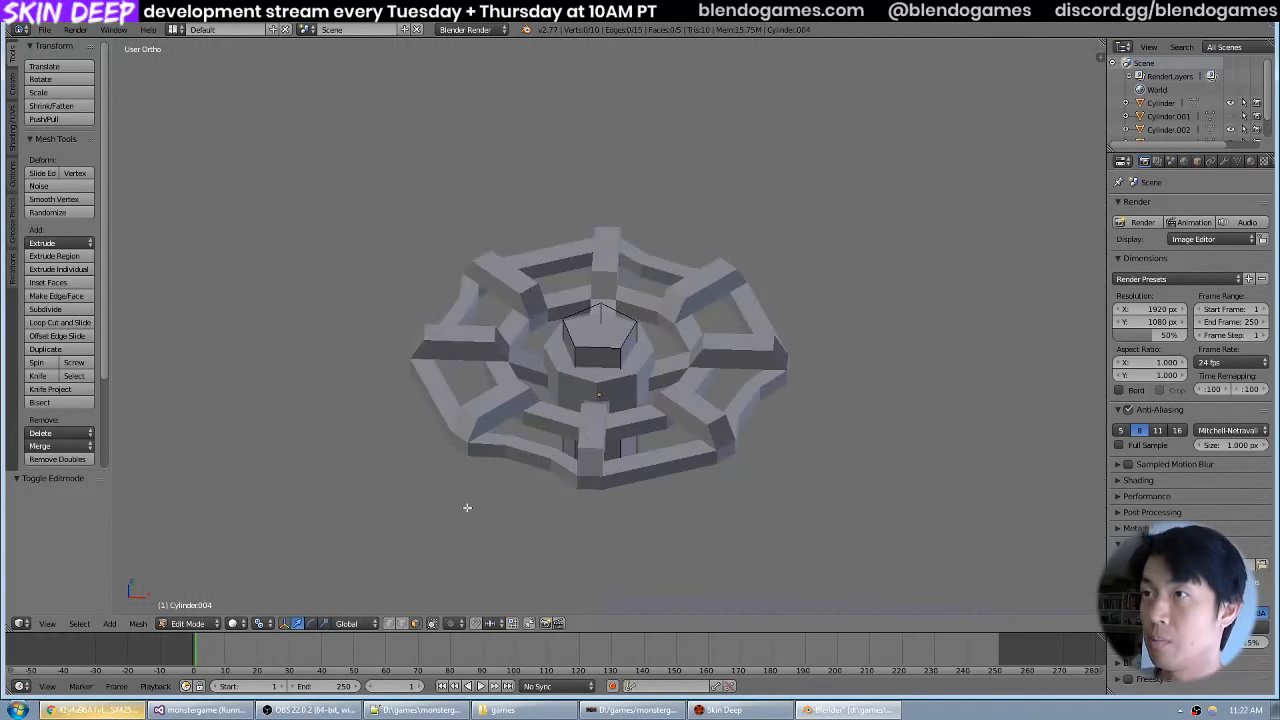
{"action": "scroll", "coordinate": [590, 400], "scroll_direction": "down", "scroll_amount": 6}
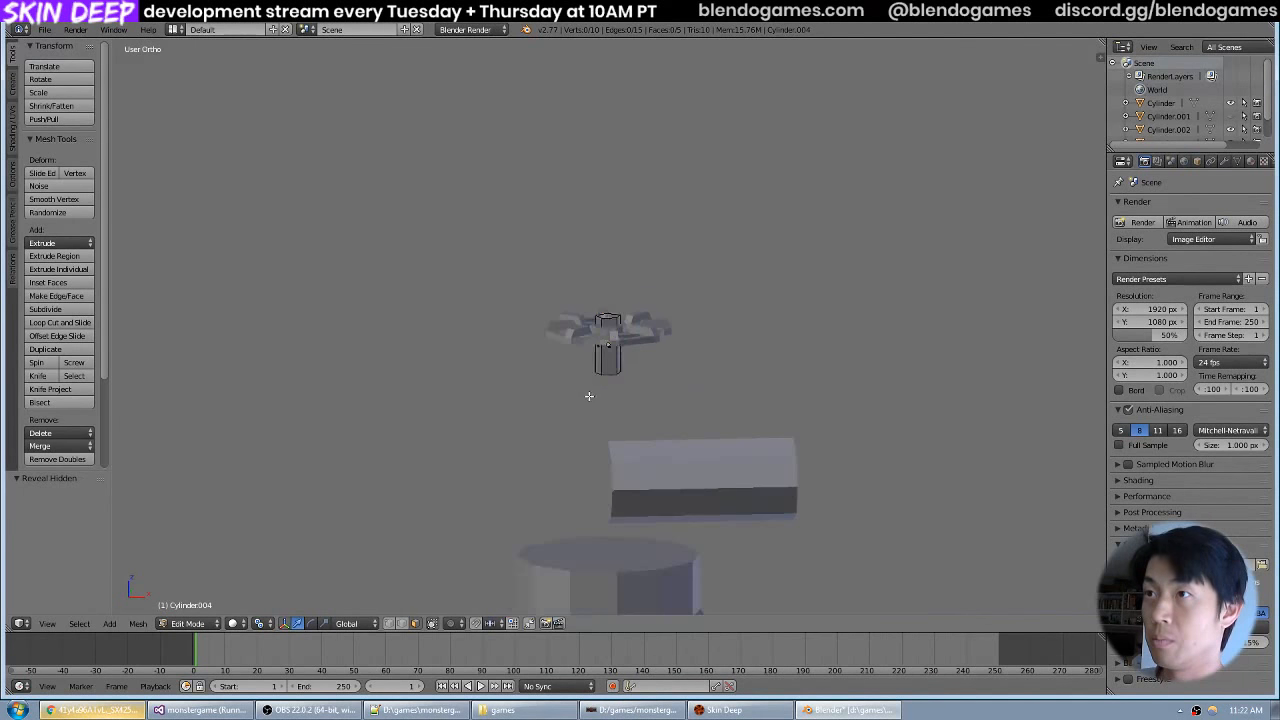
{"action": "key", "text": "Tab"}
{"action": "scroll", "coordinate": [599, 395], "scroll_direction": "up", "scroll_amount": 5}
Select the stem's top edge loop and lower it about 0.48 units along global Z to the hub's underside.
{"action": "key", "text": "Tab"}
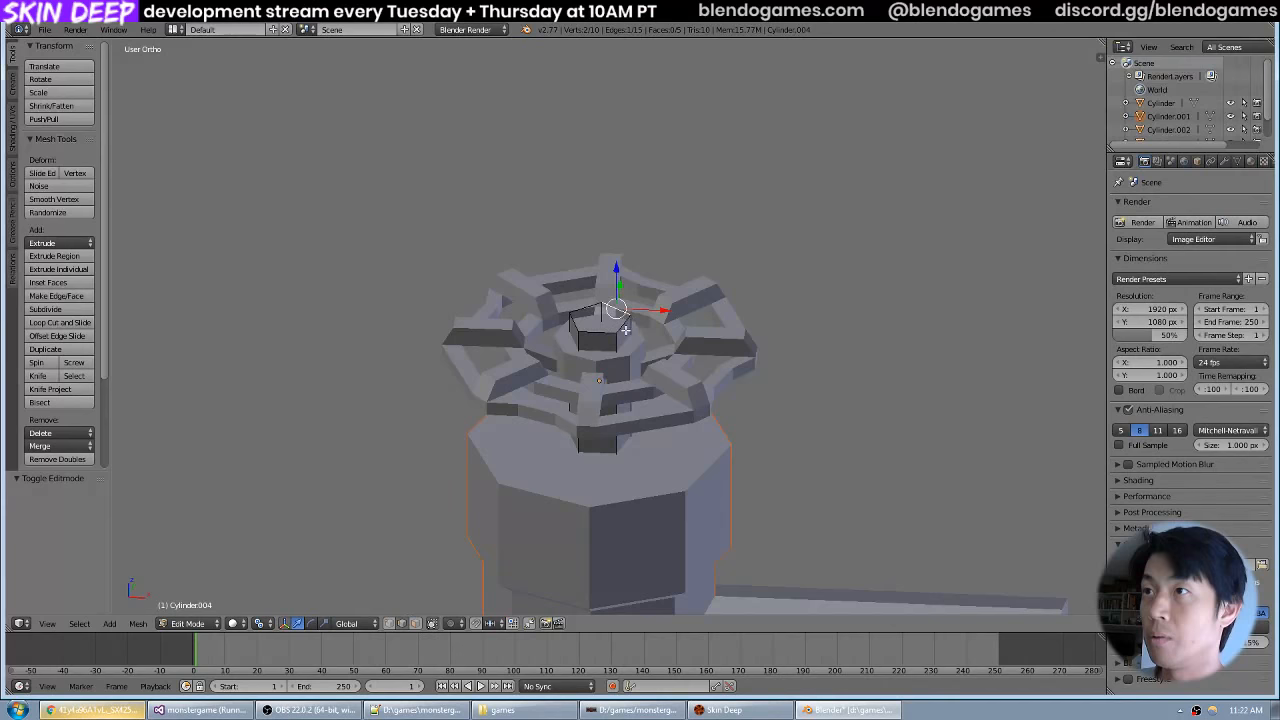
{"action": "key", "text": "KP_1"}
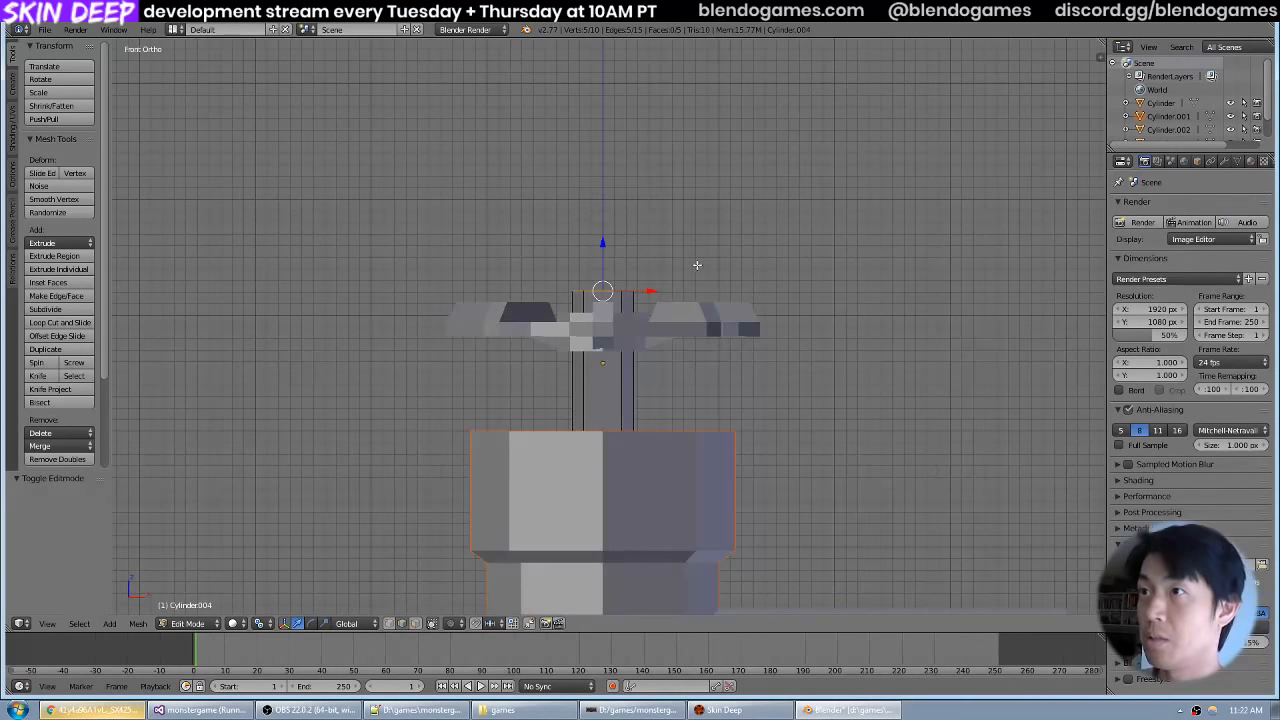
{"action": "key", "text": "g"}
{"action": "key", "text": "z"}
{"action": "left_click", "coordinate": [699, 326]}
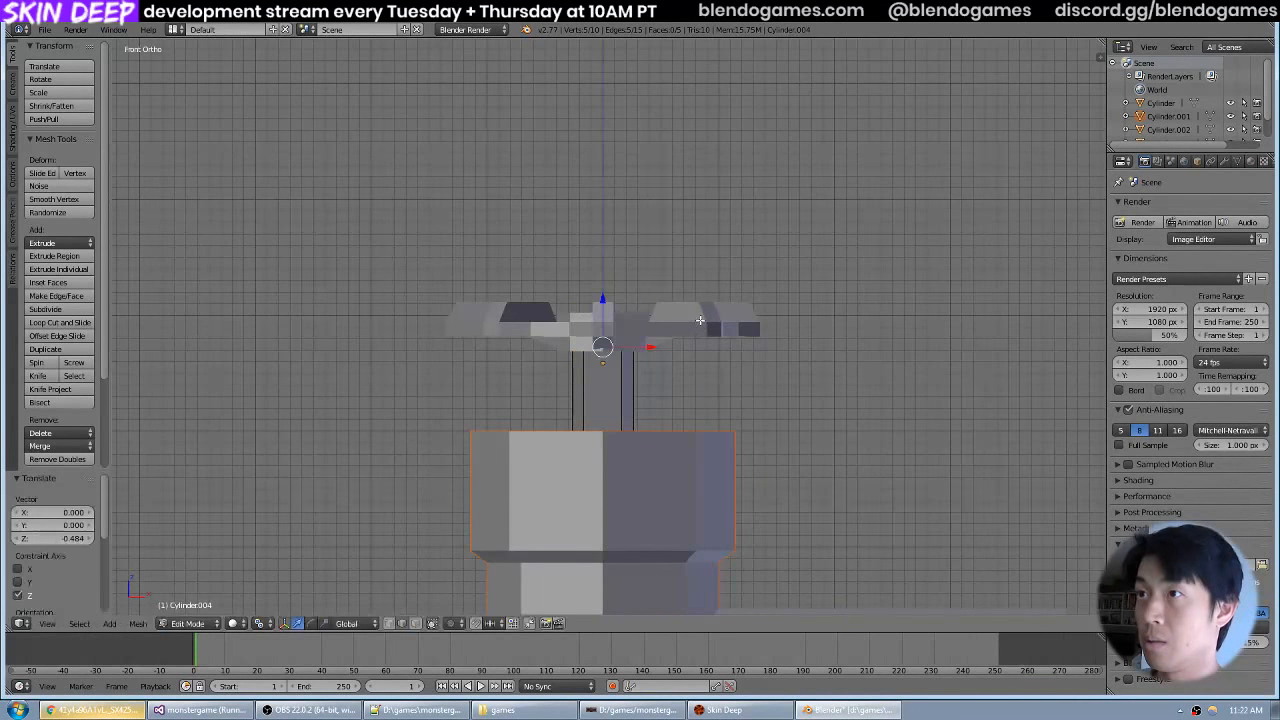
{"action": "scroll", "coordinate": [695, 298], "scroll_direction": "down", "scroll_amount": 3}
{"action": "left_click_drag", "start_coordinate": [692, 291], "coordinate": [709, 259]}
Return to Object Mode, clear the selection and examine the stem between the handwheel and the valve body.
{"action": "key", "text": "Tab"}
{"action": "scroll", "coordinate": [699, 308], "scroll_direction": "down", "scroll_amount": 2}
{"action": "scroll", "coordinate": [699, 308], "scroll_direction": "down", "scroll_amount": 4}
{"action": "key", "text": "a"}
{"action": "scroll", "coordinate": [482, 334], "scroll_direction": "down", "scroll_amount": 4}
{"action": "scroll", "coordinate": [612, 302], "scroll_direction": "up", "scroll_amount": 6}
{"action": "scroll", "coordinate": [612, 304], "scroll_direction": "up", "scroll_amount": 8}
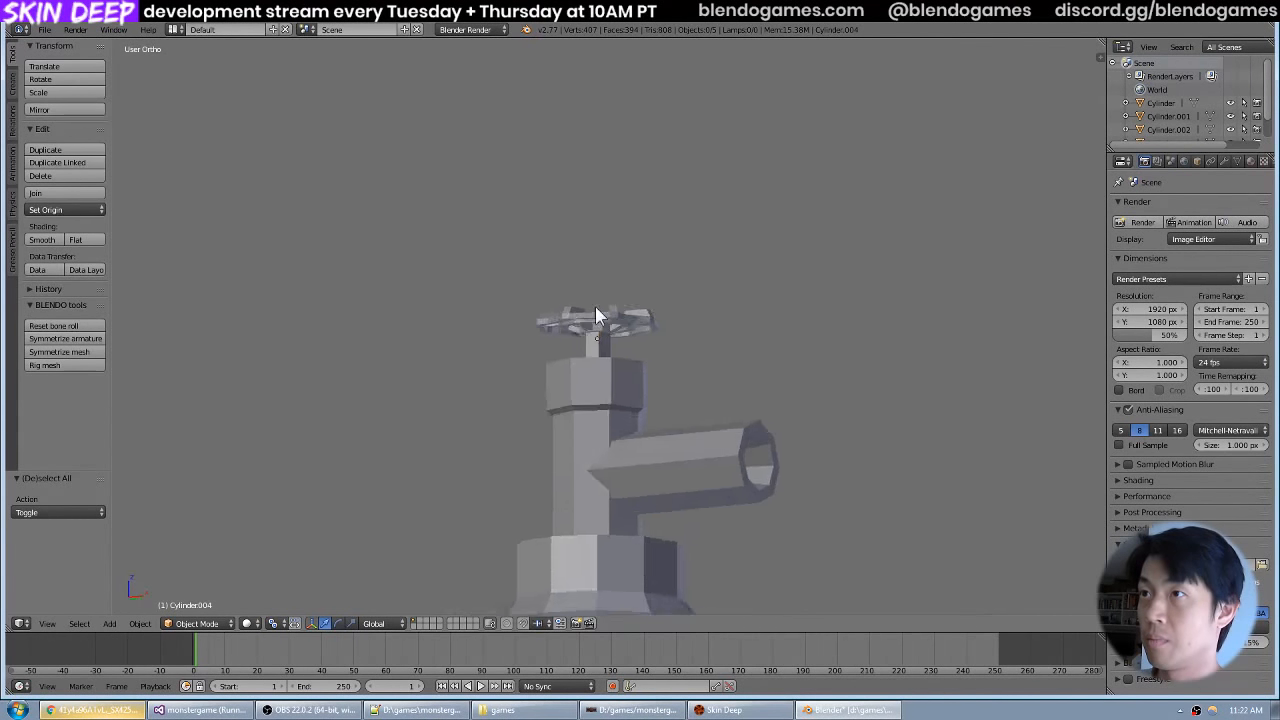
Shorten the stem by lowering its top edge loop about 0.45 units along global Z in Edit Mode.
{"action": "key", "text": "Tab"}
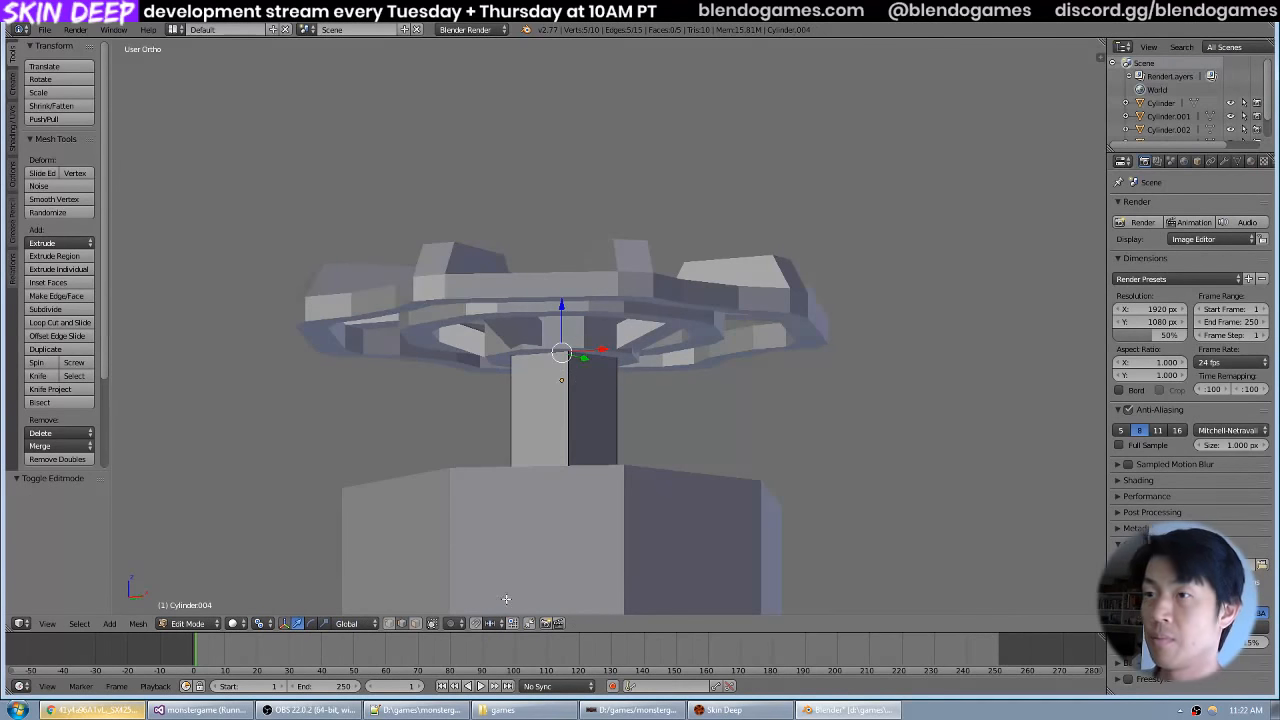
{"action": "key", "text": "KP_1"}
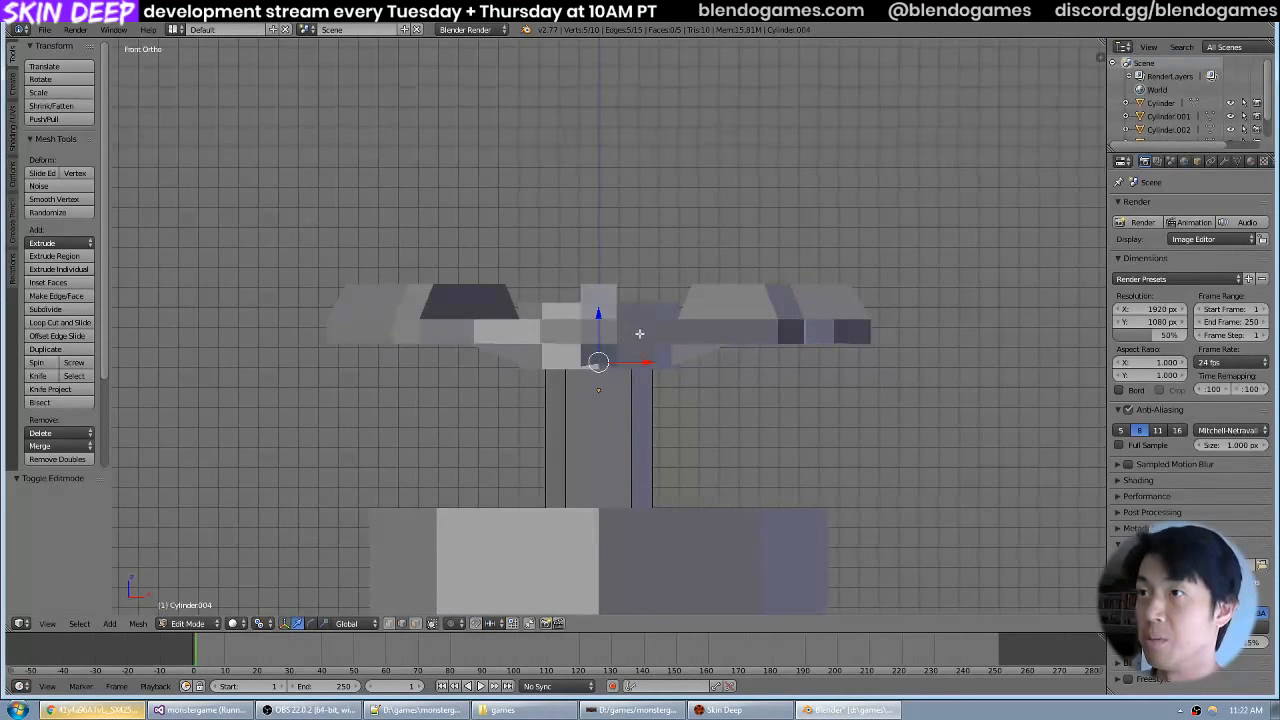
{"action": "key", "text": "g"}
{"action": "key", "text": "z"}
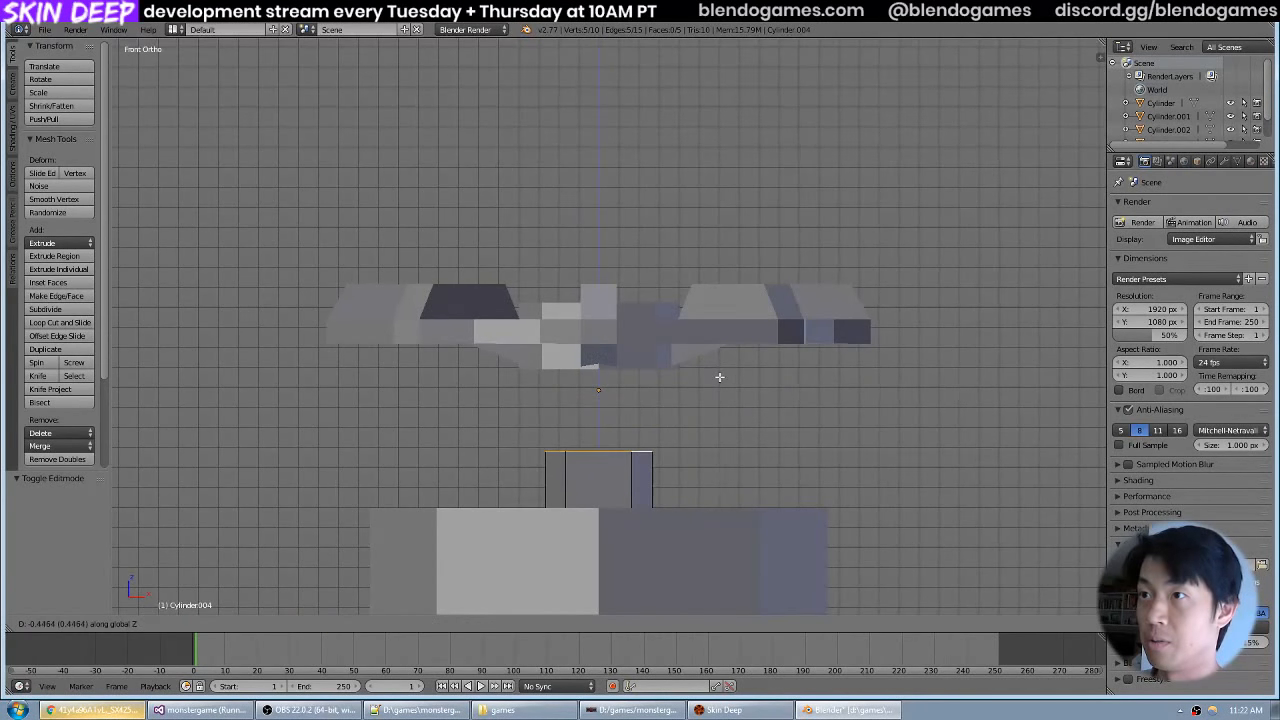
{"action": "left_click", "coordinate": [719, 377]}
{"action": "key", "text": "Tab"}
Lower the handwheel about 0.42 units along global Z toward the shortened stem.
{"action": "right_click", "coordinate": [690, 322]}
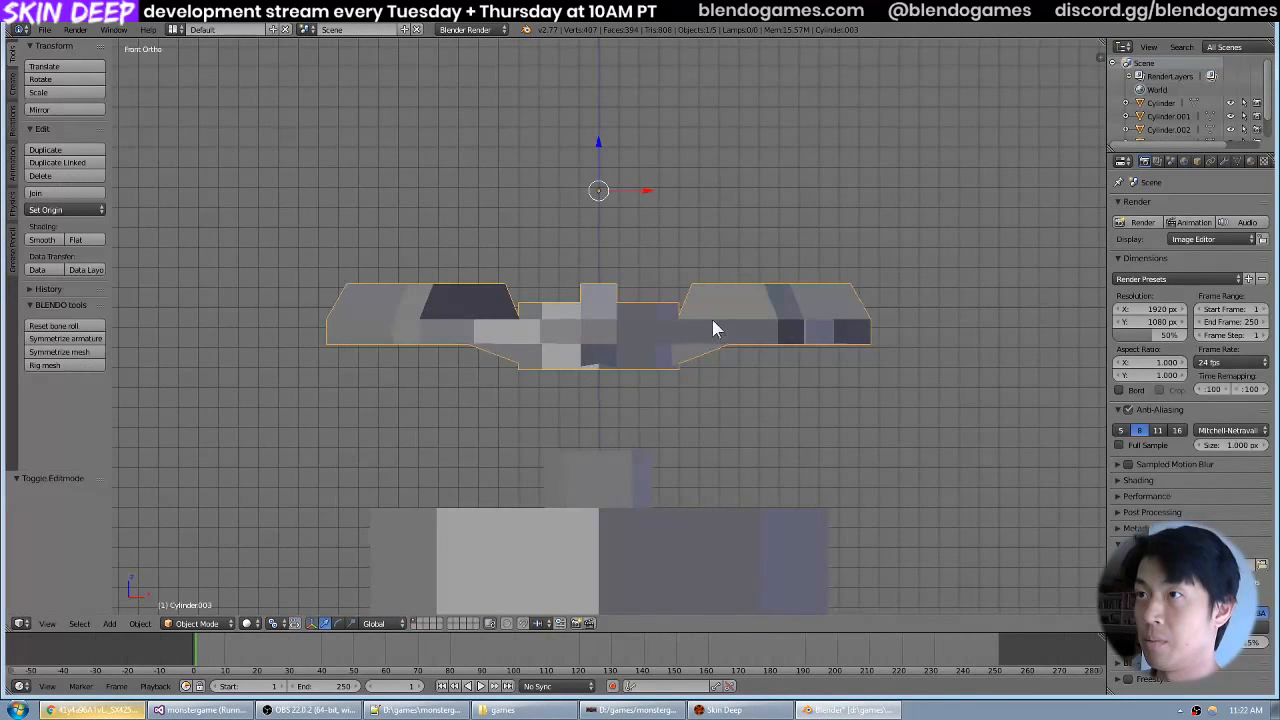
{"action": "key", "text": "g"}
{"action": "key", "text": "z"}
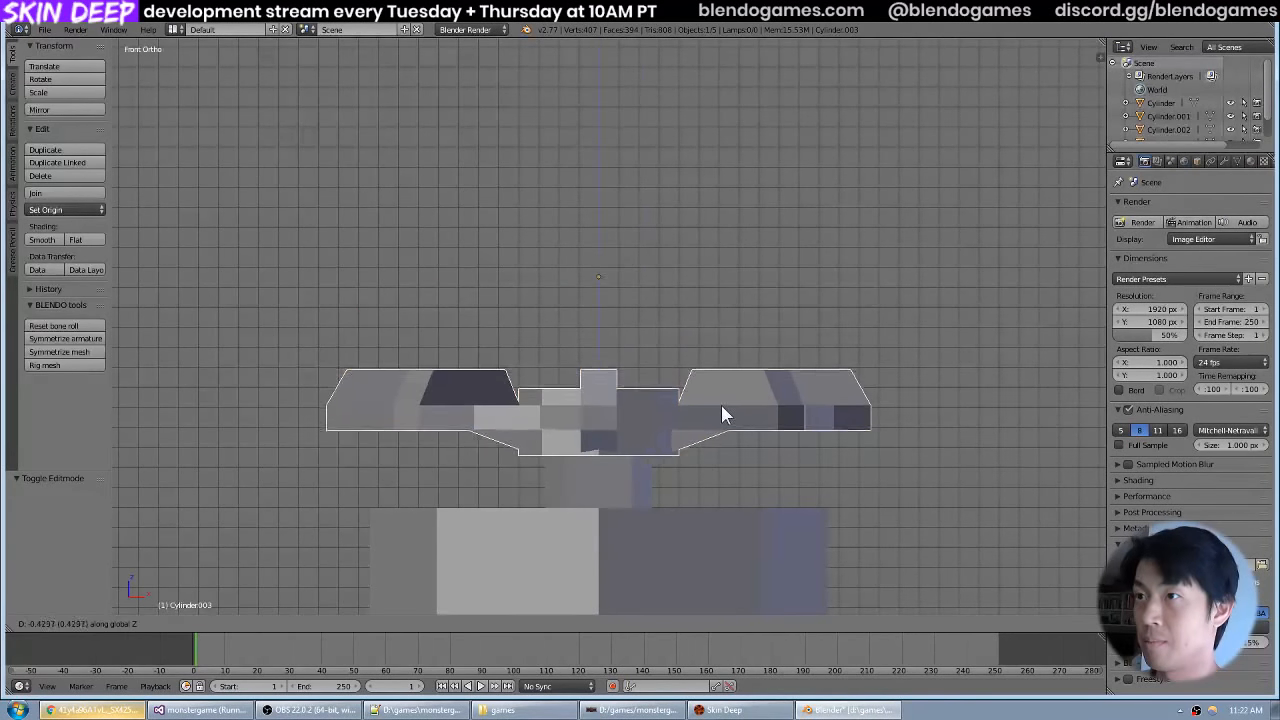
{"action": "left_click", "coordinate": [721, 405]}
{"action": "scroll", "coordinate": [791, 346], "scroll_direction": "down", "scroll_amount": 4}
Clear the selection in Edit Mode and Object Mode, and save the file over the existing one.
{"action": "key", "text": "Tab"}
{"action": "left_click_drag", "start_coordinate": [791, 346], "coordinate": [723, 374]}
{"action": "key", "text": "a"}
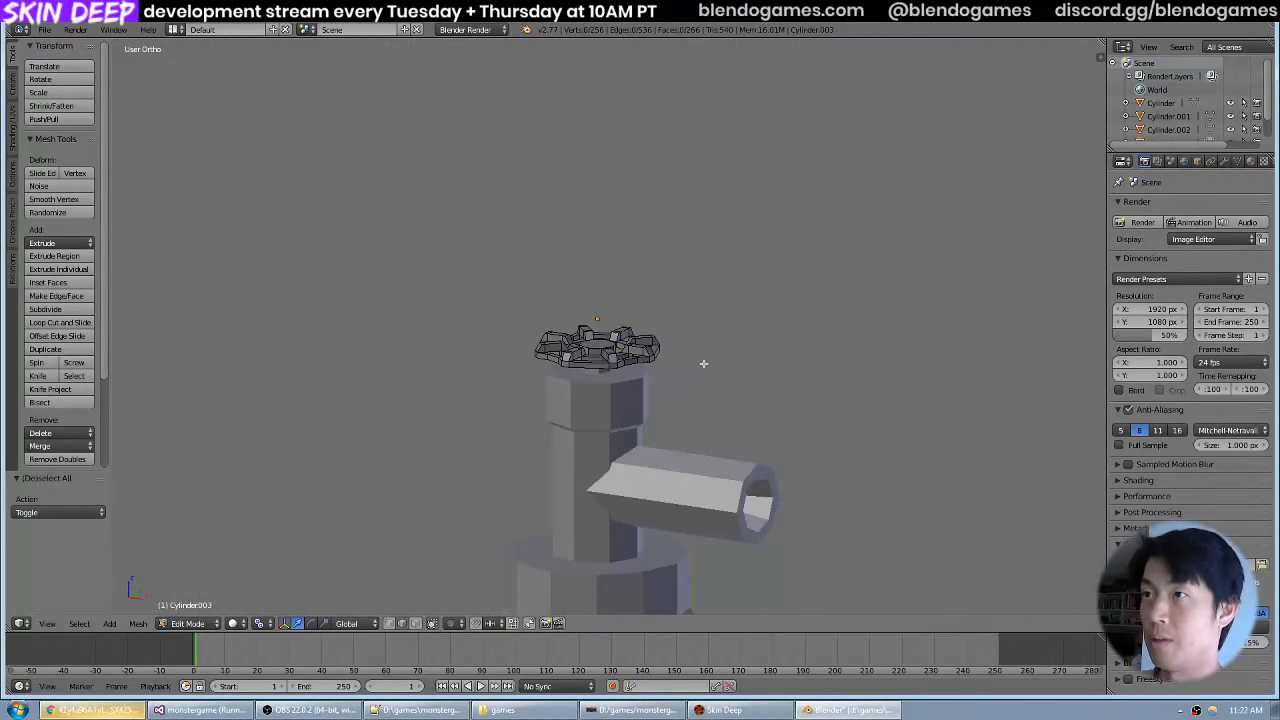
{"action": "key", "text": "Tab"}
{"action": "key", "text": "ctrl+a"}
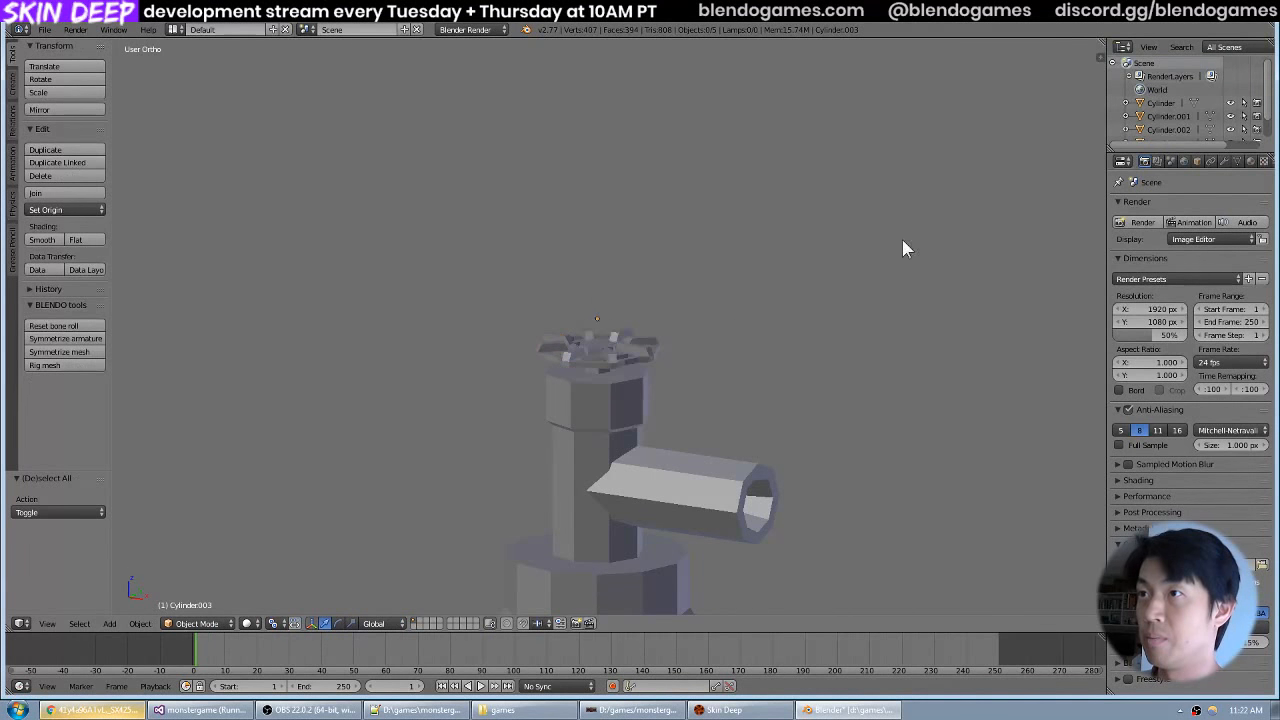
{"action": "key", "text": "ctrl+s"}
{"action": "left_click", "coordinate": [763, 303]}
Examine the valve's proportions and compare them with the oxygen cylinder reference photo in Chrome, then switch back to Blender.
{"action": "left_click_drag", "start_coordinate": [763, 303], "coordinate": [549, 368]}
{"action": "scroll", "coordinate": [743, 355], "scroll_direction": "down", "scroll_amount": 4}
{"action": "scroll", "coordinate": [707, 342], "scroll_direction": "up", "scroll_amount": 5}
{"action": "scroll", "coordinate": [708, 317], "scroll_direction": "down", "scroll_amount": 5}
{"action": "scroll", "coordinate": [708, 360], "scroll_direction": "up", "scroll_amount": 4}
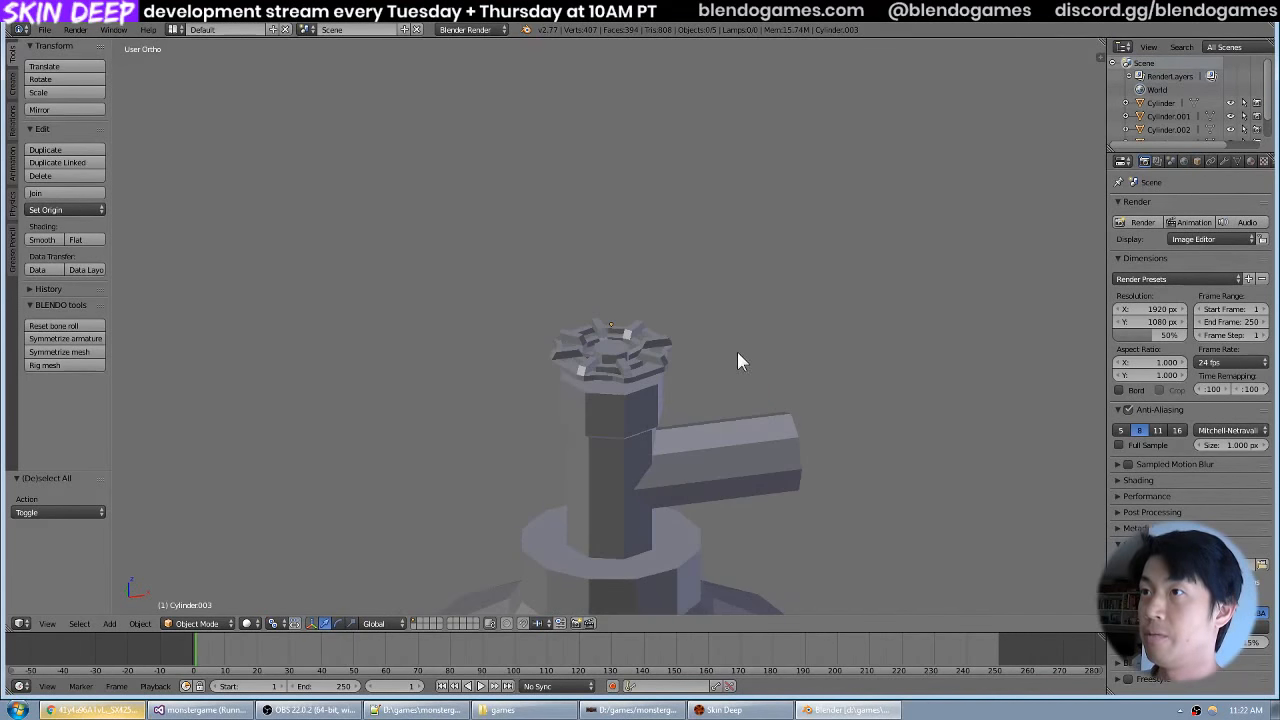
{"action": "key", "text": "alt+Tab"}
{"action": "key", "text": "alt+Left"}
{"action": "key", "text": "alt+Left"}
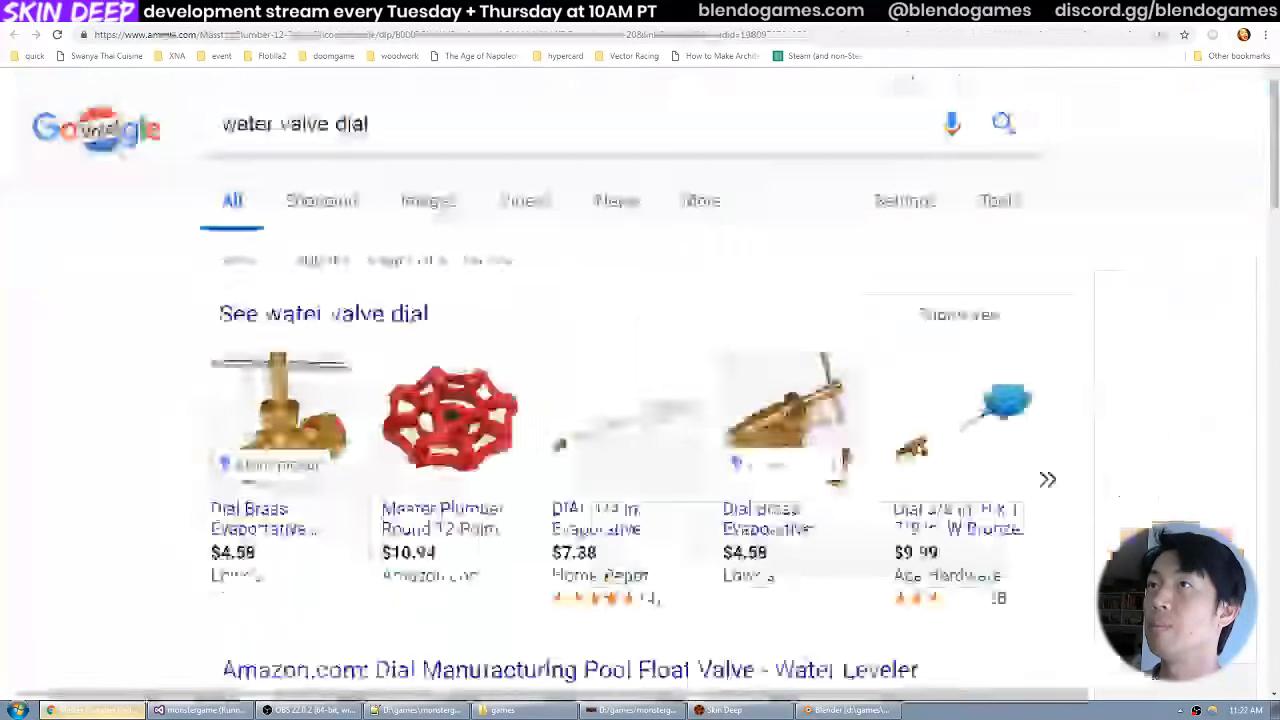
{"action": "key", "text": "alt+Left"}
{"action": "key", "text": "alt+Tab"}
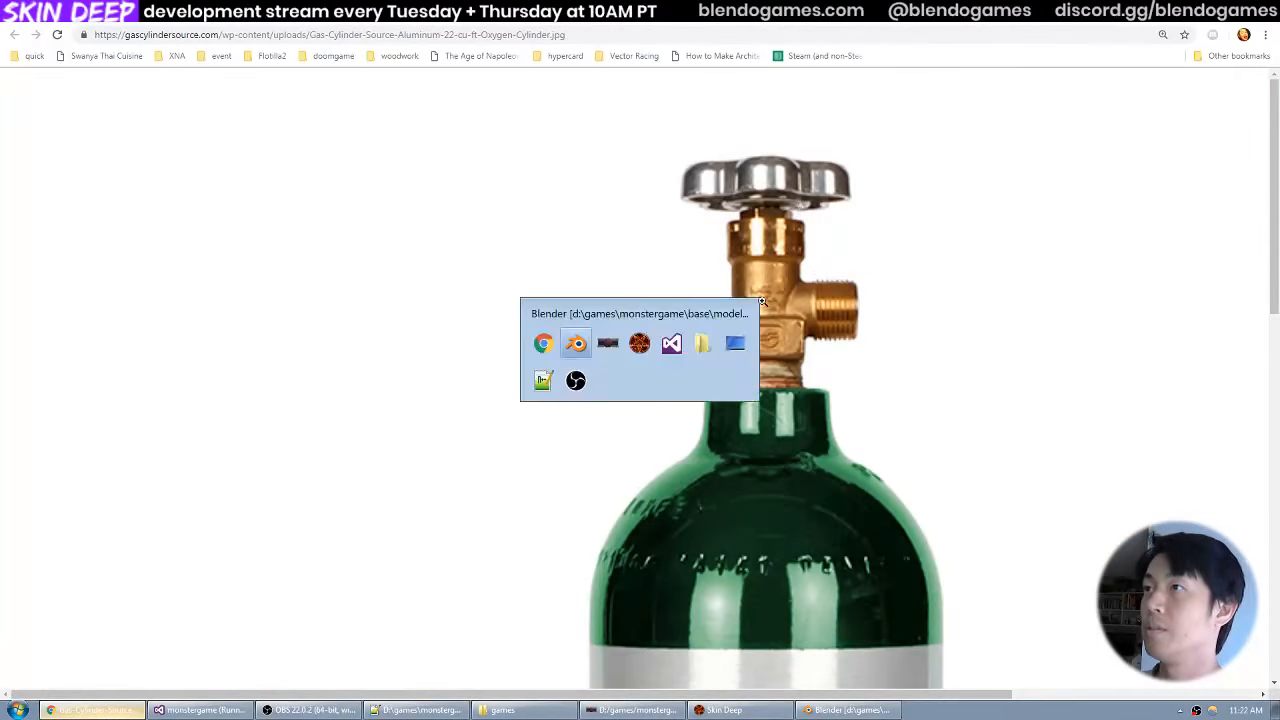
Select the handwheel and scale it uniformly by 1.5 in front view.
{"action": "right_click", "coordinate": [668, 357]}
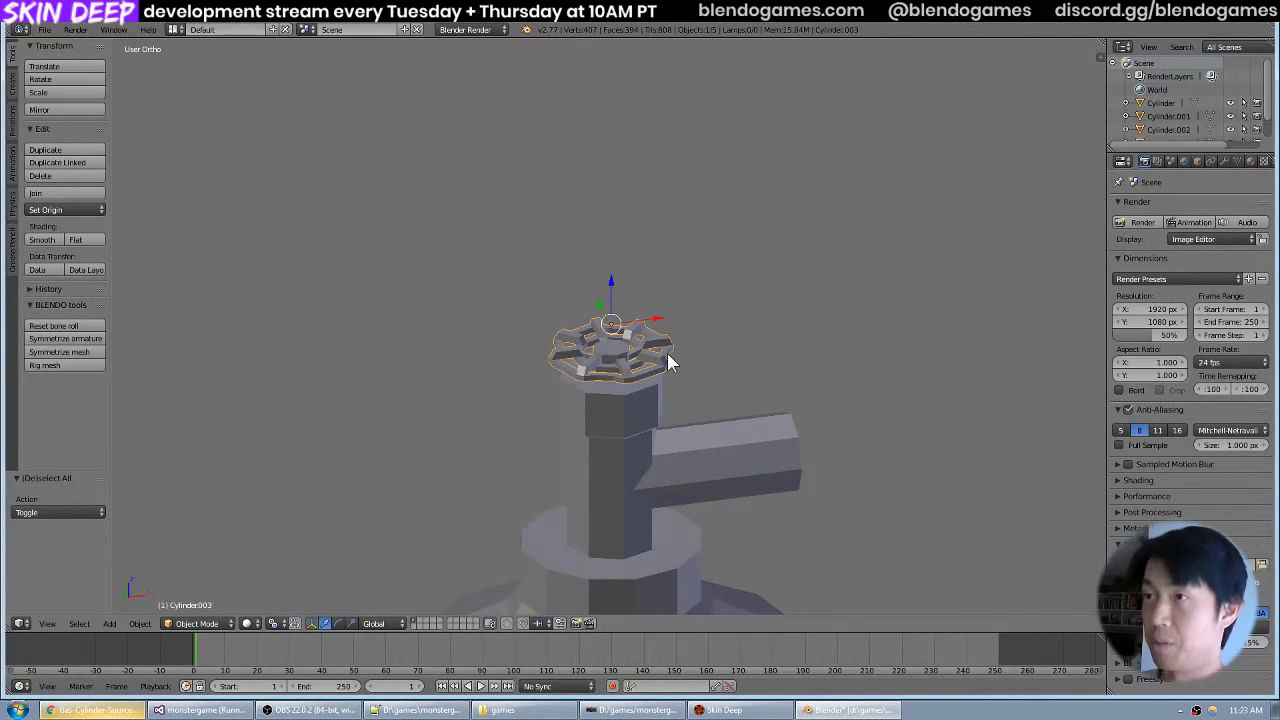
{"action": "key", "text": "KP_1"}
{"action": "type", "text": "s1.5"}
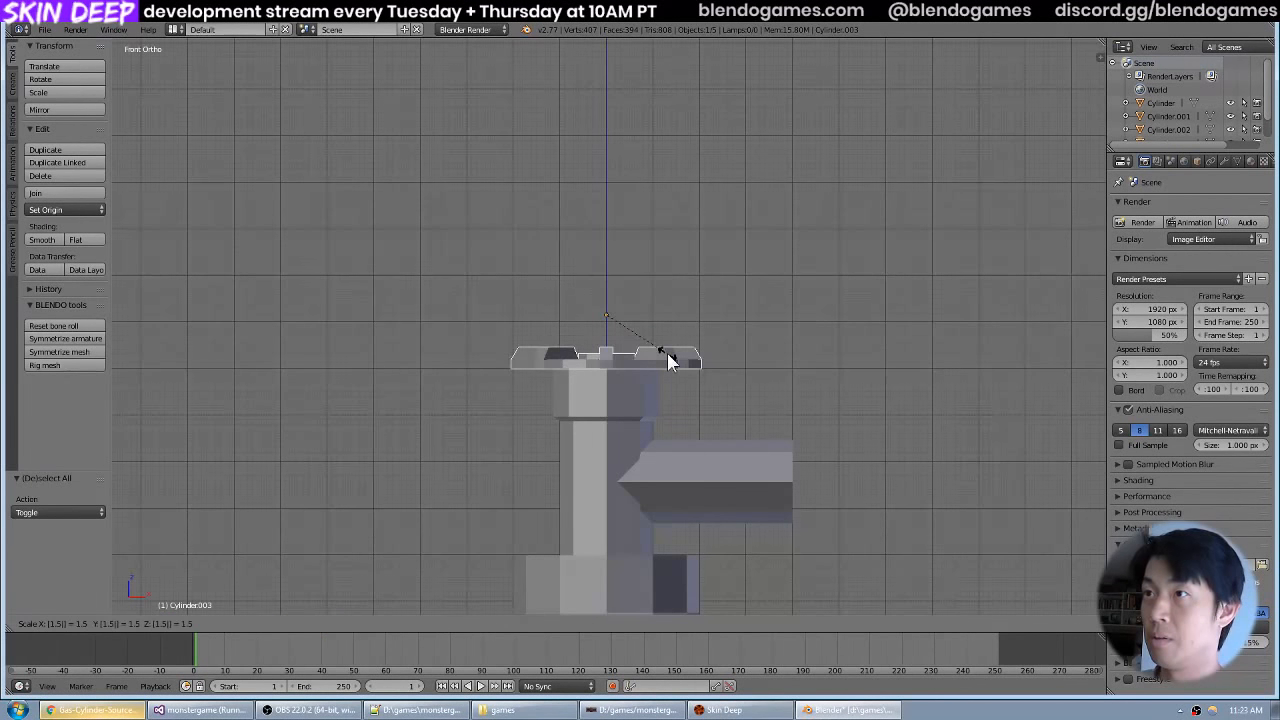
{"action": "key", "text": "Return"}
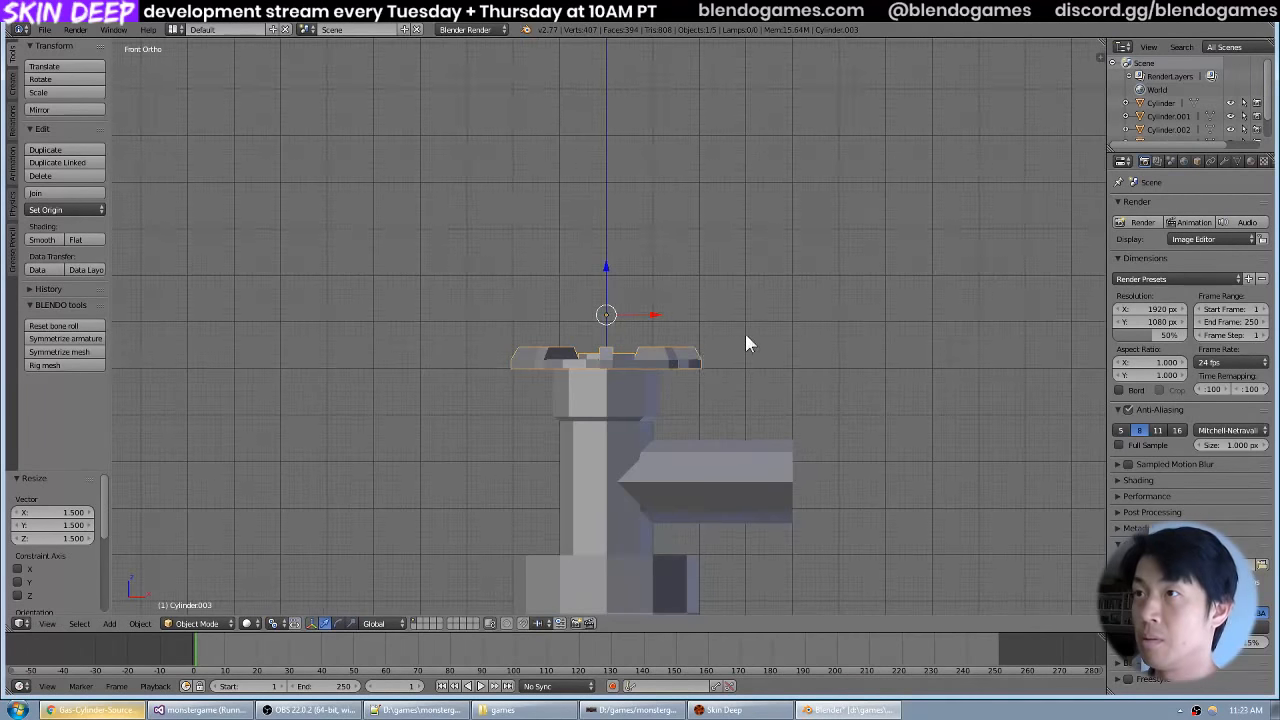
Raise the enlarged handwheel about 0.43 units along global Z above the stem.
{"action": "scroll", "coordinate": [745, 333], "scroll_direction": "up", "scroll_amount": 6}
{"action": "key", "text": "g"}
{"action": "key", "text": "z"}
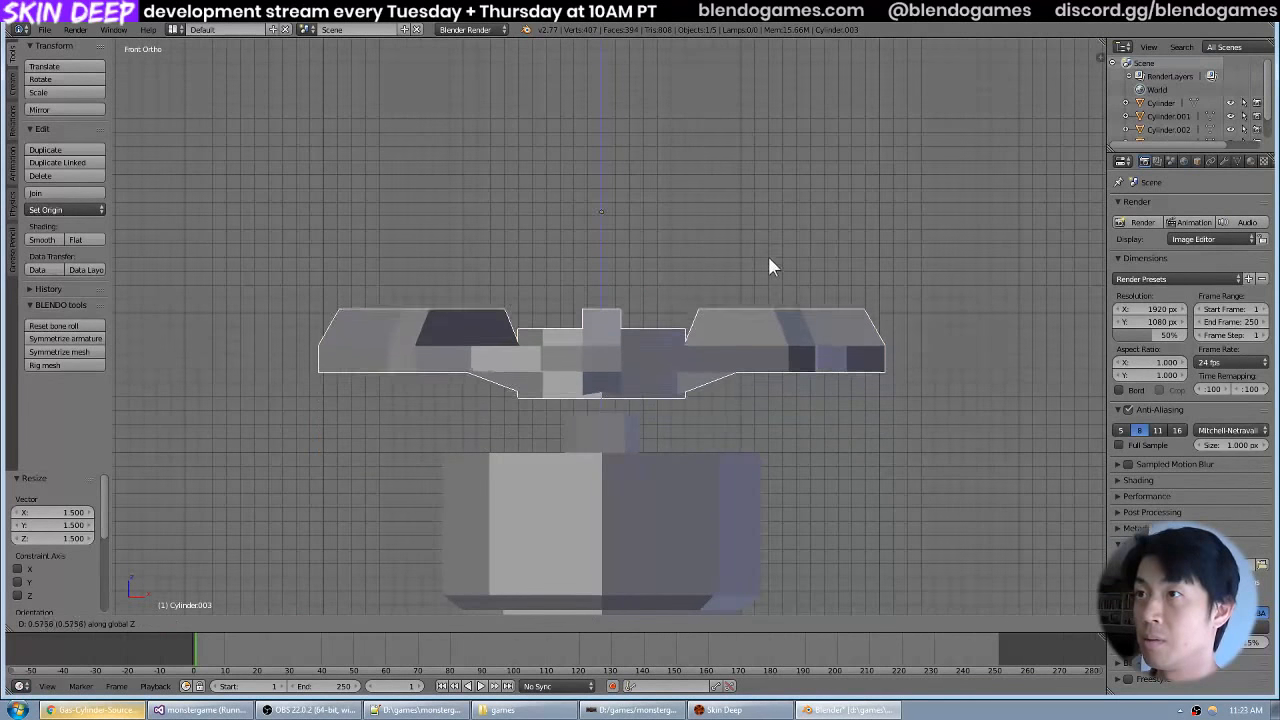
{"action": "left_click", "coordinate": [767, 268]}
{"action": "scroll", "coordinate": [776, 285], "scroll_direction": "down", "scroll_amount": 7}
{"action": "scroll", "coordinate": [780, 291], "scroll_direction": "down", "scroll_amount": 3}
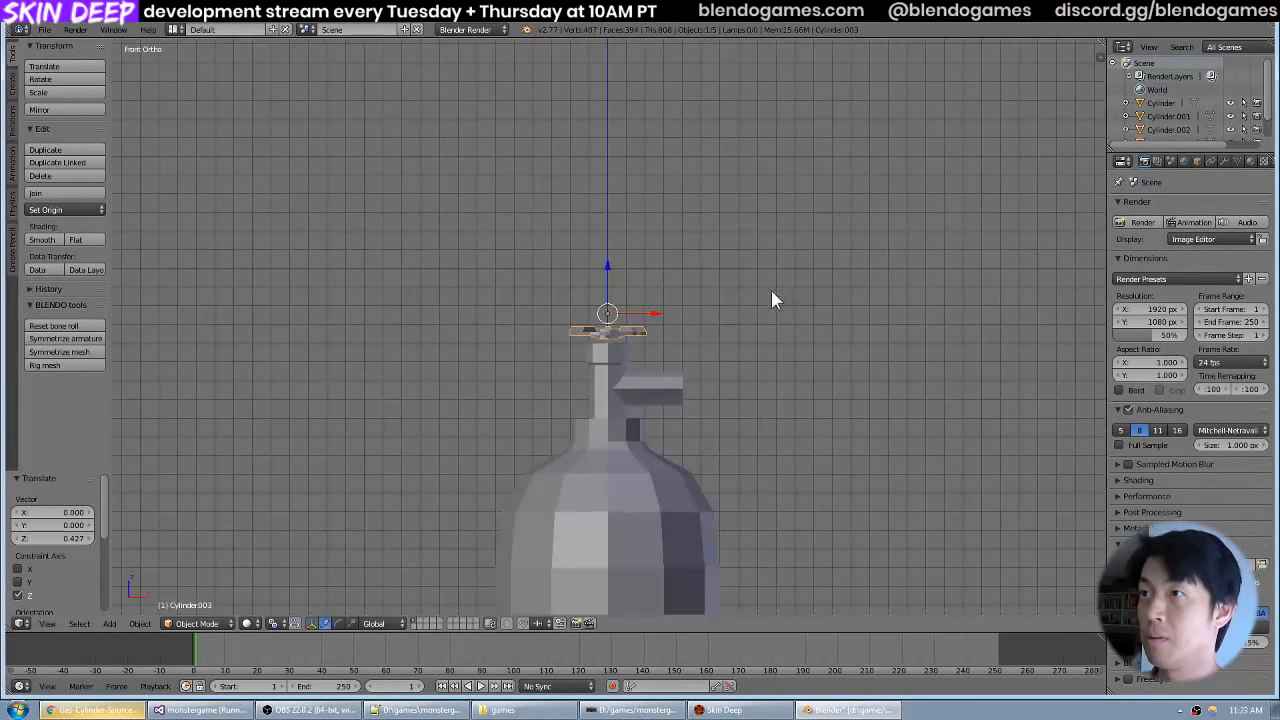
Check the handwheel's placement in wireframe, clear the selection, and save over the existing file.
{"action": "left_click_drag", "start_coordinate": [771, 290], "coordinate": [769, 316]}
{"action": "key", "text": "z"}
{"action": "key", "text": "z"}
{"action": "key", "text": "a"}
{"action": "scroll", "coordinate": [700, 377], "scroll_direction": "up", "scroll_amount": 3}
{"action": "key", "text": "ctrl+s"}
{"action": "left_click", "coordinate": [737, 331]}
Apply the handwheel's rotation and scale, save over the existing file, and clear the selection.
{"action": "right_click", "coordinate": [658, 343]}
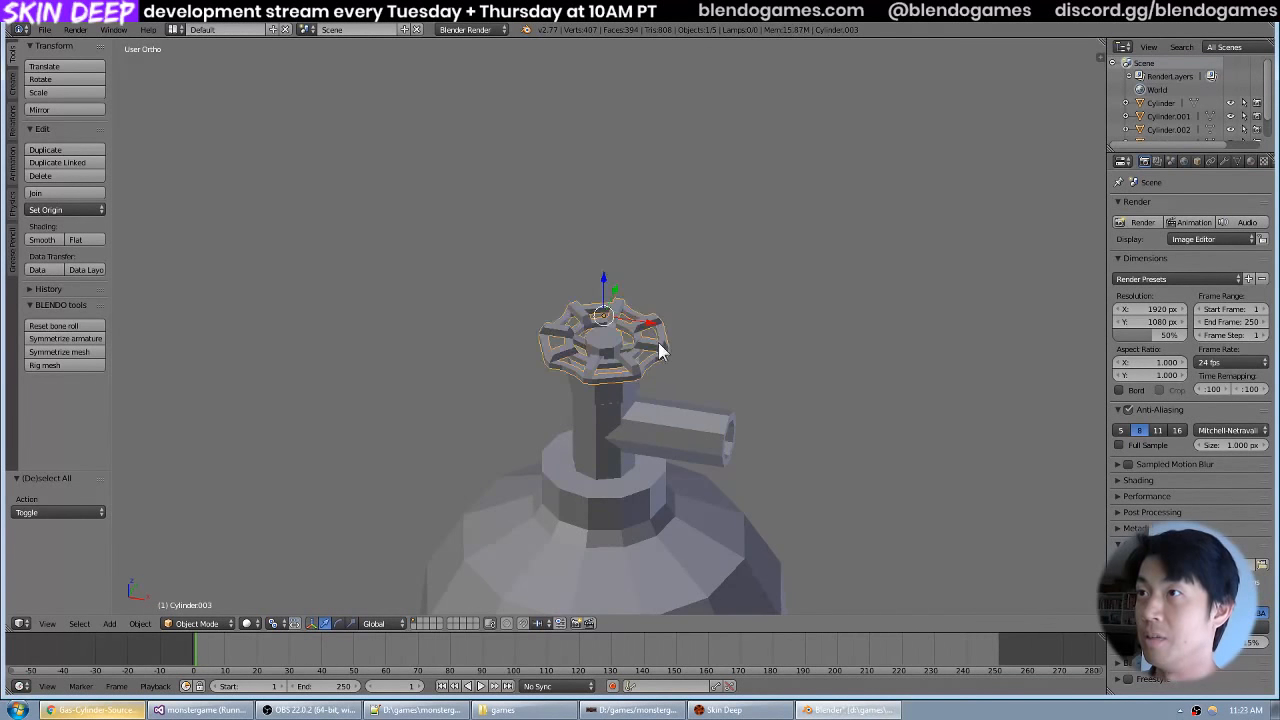
{"action": "key", "text": "ctrl+a"}
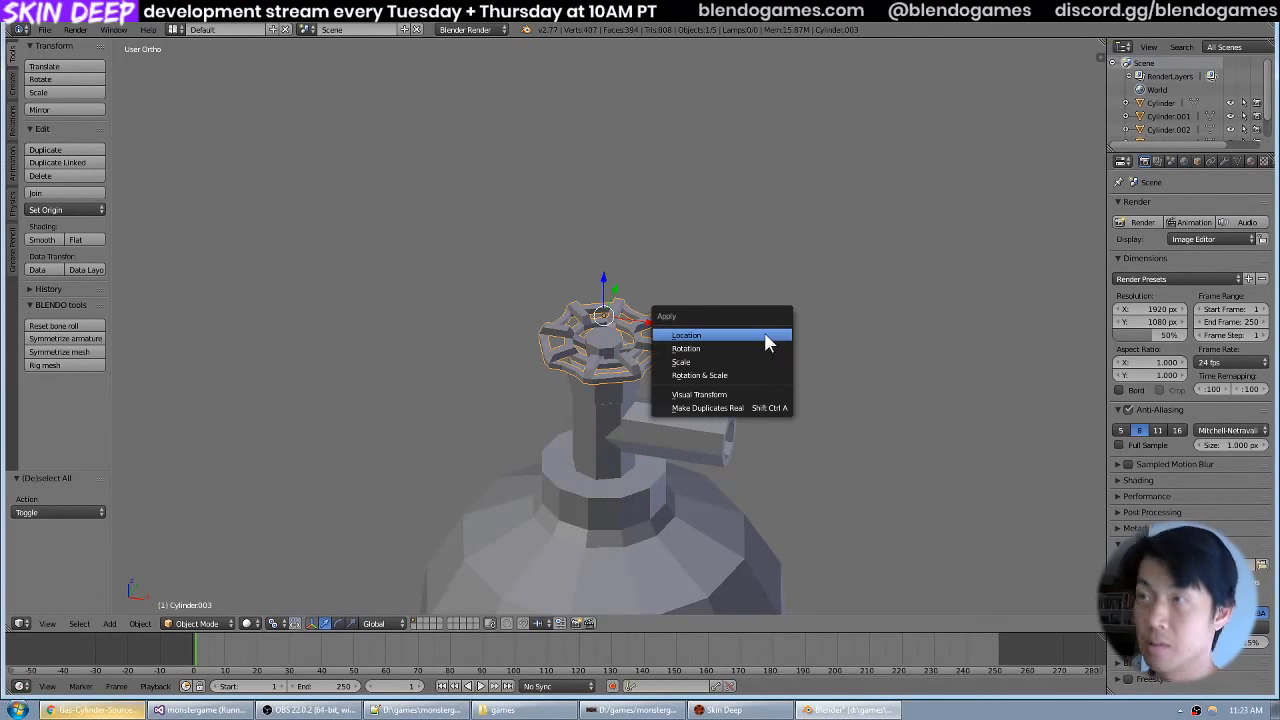
{"action": "left_click", "coordinate": [743, 385]}
{"action": "key", "text": "ctrl+s"}
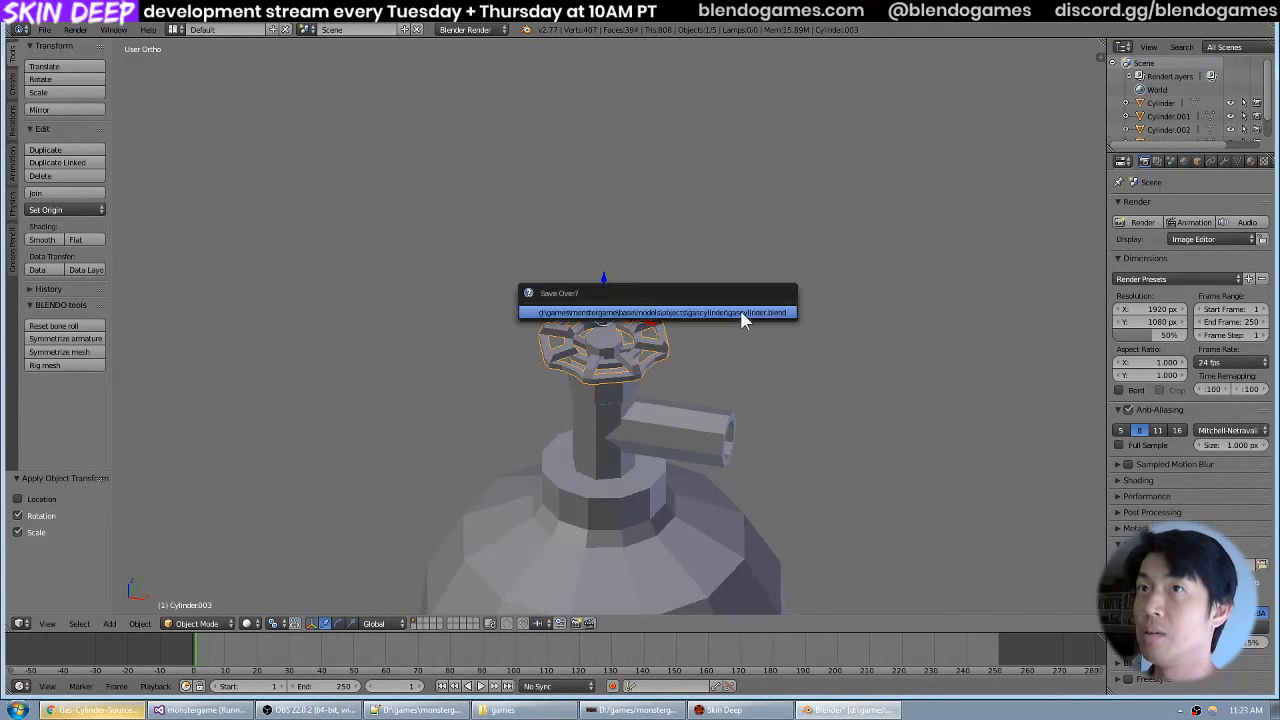
{"action": "left_click", "coordinate": [740, 311]}
{"action": "key", "text": "a"}
Examine the whole gas tank and its valve from several angles and distances.
{"action": "left_click_drag", "start_coordinate": [739, 315], "coordinate": [707, 341]}
{"action": "scroll", "coordinate": [768, 318], "scroll_direction": "down", "scroll_amount": 4}
{"action": "scroll", "coordinate": [707, 341], "scroll_direction": "up", "scroll_amount": 4}
{"action": "scroll", "coordinate": [707, 353], "scroll_direction": "down", "scroll_amount": 10}
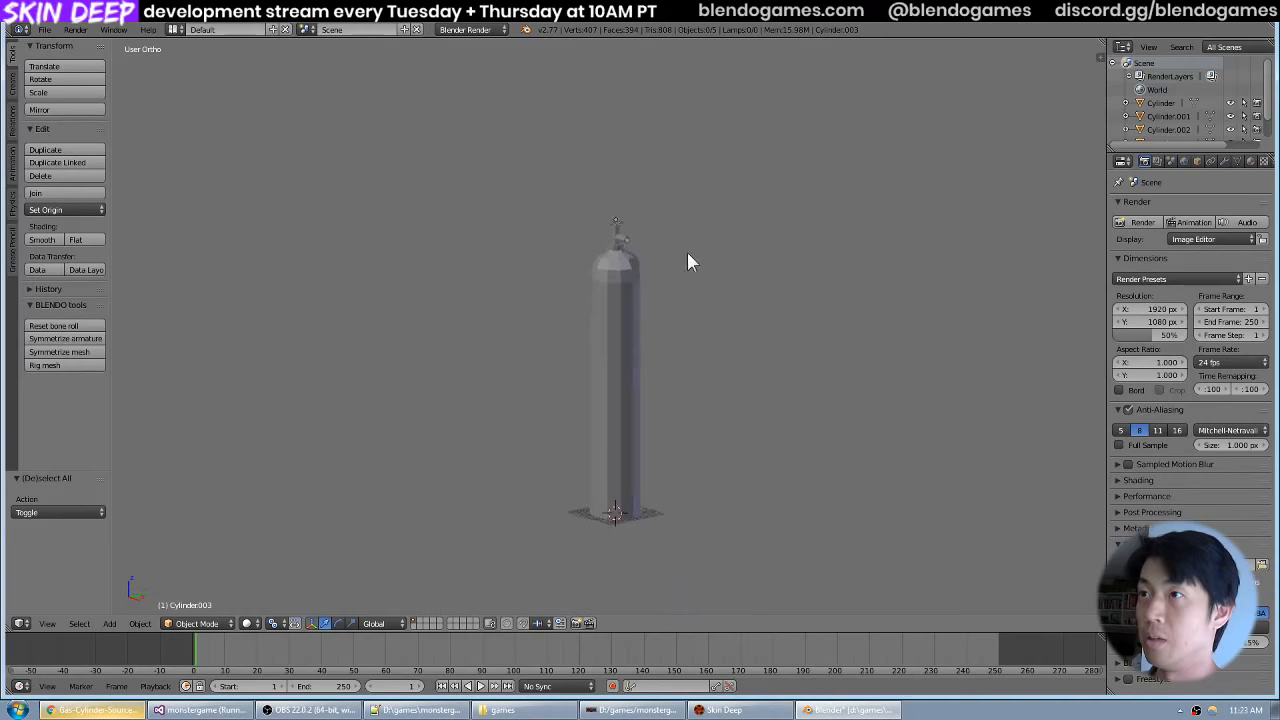
{"action": "scroll", "coordinate": [723, 260], "scroll_direction": "up", "scroll_amount": 6}
{"action": "left_click_drag", "start_coordinate": [687, 254], "coordinate": [762, 273]}
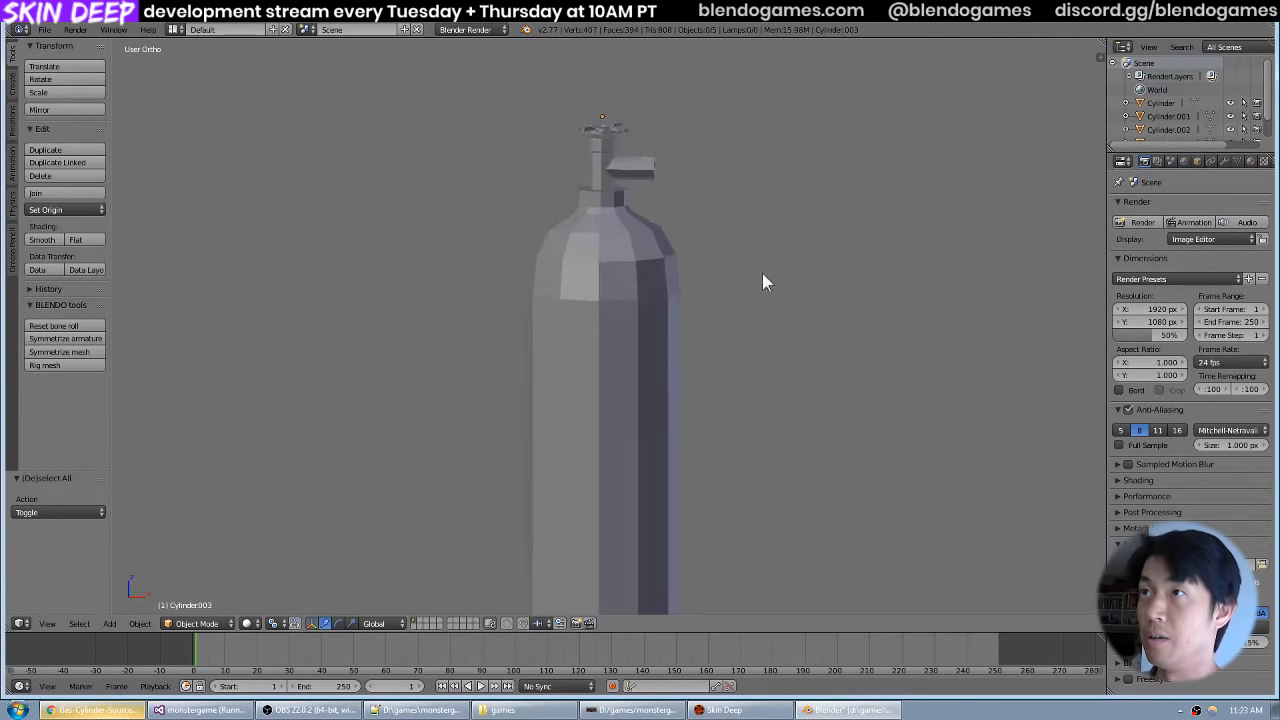
{"action": "scroll", "coordinate": [750, 273], "scroll_direction": "down", "scroll_amount": 4}
{"action": "scroll", "coordinate": [744, 285], "scroll_direction": "down", "scroll_amount": 2}
{"action": "scroll", "coordinate": [730, 304], "scroll_direction": "up", "scroll_amount": 4}
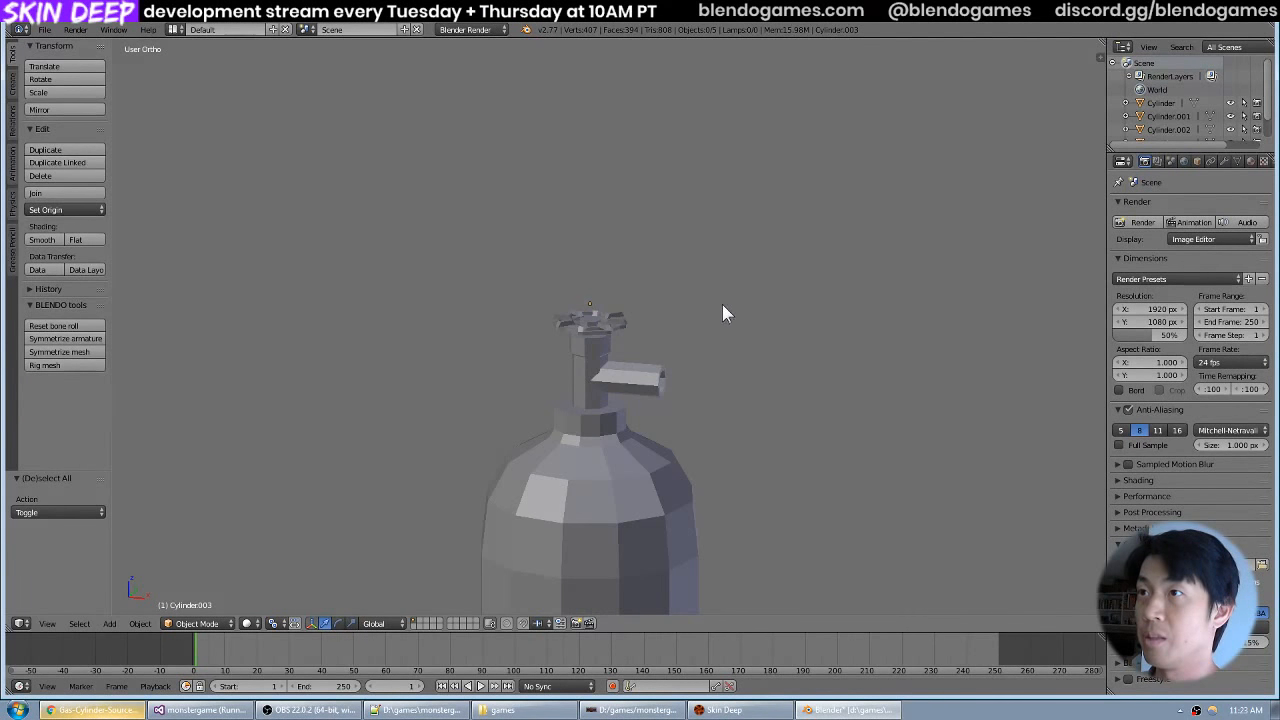
{"action": "scroll", "coordinate": [725, 306], "scroll_direction": "down", "scroll_amount": 4}
{"action": "scroll", "coordinate": [731, 318], "scroll_direction": "up", "scroll_amount": 5}
{"action": "left_click", "coordinate": [44, 29]}
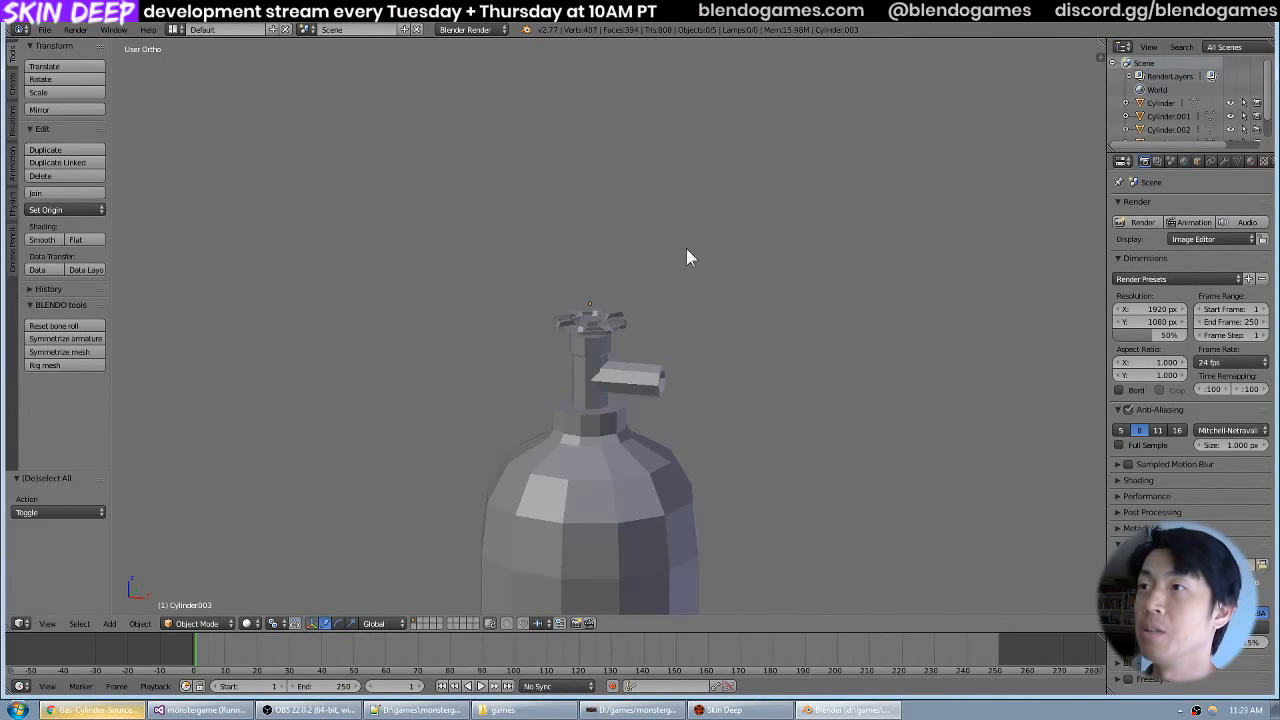
{"action": "left_click_drag", "start_coordinate": [645, 283], "coordinate": [701, 254]}
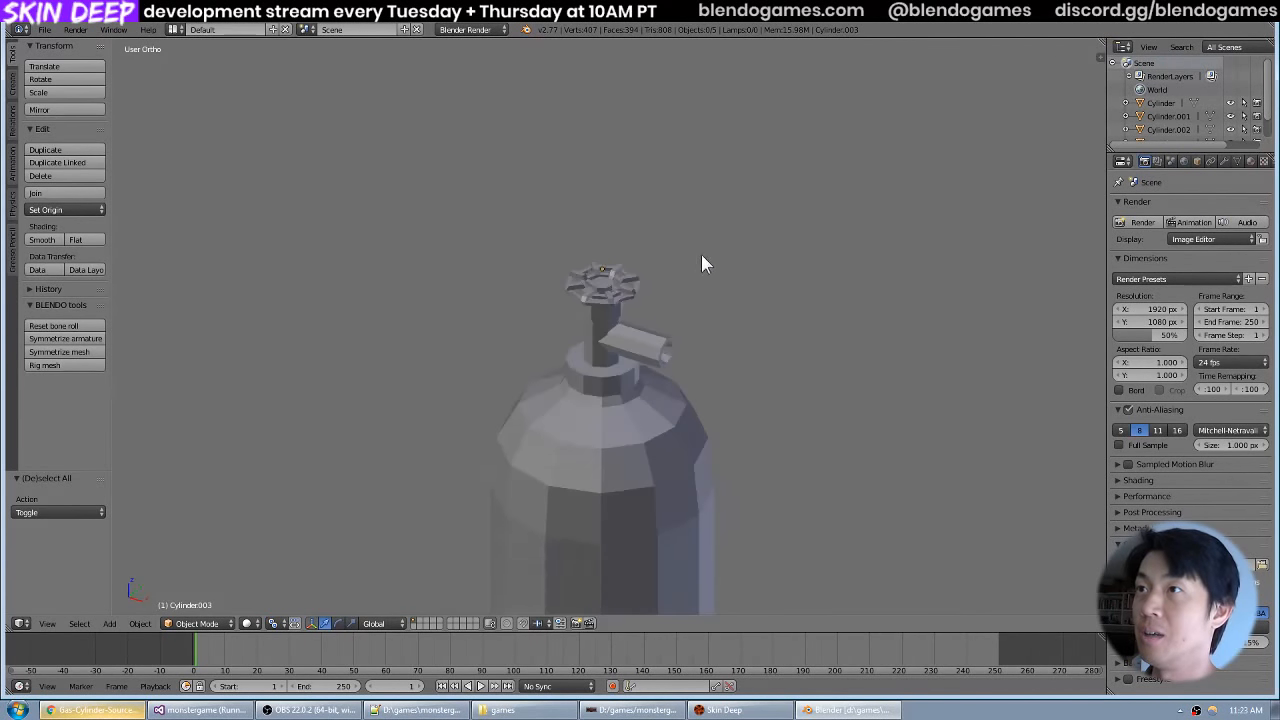
{"action": "scroll", "coordinate": [700, 254], "scroll_direction": "up", "scroll_amount": 2}
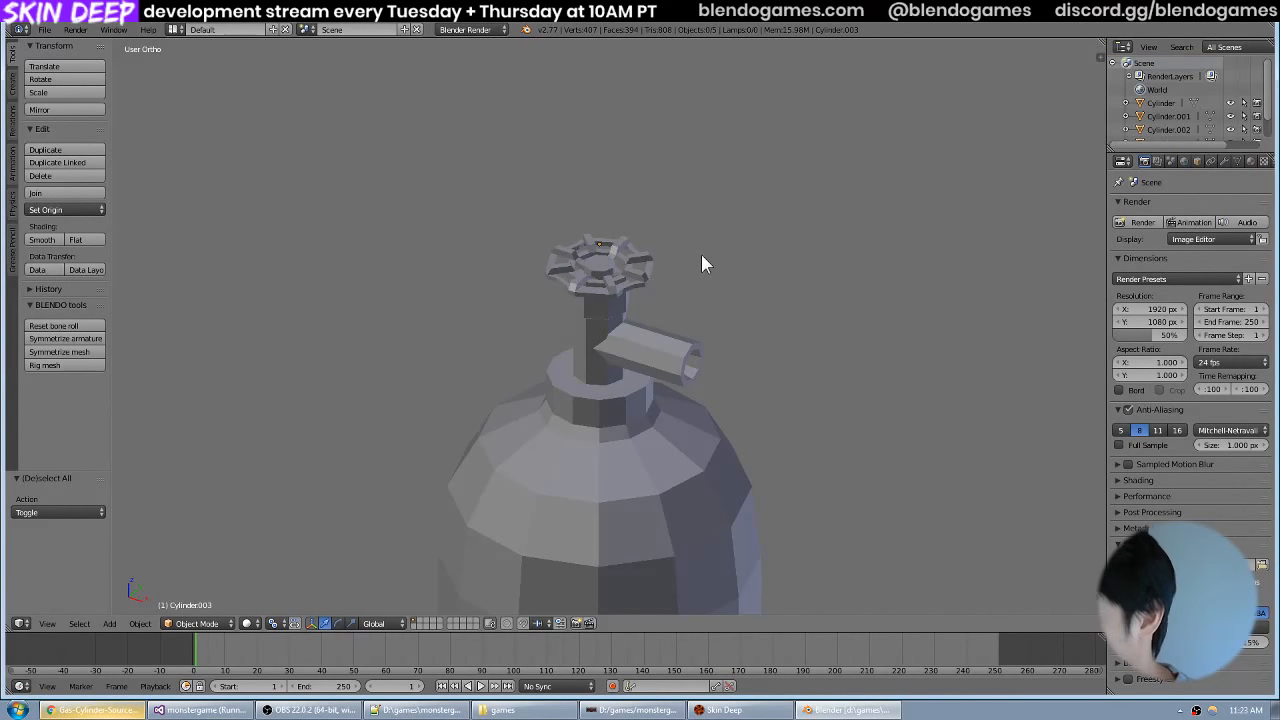
{"action": "left_click_drag", "start_coordinate": [701, 254], "coordinate": [657, 243]}
{"action": "scroll", "coordinate": [740, 264], "scroll_direction": "up", "scroll_amount": 5}
{"action": "scroll", "coordinate": [729, 266], "scroll_direction": "down", "scroll_amount": 5}
{"action": "scroll", "coordinate": [673, 257], "scroll_direction": "up", "scroll_amount": 5}
{"action": "scroll", "coordinate": [674, 204], "scroll_direction": "down", "scroll_amount": 7}
{"action": "scroll", "coordinate": [668, 241], "scroll_direction": "up", "scroll_amount": 6}
{"action": "scroll", "coordinate": [655, 312], "scroll_direction": "down", "scroll_amount": 5}
Switch to Chrome to review the oxygen cylinder photo and the red valve wheel reference, then return to Blender.
{"action": "key", "text": "alt+Tab"}
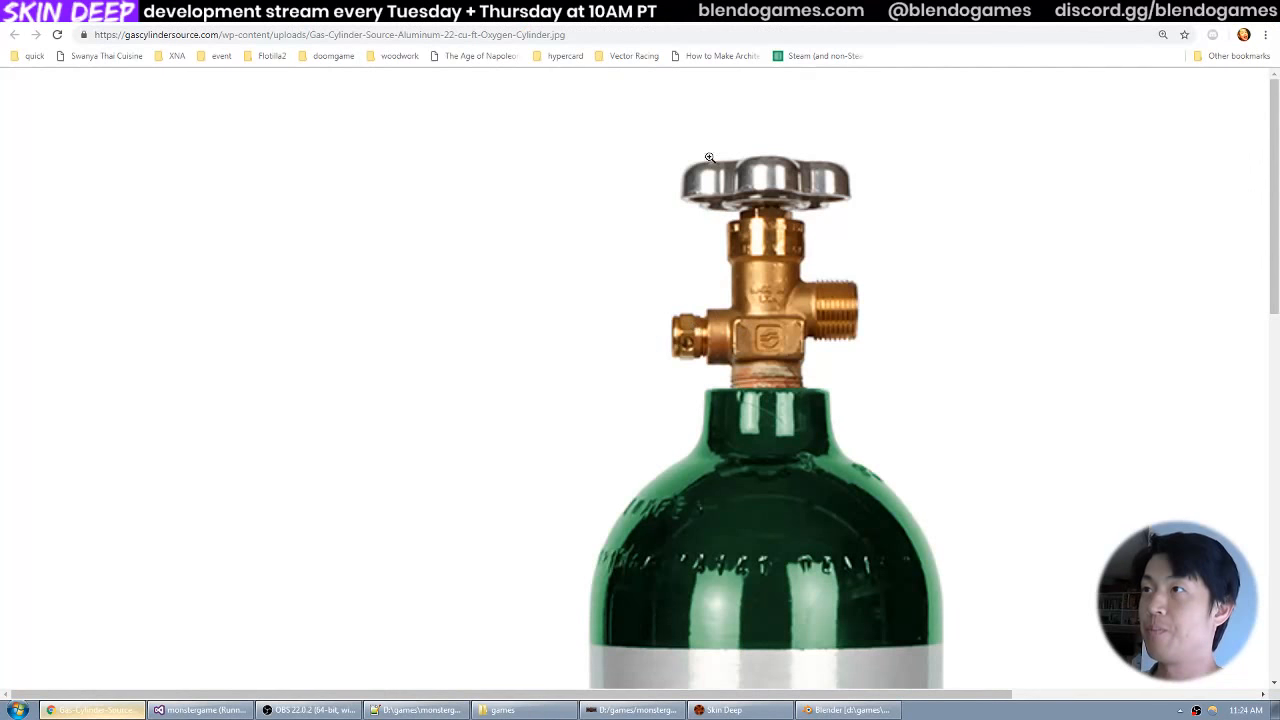
{"action": "left_click", "coordinate": [699, 27]}
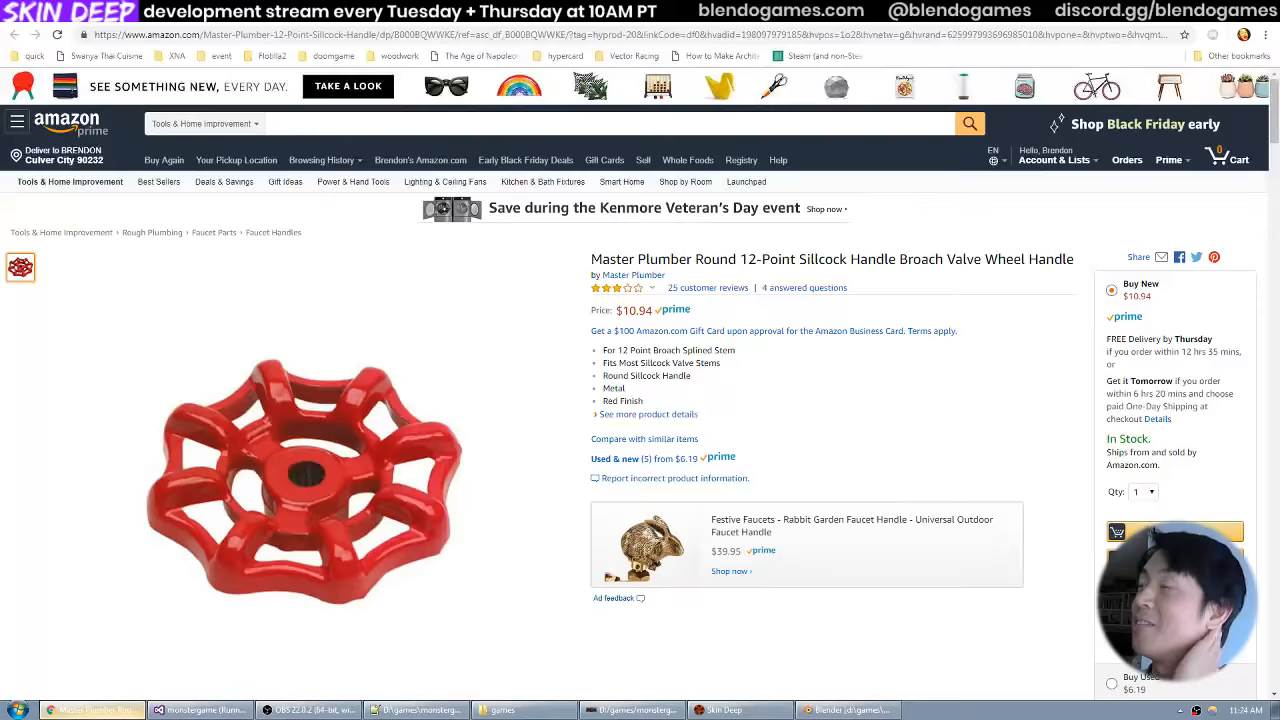
{"action": "key", "text": "alt+Tab"}
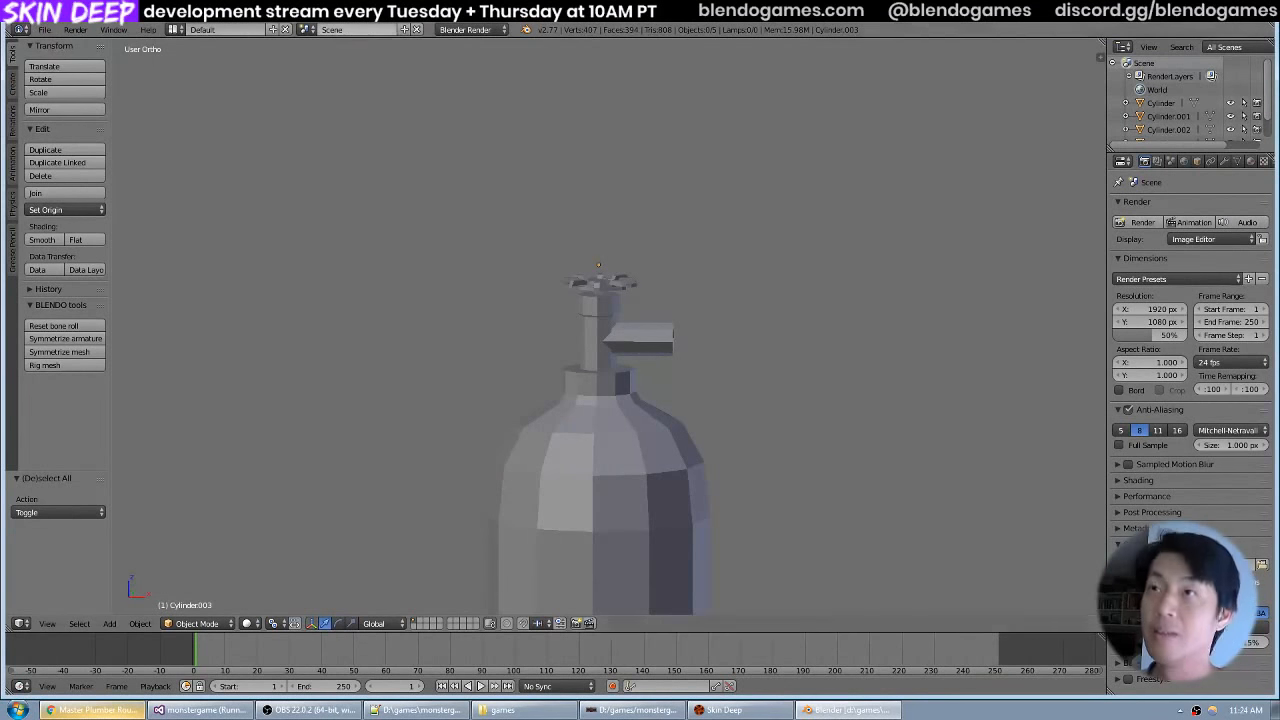
{"action": "left_click", "coordinate": [44, 29]}
{"action": "left_click_drag", "start_coordinate": [672, 194], "coordinate": [663, 198]}
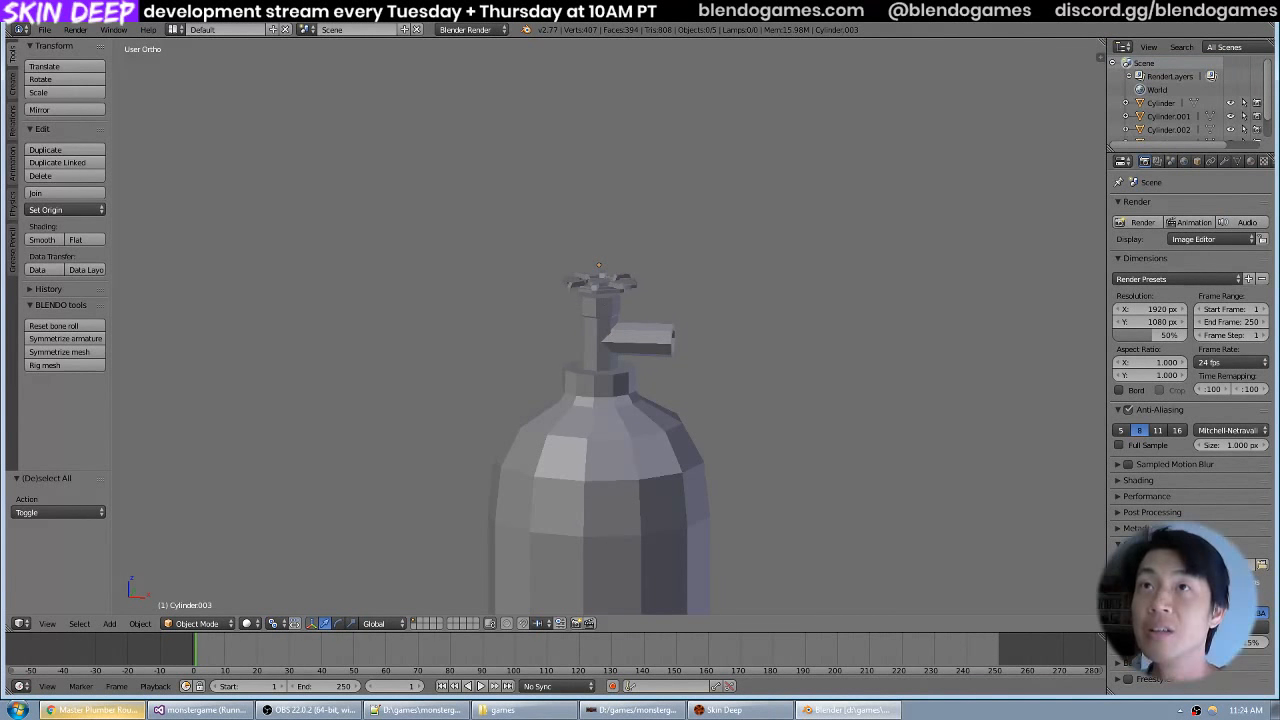
{"action": "left_click", "coordinate": [44, 29]}
{"action": "left_click", "coordinate": [62, 132]}
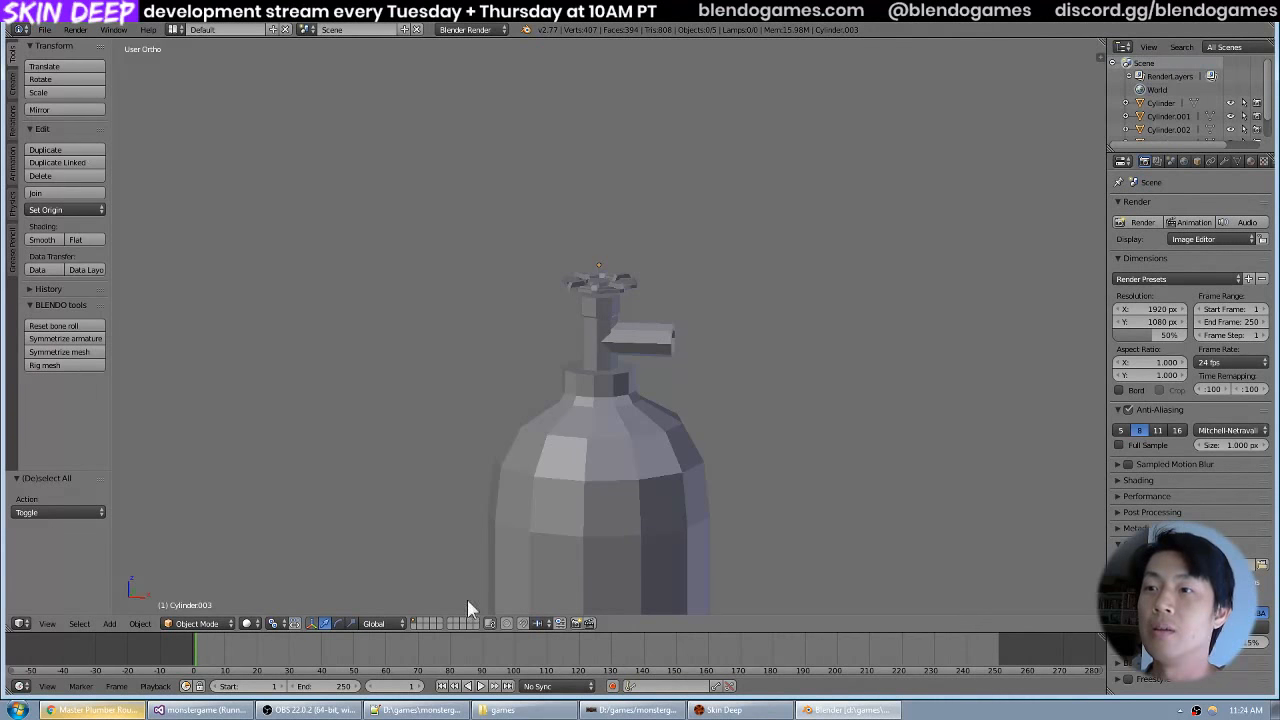
Switch to Windows Explorer, start a TortoiseSVN commit for the monstergame folder, and include the unversioned gascylinder folder and its files.
{"action": "left_click", "coordinate": [522, 710]}
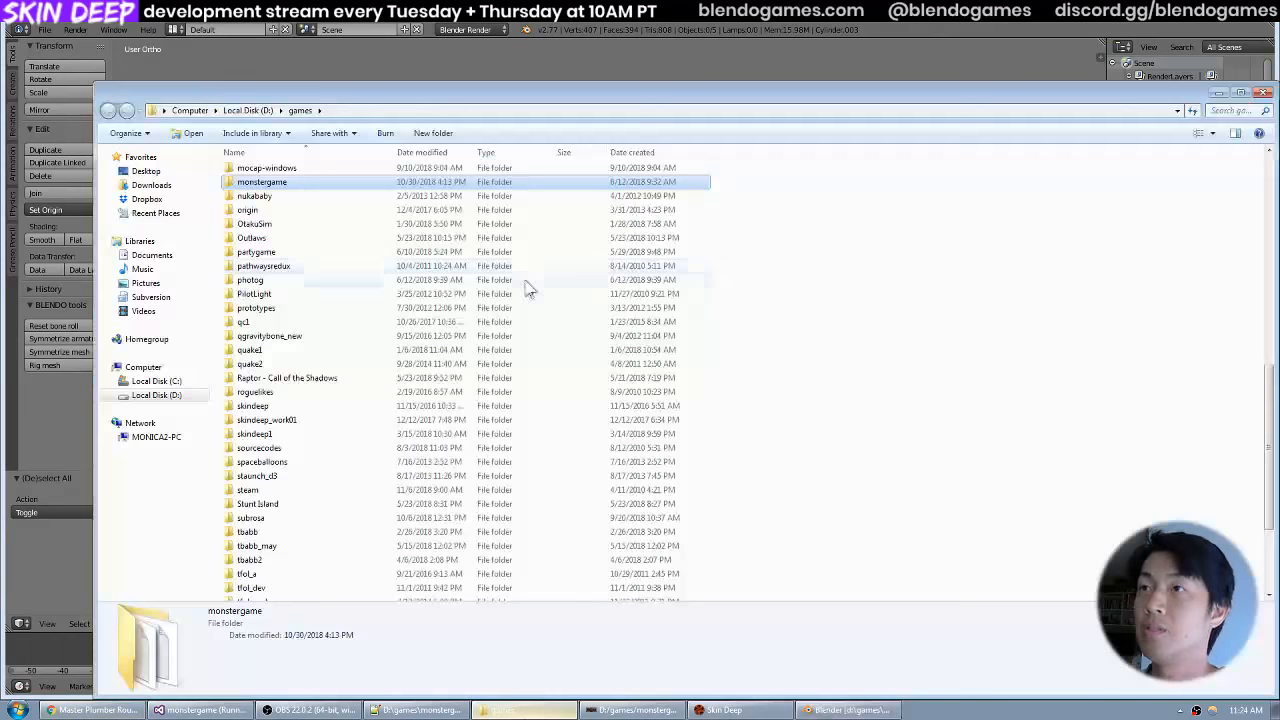
{"action": "right_click", "coordinate": [340, 187]}
{"action": "left_click", "coordinate": [396, 324]}
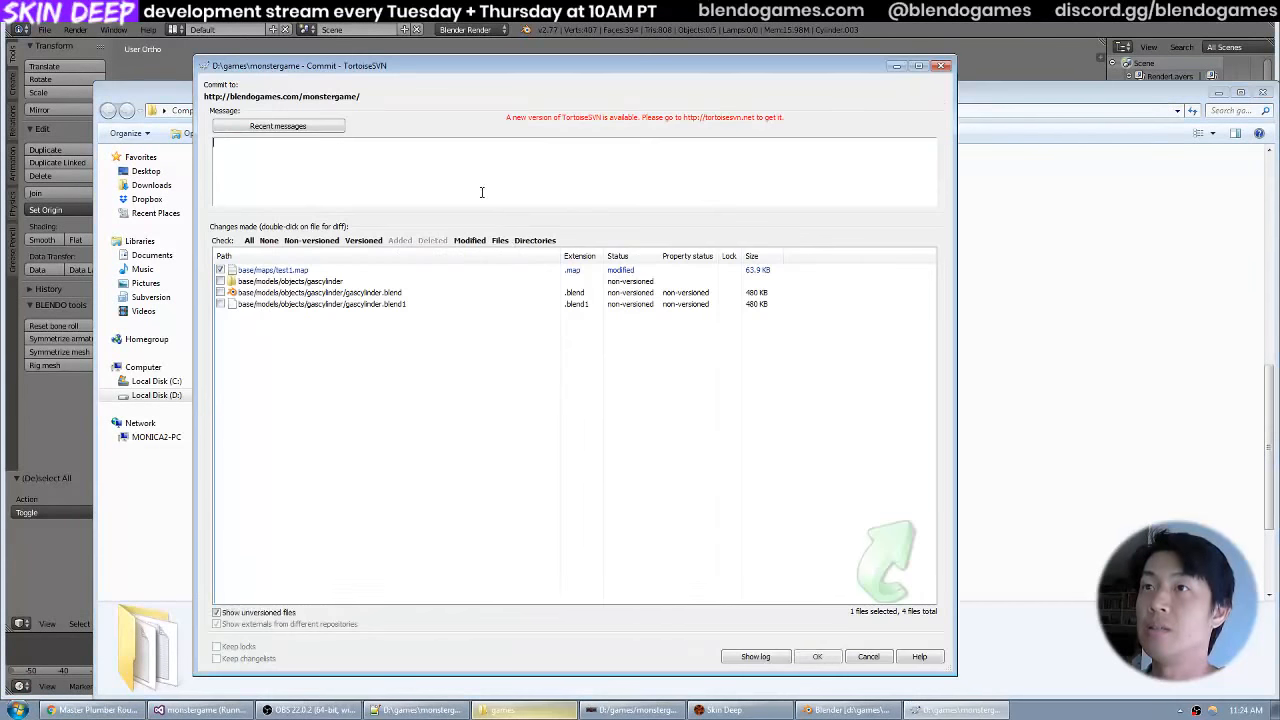
{"action": "left_click", "coordinate": [294, 308]}
{"action": "left_click", "coordinate": [338, 284], "text": "shift"}
{"action": "key", "text": "space"}
Commit the four files with the message "Made gas cylinder model.".
{"action": "left_click", "coordinate": [376, 180]}
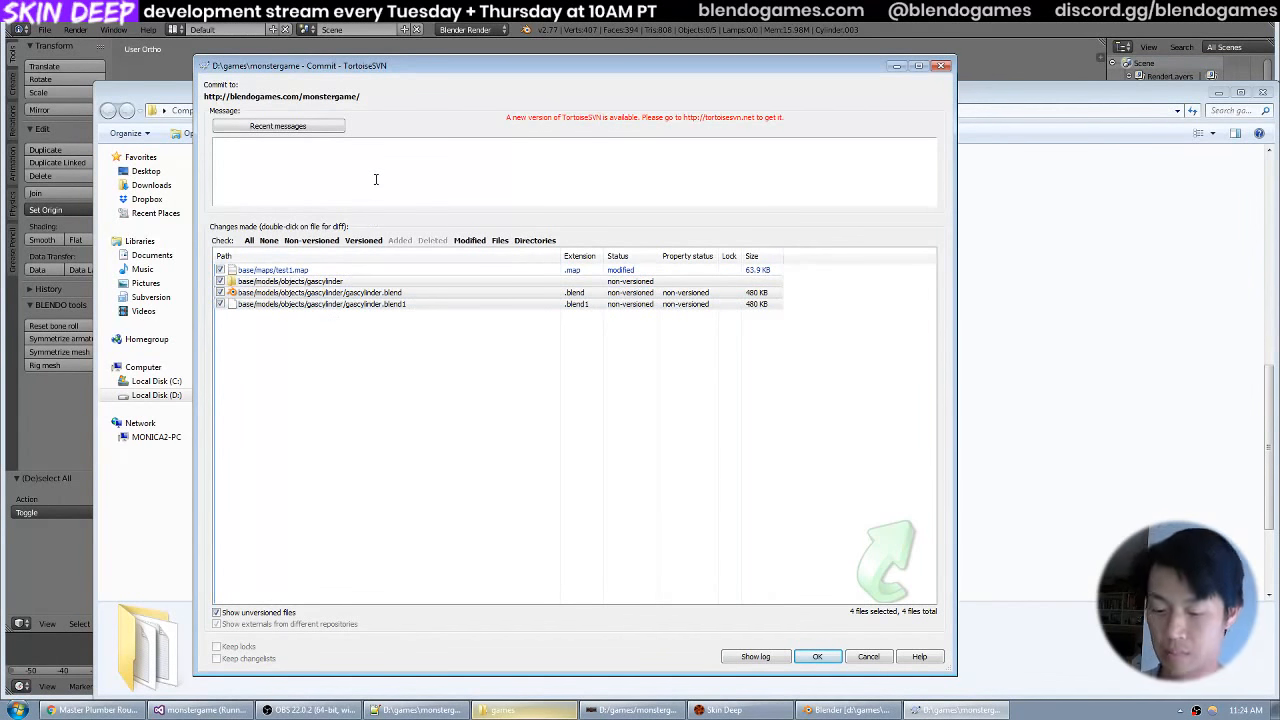
{"action": "type", "text": "Add gas cy"}
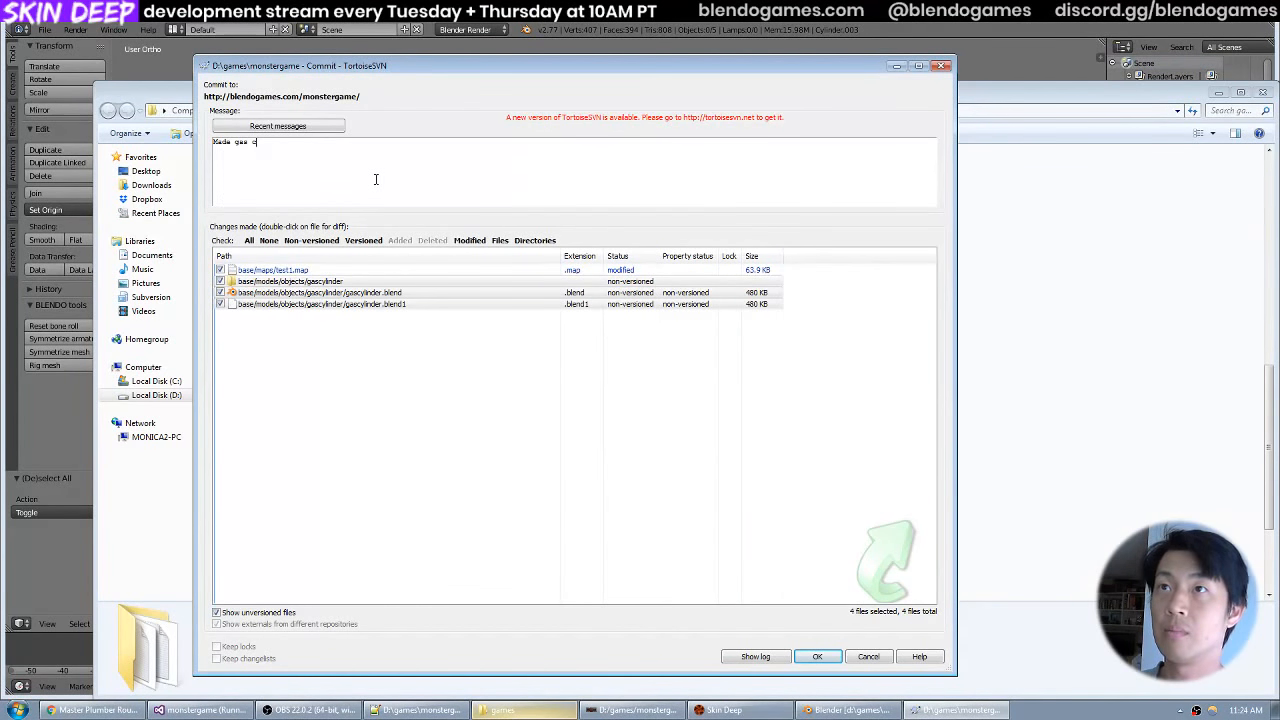
{"action": "type", "text": "linder model."}
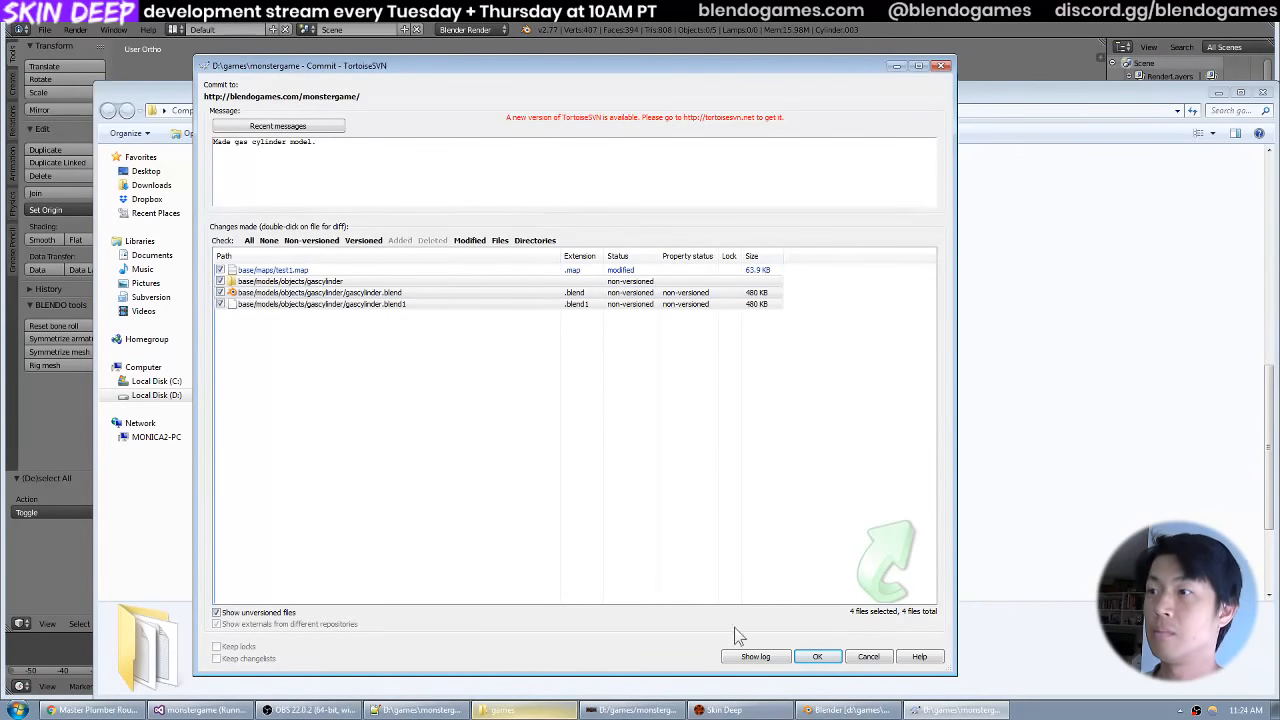
{"action": "left_click", "coordinate": [817, 657]}
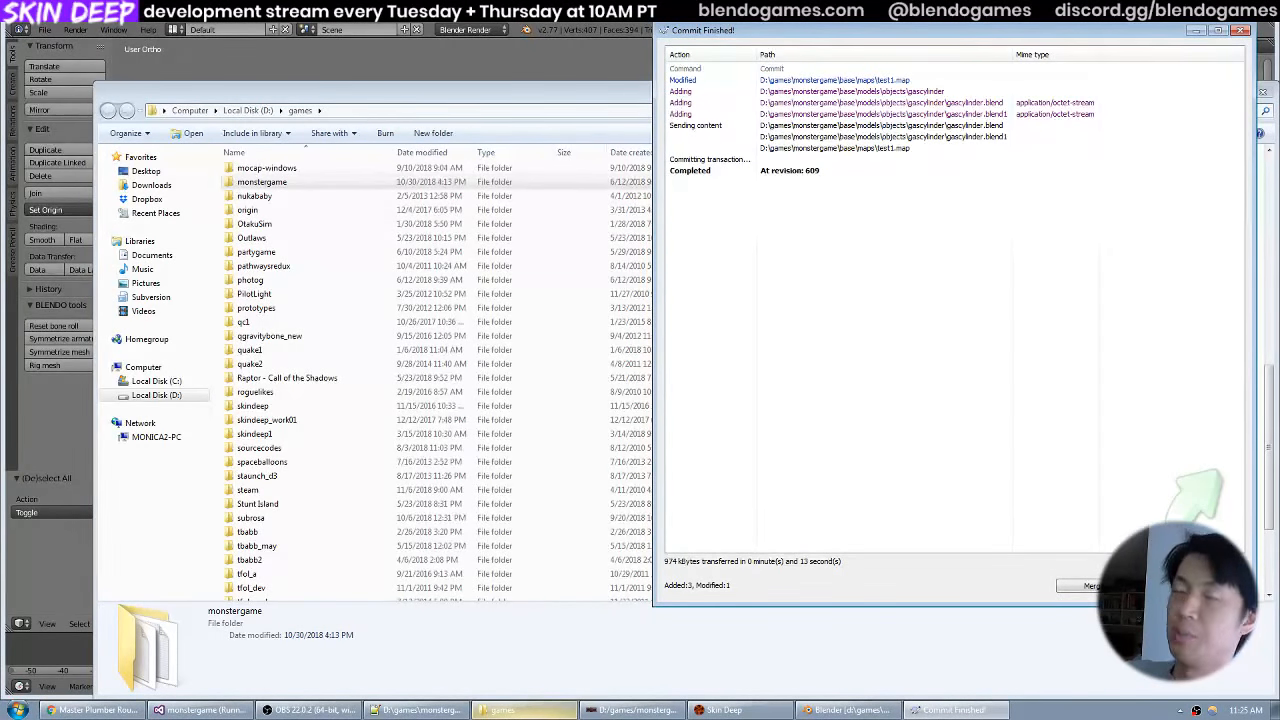
Switch back to Blender and examine the finished tank's body and valve.
{"action": "left_click", "coordinate": [848, 710]}
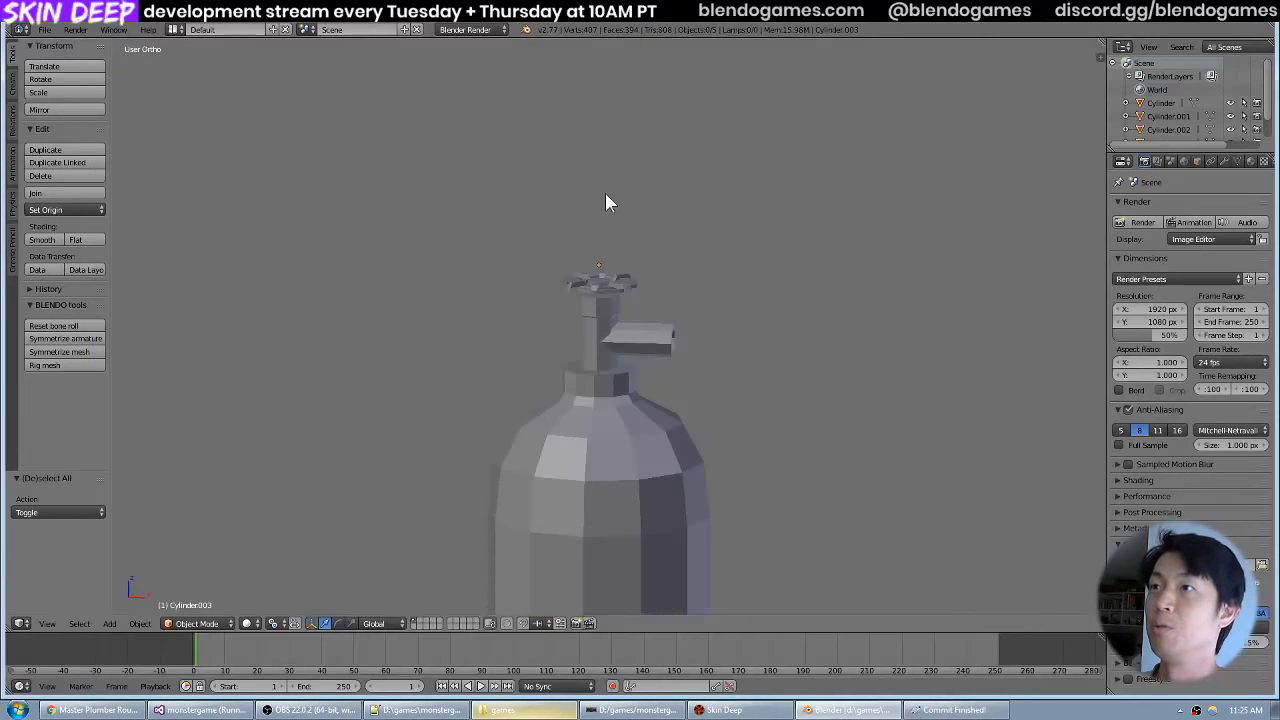
{"action": "left_click_drag", "start_coordinate": [612, 206], "coordinate": [631, 242]}
{"action": "scroll", "coordinate": [640, 260], "scroll_direction": "down", "scroll_amount": 4}
{"action": "left_click_drag", "start_coordinate": [605, 440], "coordinate": [602, 347]}
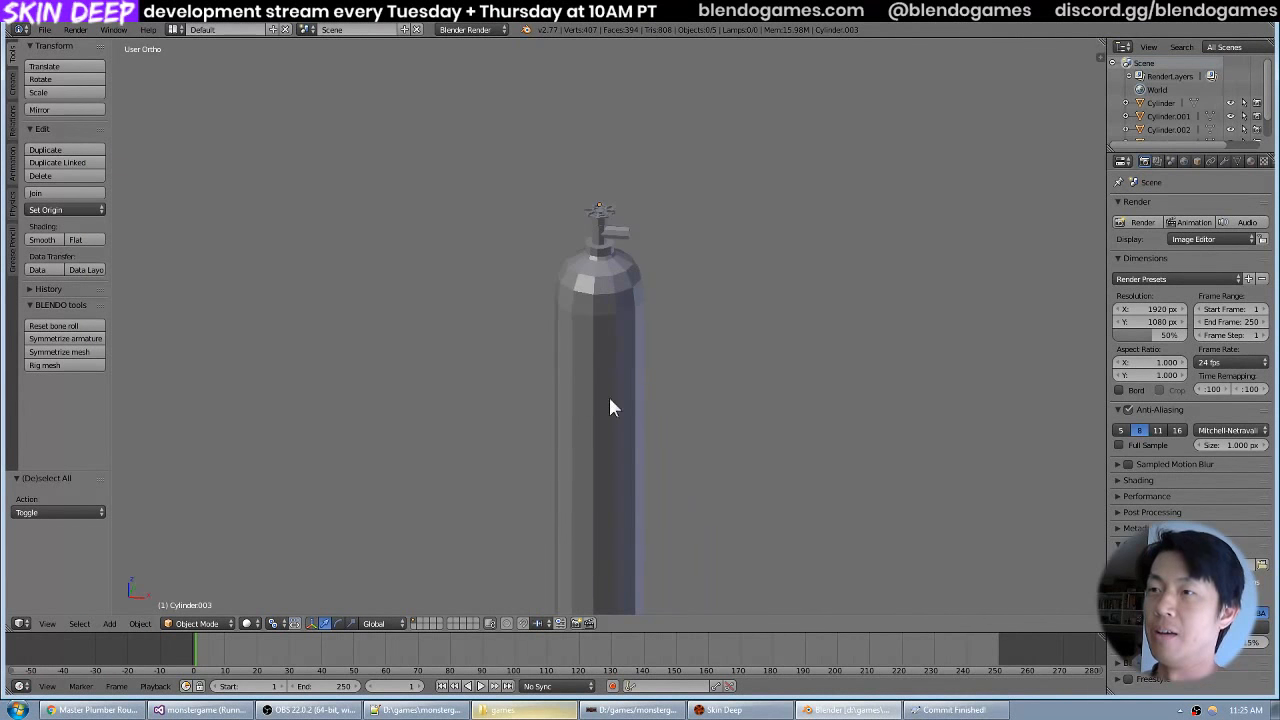
{"action": "scroll", "coordinate": [657, 376], "scroll_direction": "up", "scroll_amount": 3}
{"action": "scroll", "coordinate": [658, 380], "scroll_direction": "down", "scroll_amount": 2}
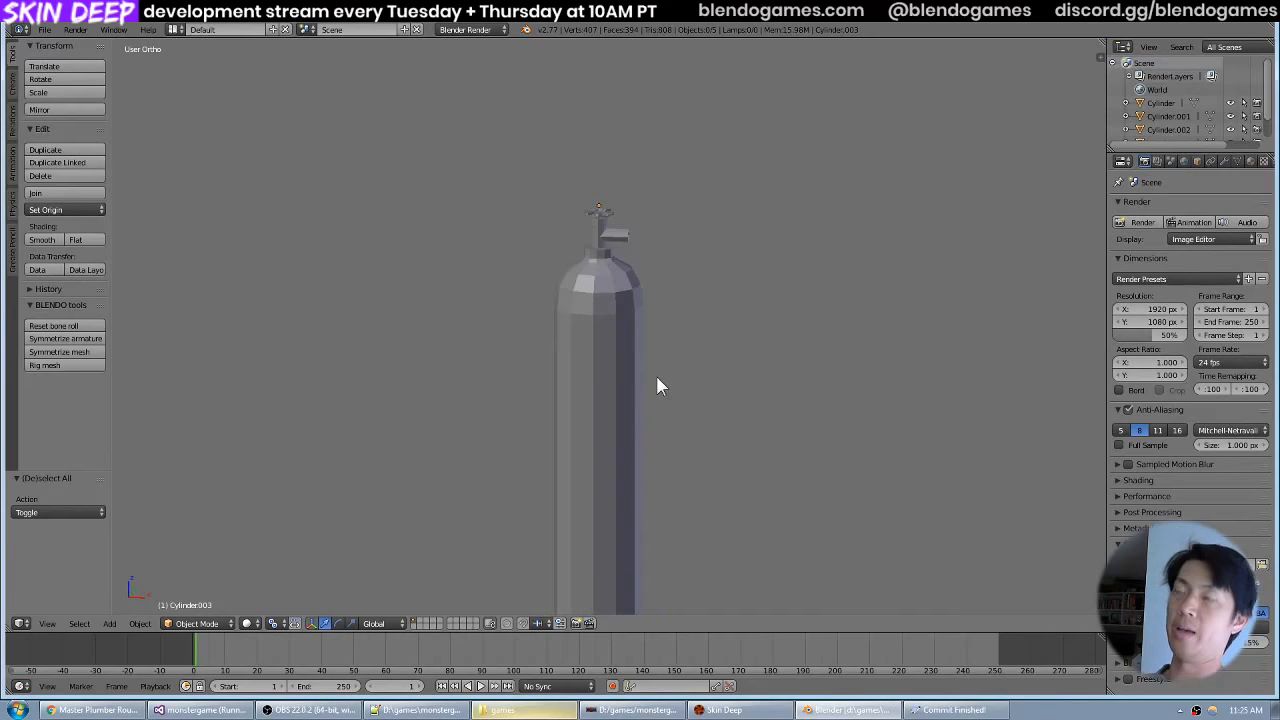